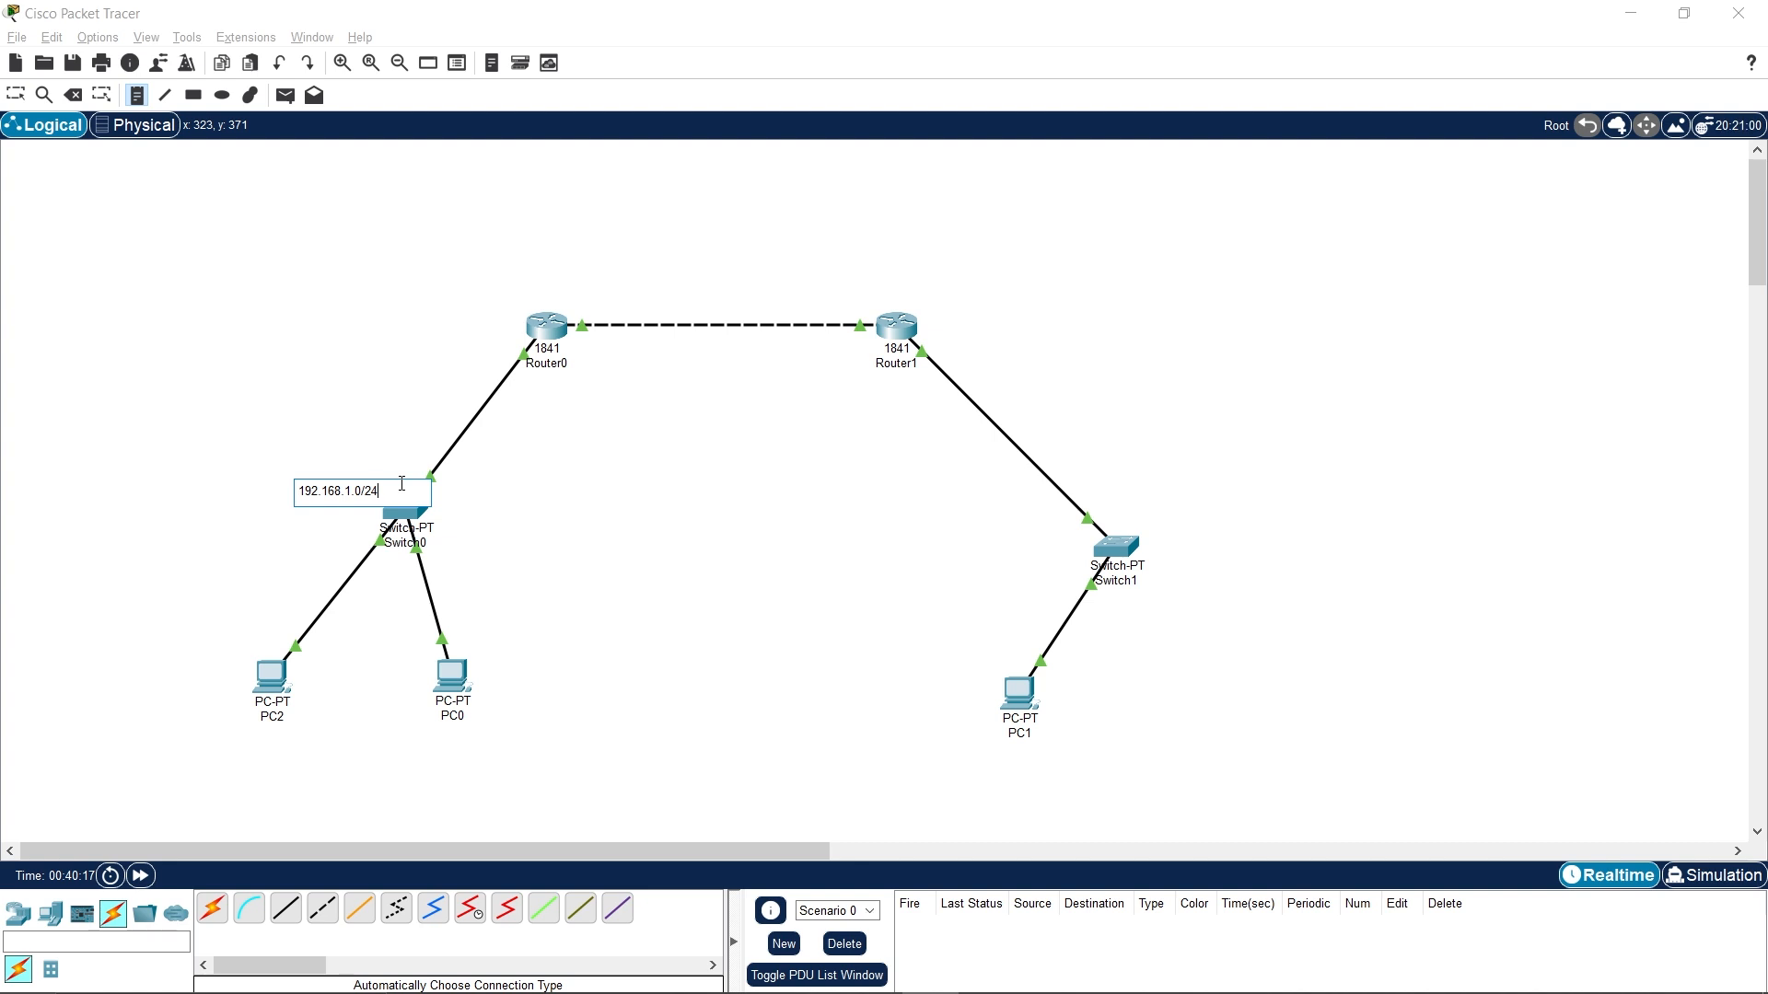
Finish the note beside Switch0 and add a 192.168.2.0/24 network note above Switch1.
click(238, 534)
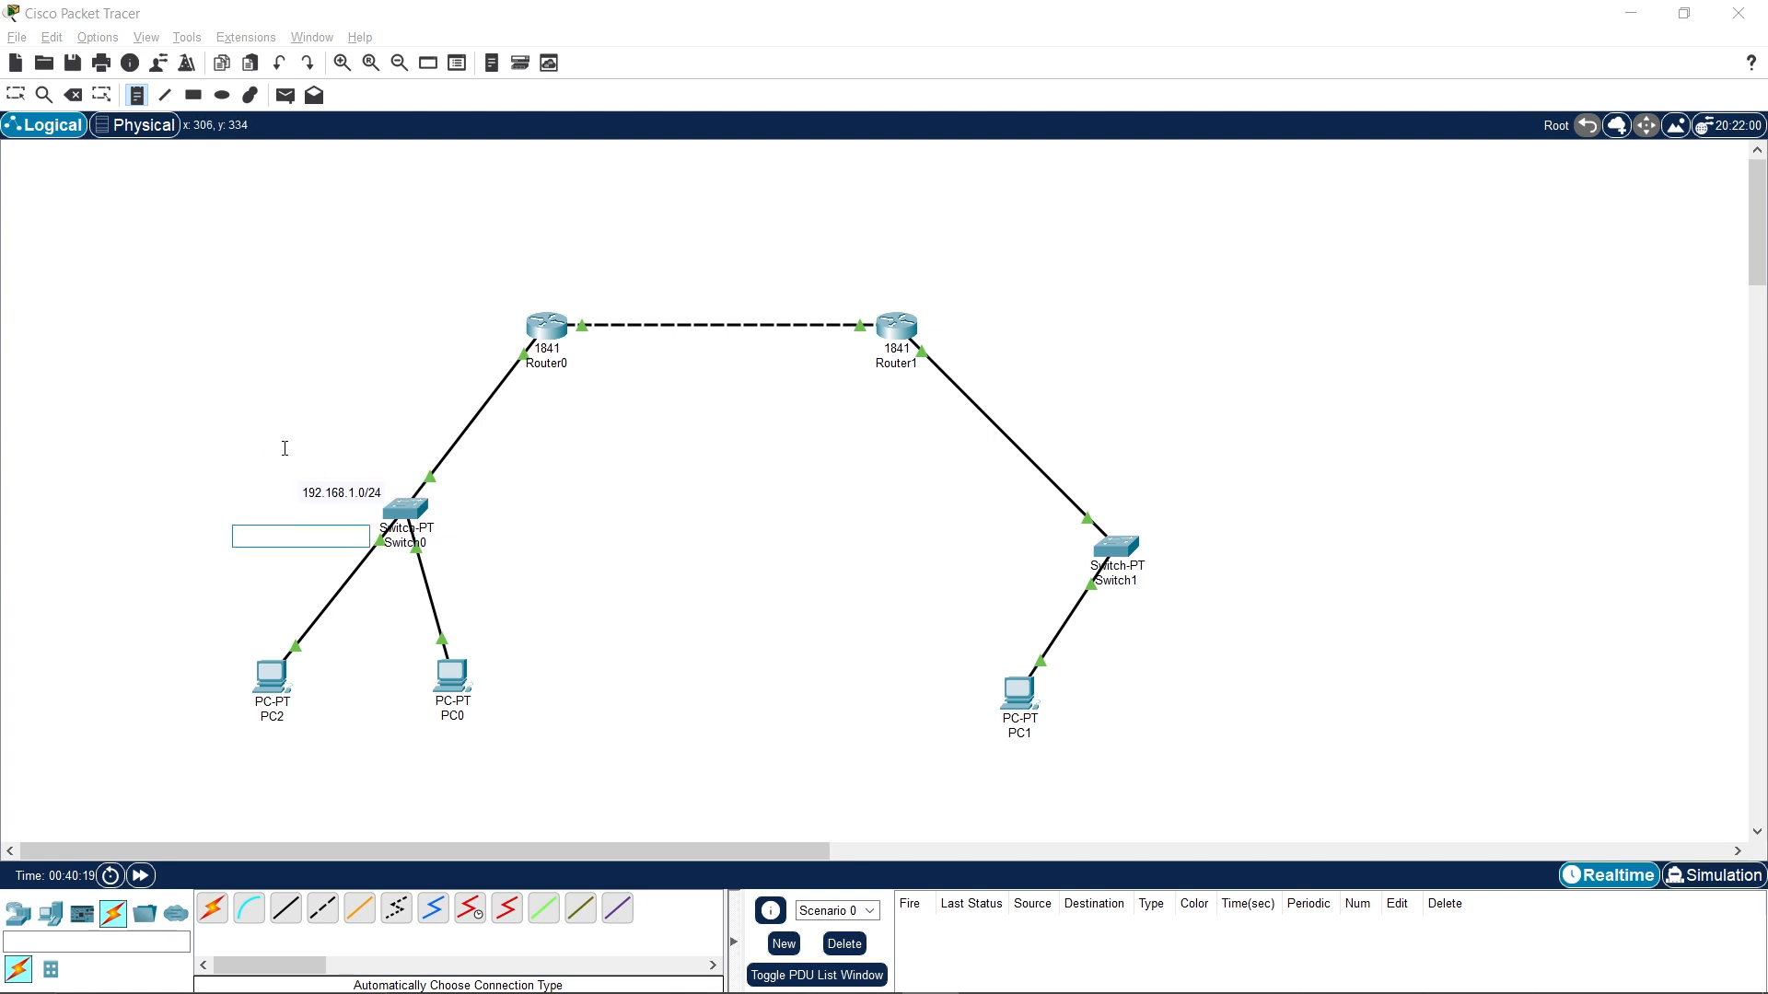
click(1132, 504)
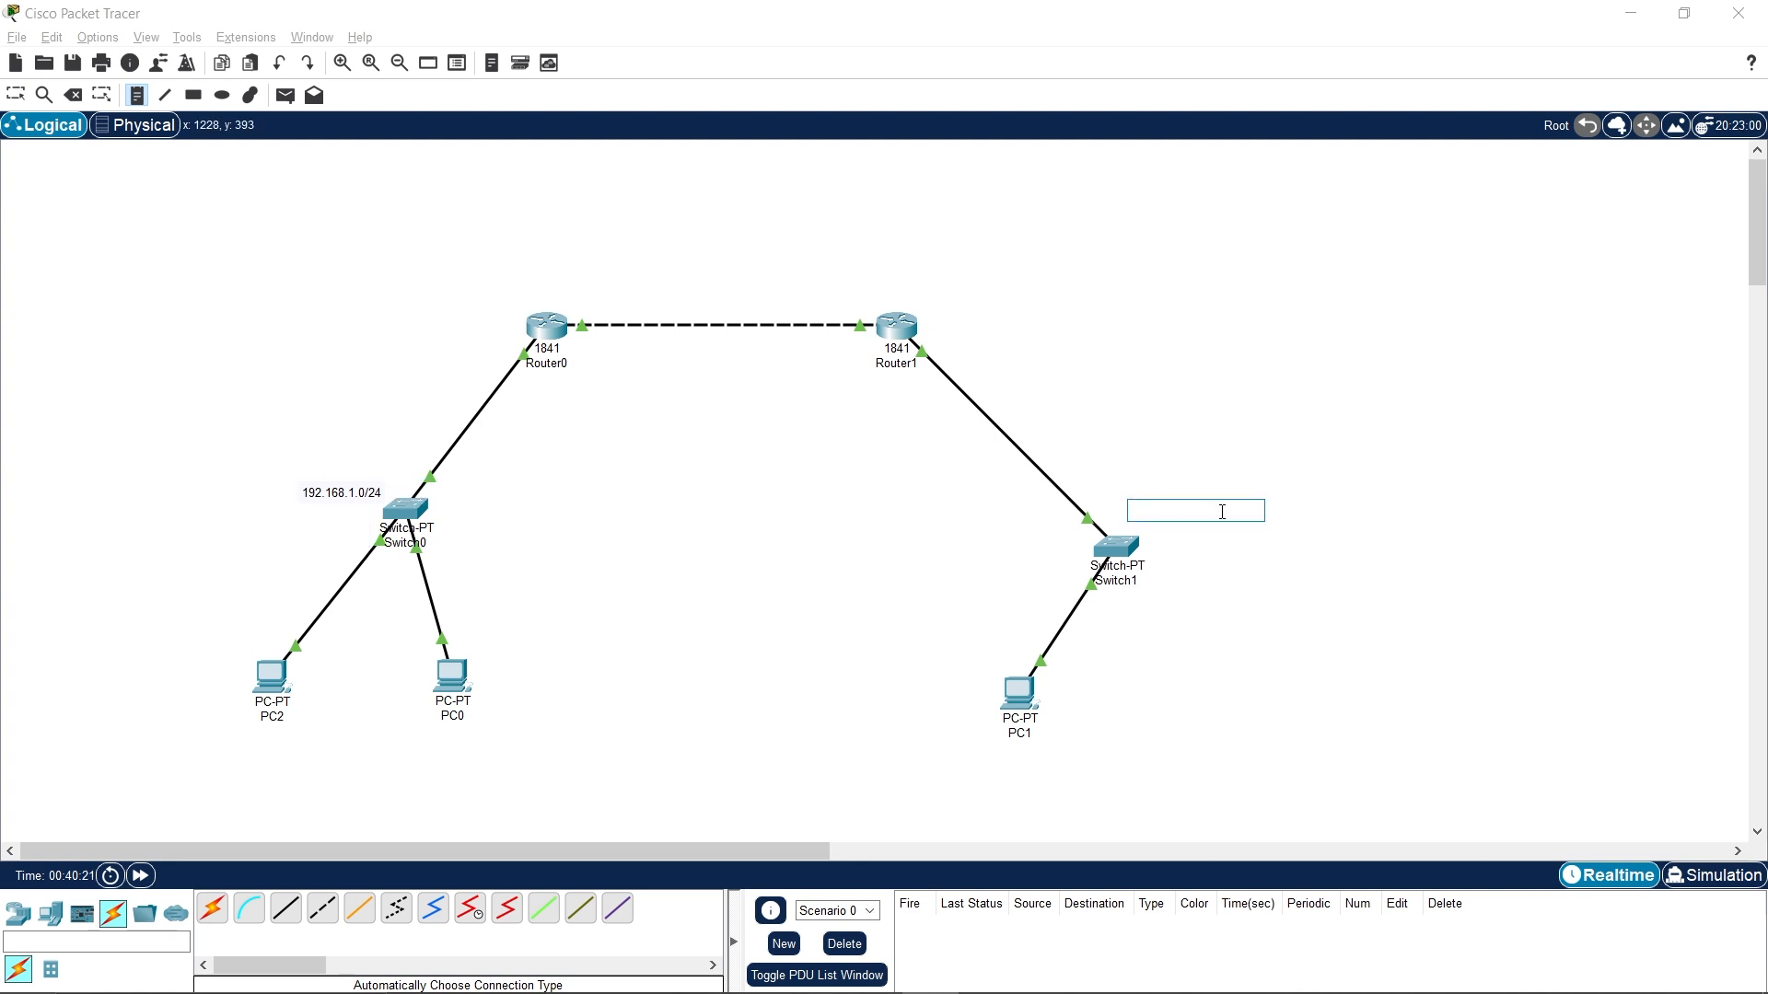
text(192.168.2.0/24)
Add a 10.10.10.0/30 note on the link between Router0 and Router1 and move it slightly above the line.
click(669, 301)
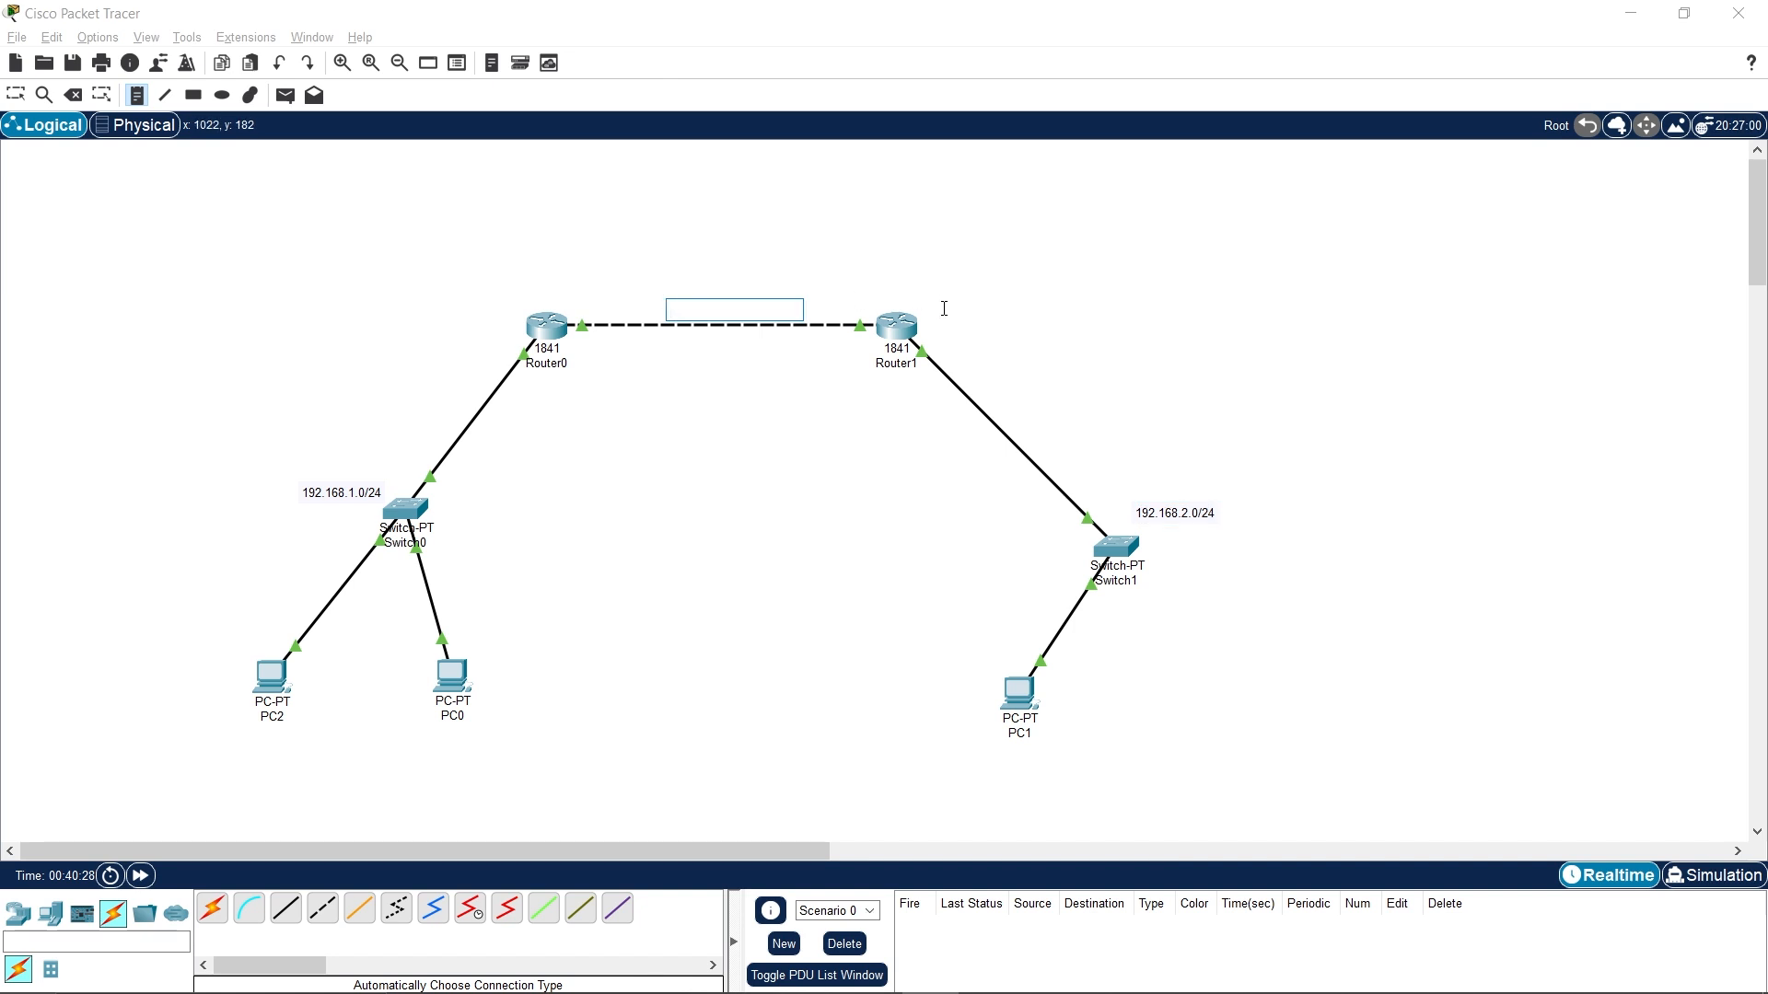
text(10)
key(BackSpace)
text(.10.10.0)
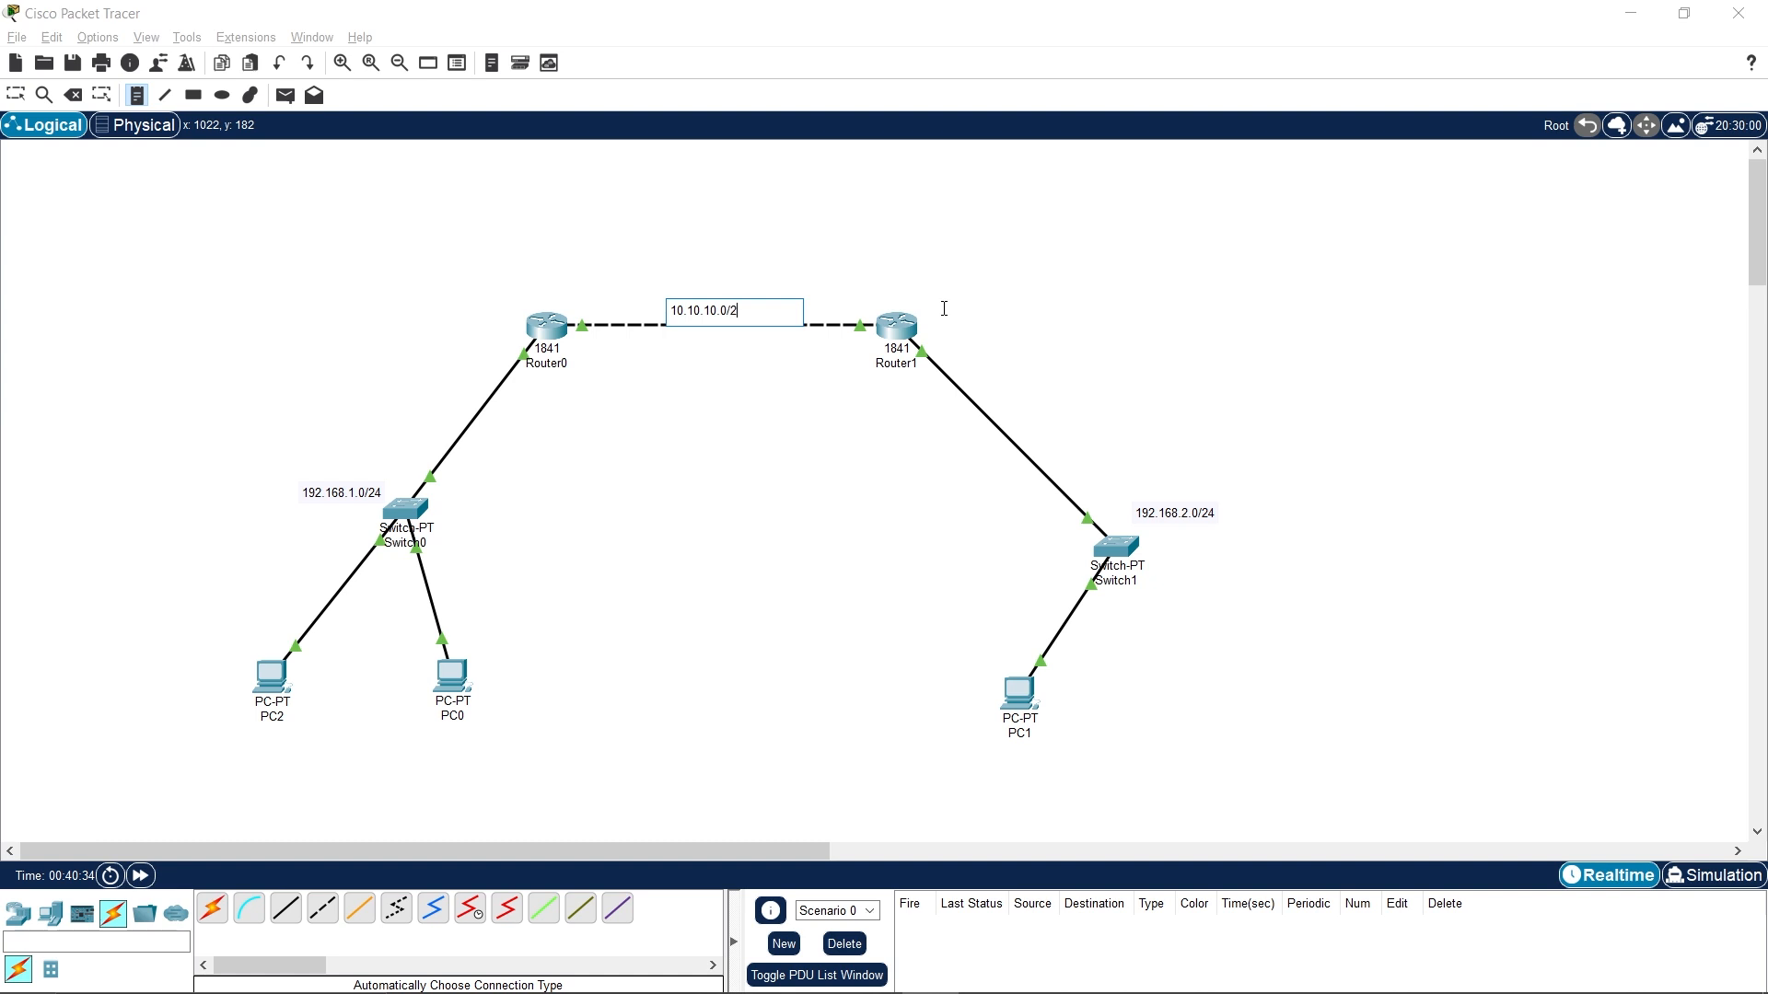
text(/30)
click(16, 95)
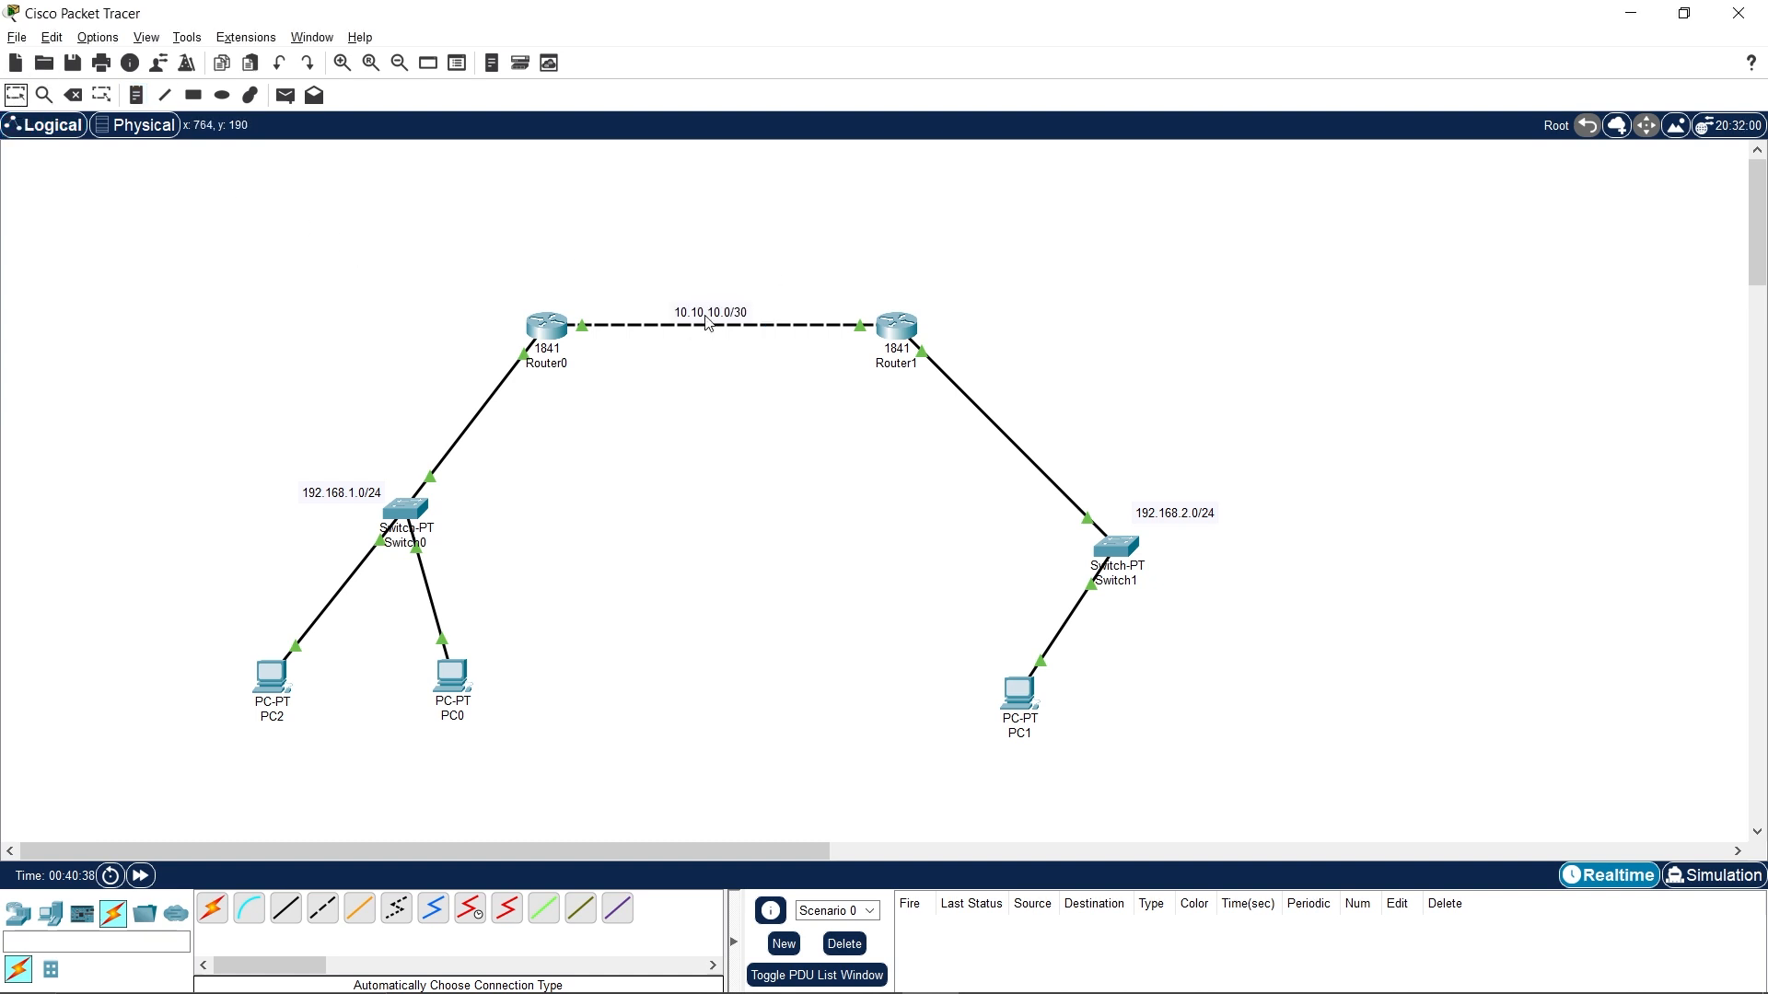
drag(708, 322, 710, 307)
Display Router0's routing table with show ip route, examine the directly connected networks, and close the router window.
click(550, 337)
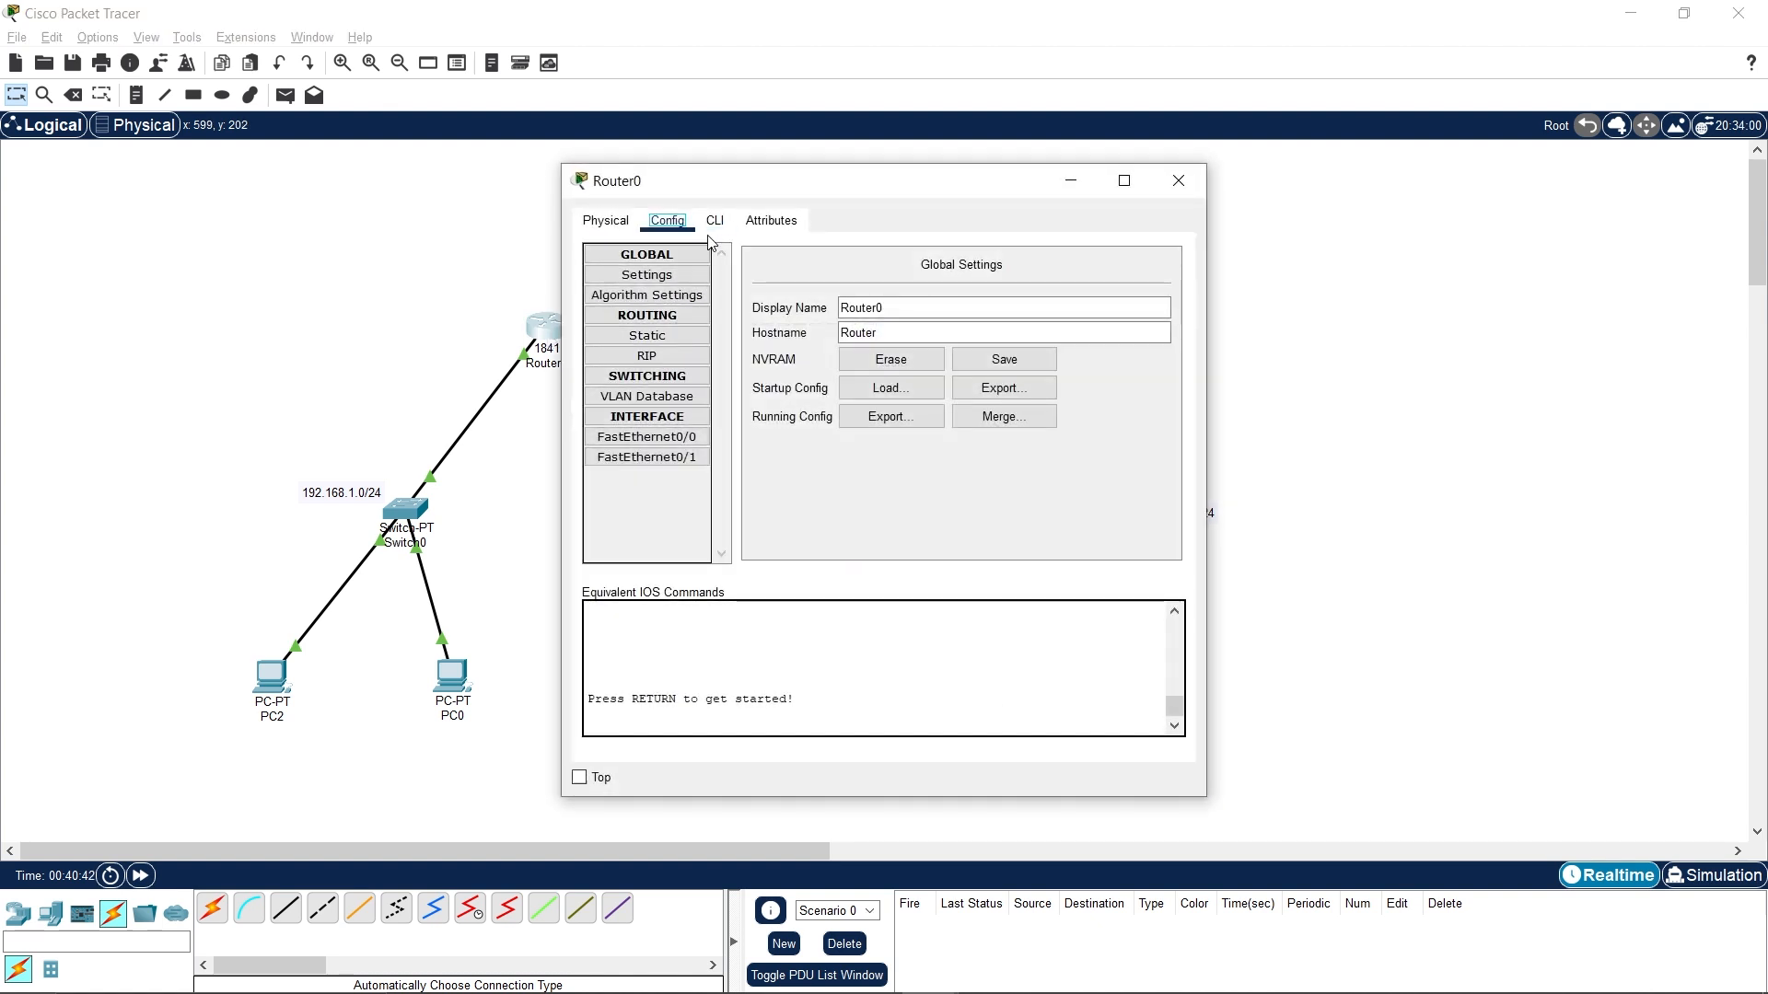
click(713, 230)
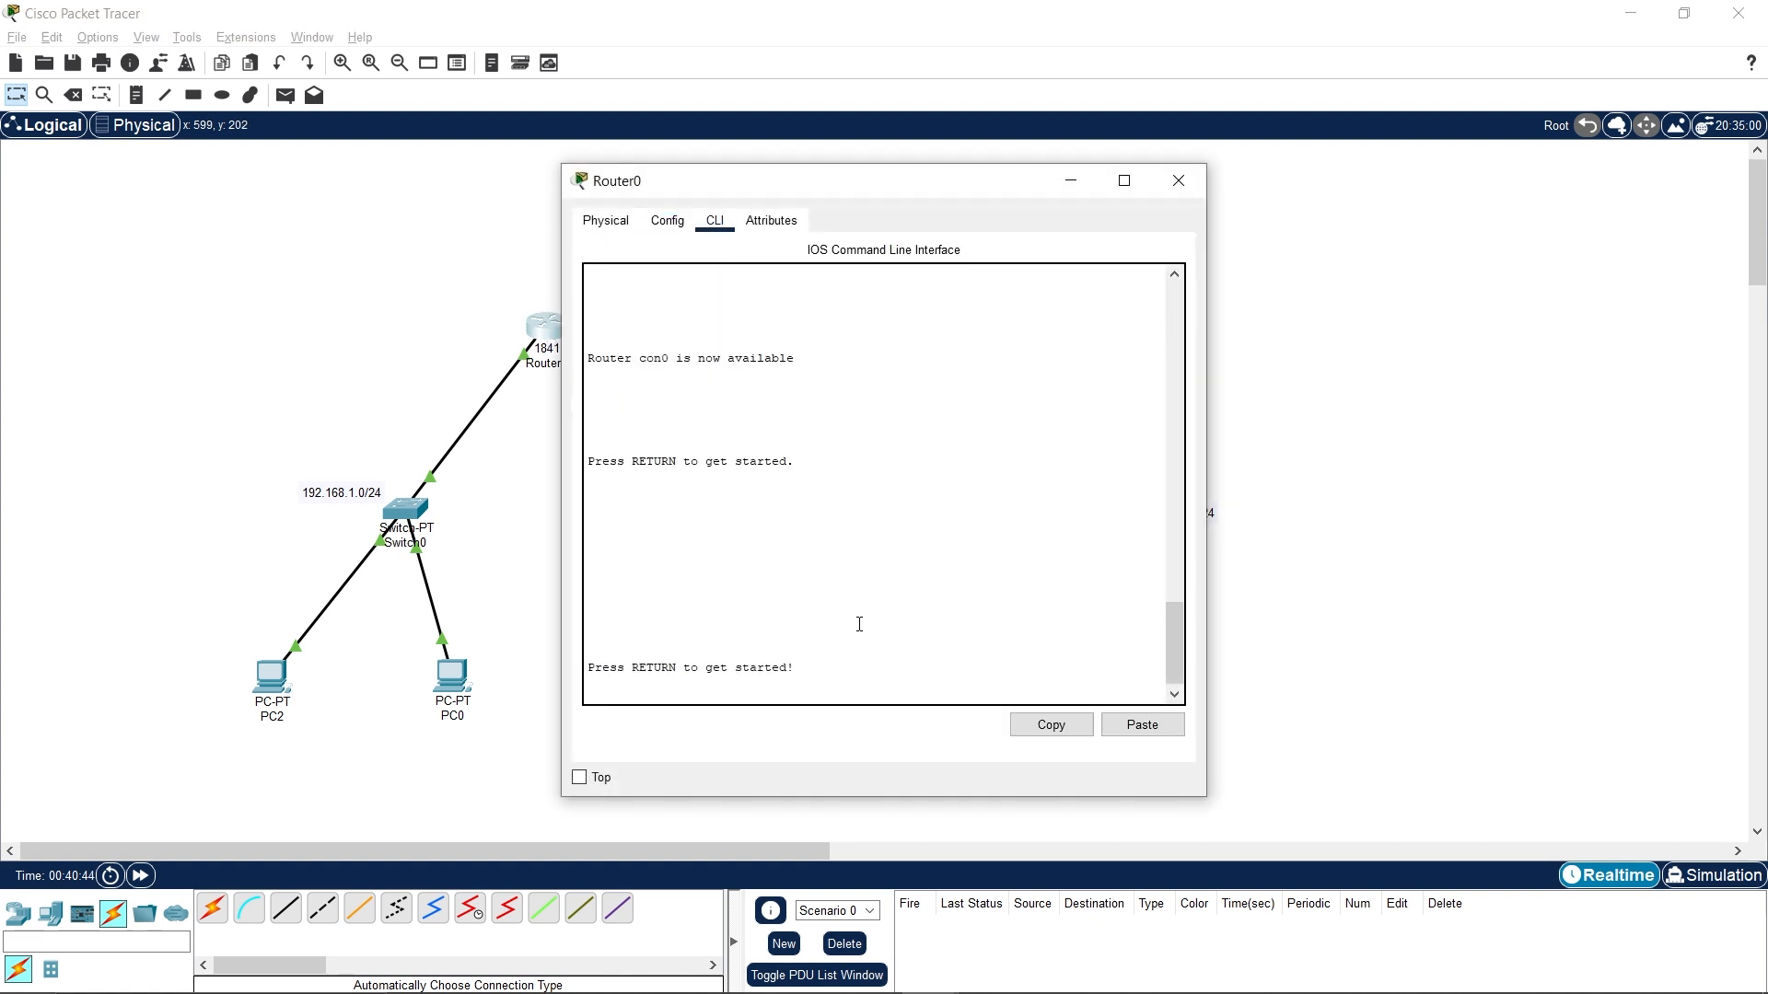
key(Return)
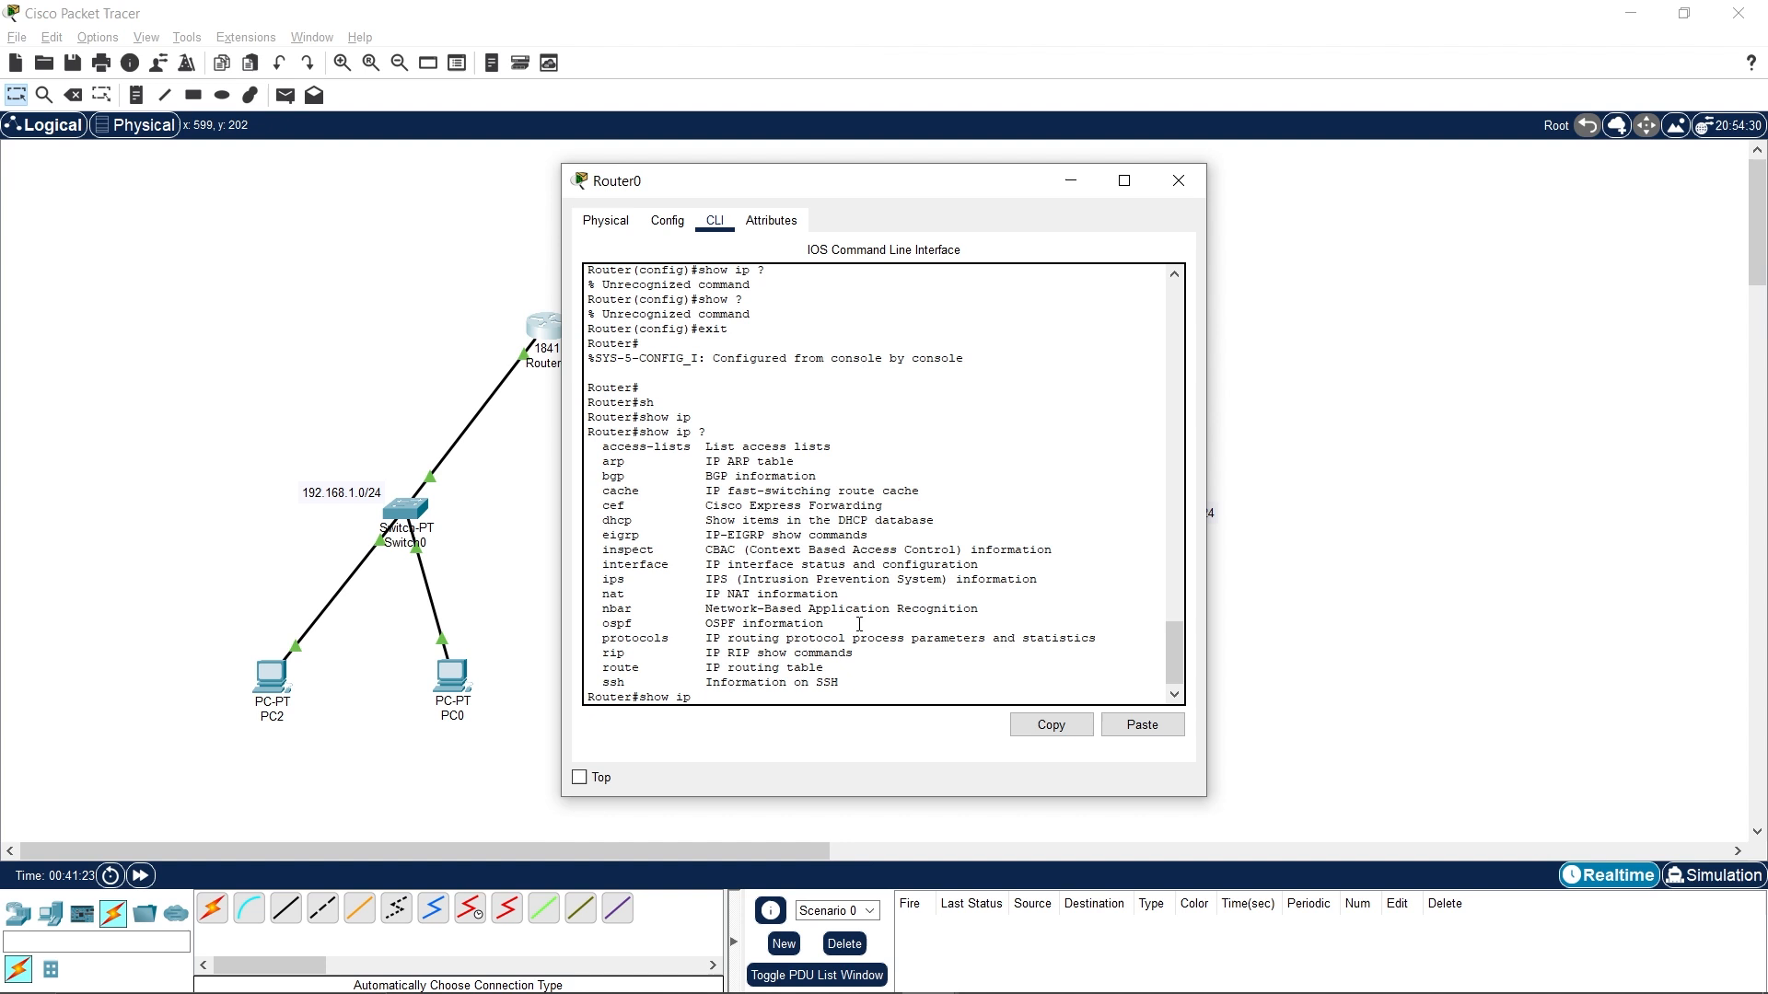
text(rou)
key(Tab)
key(Return)
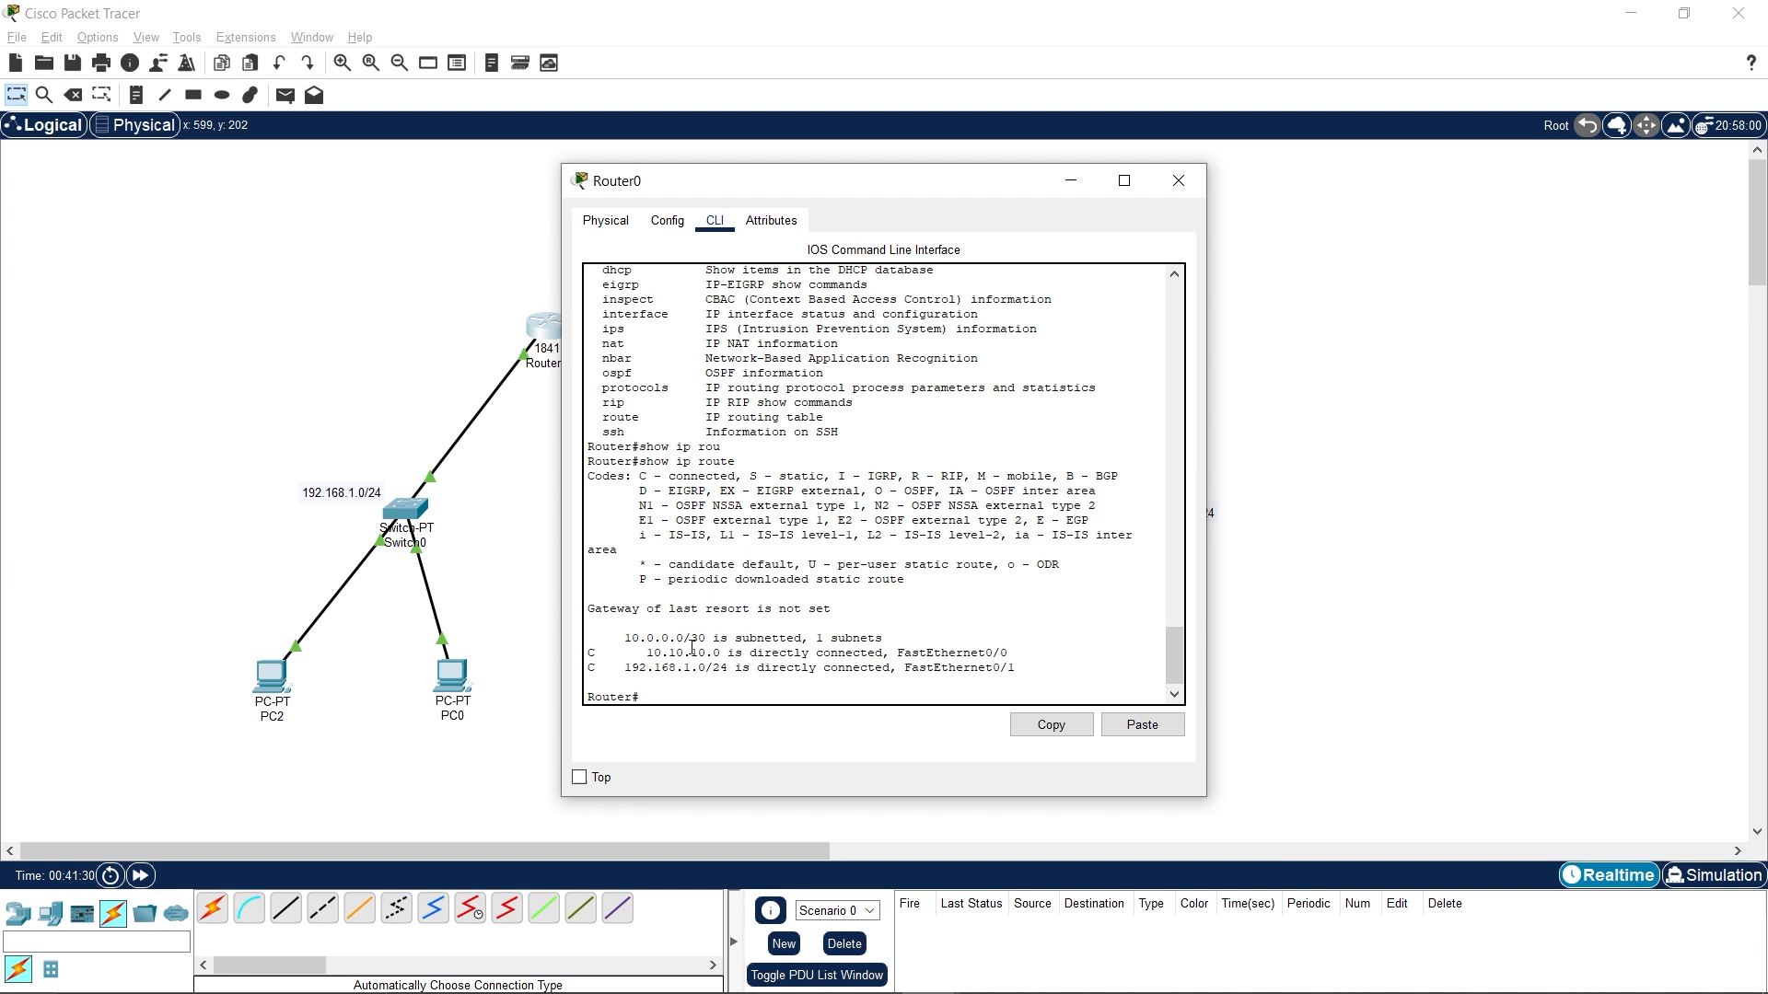
drag(643, 651, 1014, 656)
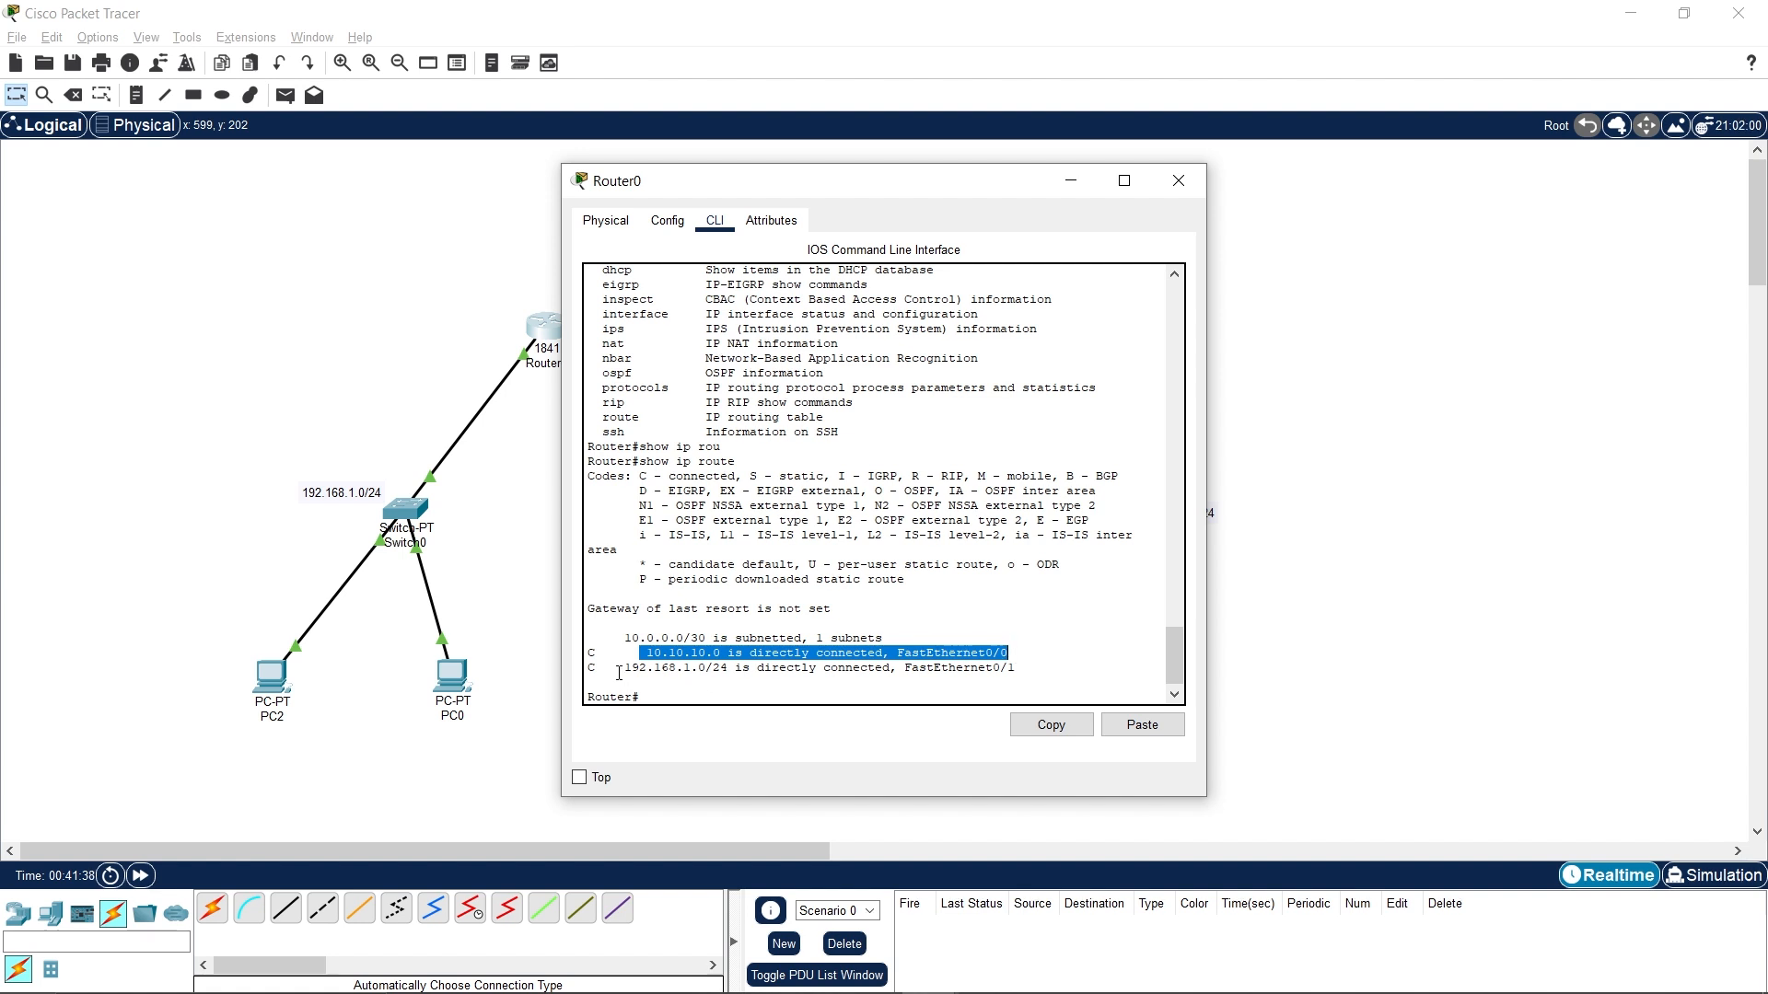
drag(625, 669, 1023, 670)
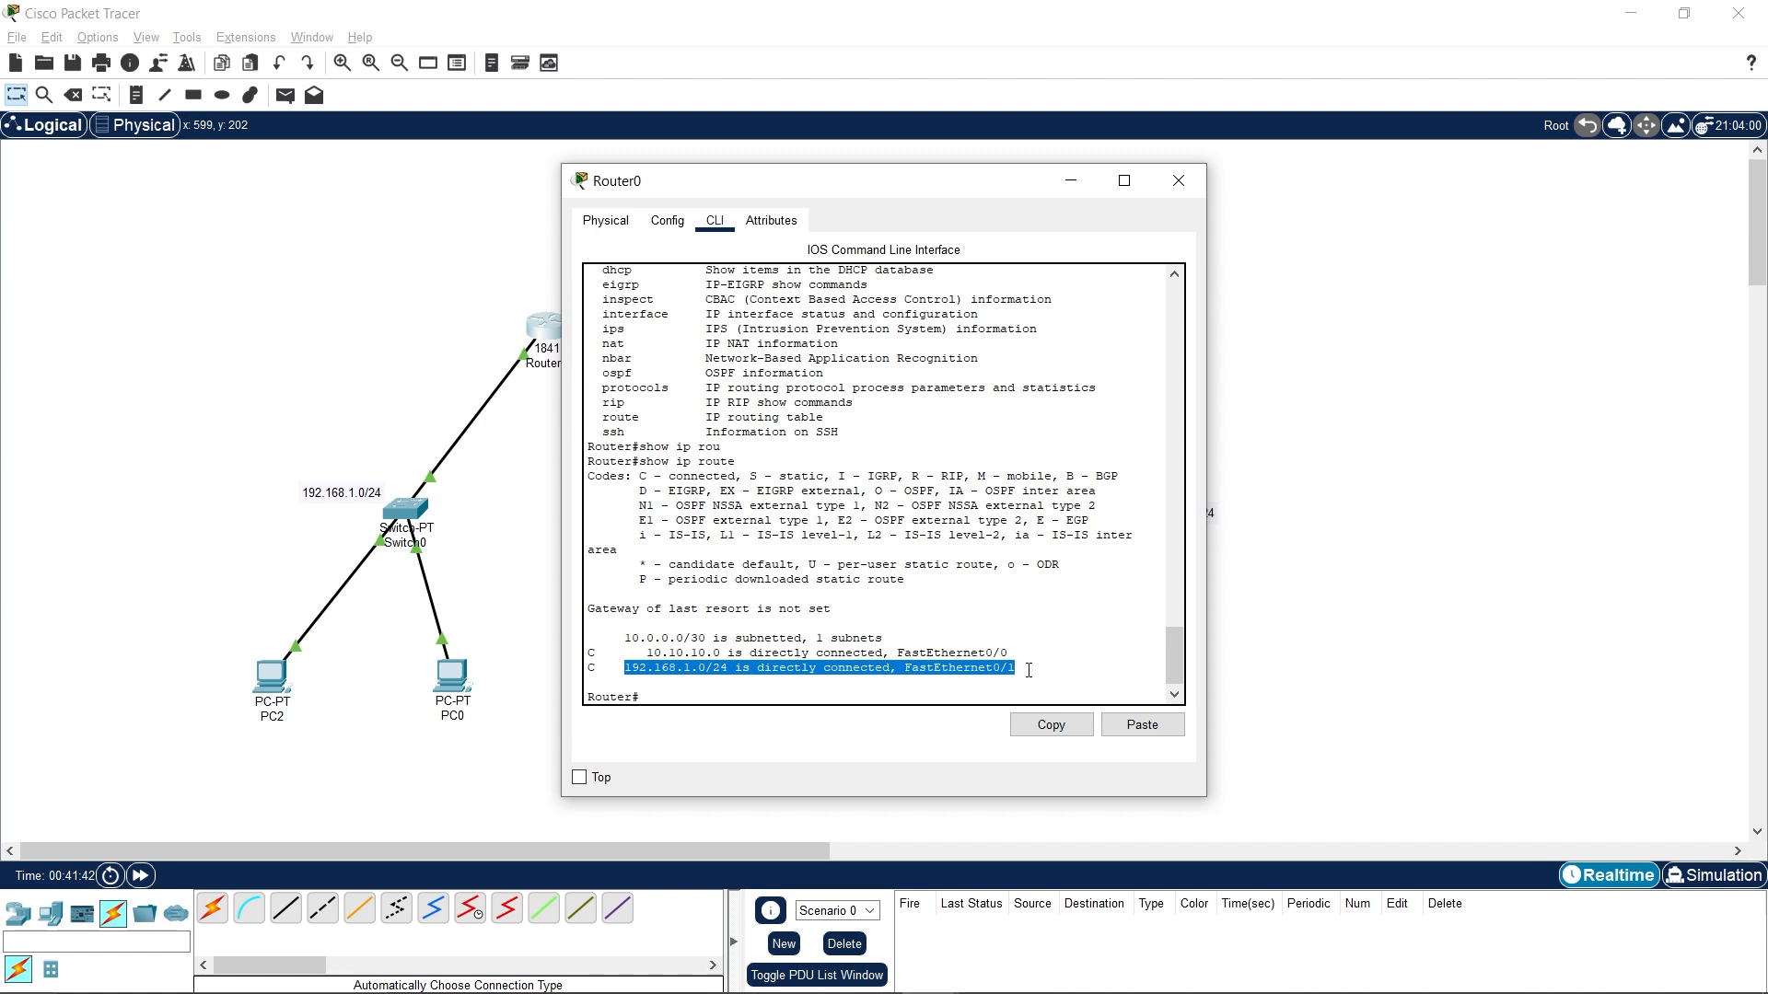
click(1178, 181)
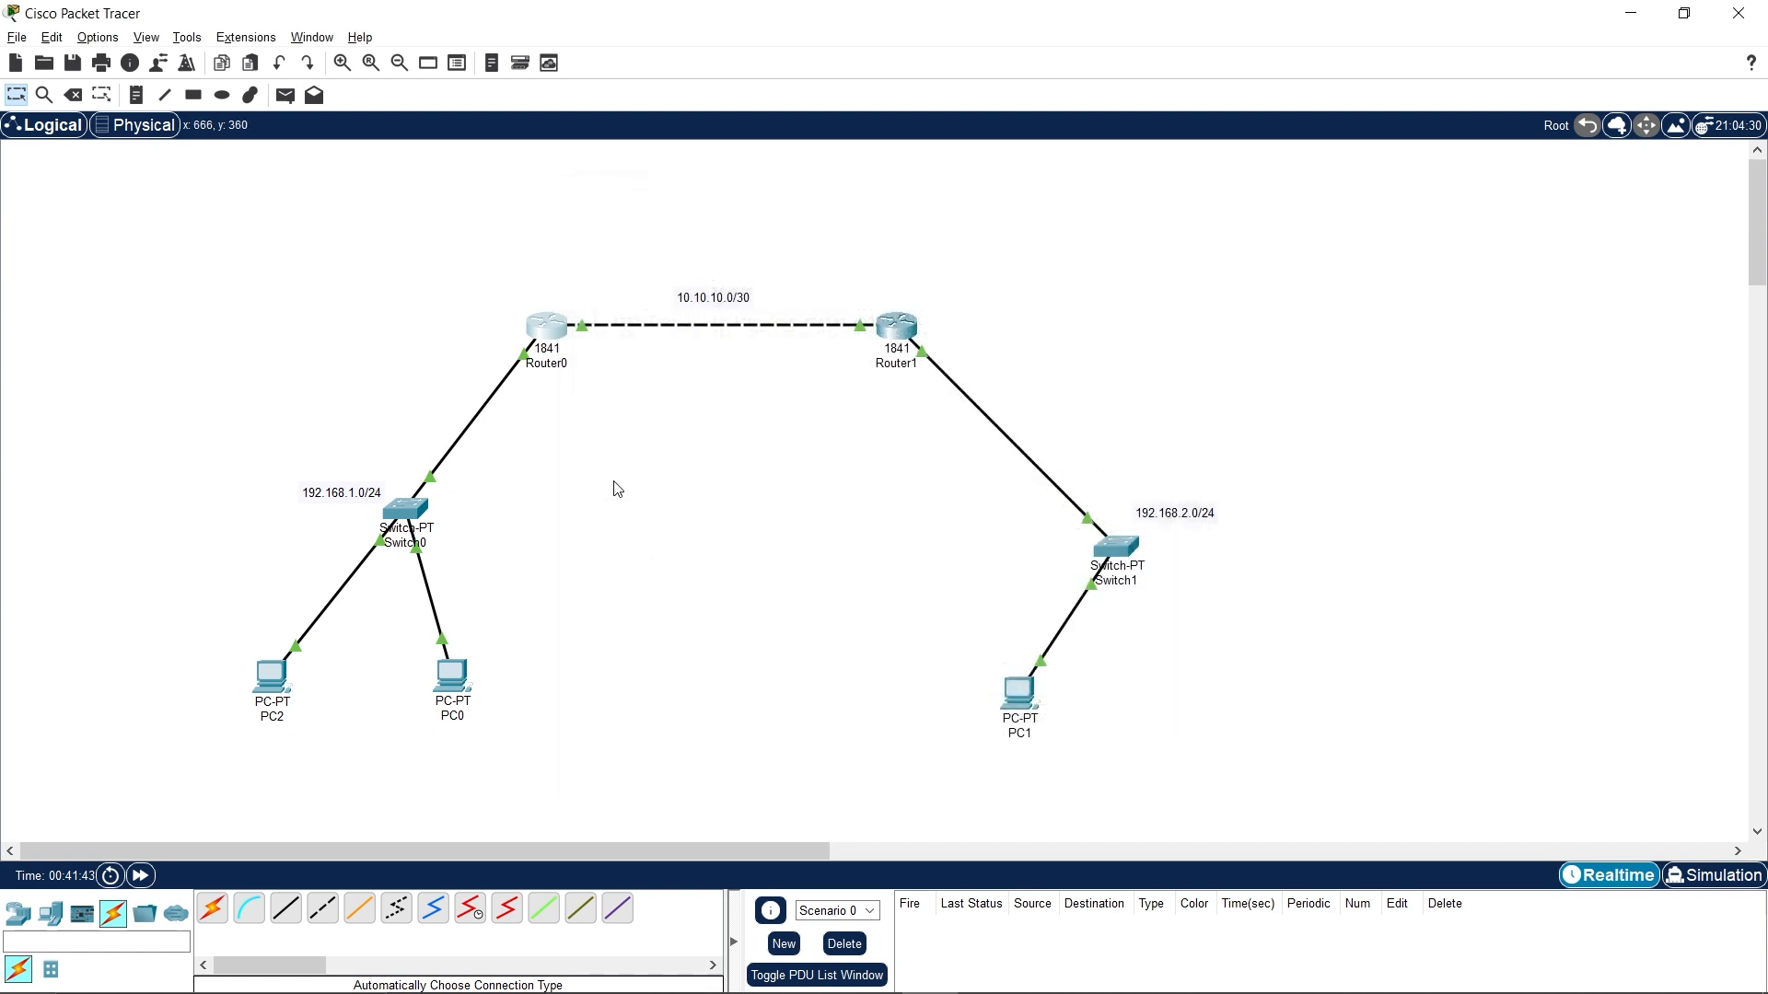
Reopen Router0's command line, ready for entering commands.
click(552, 343)
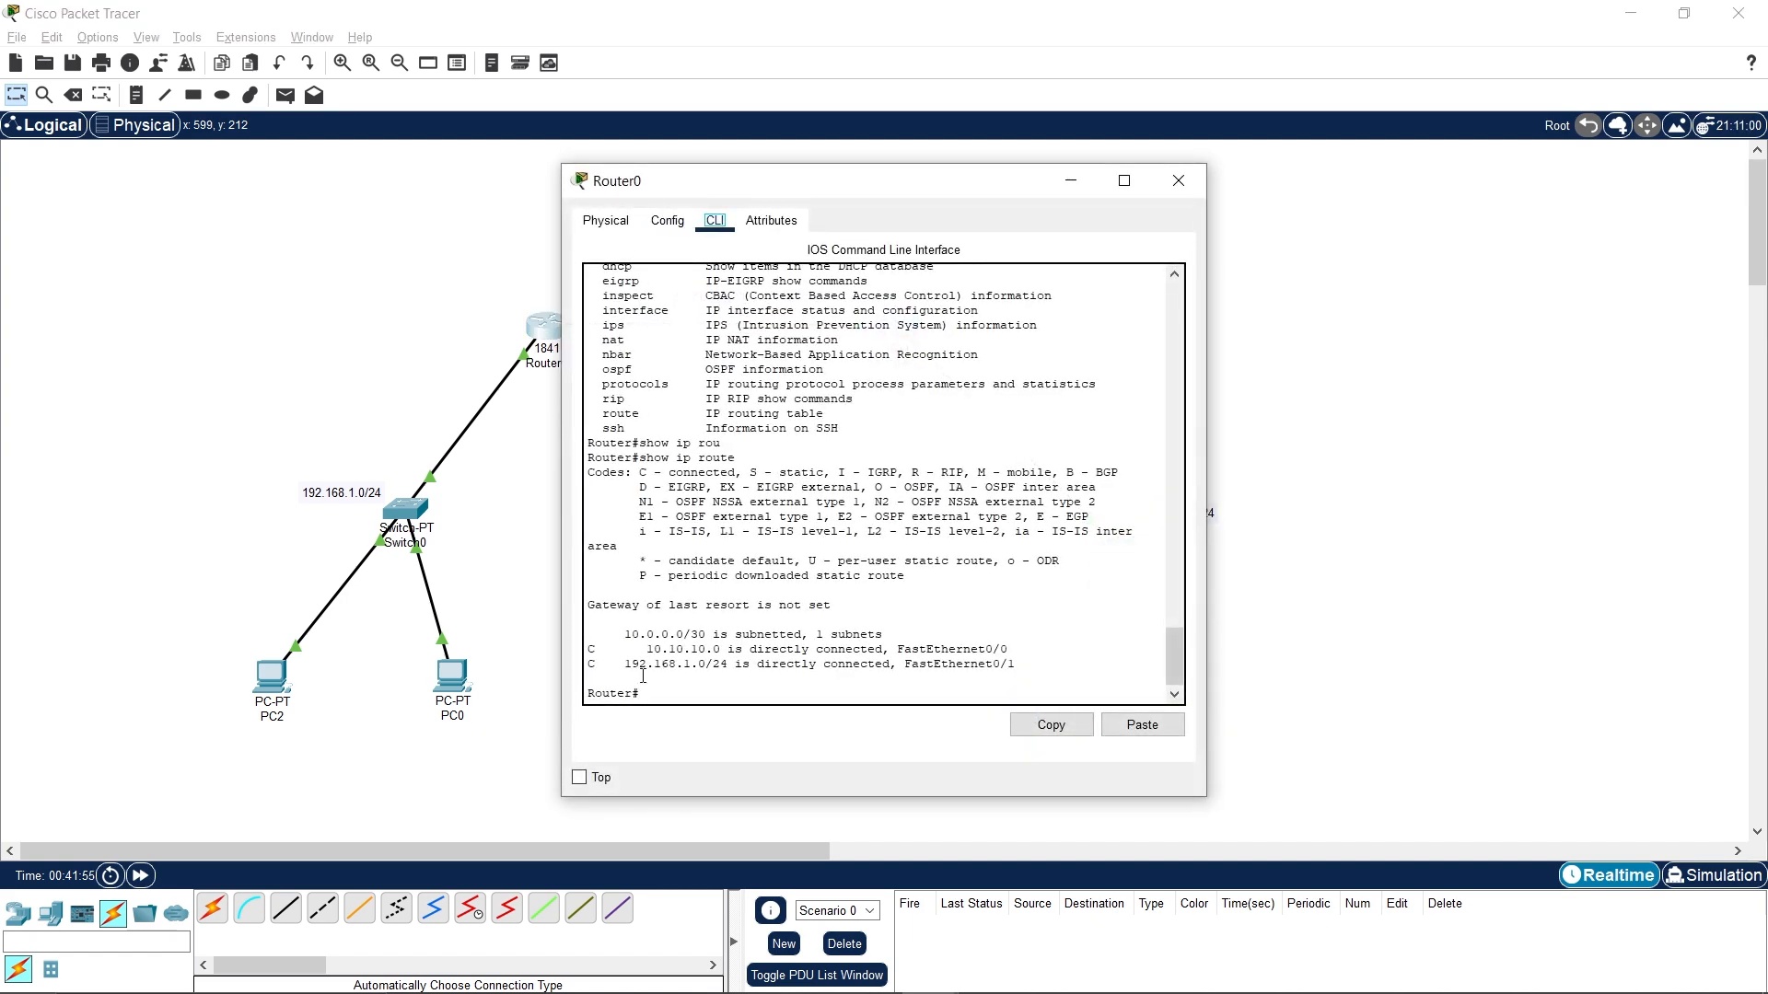
click(717, 690)
text(conf)
text( t)
key(Return)
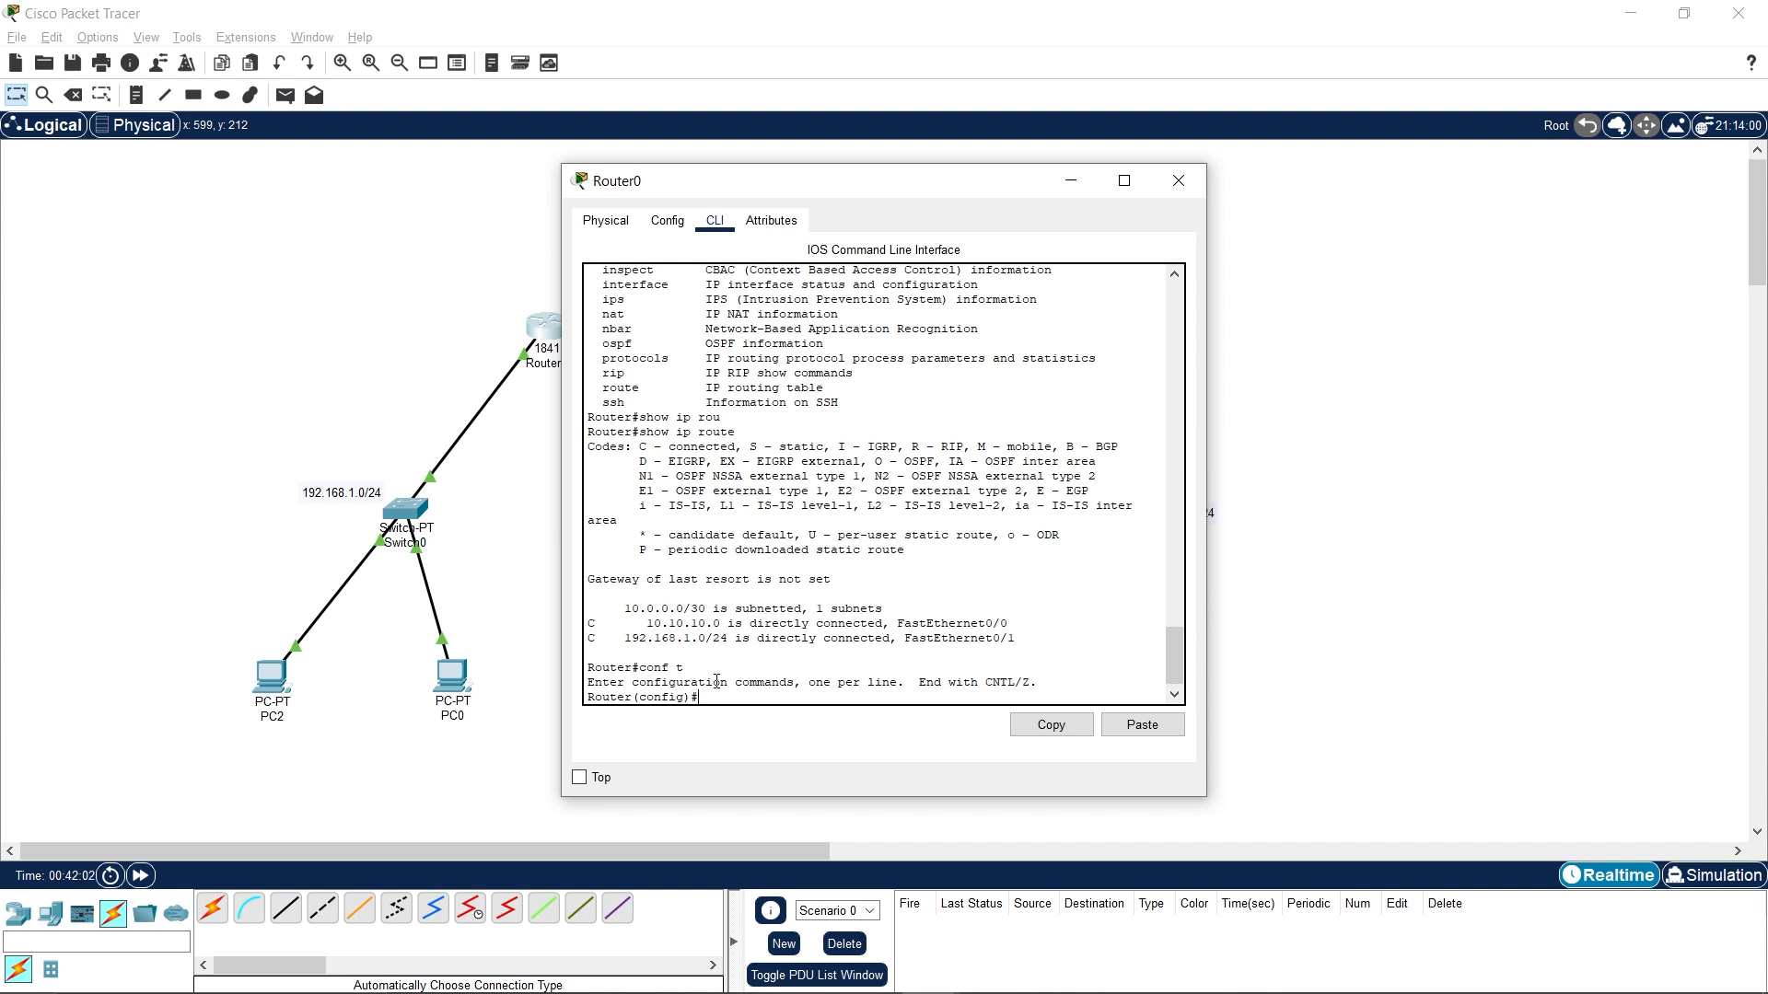
text(sh in)
key(Tab)
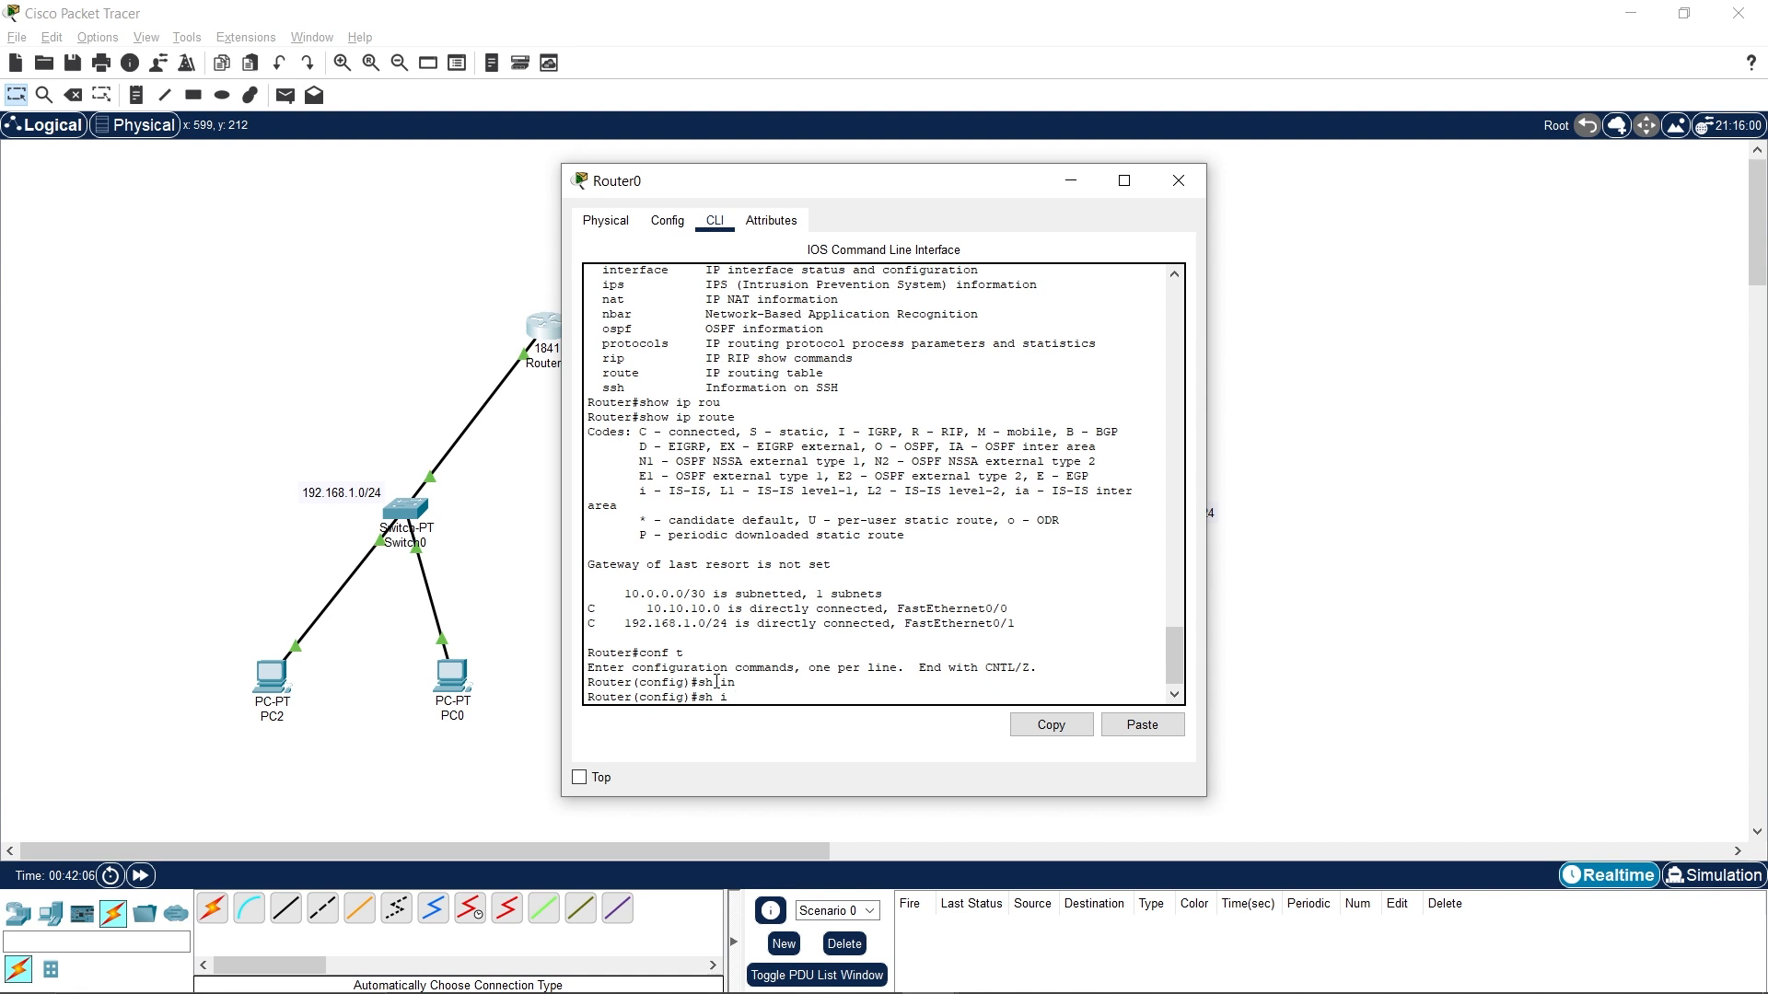
text(int)
key(BackSpace)
key(BackSpace)
key(BackSpace)
key(BackSpace)
text(exit)
key(Return)
key(Return)
Try to show Router0's interface status with the command sh interfaces st.
text(sh )
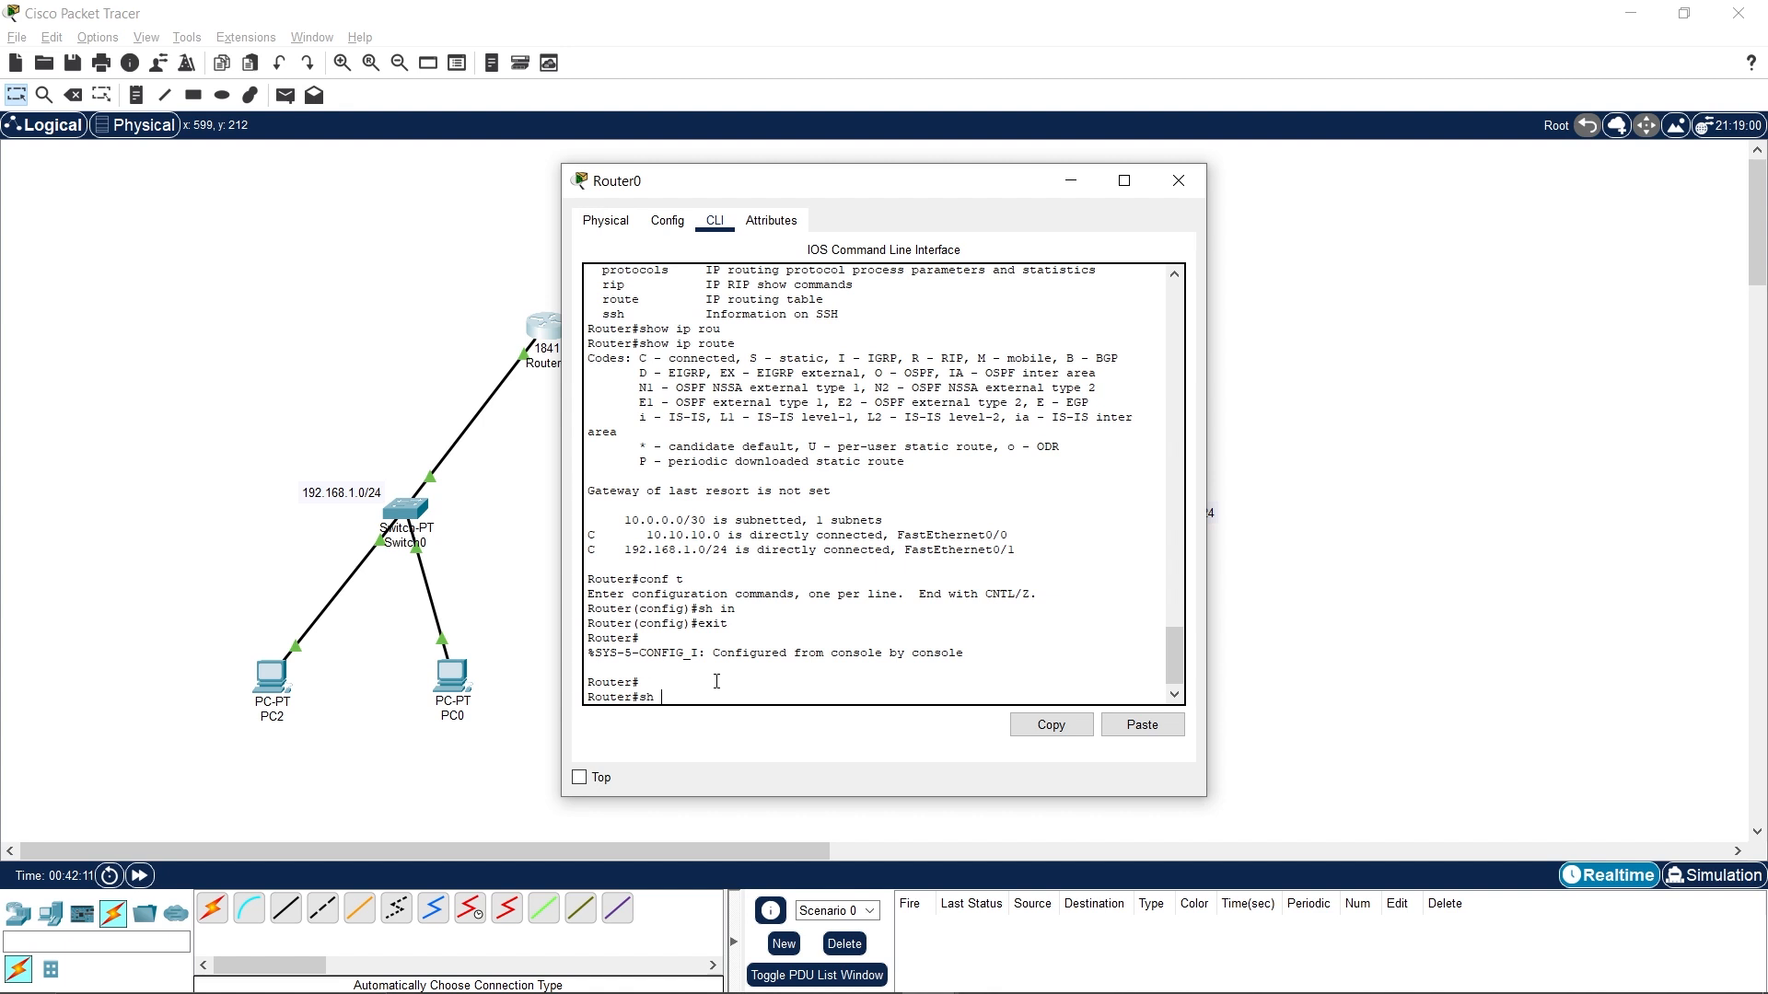
text(int)
key(Tab)
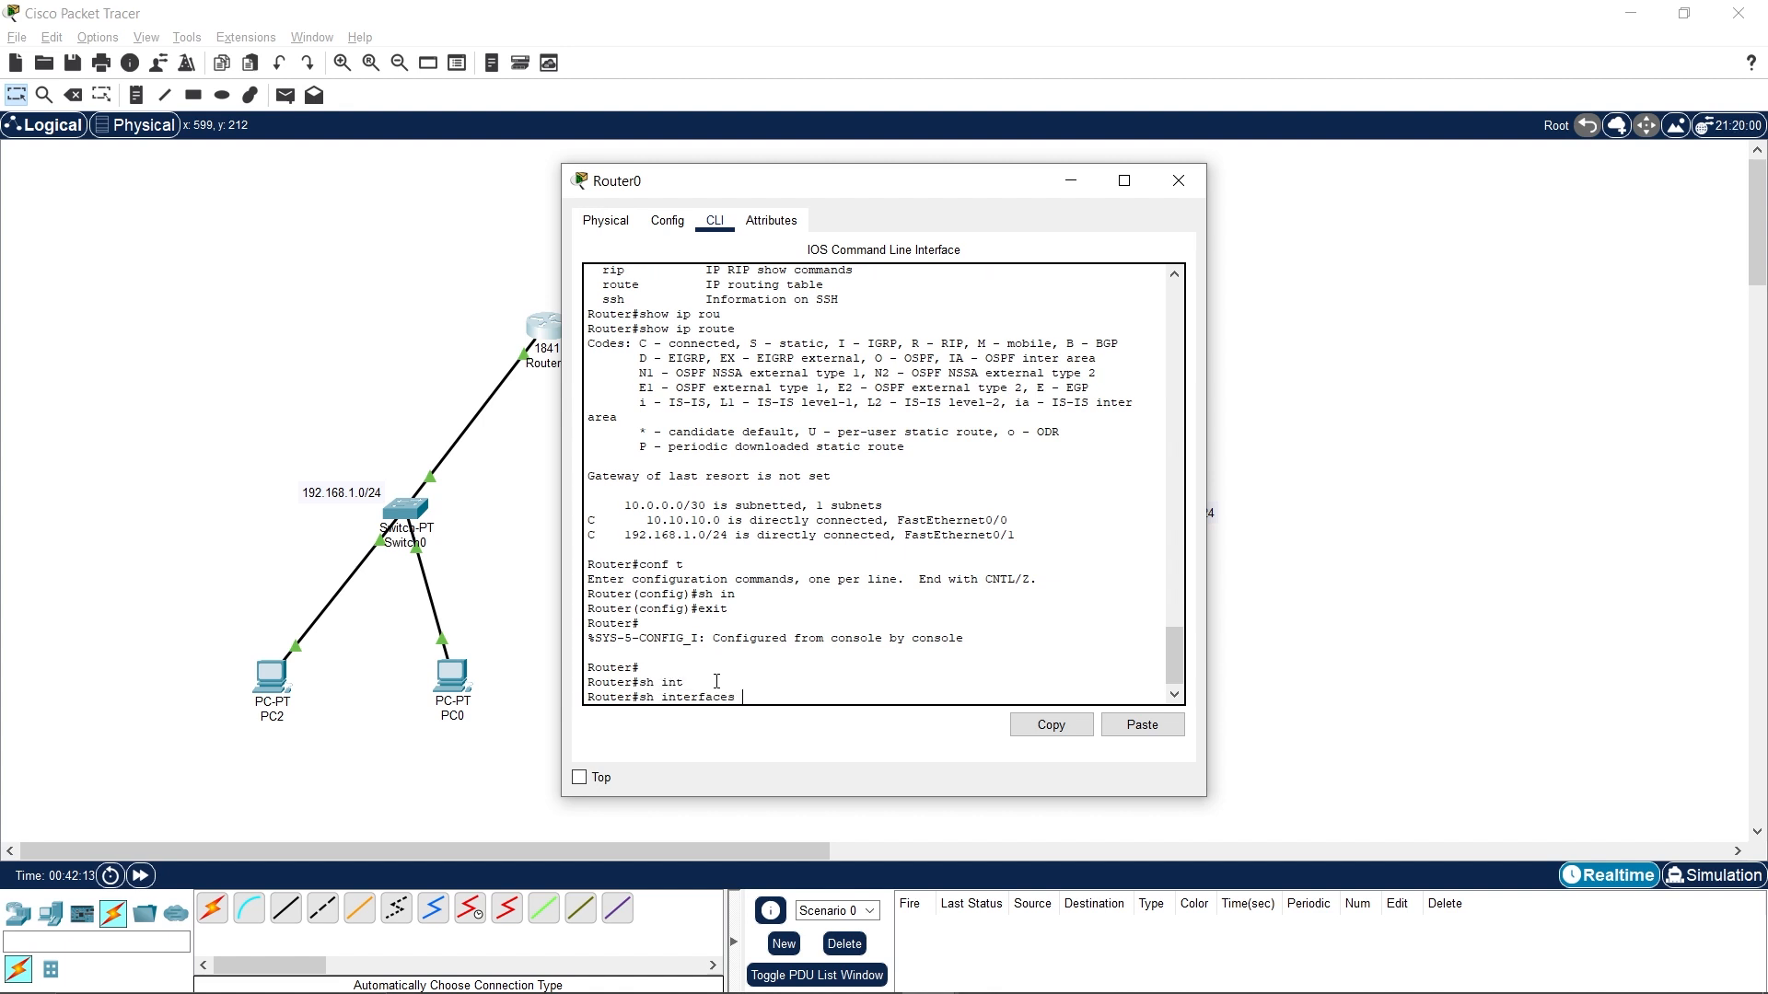
text(st)
key(Tab)
key(Return)
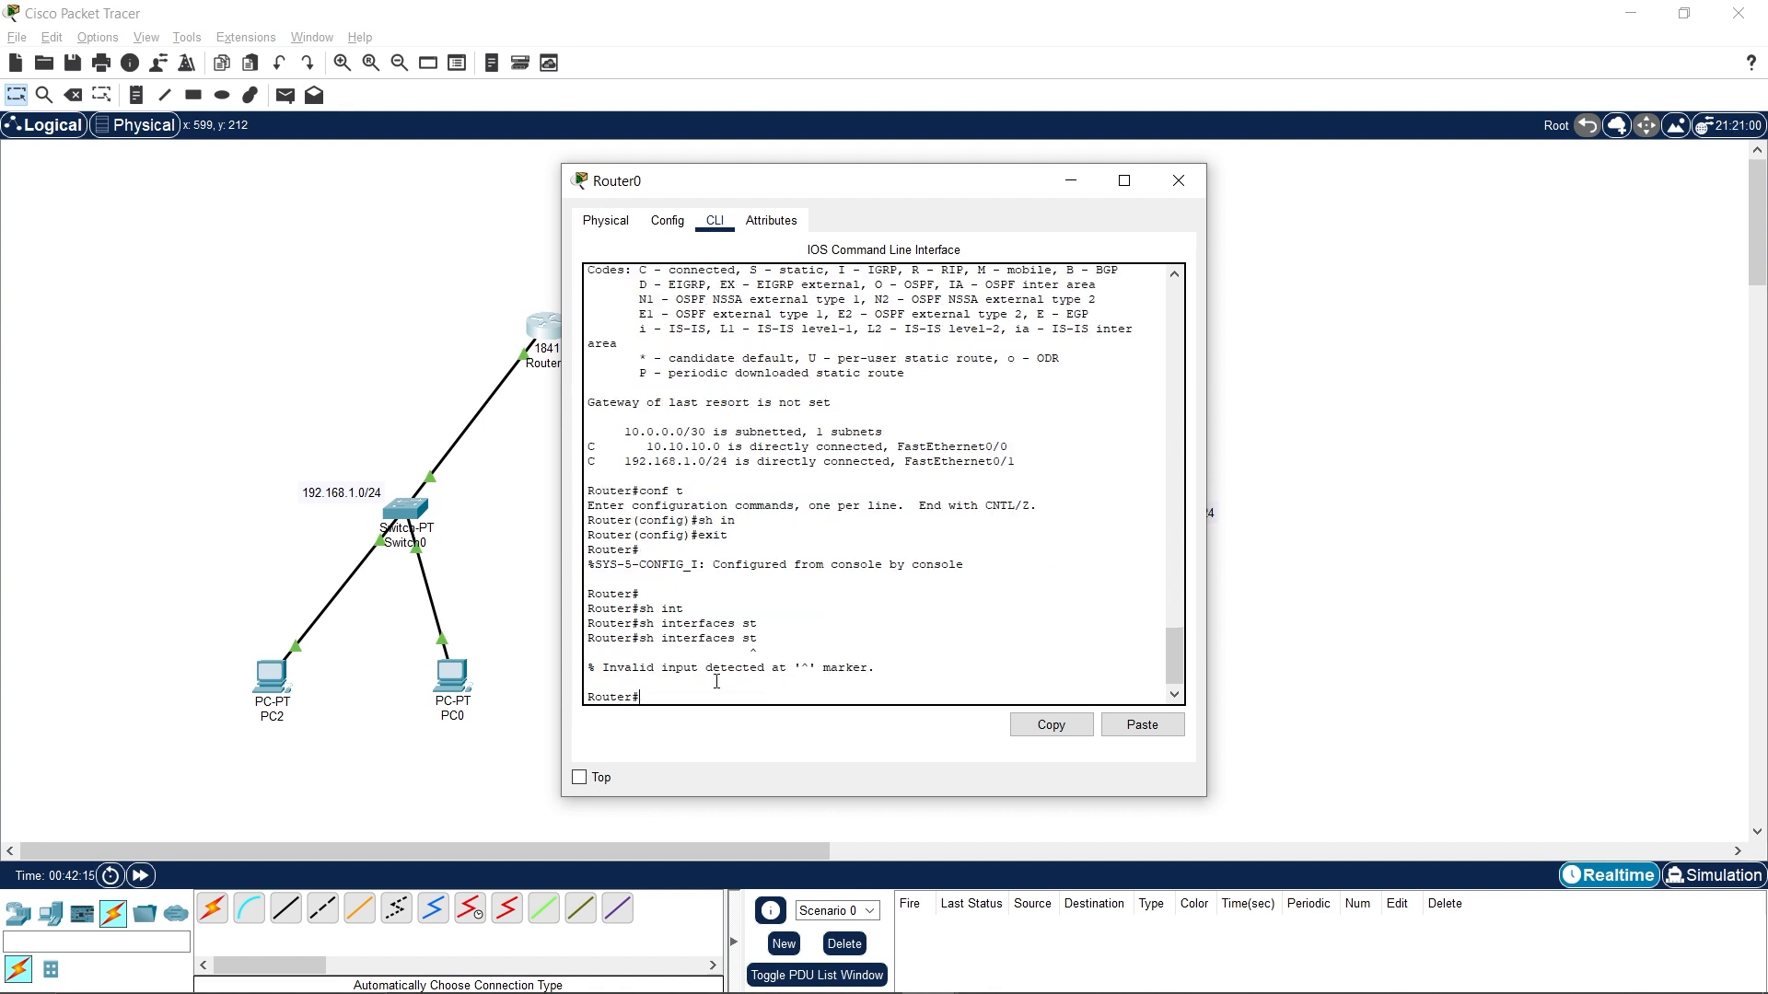
Replace the recalled command with show ip interface, run it to examine Router0's interface details, and quit the paged listing.
key(Up)
key(BackSpace)
key(BackSpace)
key(BackSpace)
key(BackSpace)
key(BackSpace)
key(BackSpace)
key(BackSpace)
key(BackSpace)
key(BackSpace)
key(BackSpace)
key(BackSpace)
text(h)
key(Tab)
text(ip)
key(Tab)
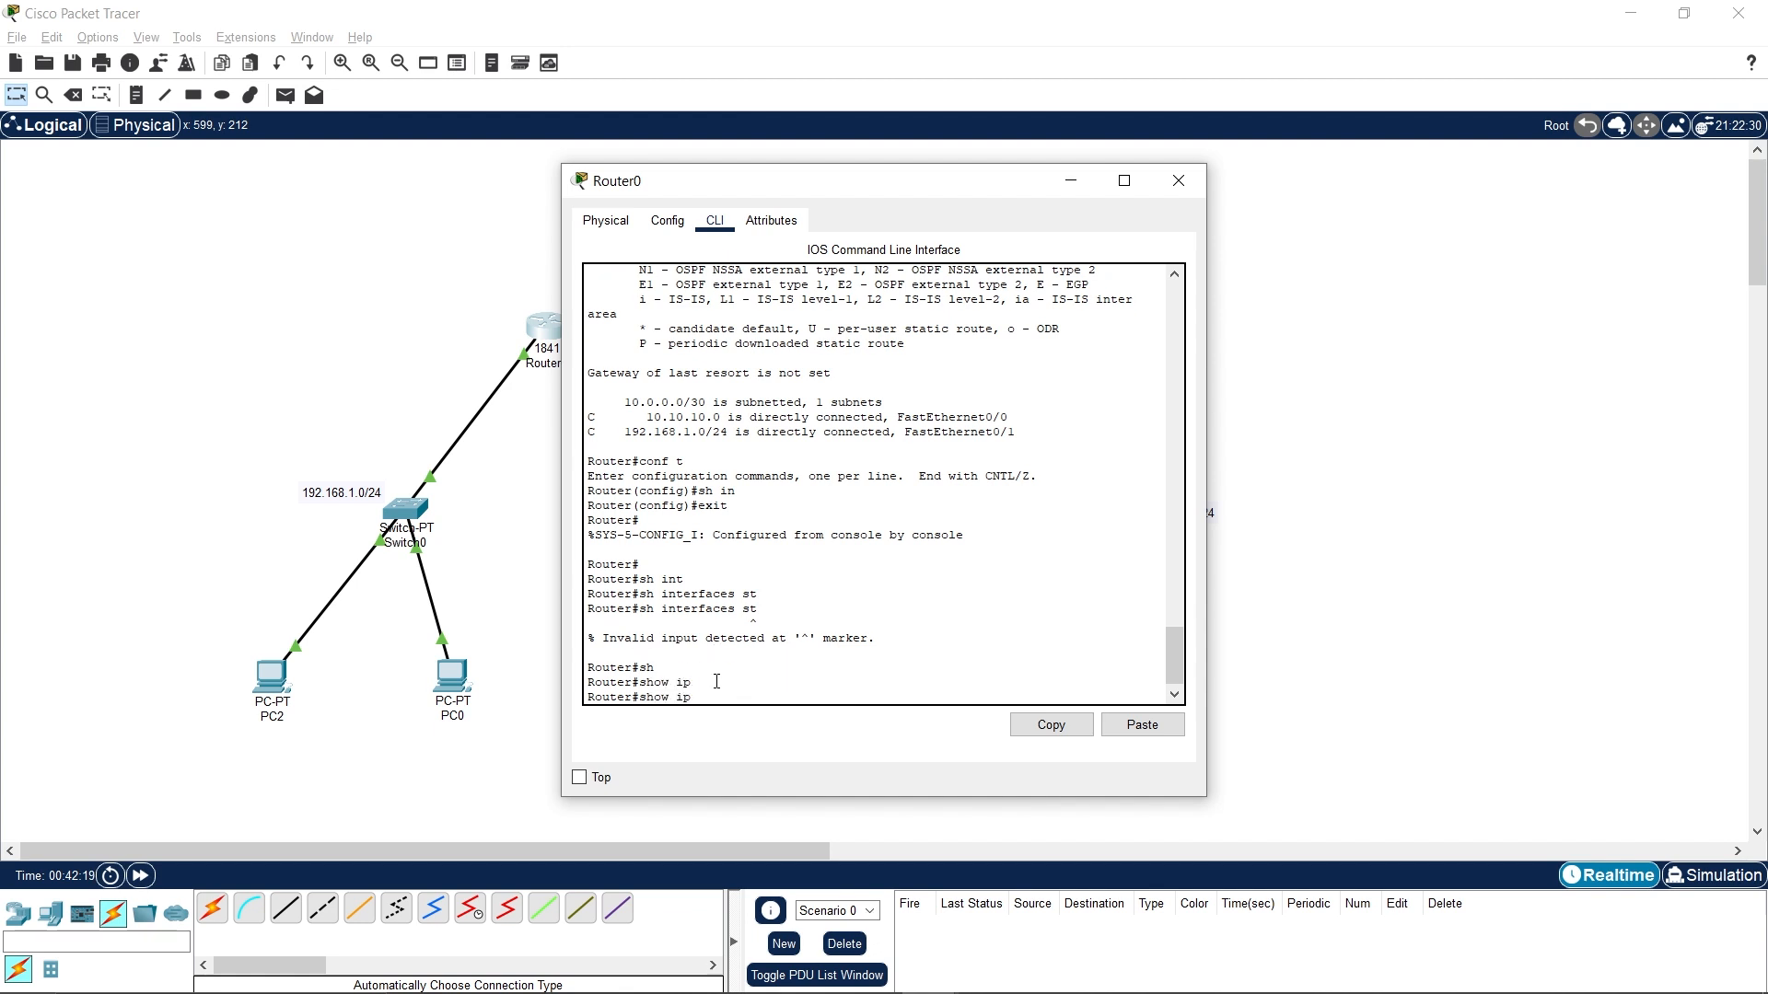
text(in)
key(Tab)
key(BackSpace)
key(BackSpace)
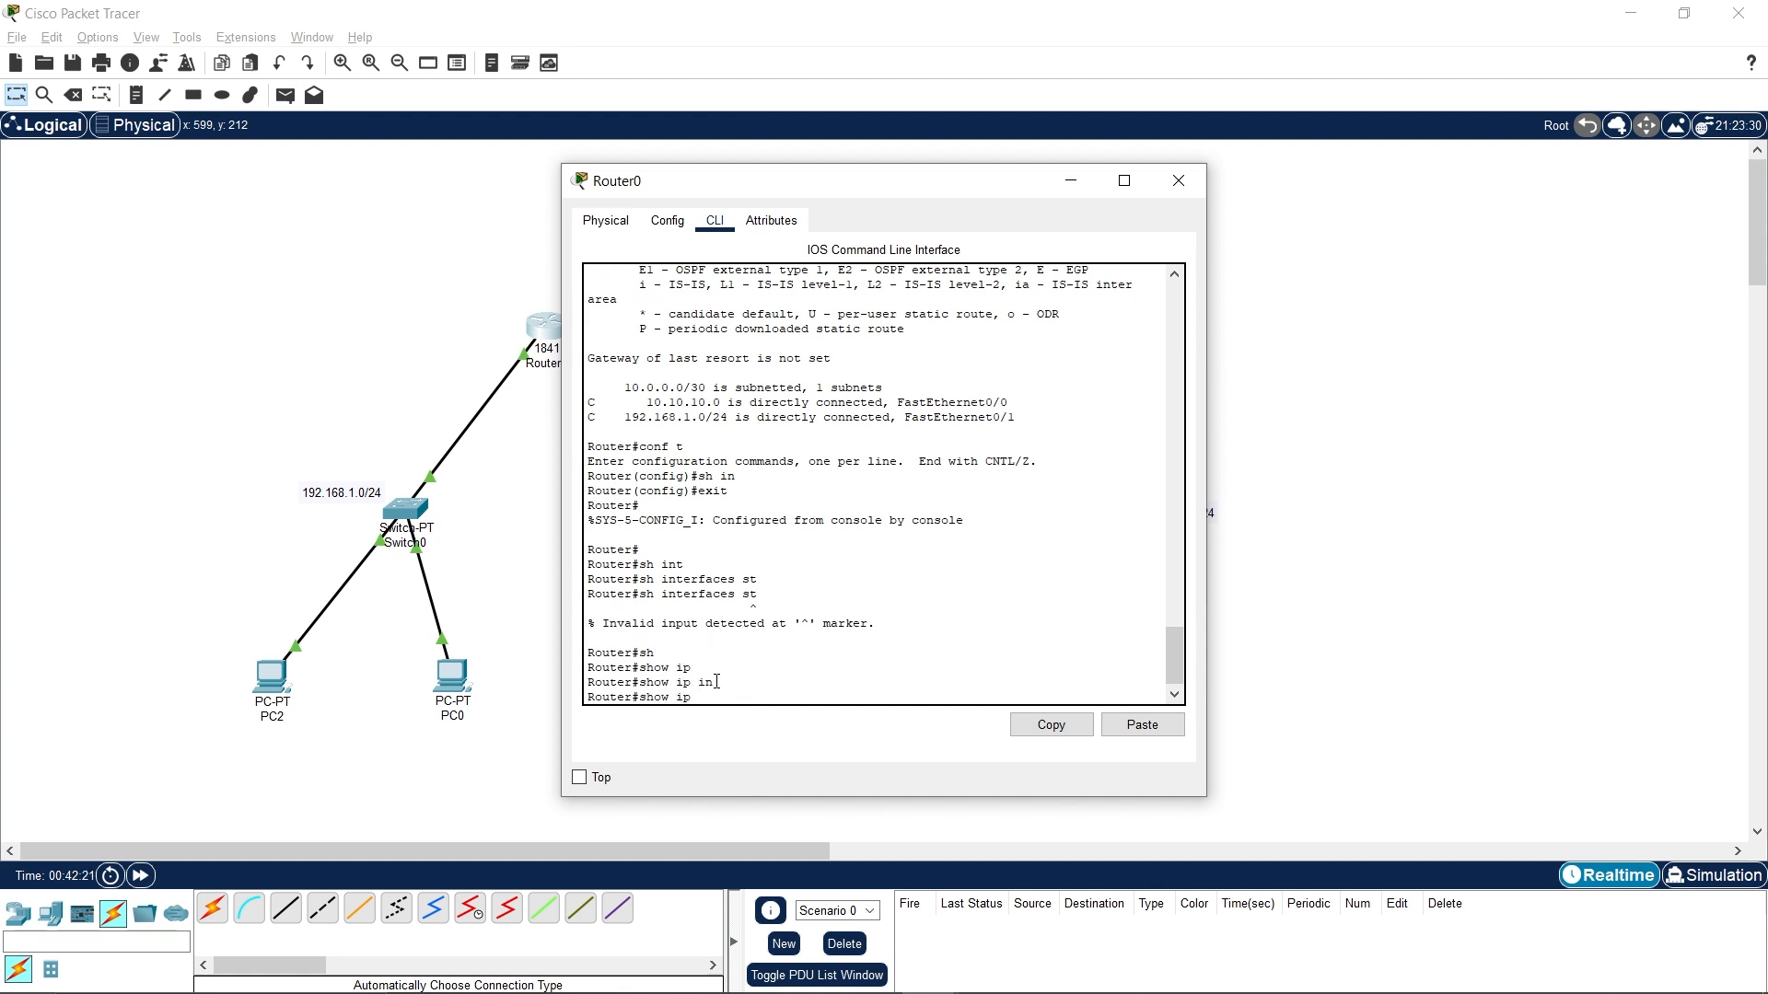
text(in)
key(Tab)
text(t)
key(Tab)
key(Return)
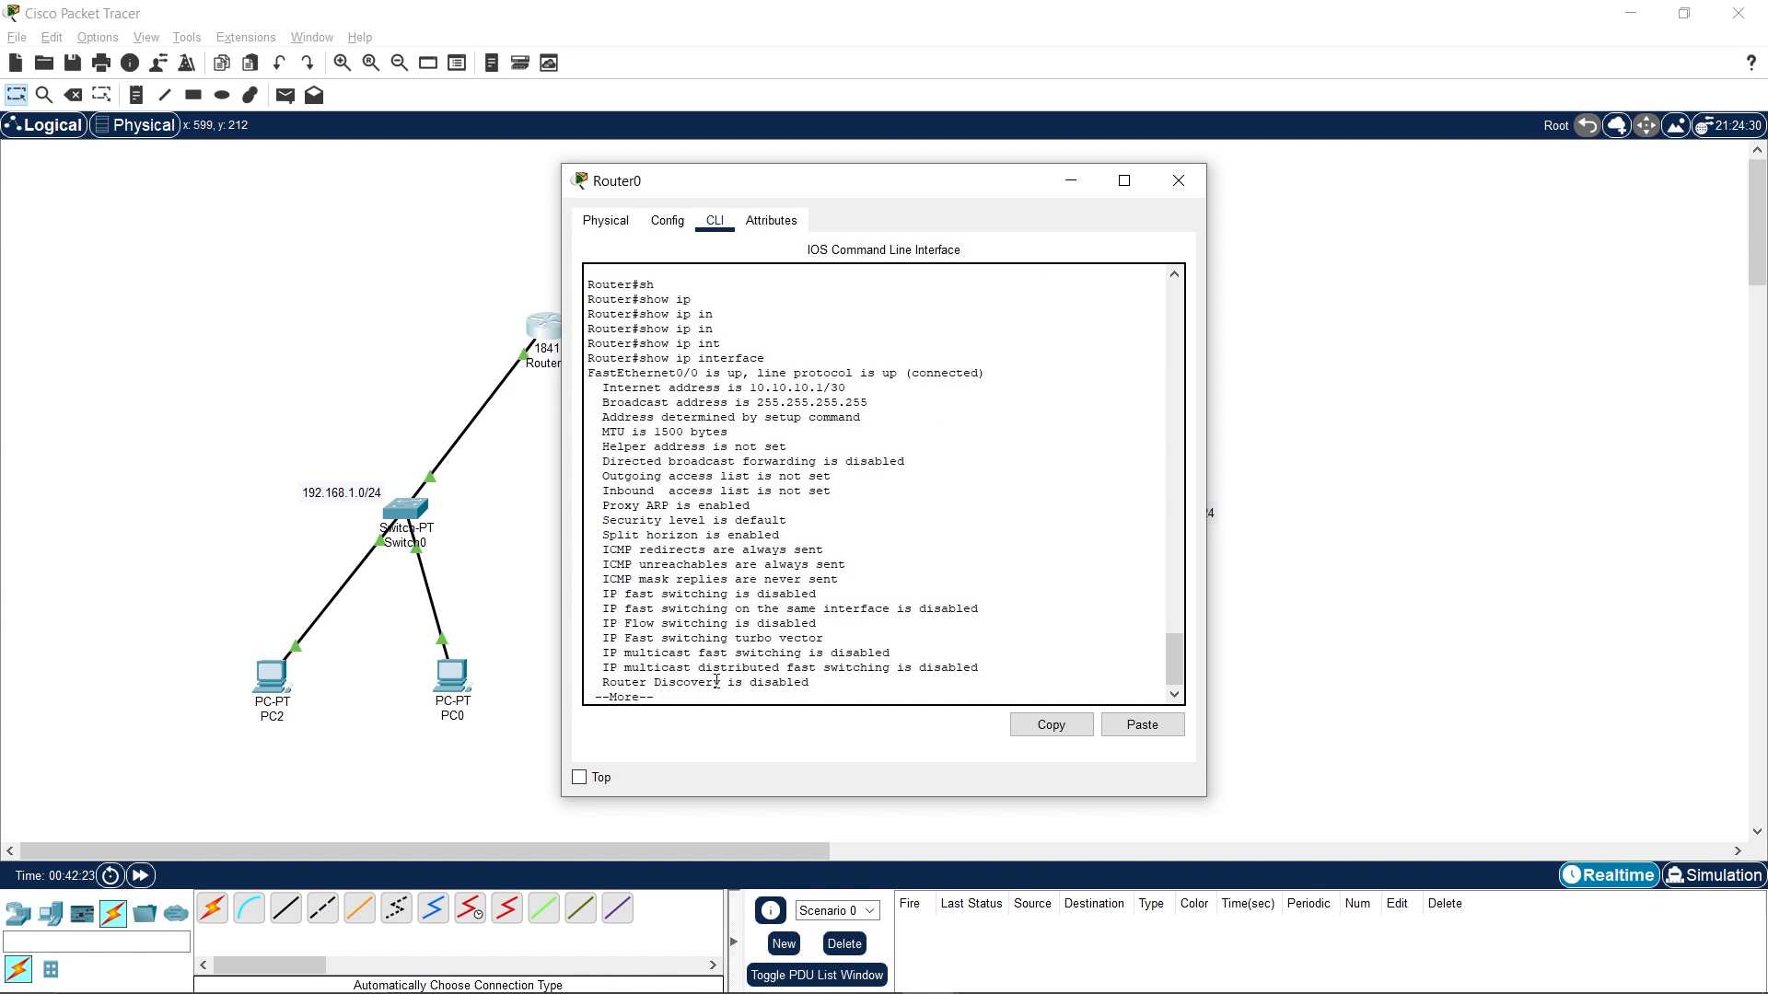
key(q)
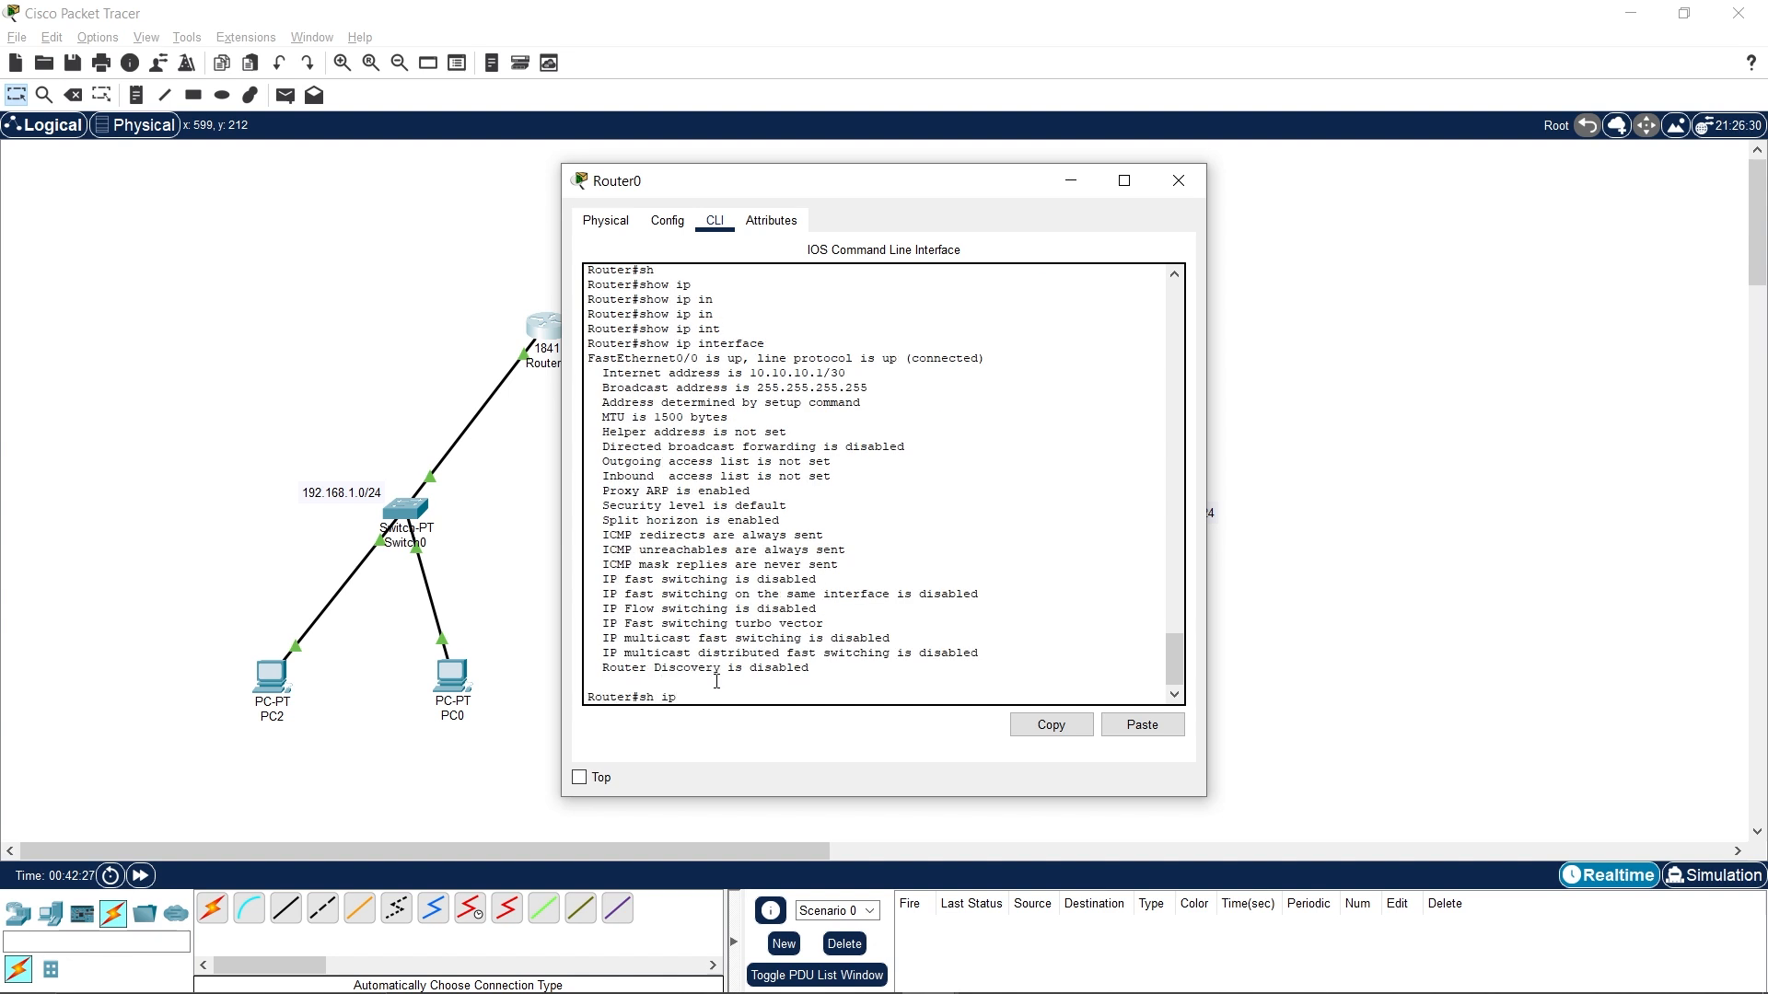
Run sh ip int br on Router0, widen the window to examine the FastEthernet interfaces' IP addresses, and close it.
text(sh ip int br)
key(Return)
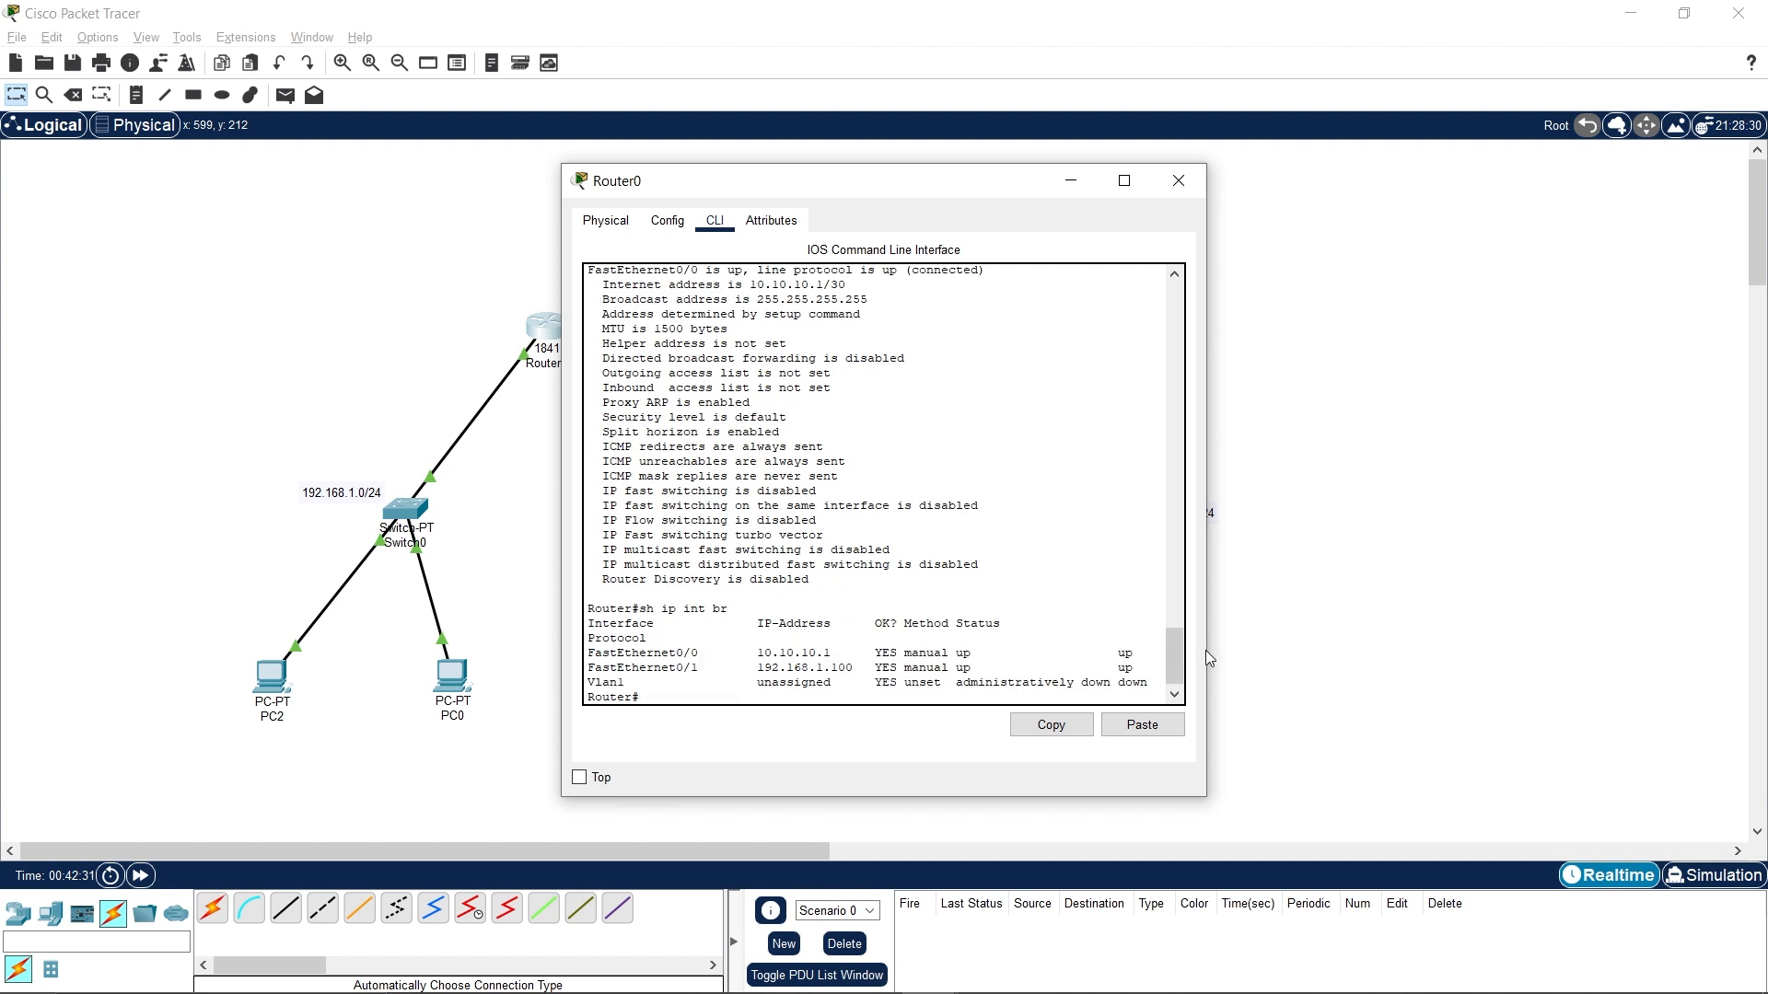
drag(1206, 649, 1346, 650)
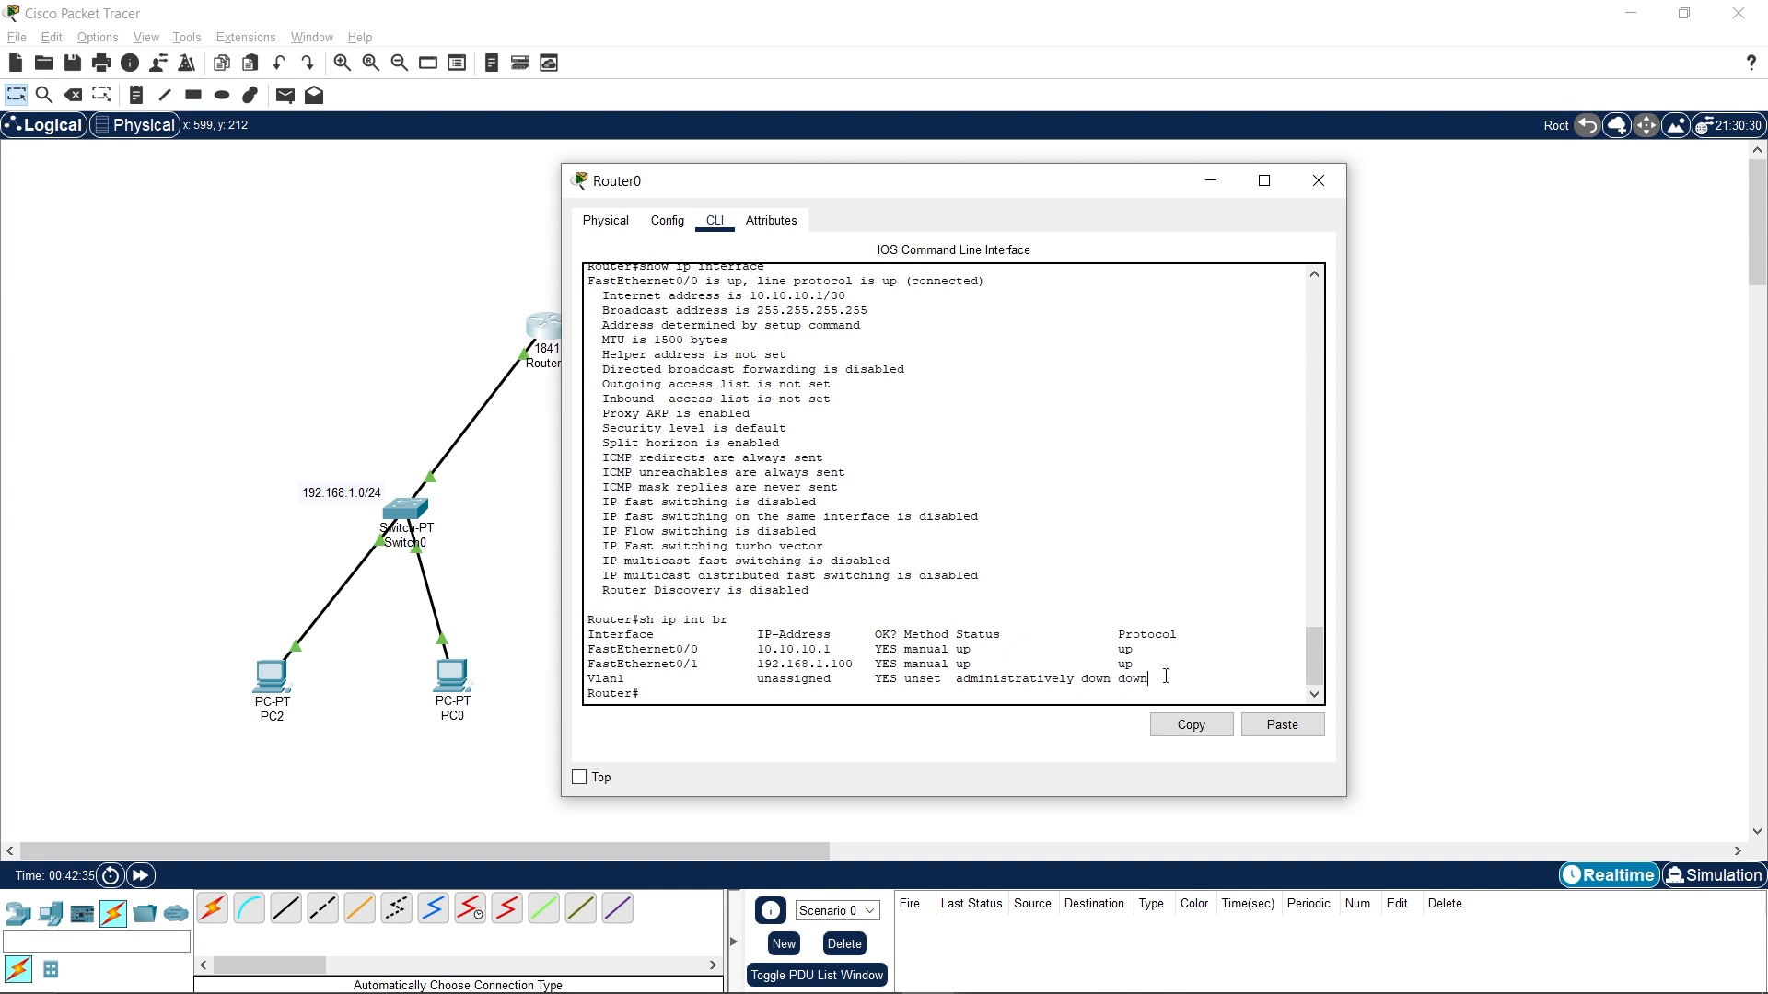
drag(1165, 675, 565, 648)
drag(699, 664, 614, 670)
drag(758, 664, 587, 649)
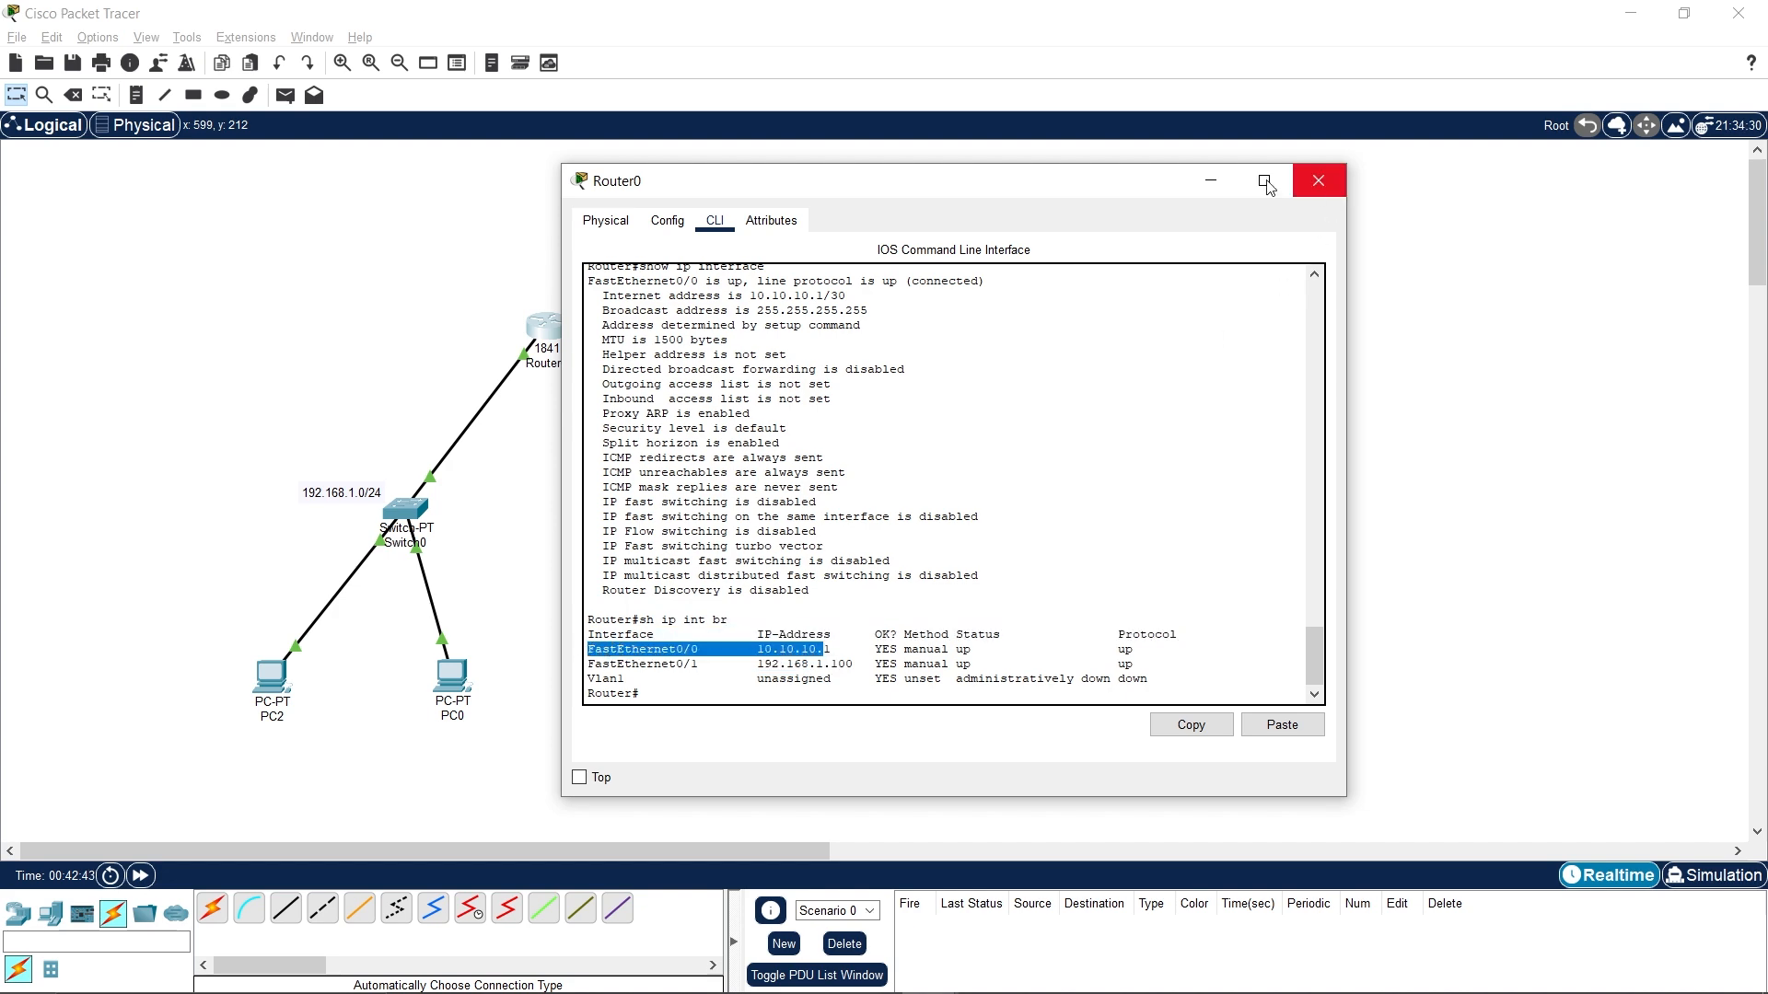
click(1318, 181)
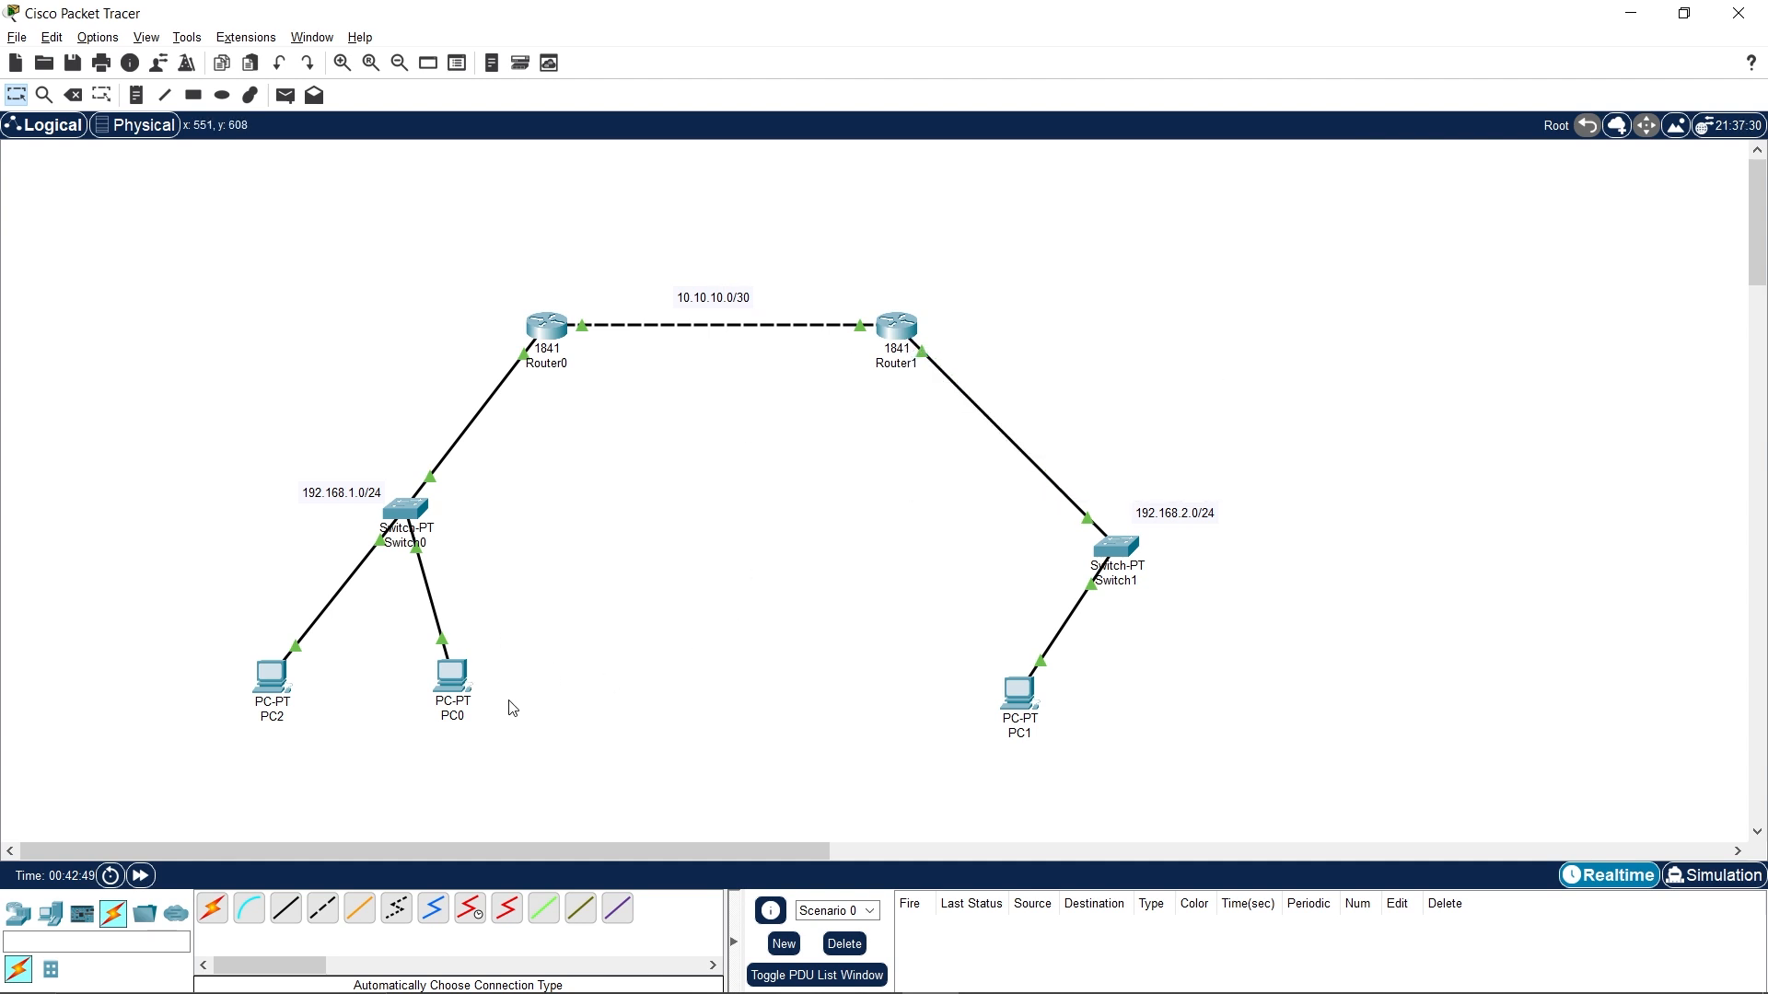
Check the default gateway and FastEthernet0 IPv4 address configured on PC0, and close its window.
click(470, 698)
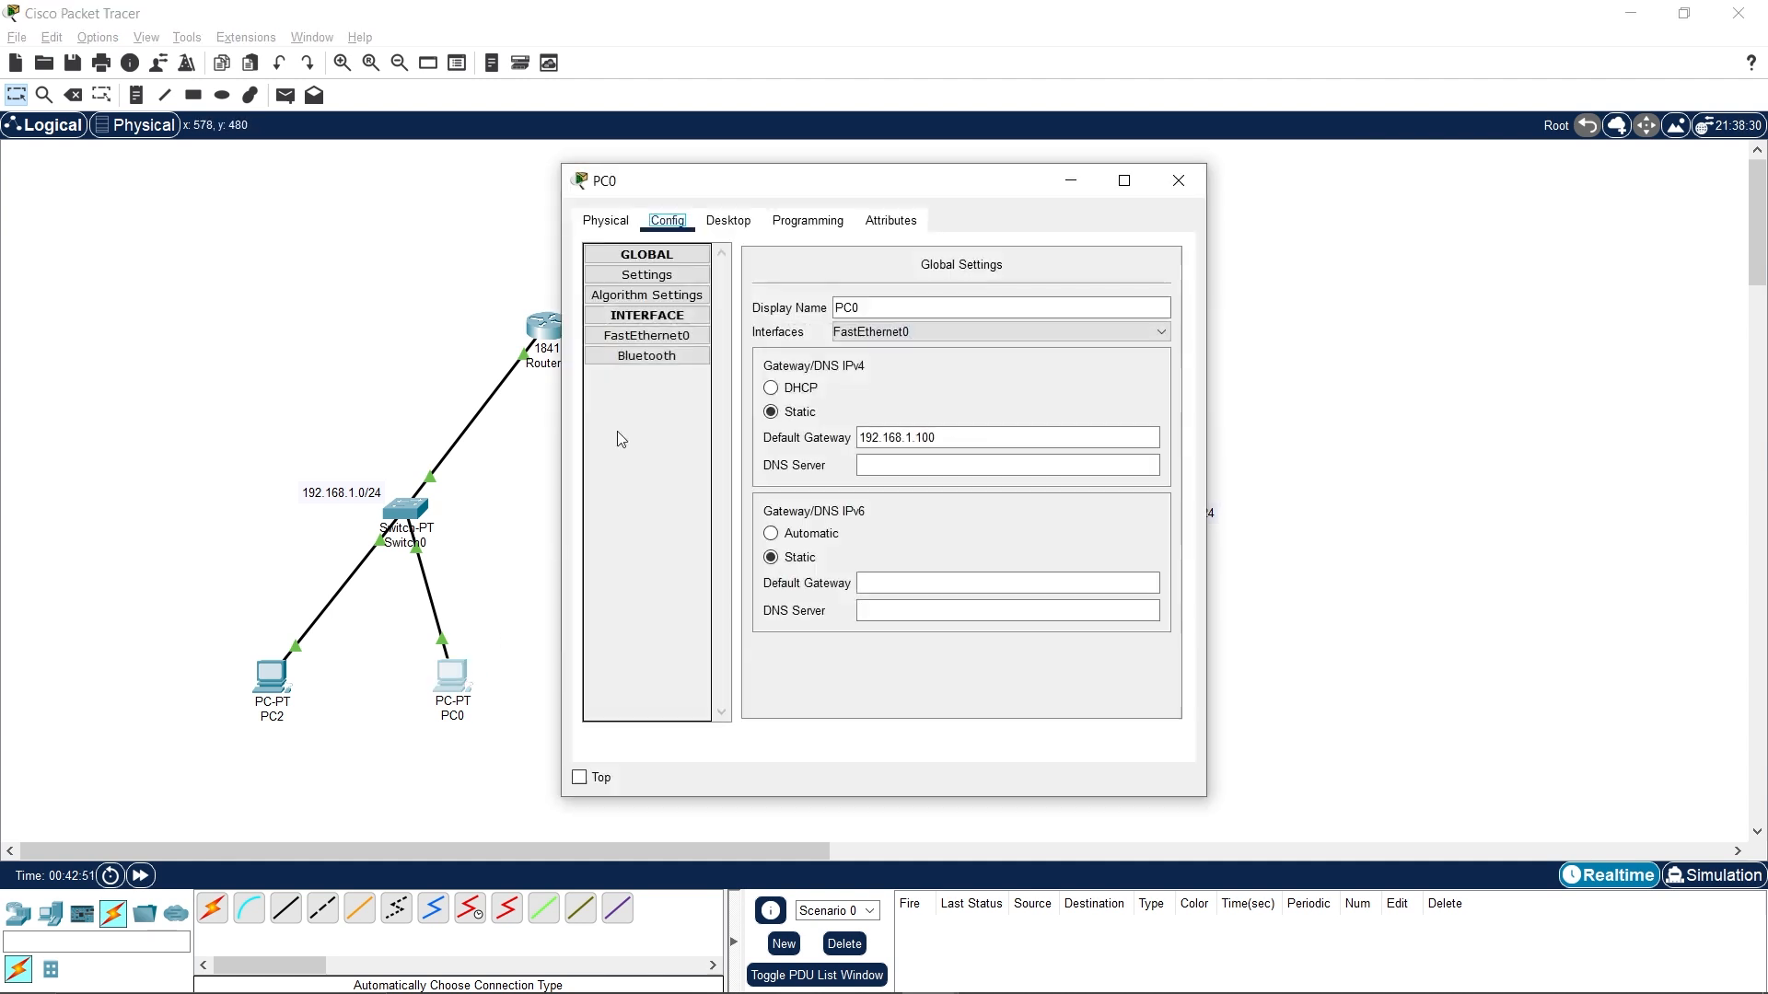
click(675, 337)
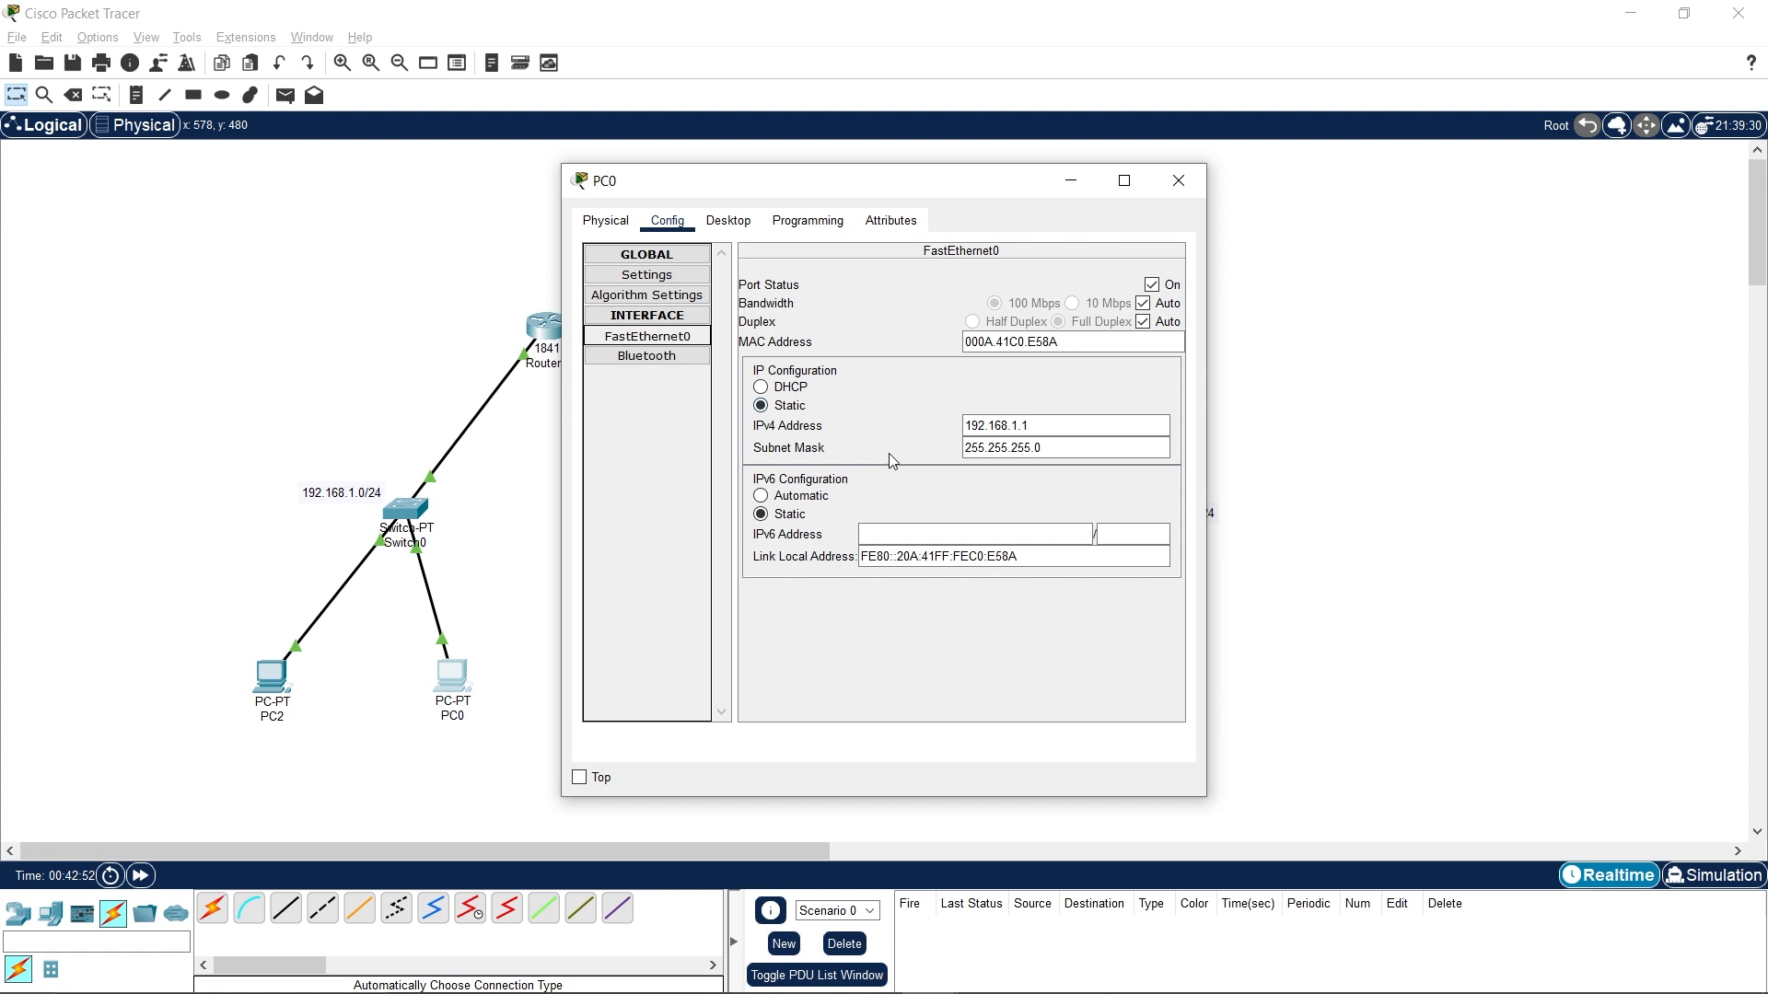
drag(1049, 424, 917, 429)
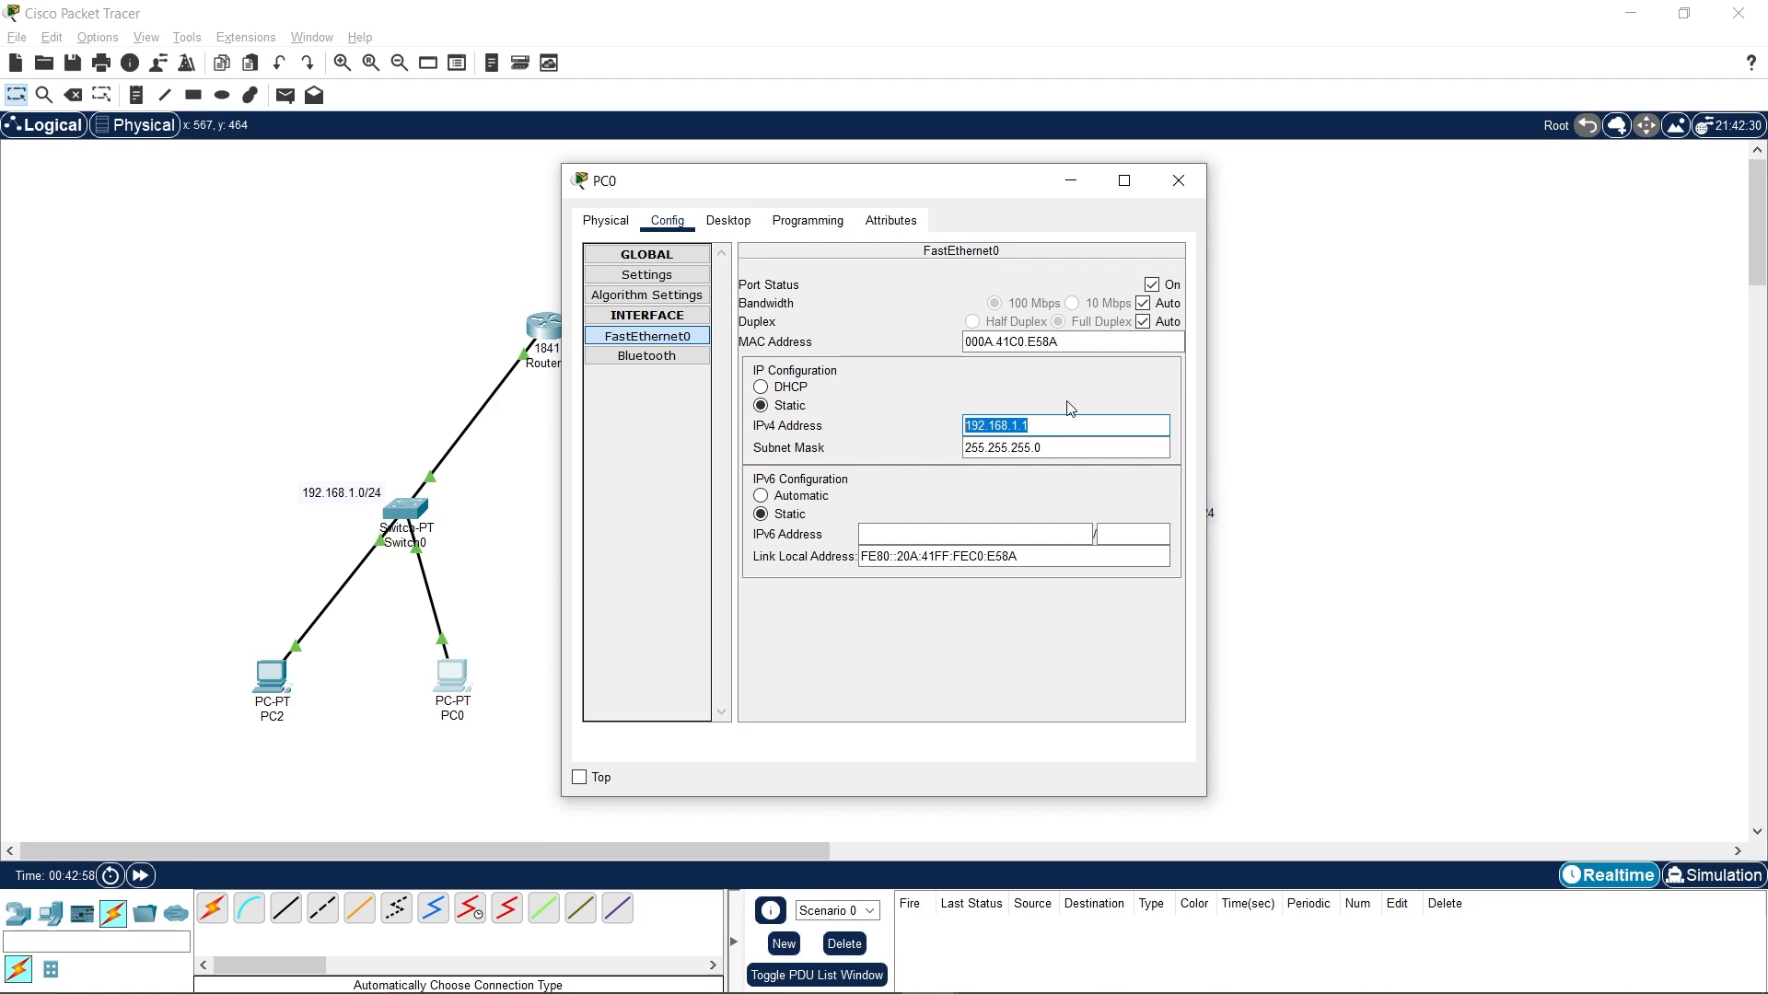
click(1169, 186)
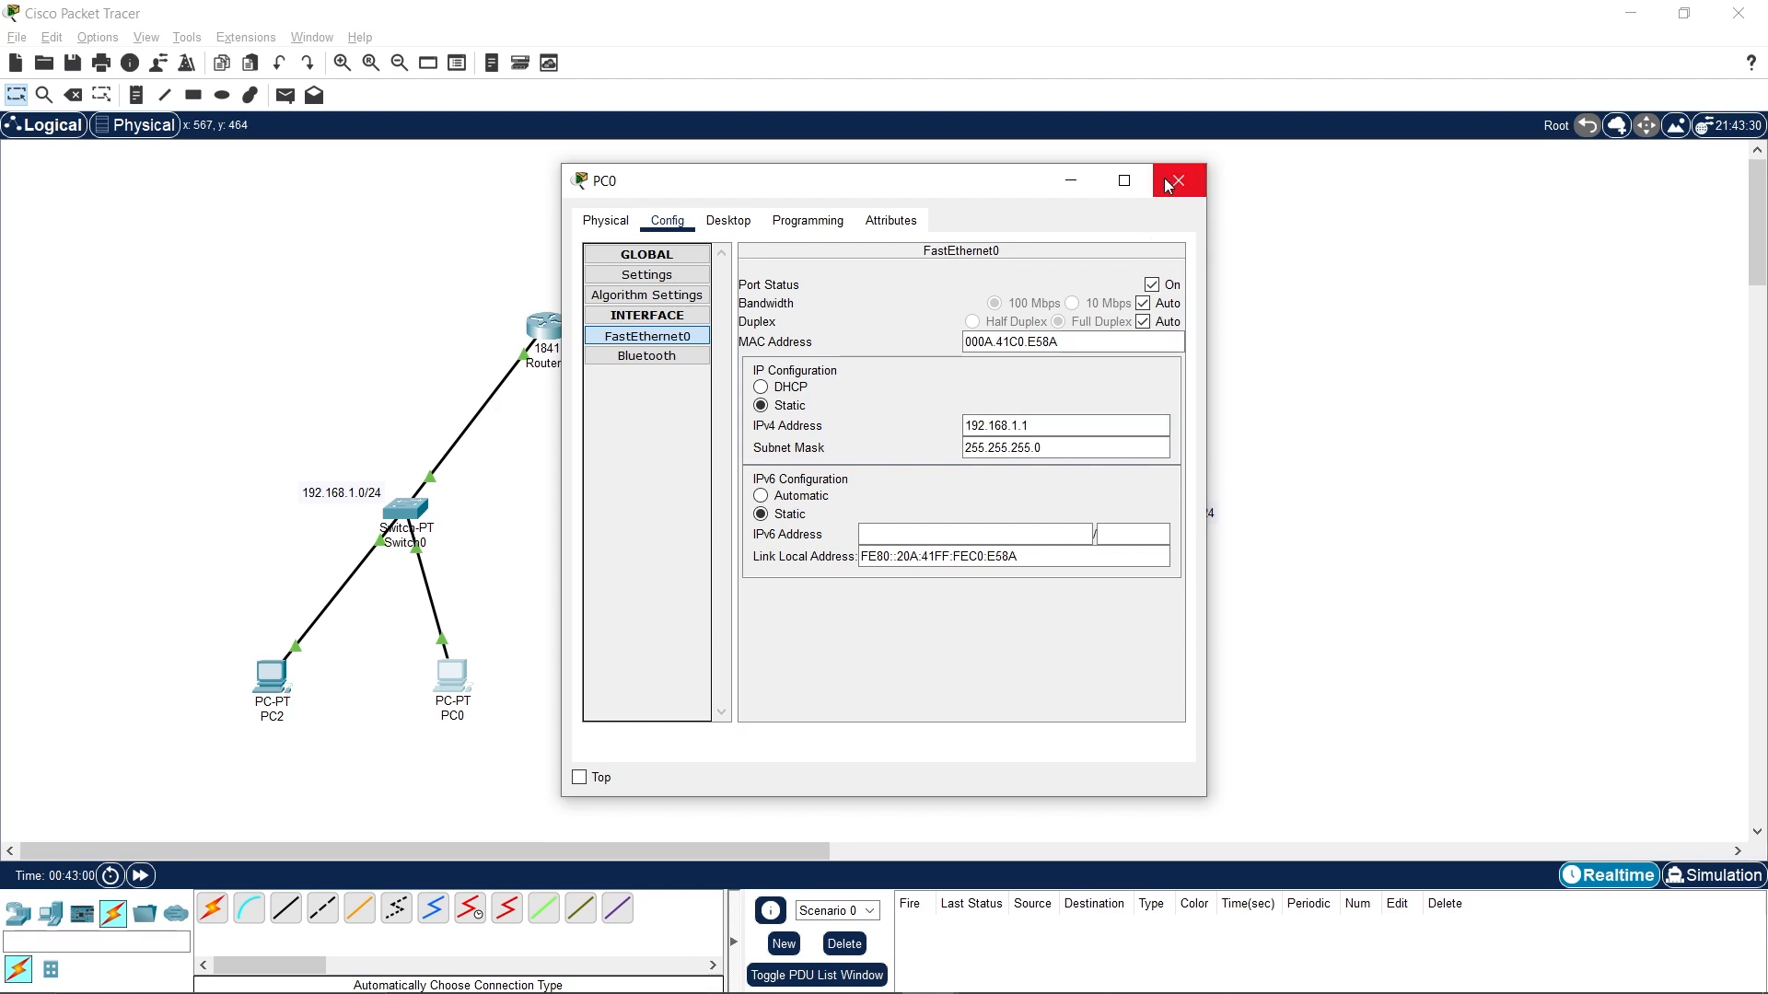
Check the FastEthernet0 IPv4 address and the default gateway configured on PC2.
click(272, 681)
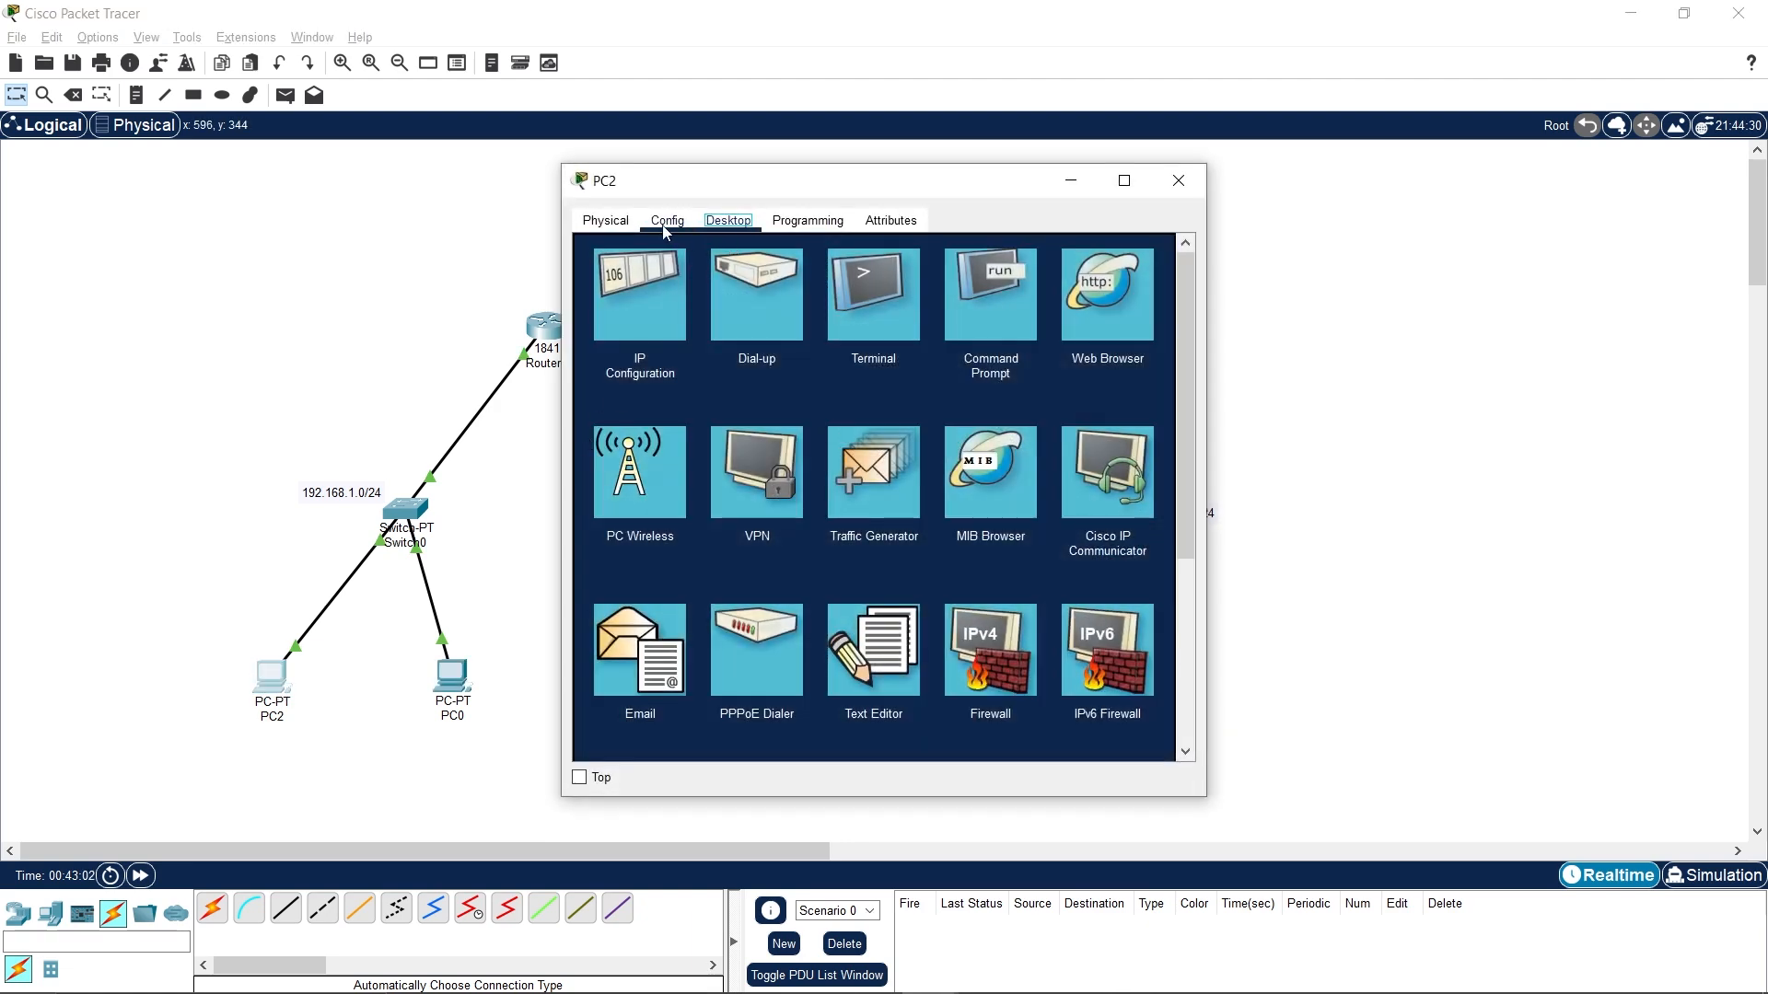
click(665, 226)
click(648, 336)
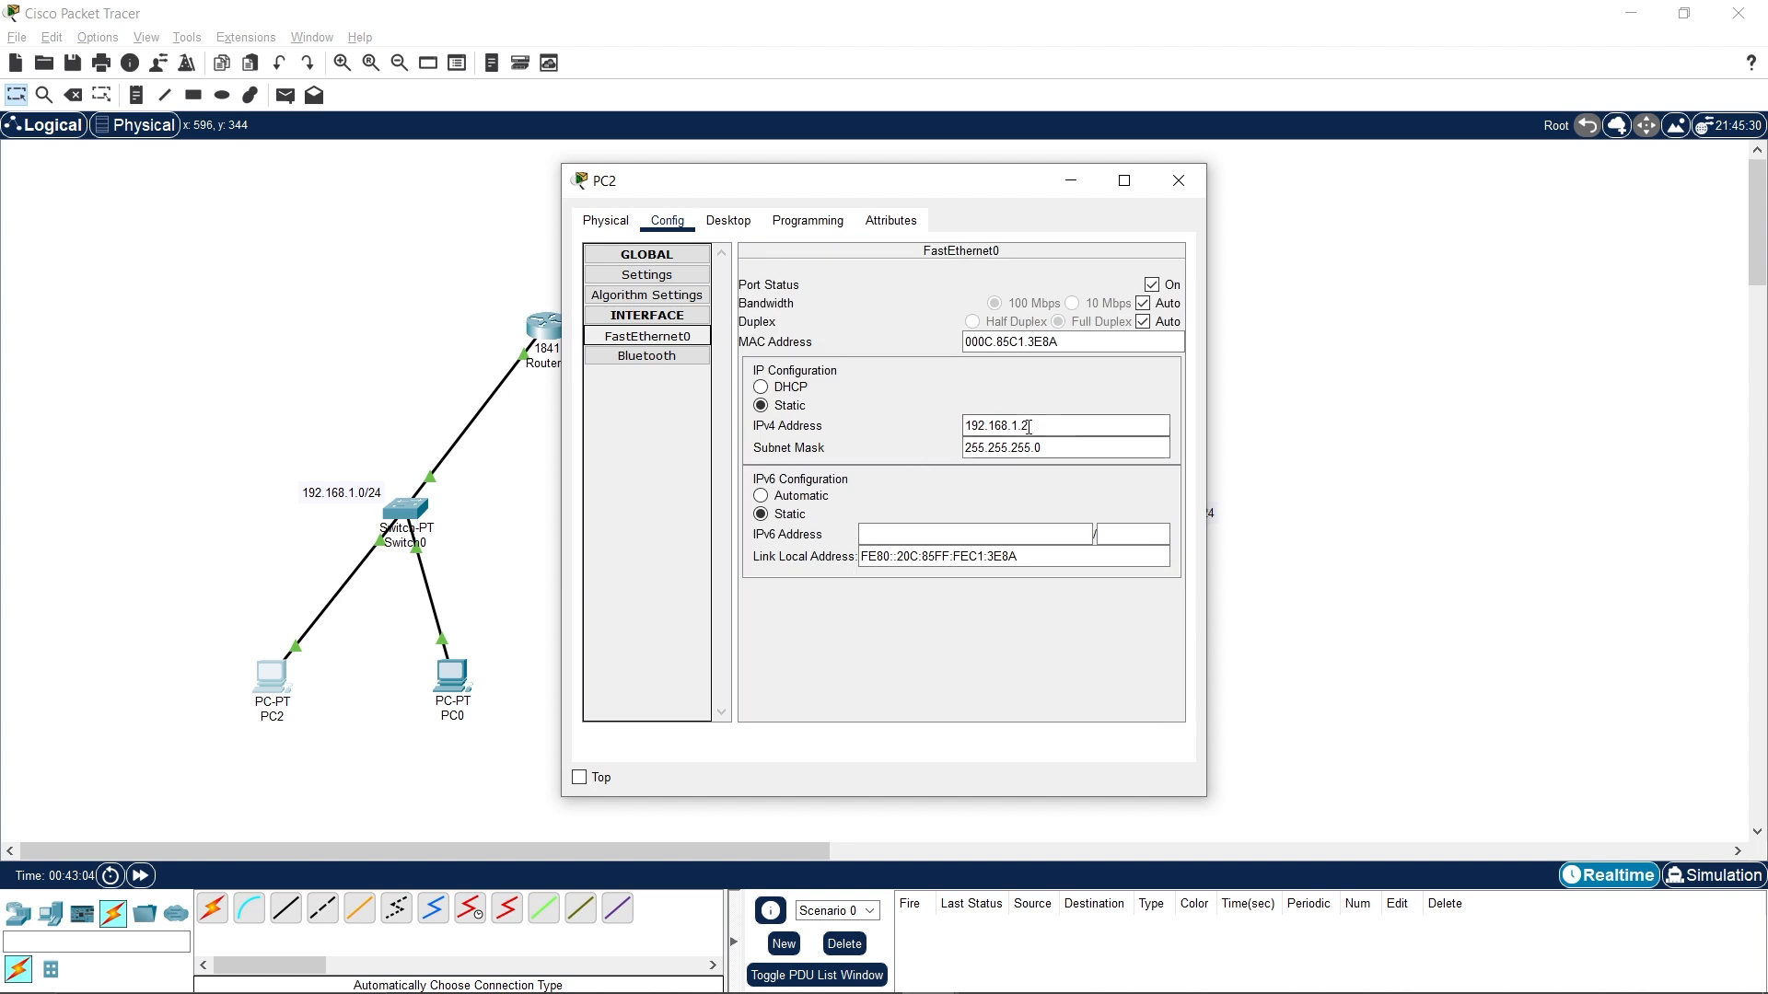
double_click(1028, 426)
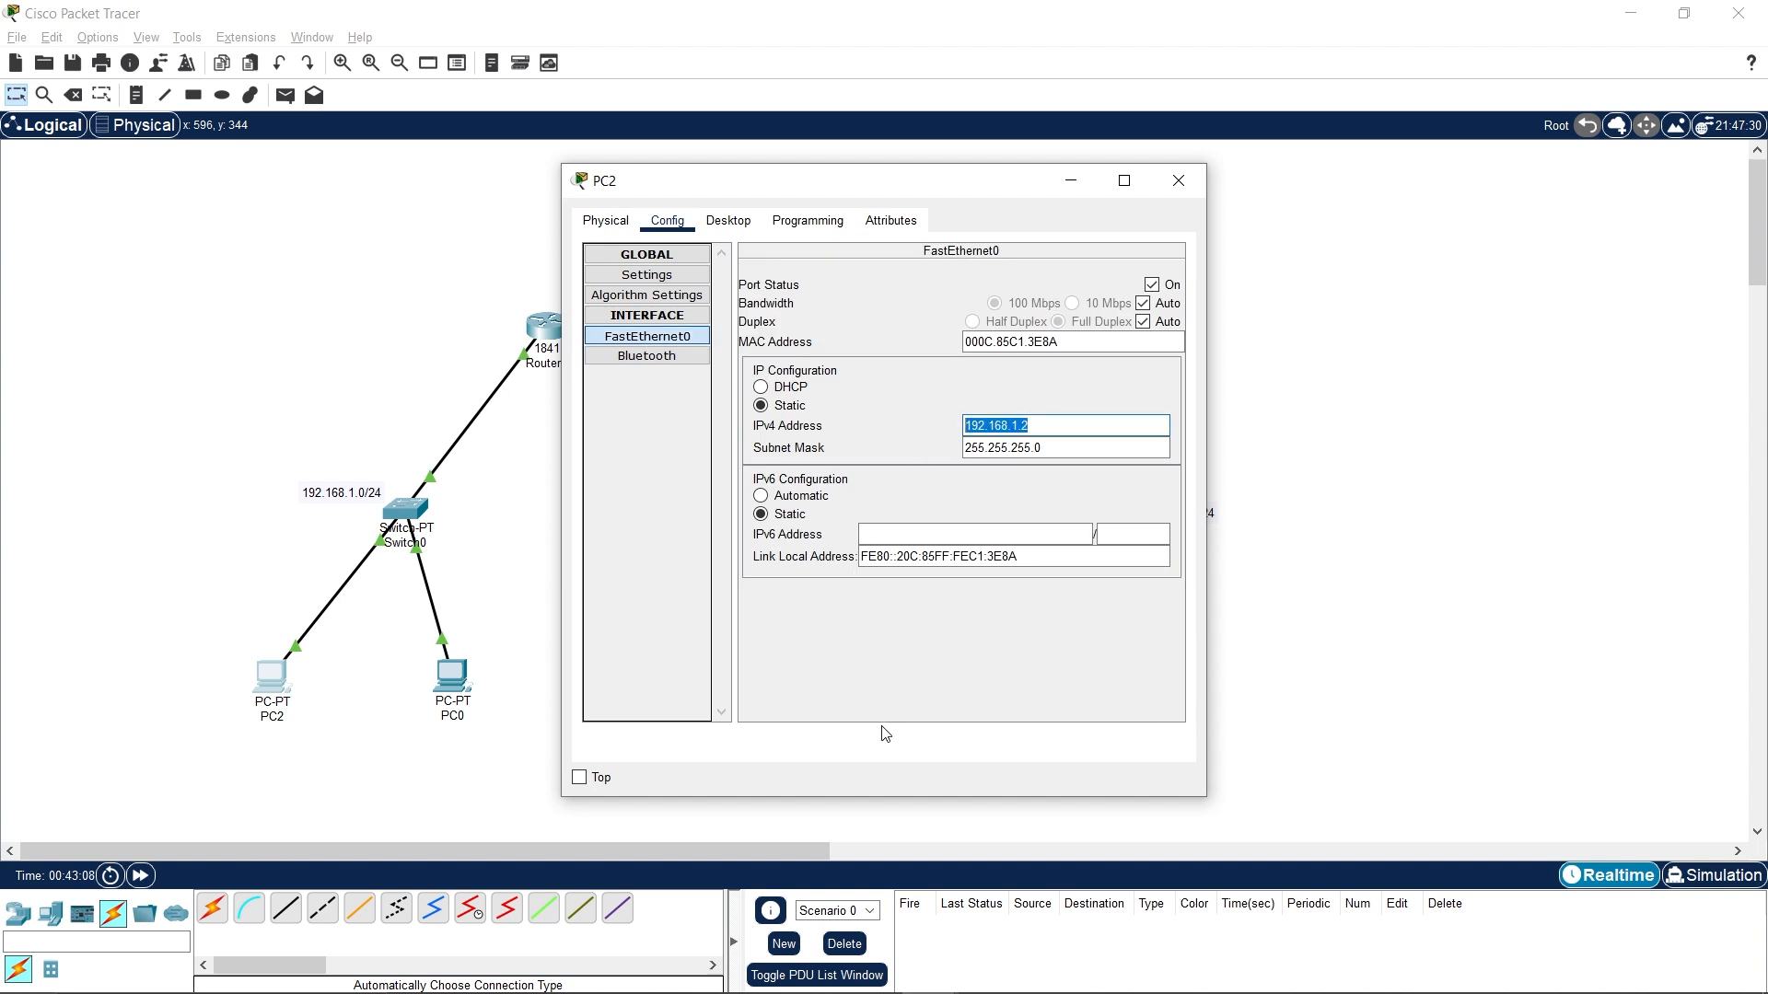
click(669, 280)
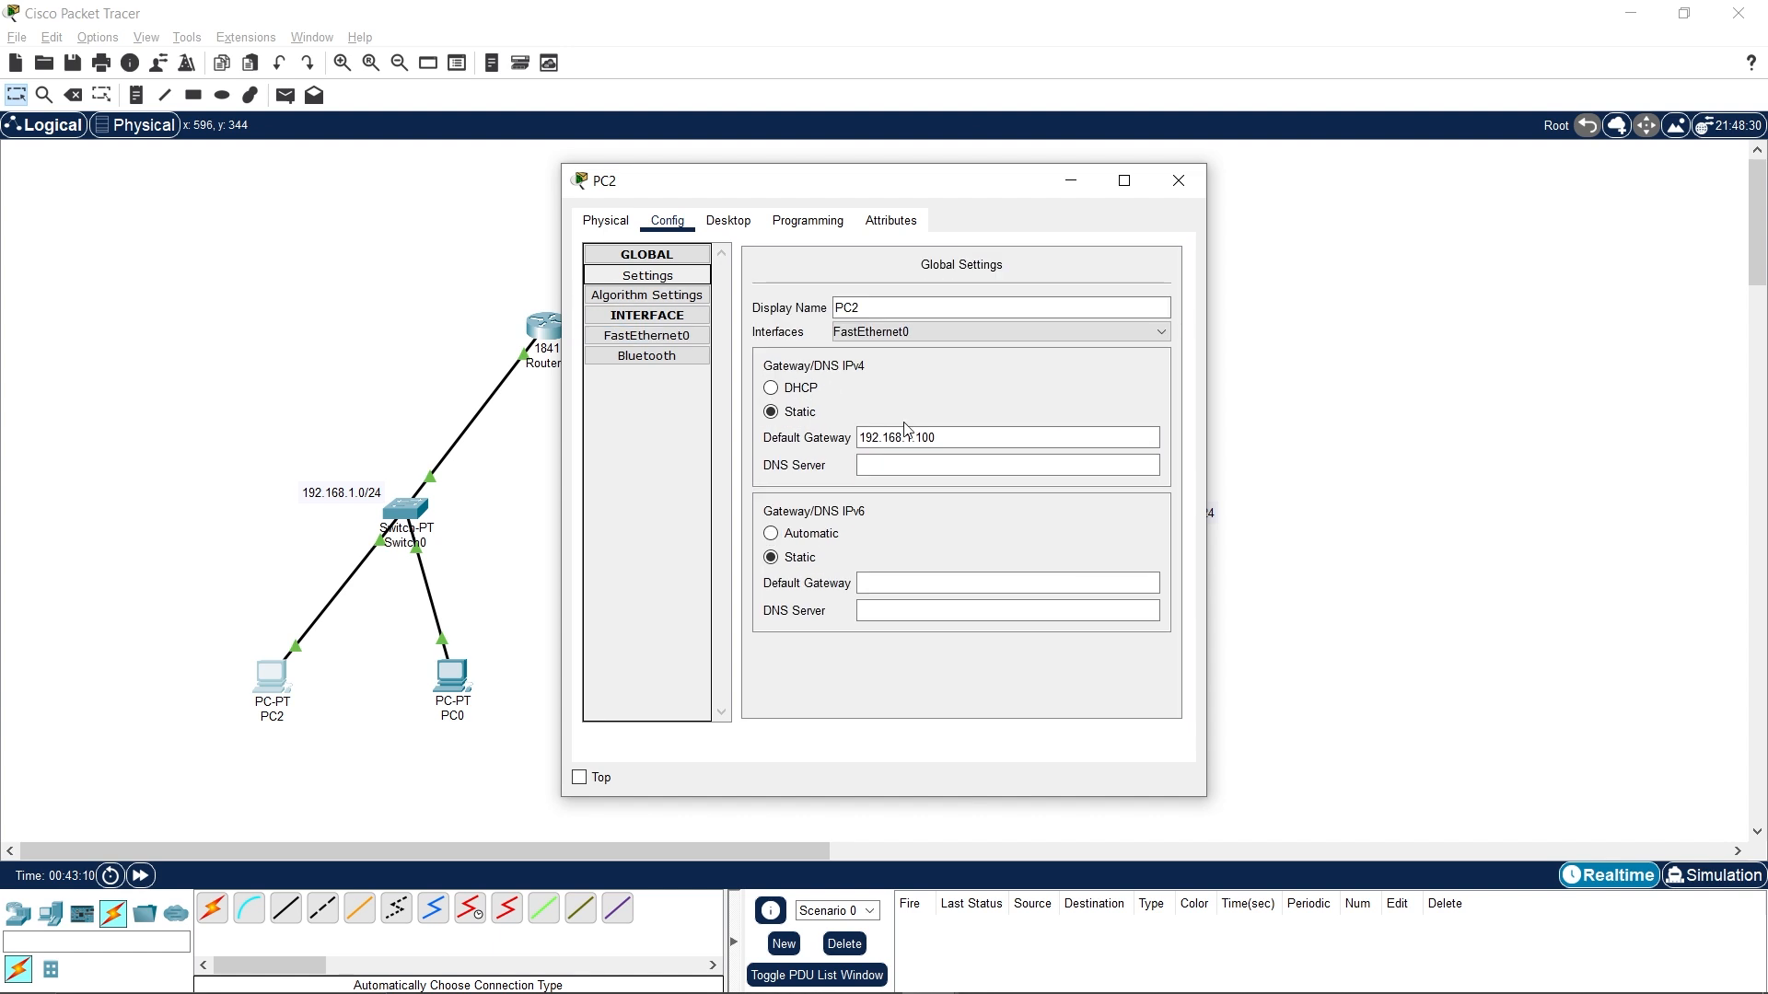
triple_click(906, 435)
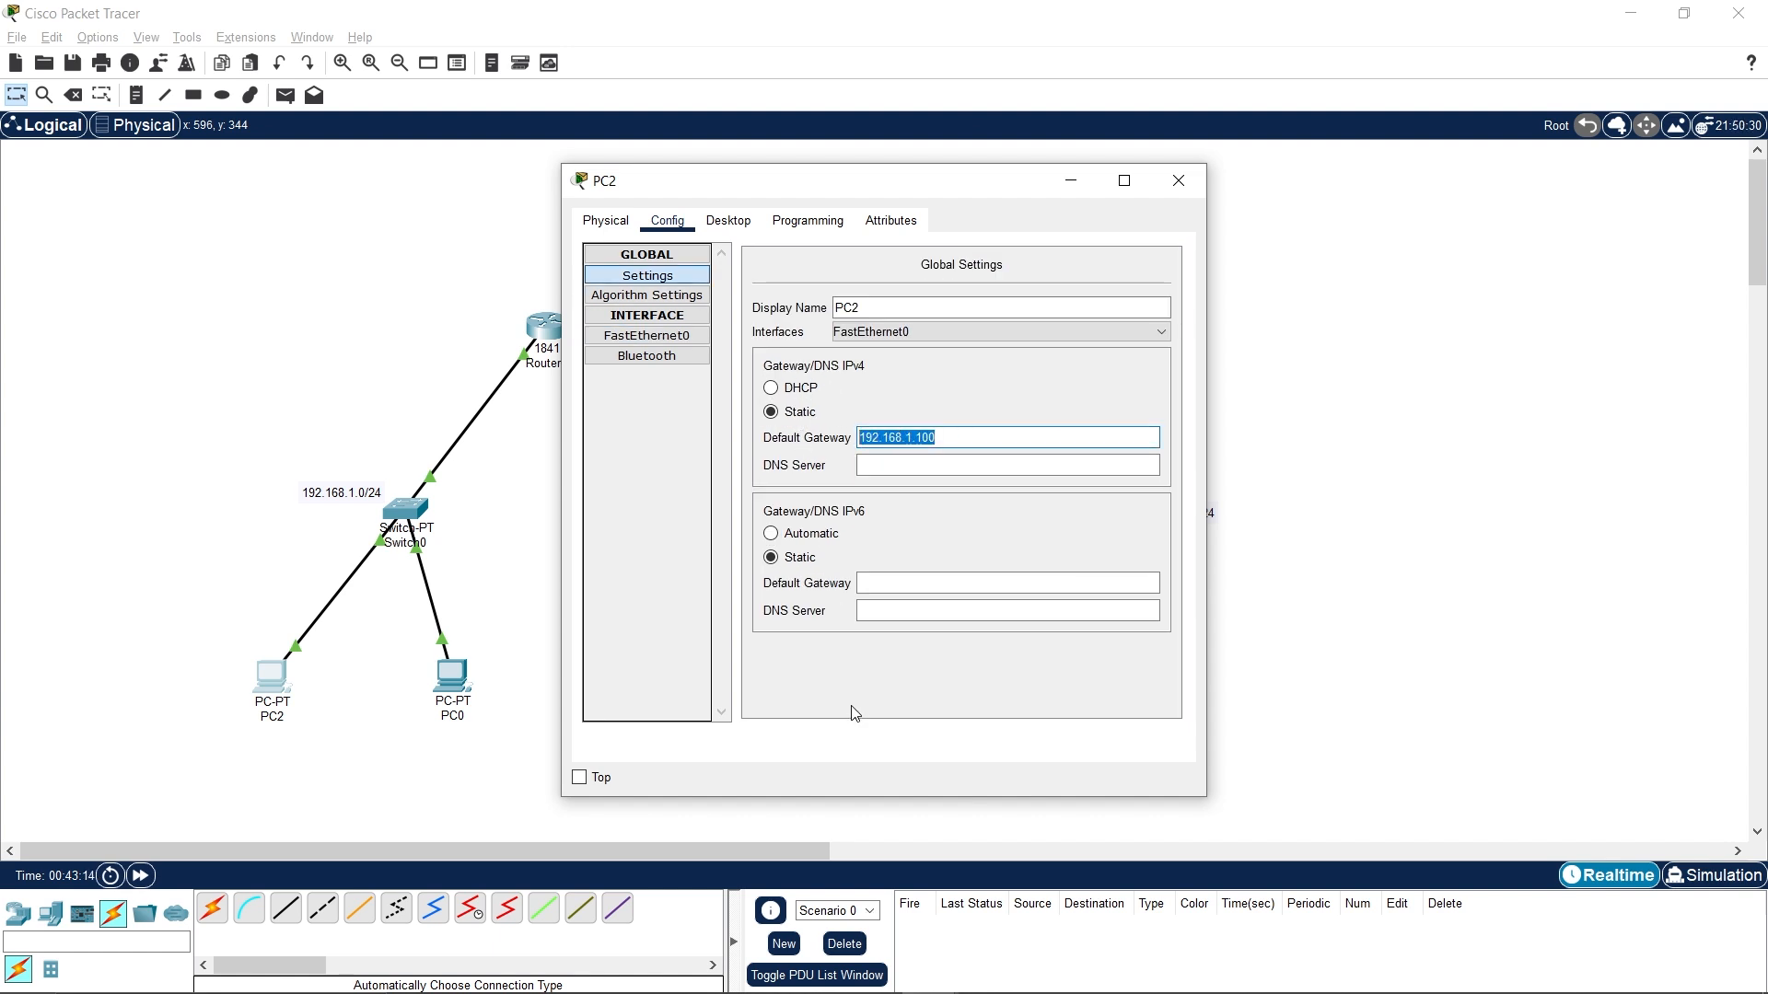
Examine the IPv4 default gateway configured on PC2 against the topology, and close its window.
drag(640, 181, 476, 436)
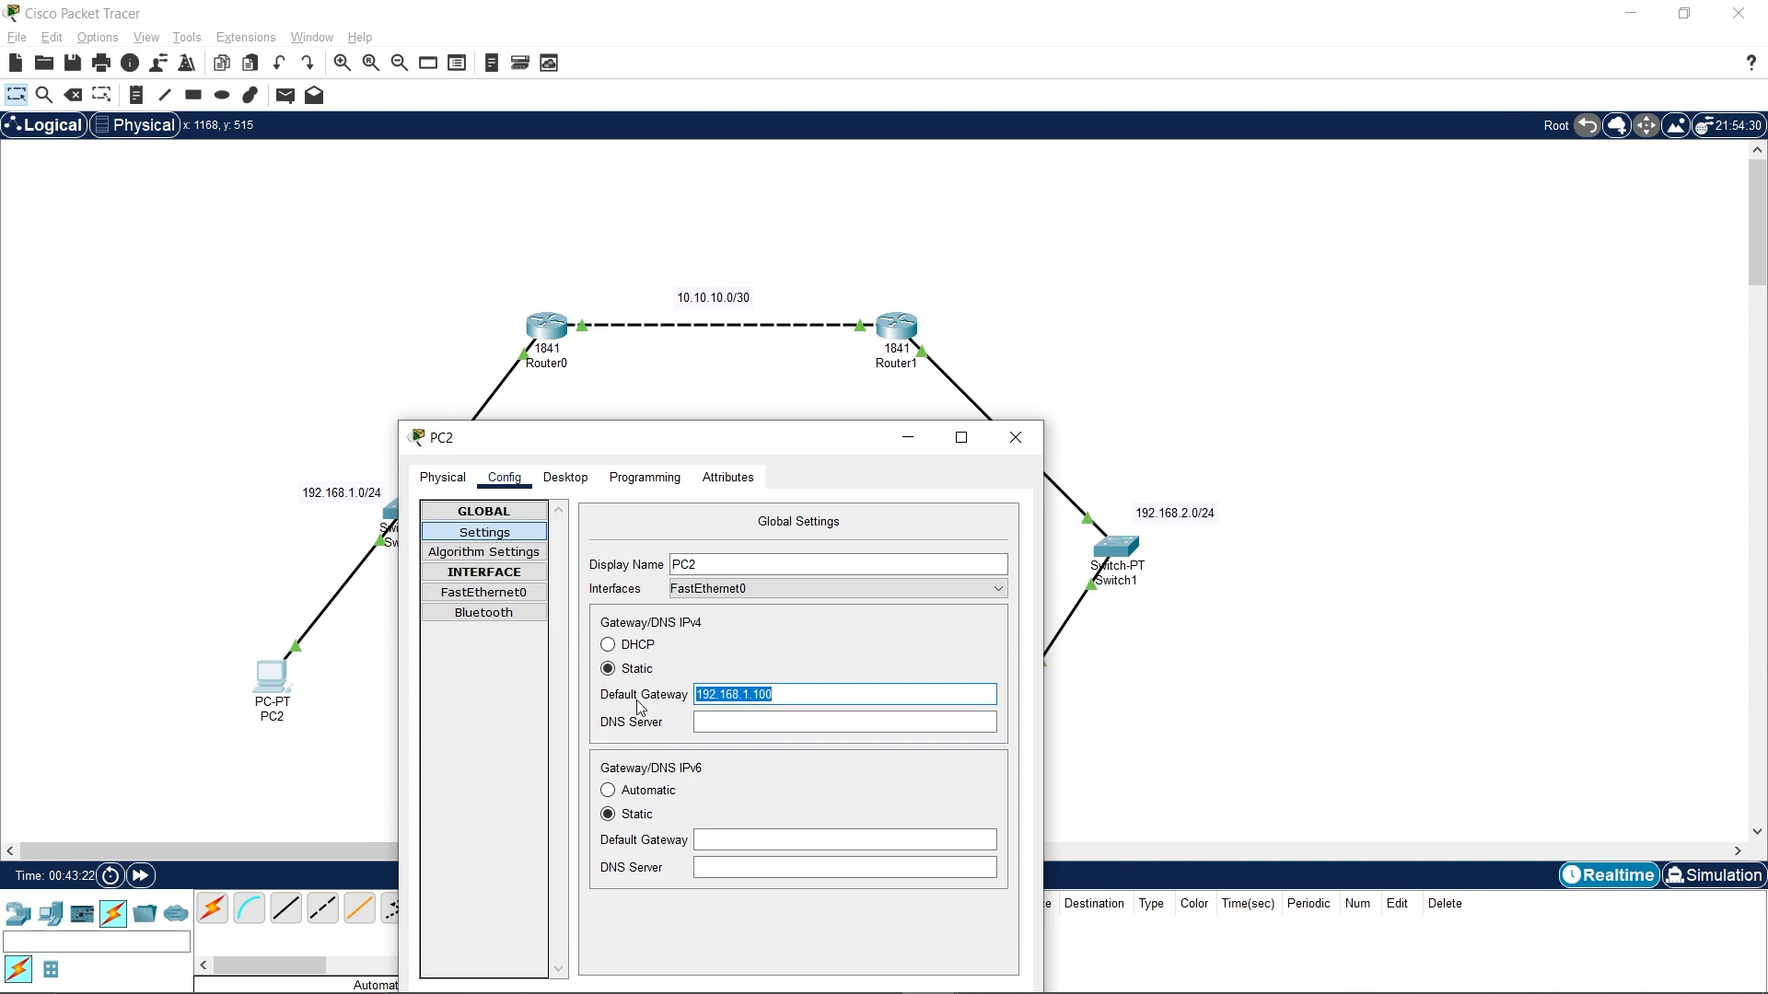
click(787, 693)
drag(787, 693, 697, 694)
drag(785, 695, 652, 695)
drag(817, 444, 624, 354)
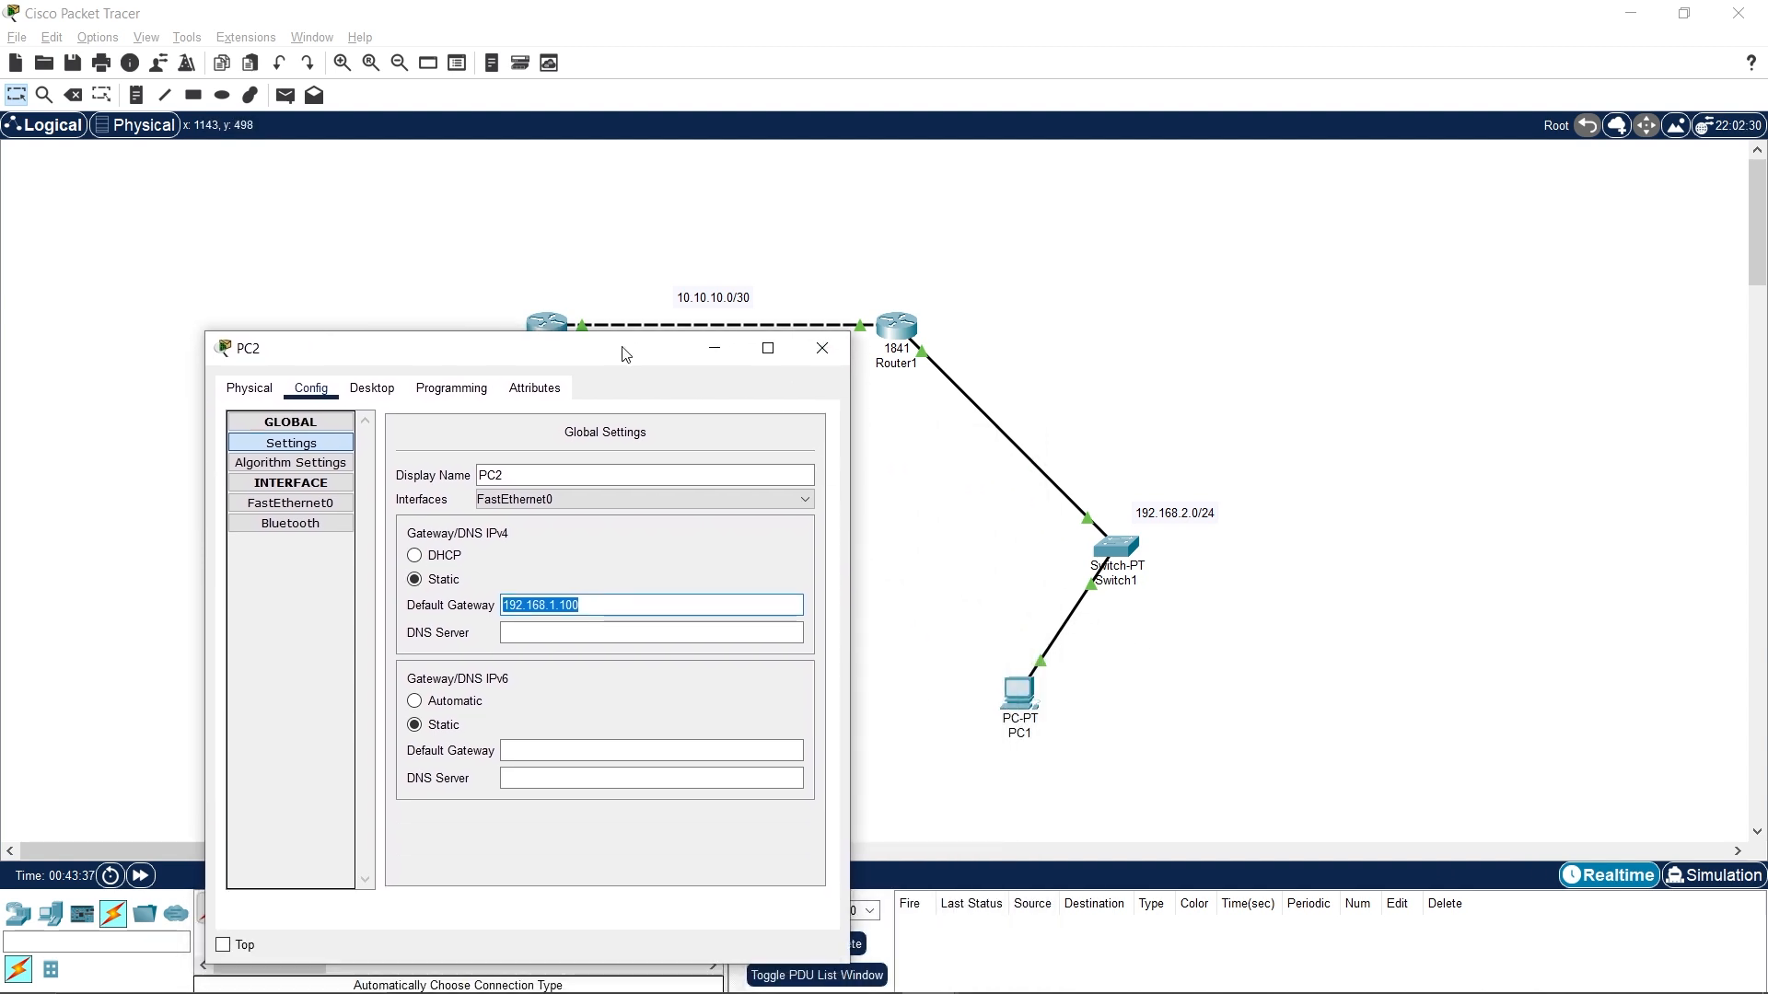
click(602, 605)
drag(609, 604, 479, 600)
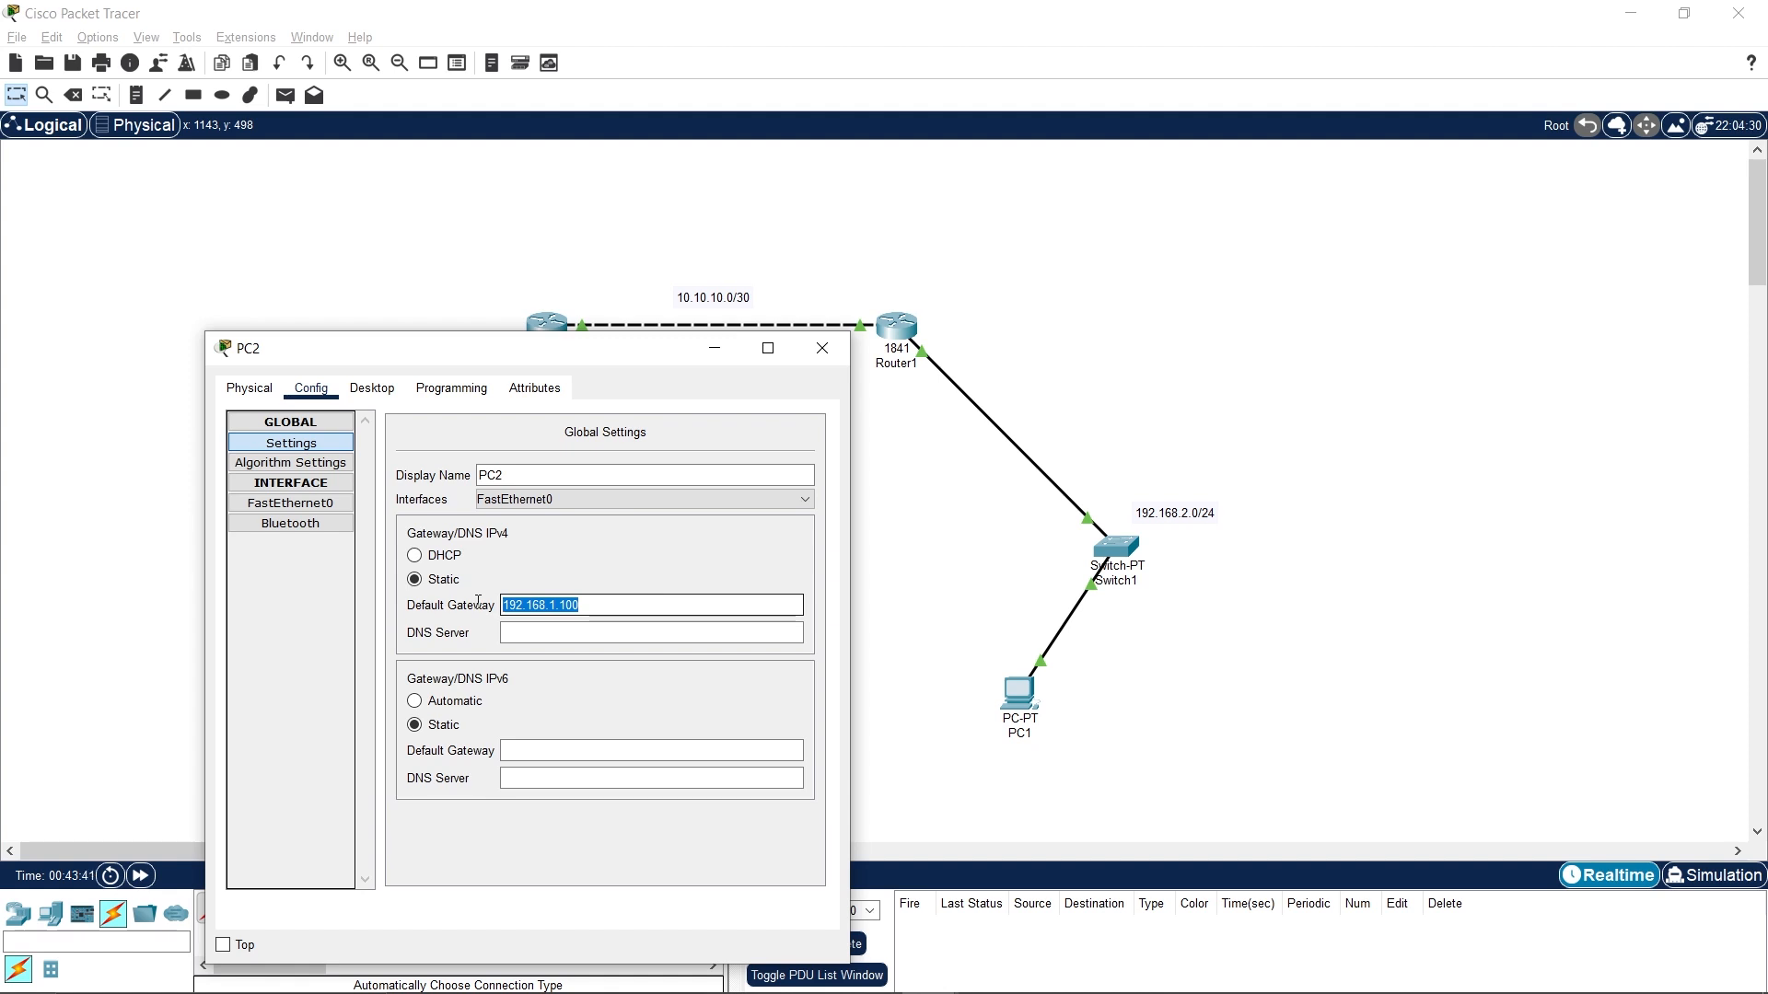
click(816, 348)
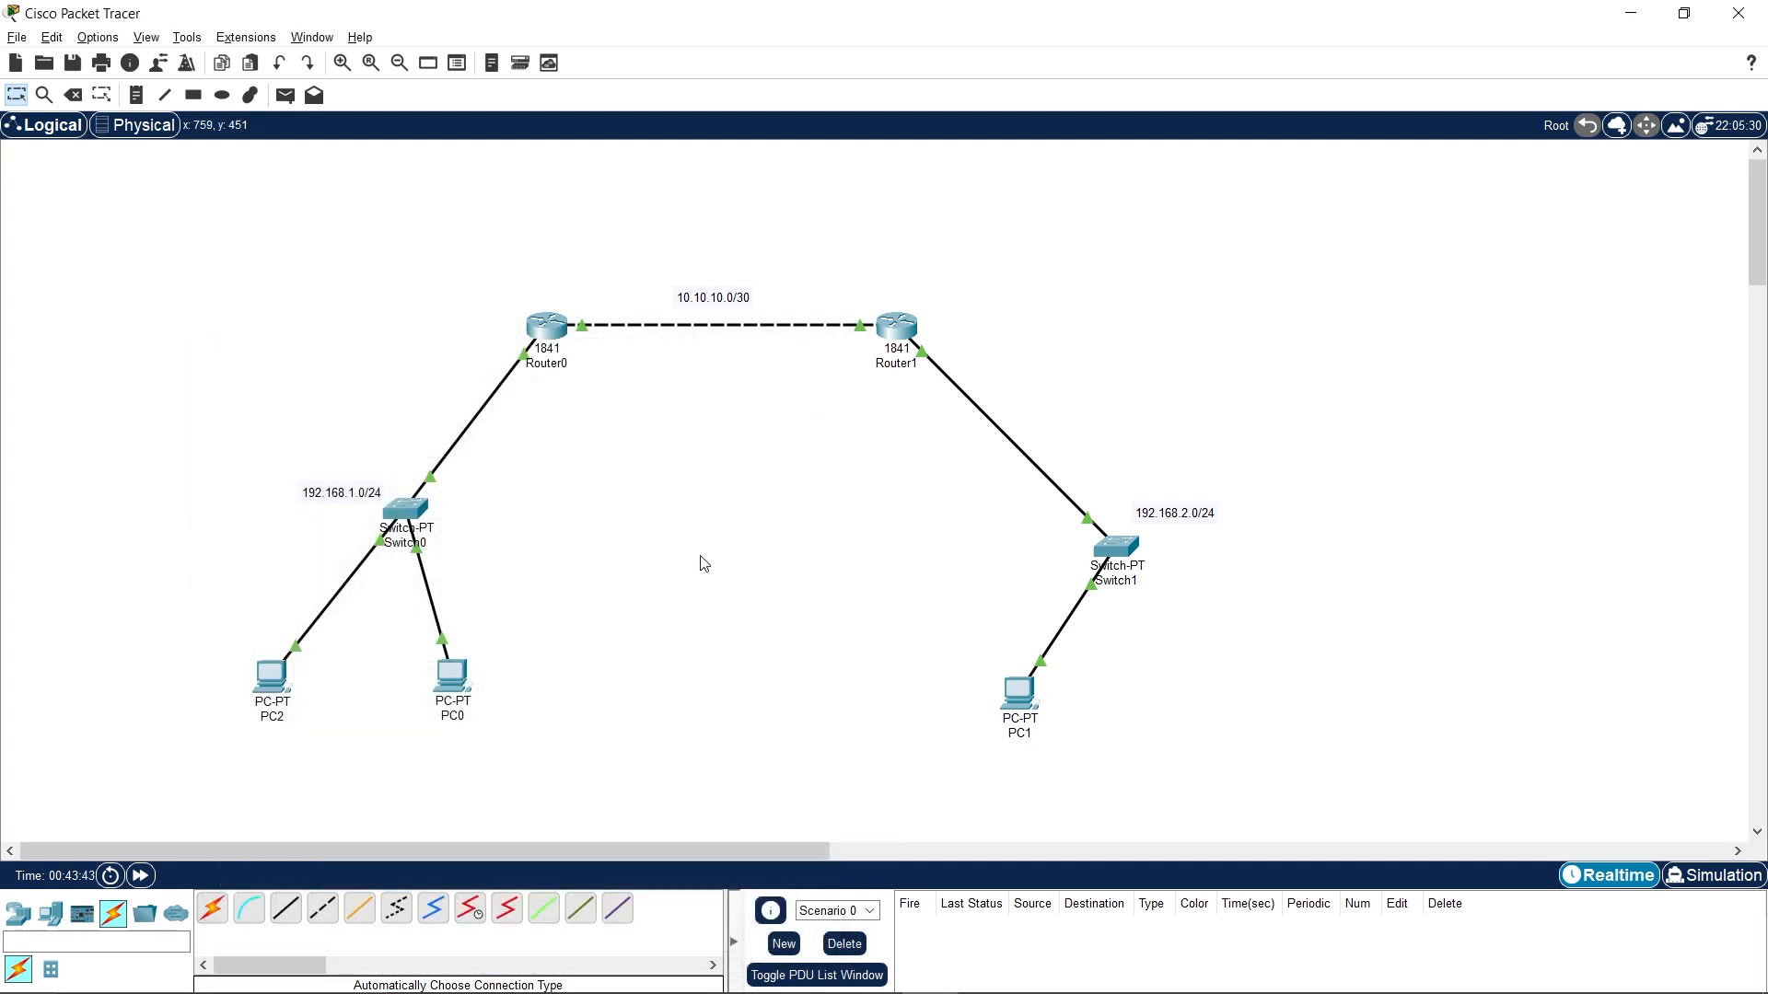
Check PC2's IPv4 address, subnet mask and default gateway in its IP Configuration, and close that configuration.
click(272, 678)
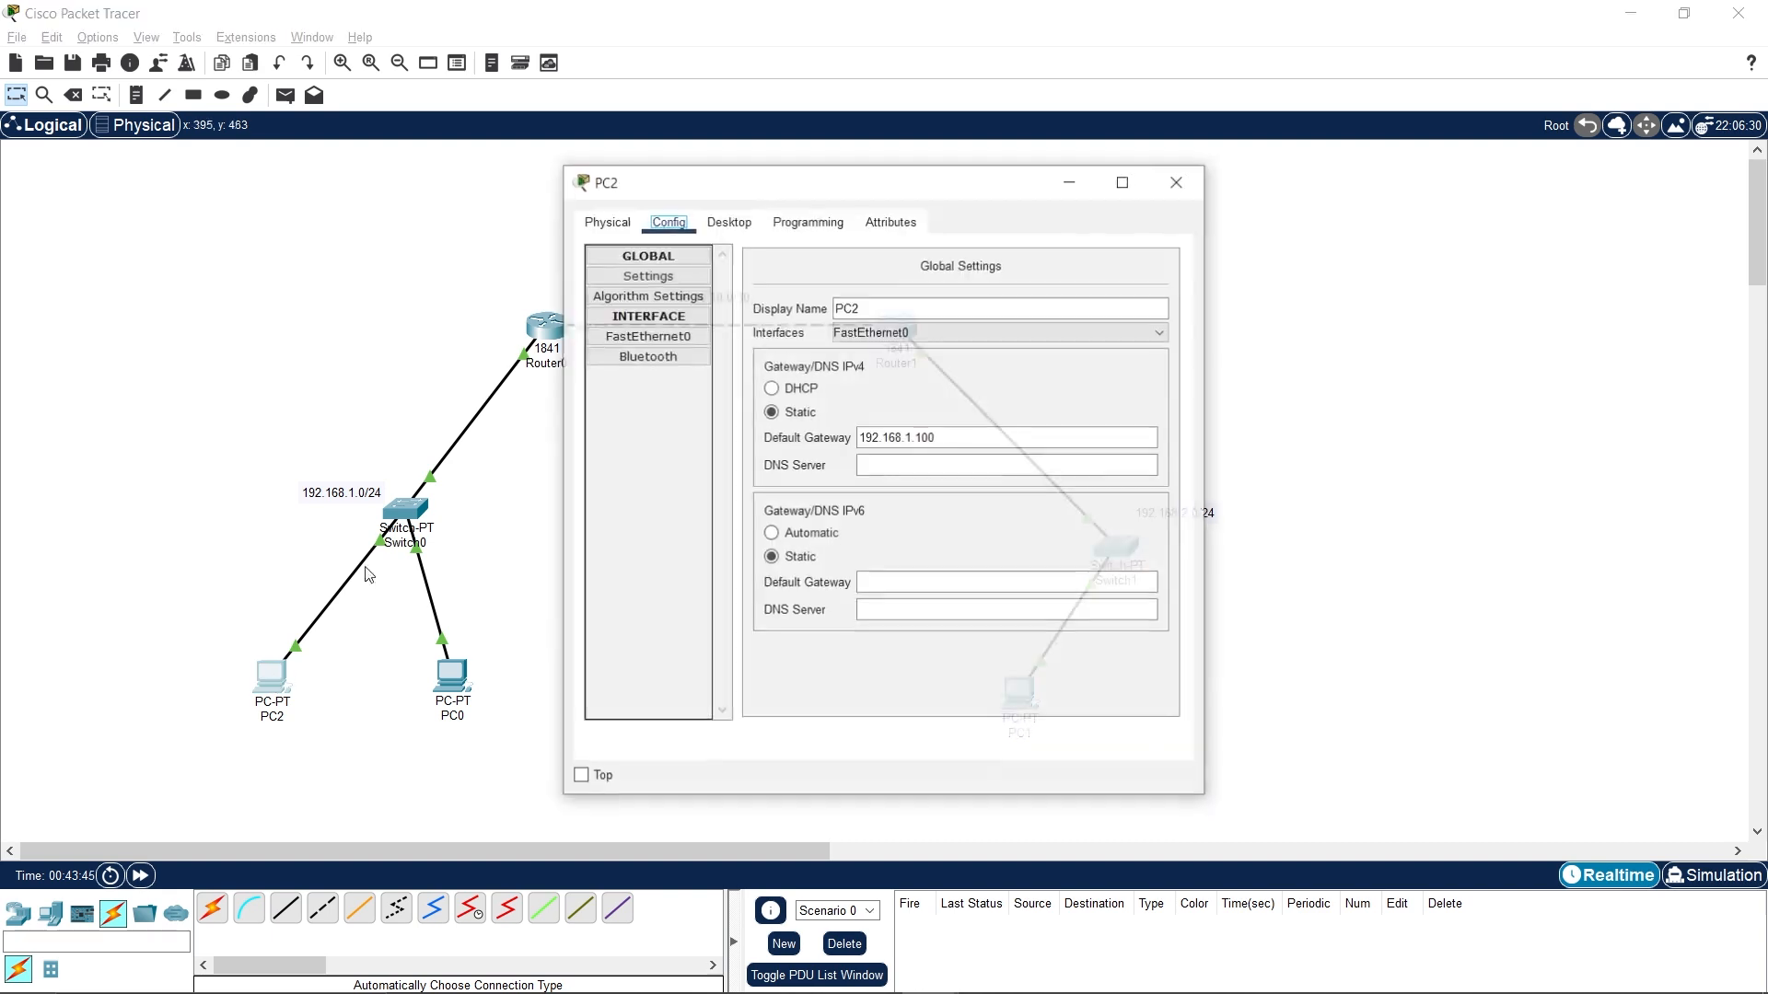
click(747, 225)
click(627, 307)
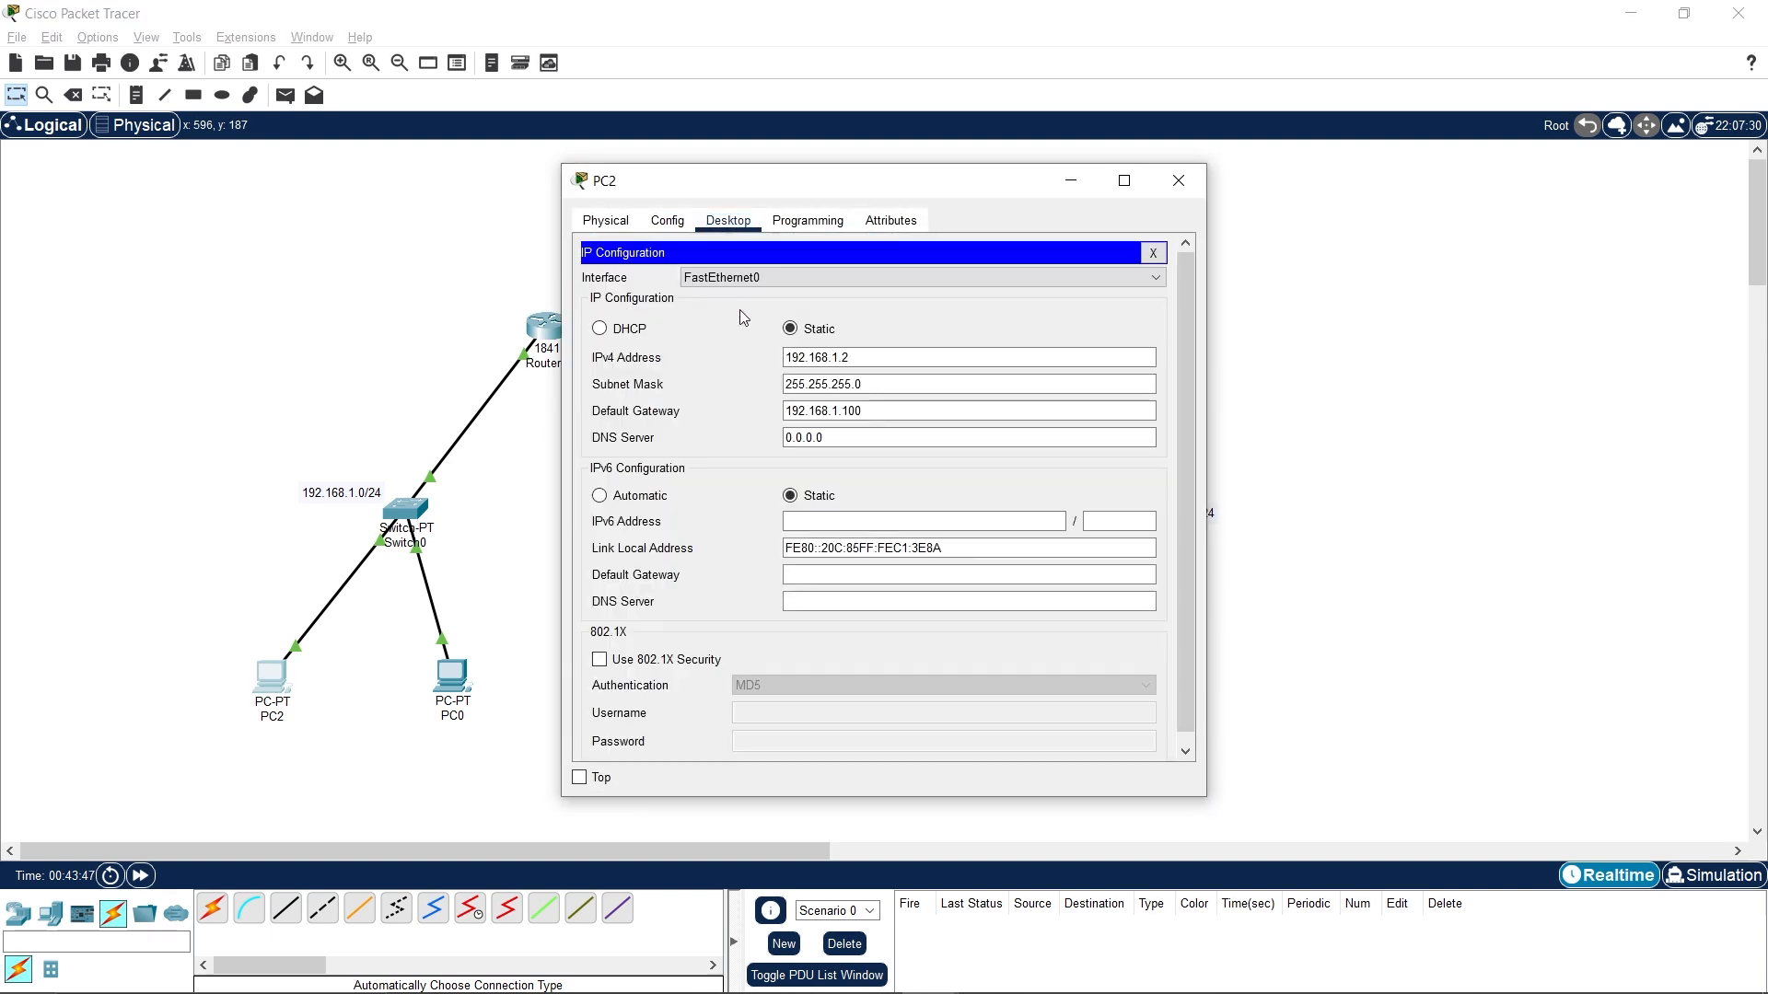
click(1152, 252)
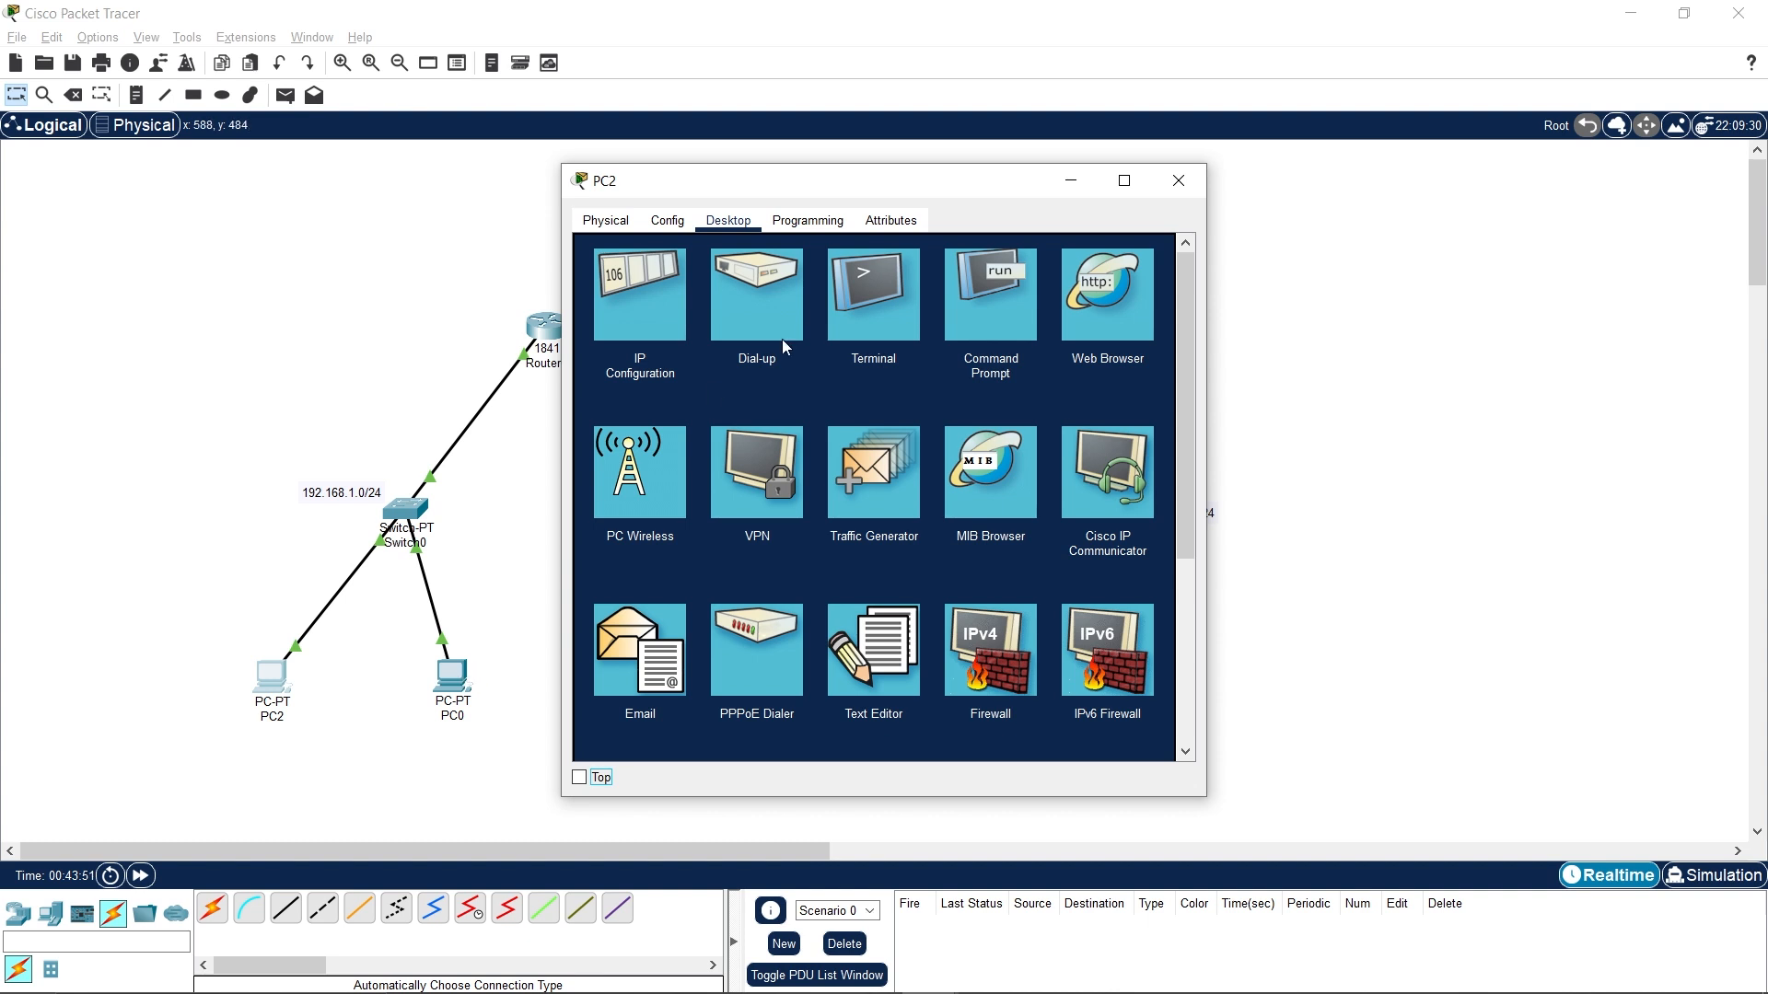
View the earlier pings in PC2's Command Prompt, and close the prompt and PC2's window.
click(964, 310)
drag(801, 185, 1098, 194)
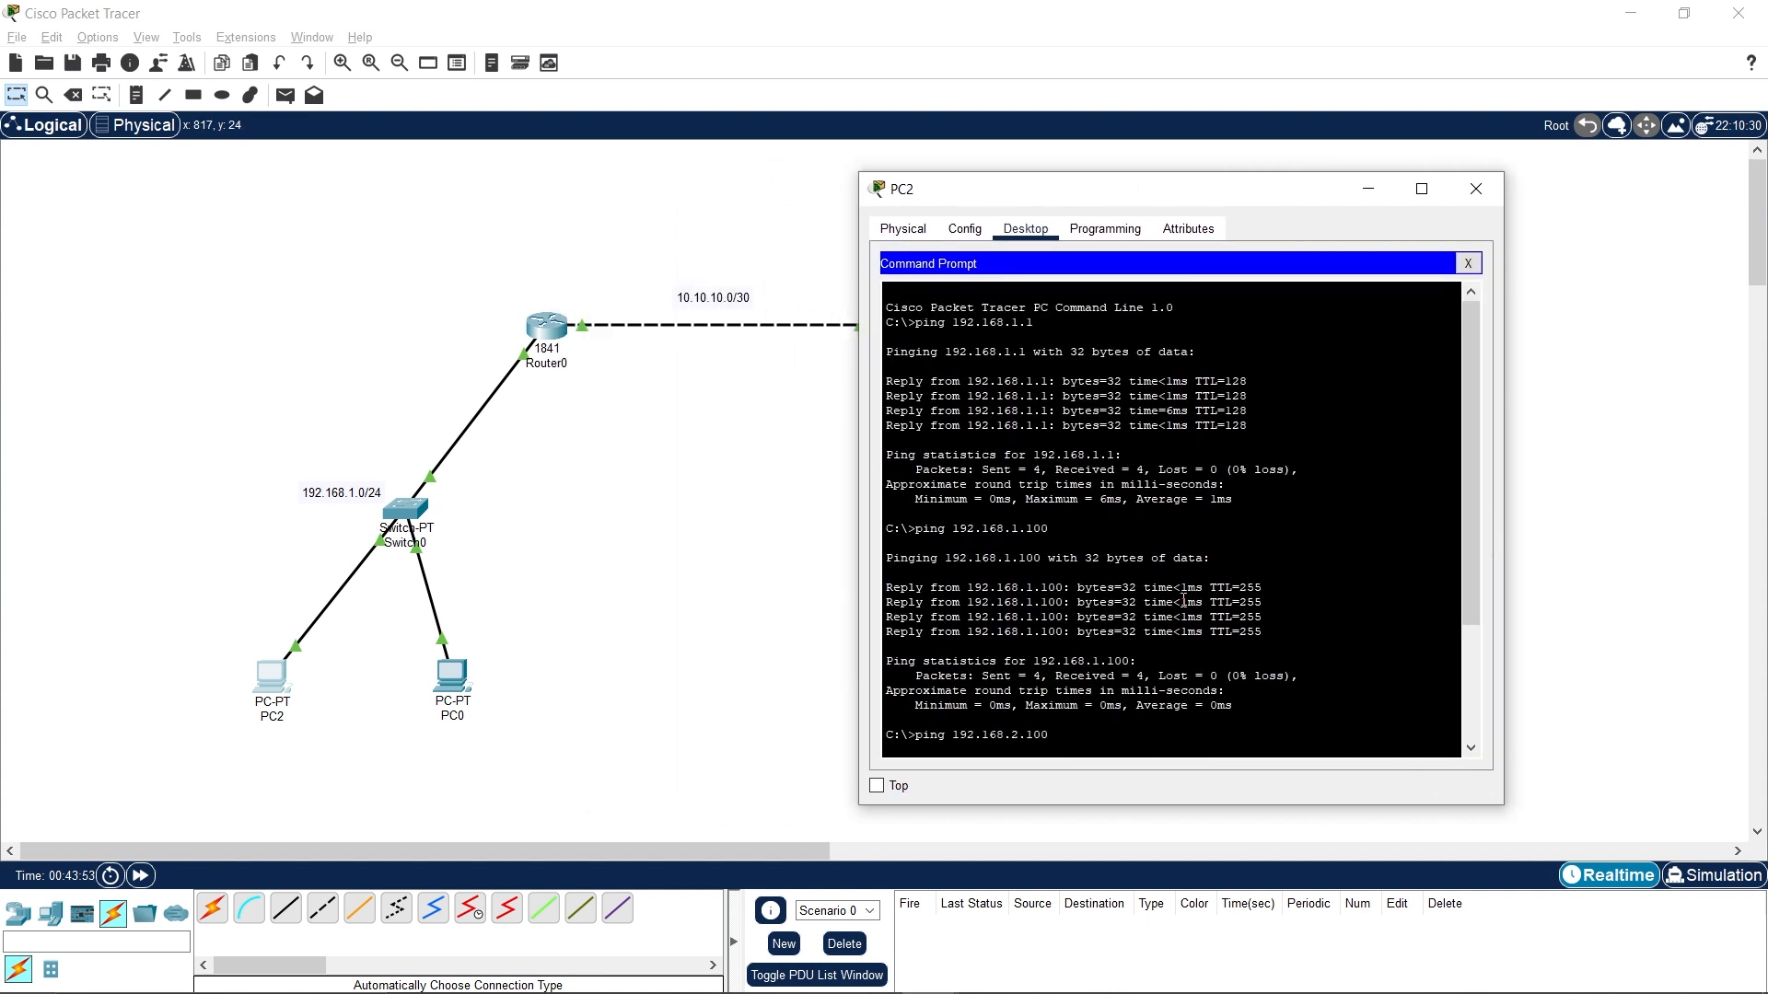
click(1108, 725)
click(1468, 264)
click(1490, 195)
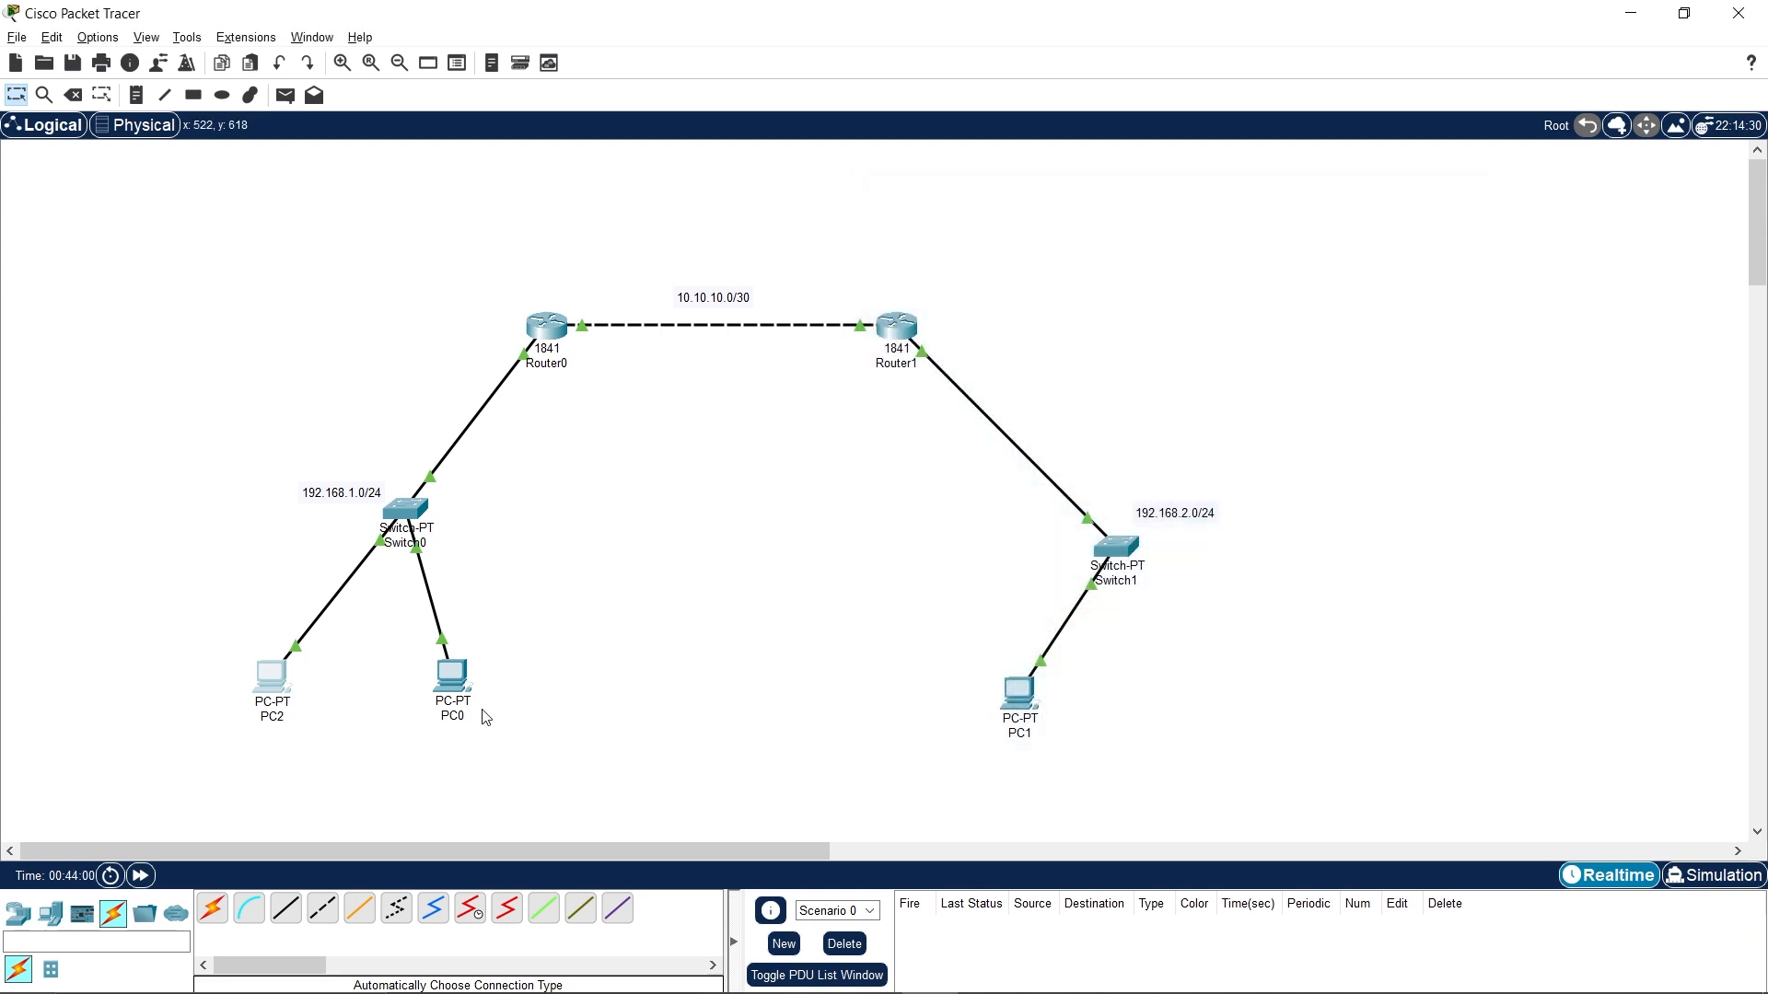
Ping 192.168.1.2 from PC0's Command Prompt and check the packet loss in the statistics.
click(452, 679)
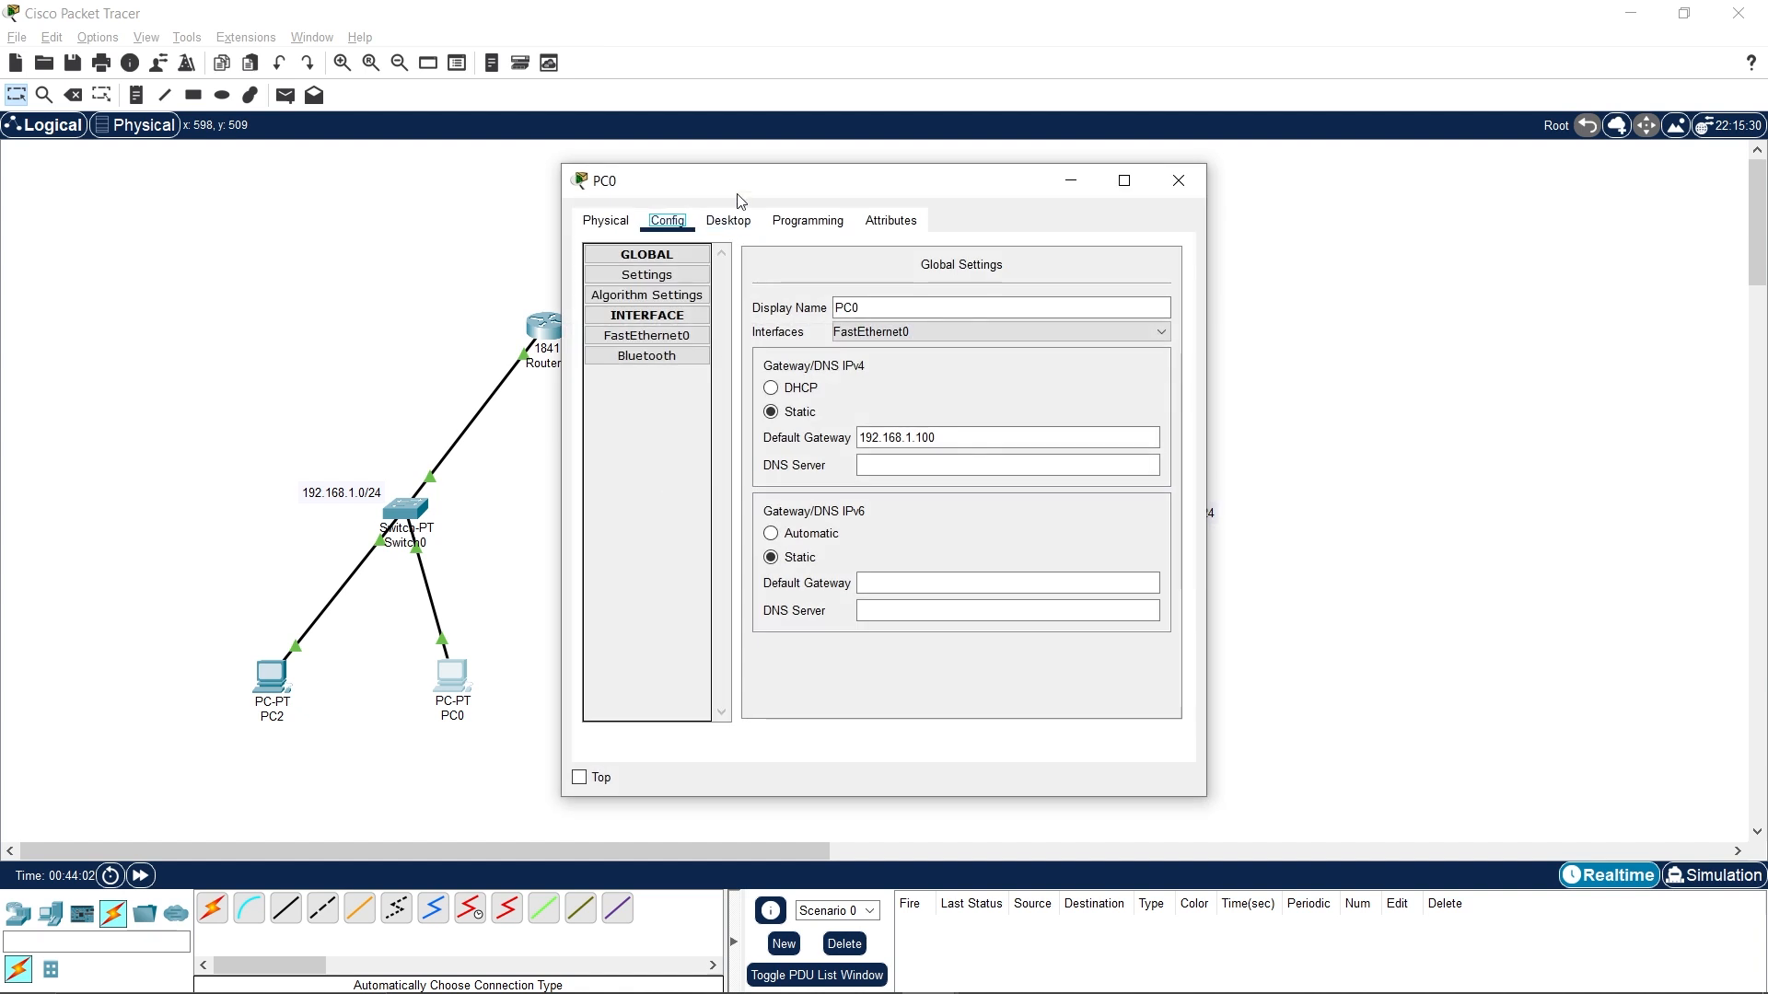
drag(726, 182, 1267, 244)
click(1268, 285)
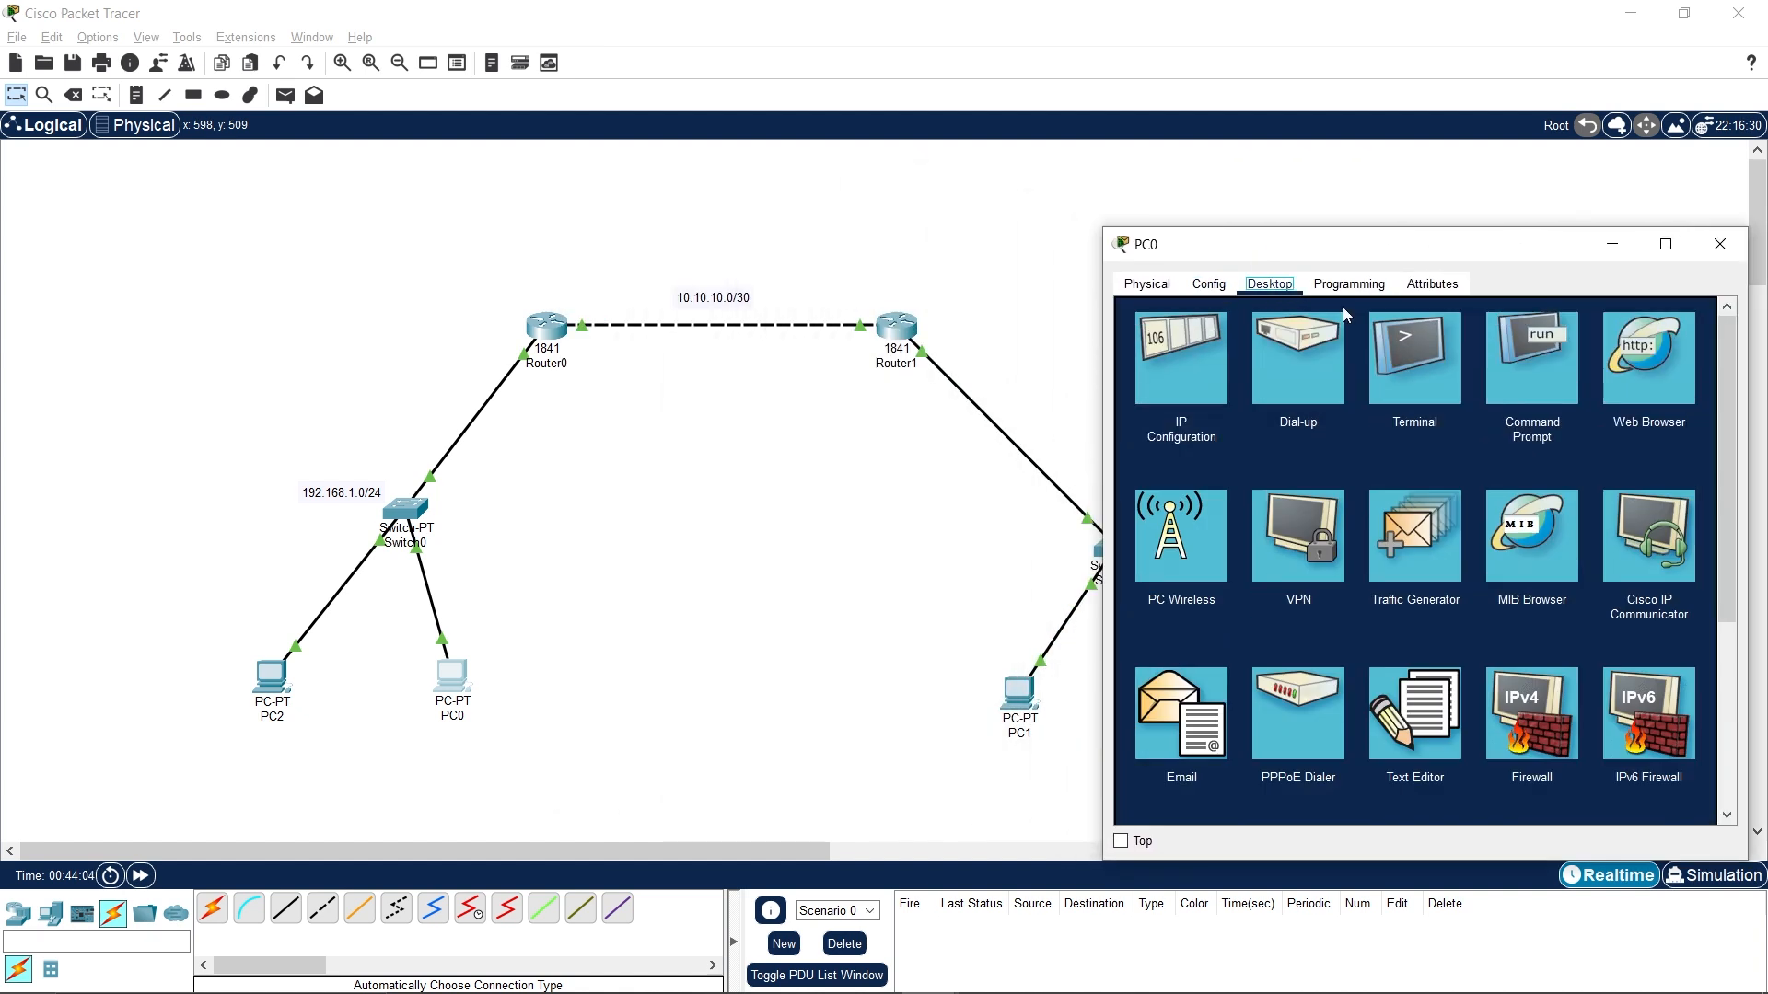
click(1541, 406)
drag(1459, 254, 1274, 220)
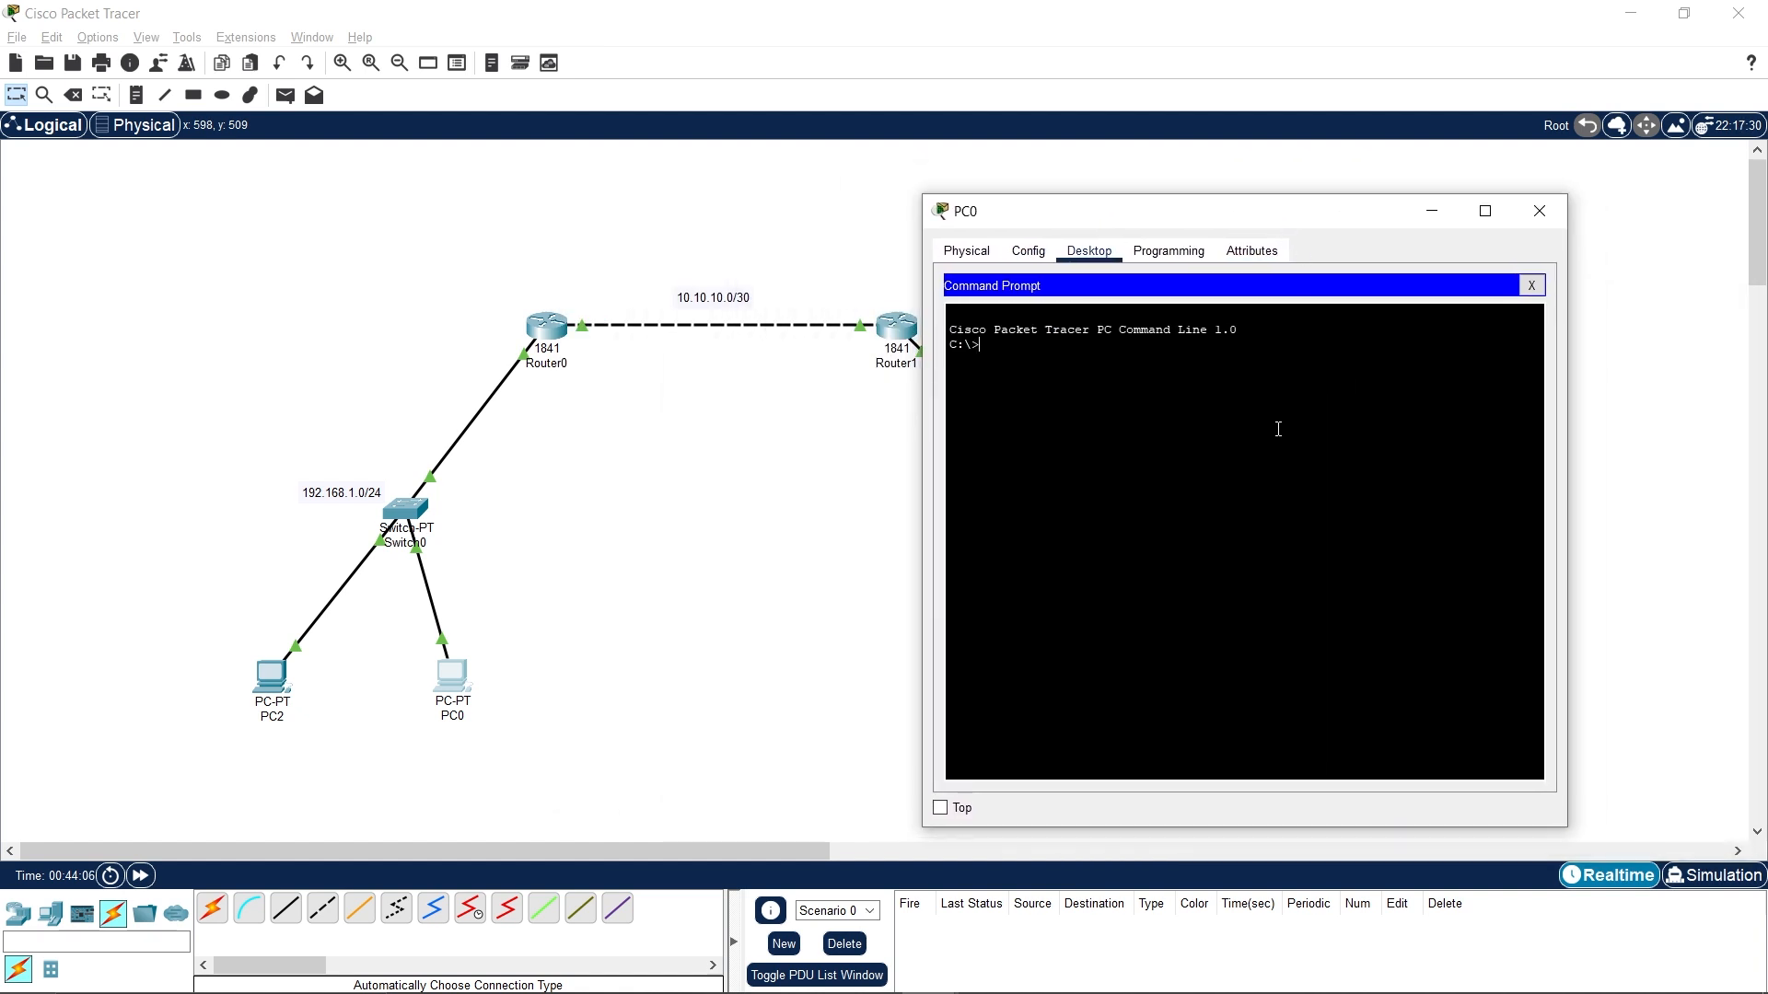
text(ping 192.)
text(168.1.2)
key(Return)
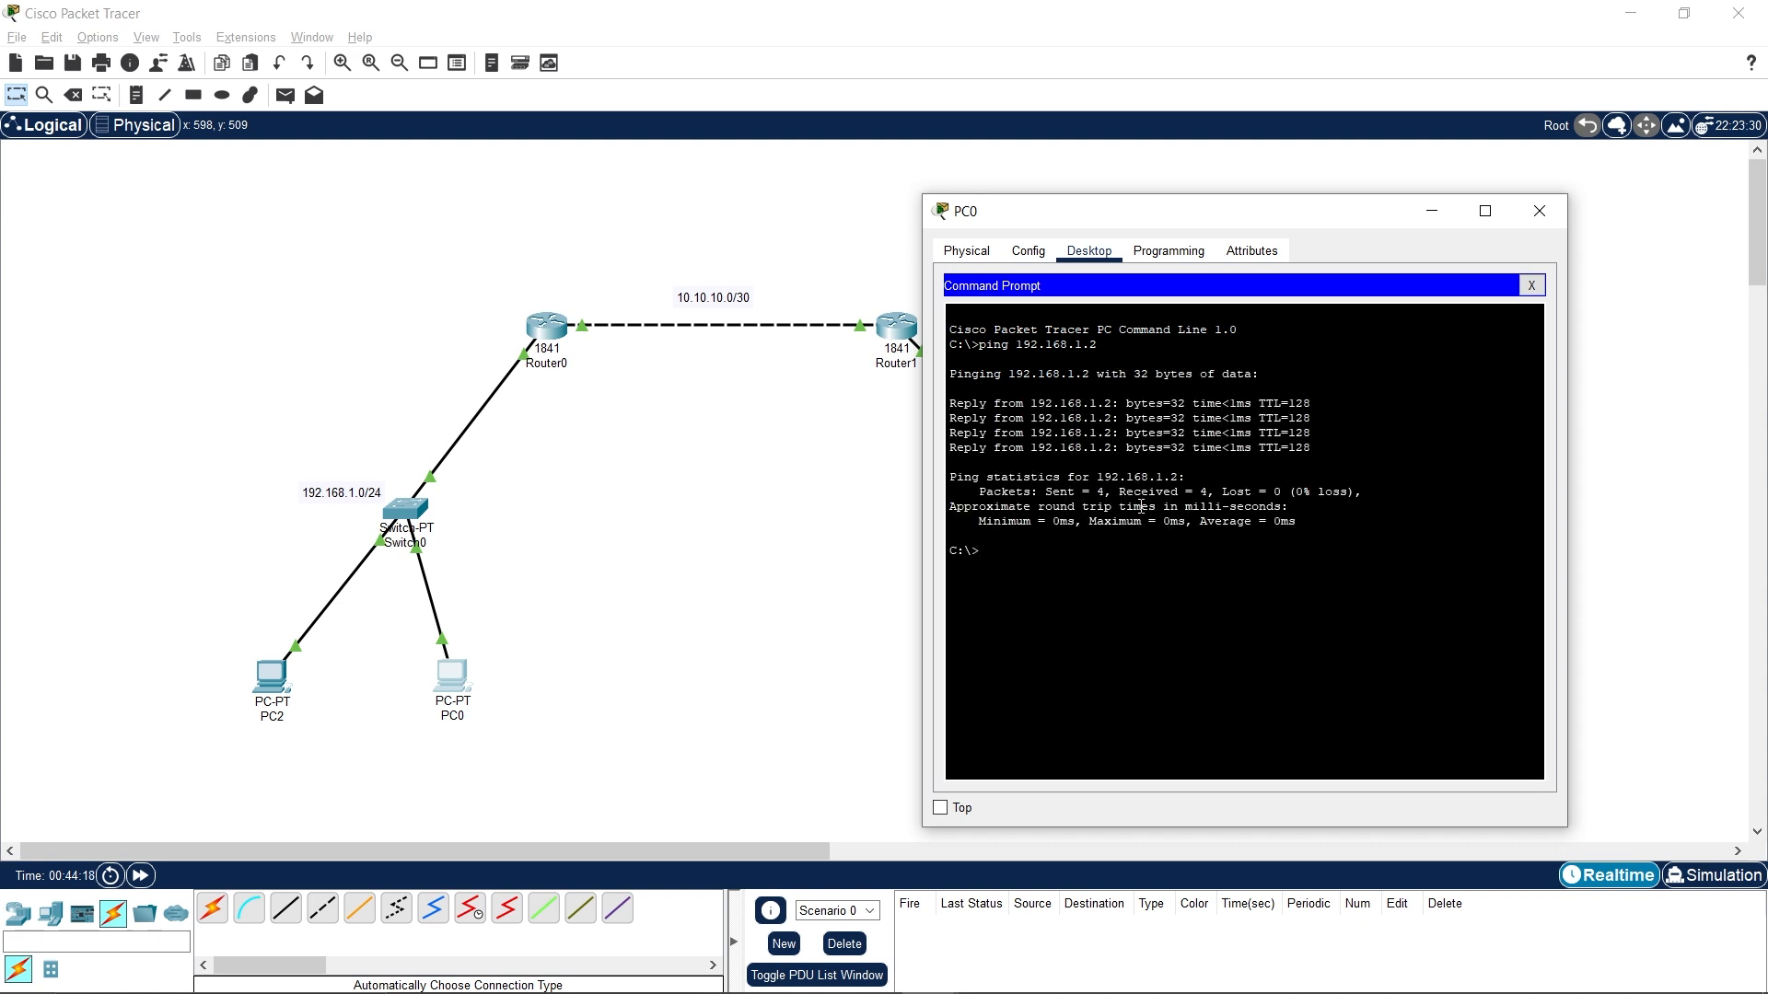
drag(1215, 491, 1295, 491)
click(1716, 755)
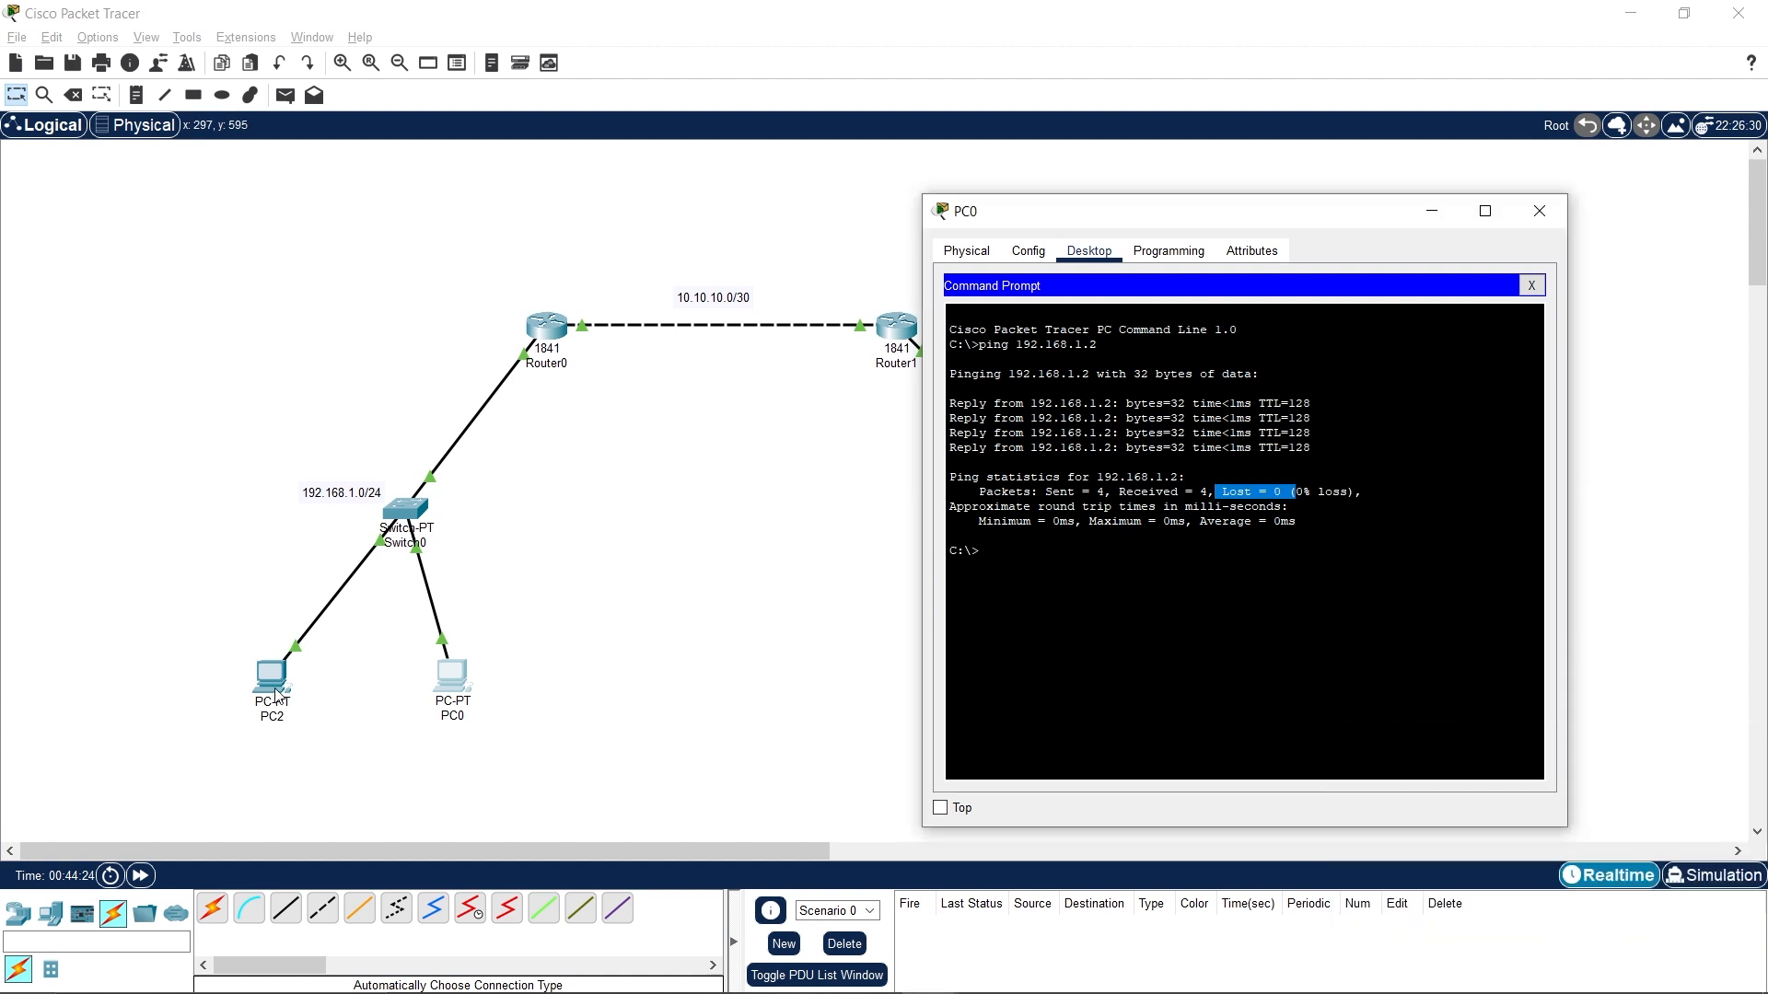
Check the IPv4 address in PC1's IP Configuration and close its window.
drag(1132, 222, 548, 415)
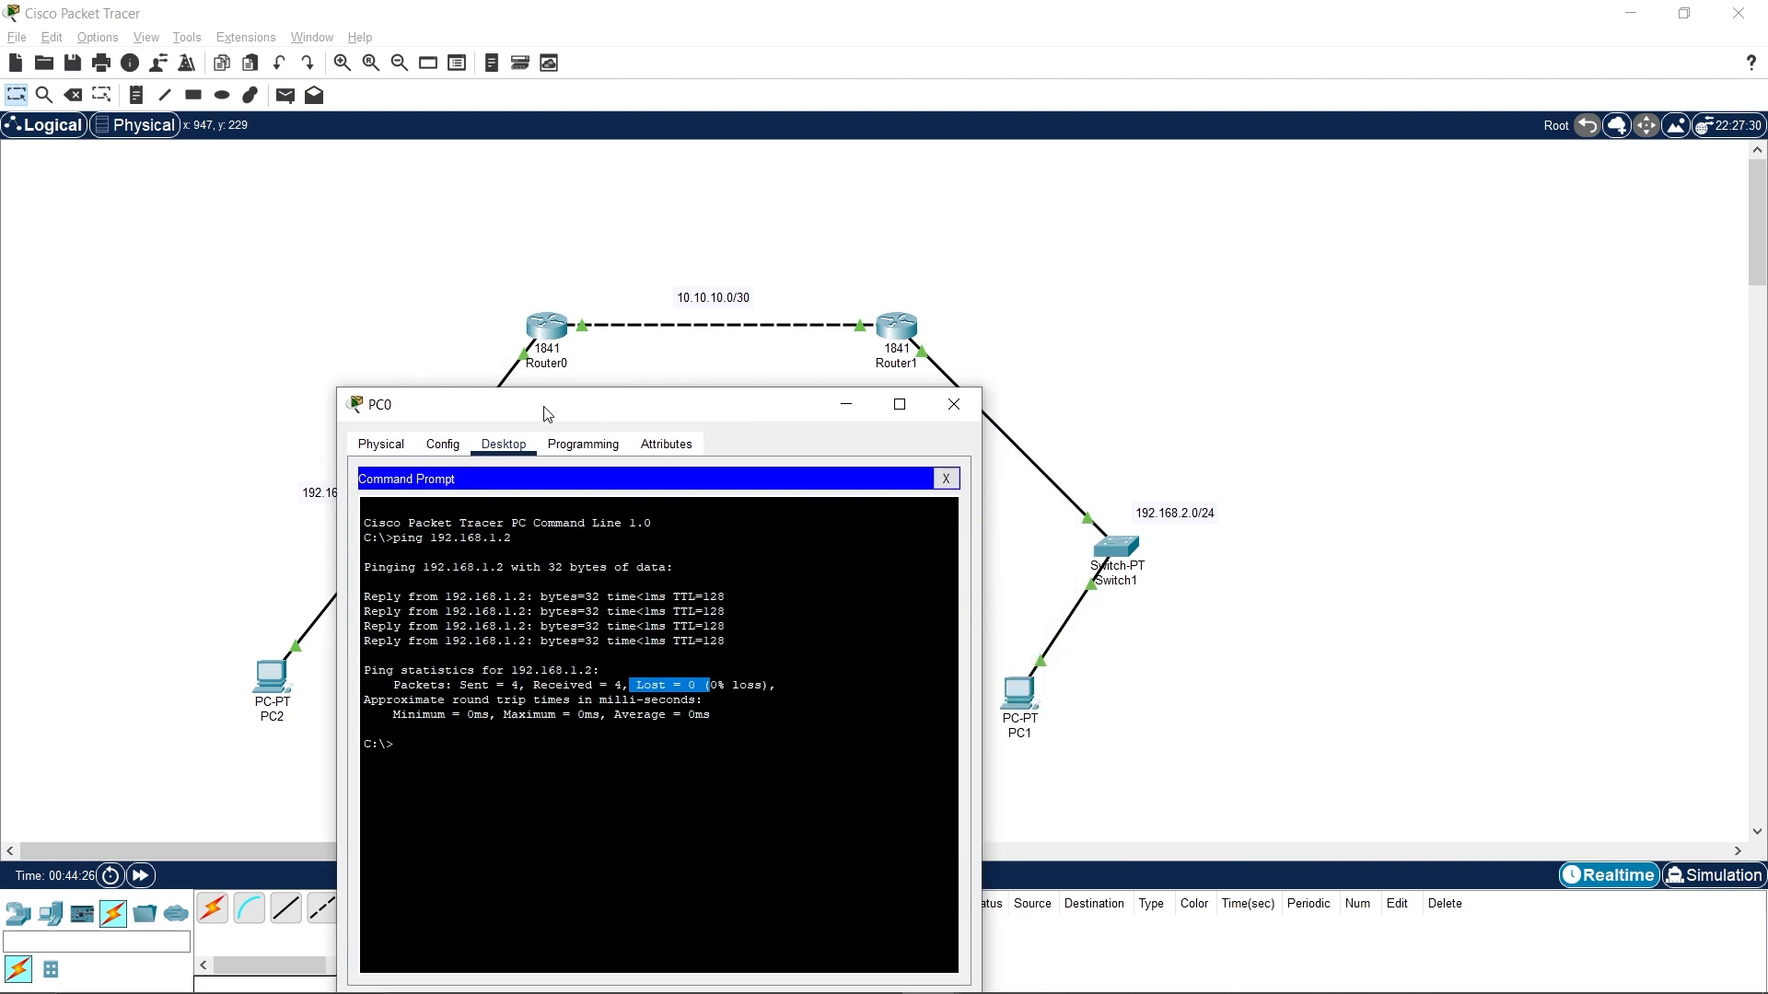
double_click(1020, 692)
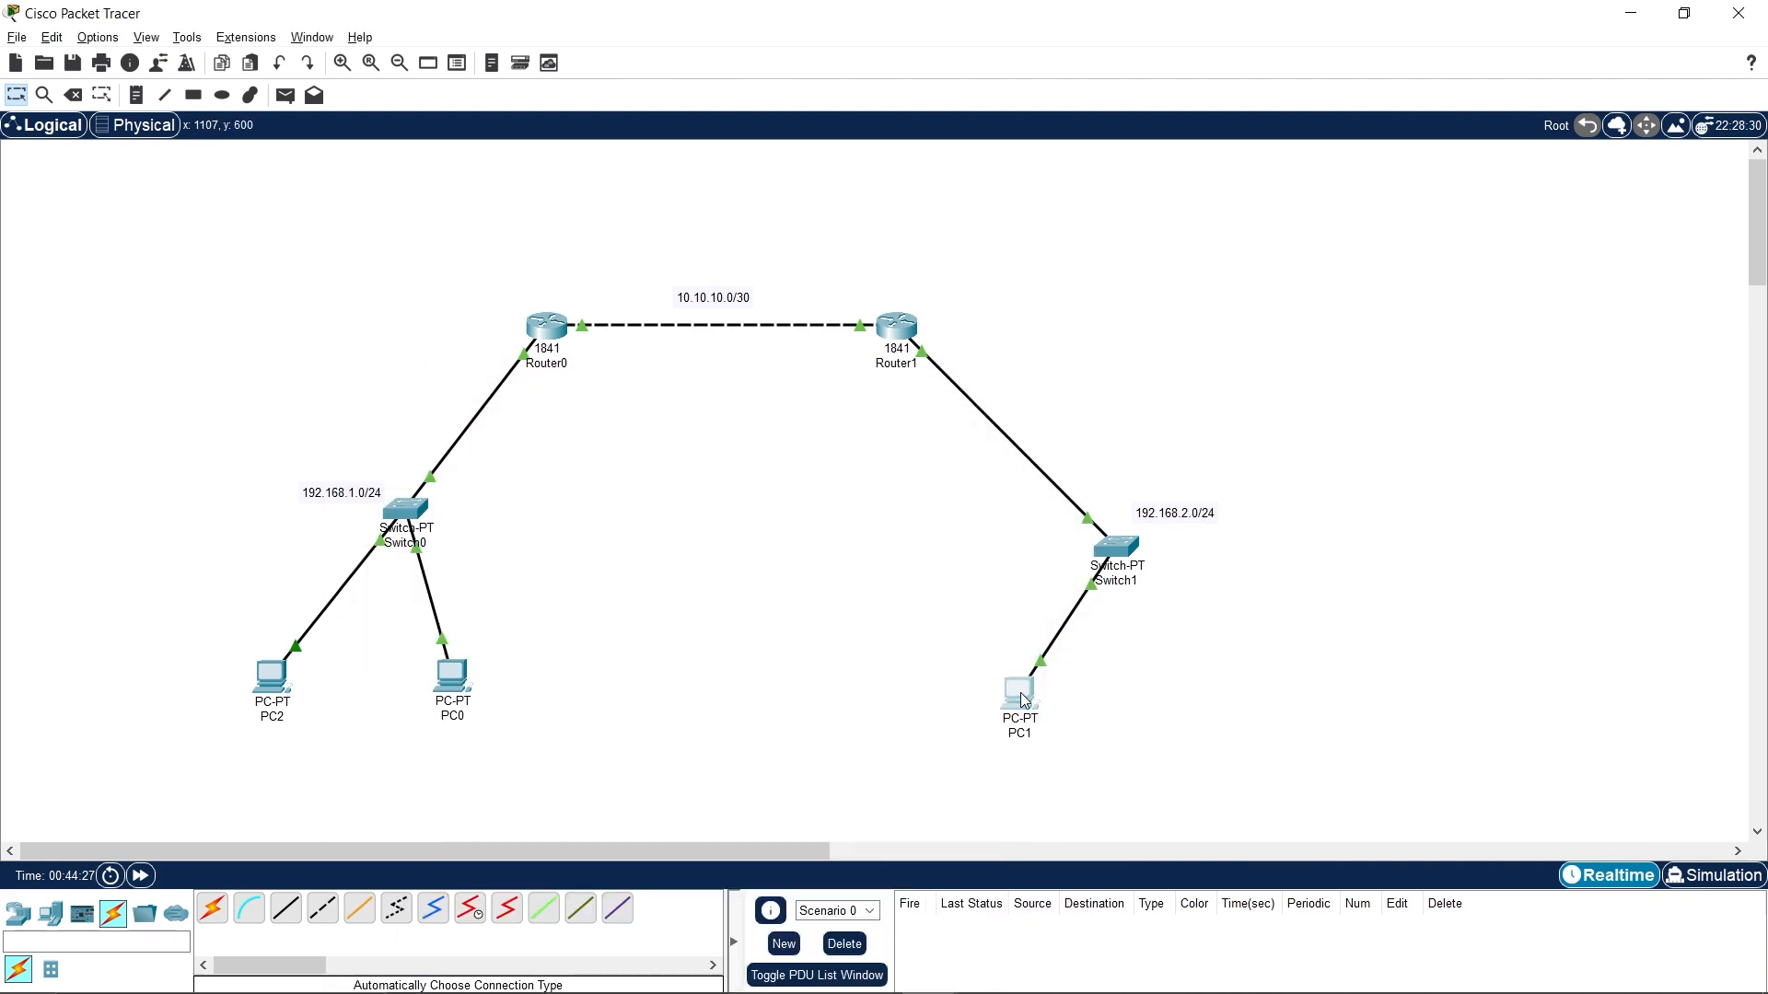
click(726, 224)
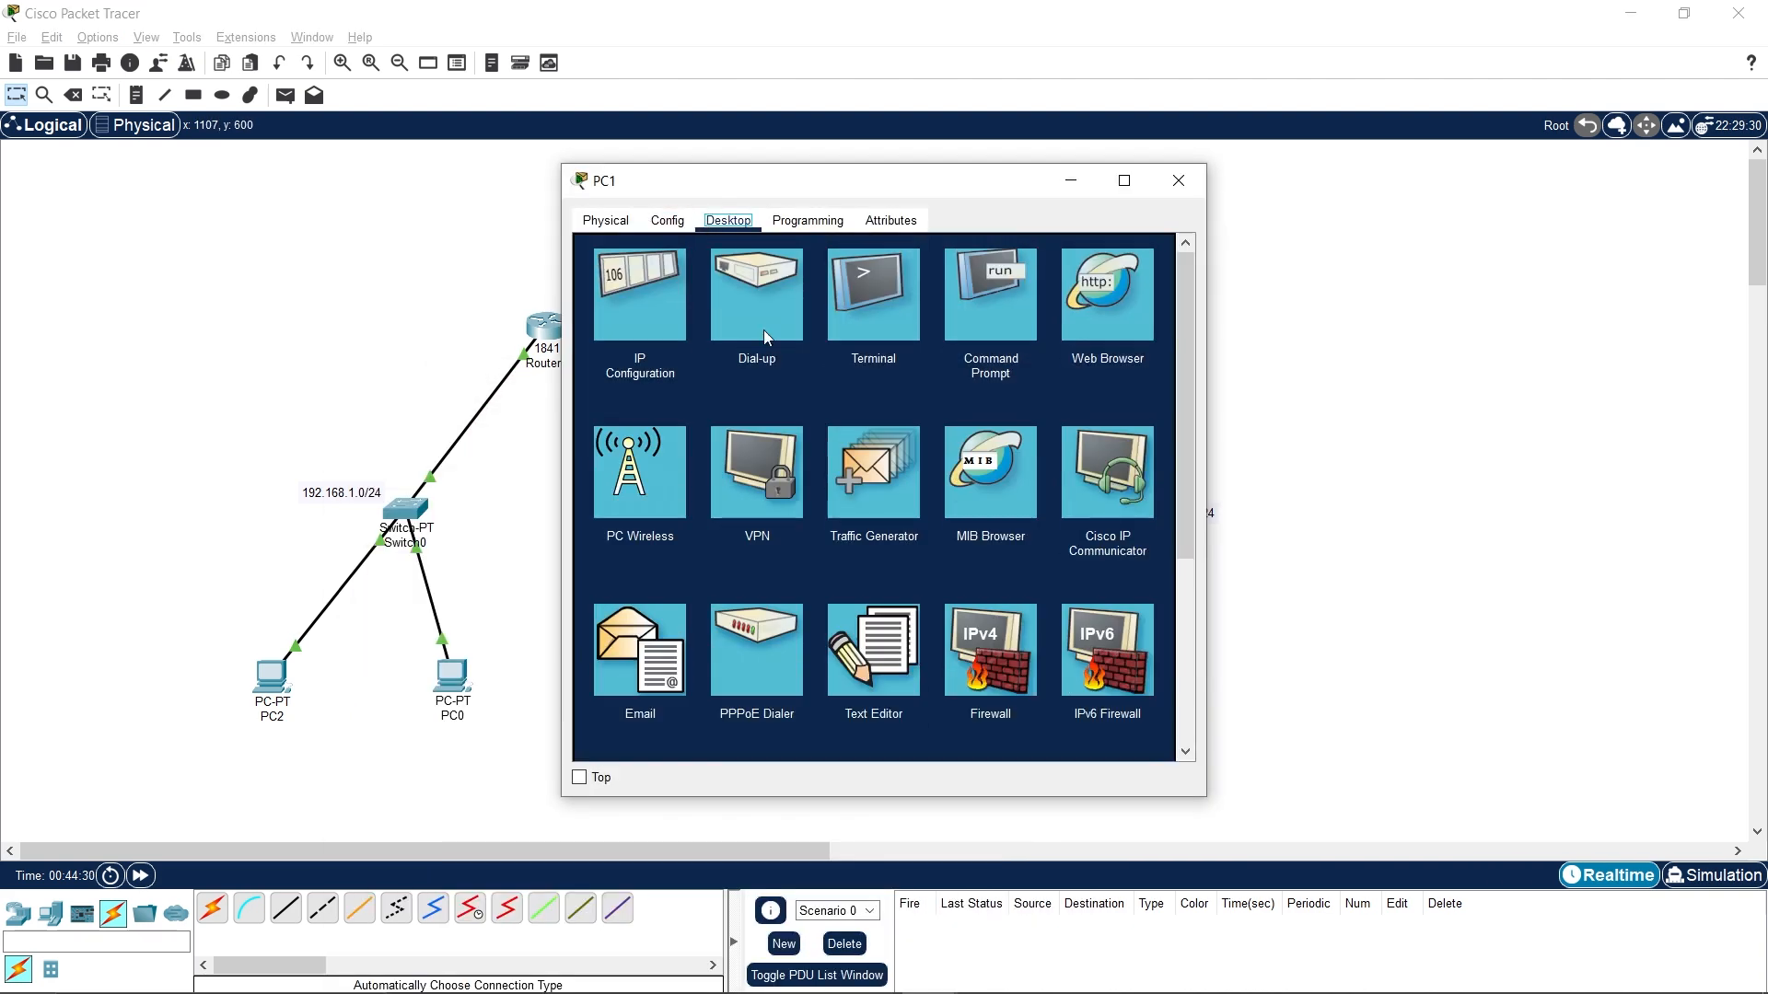
click(632, 324)
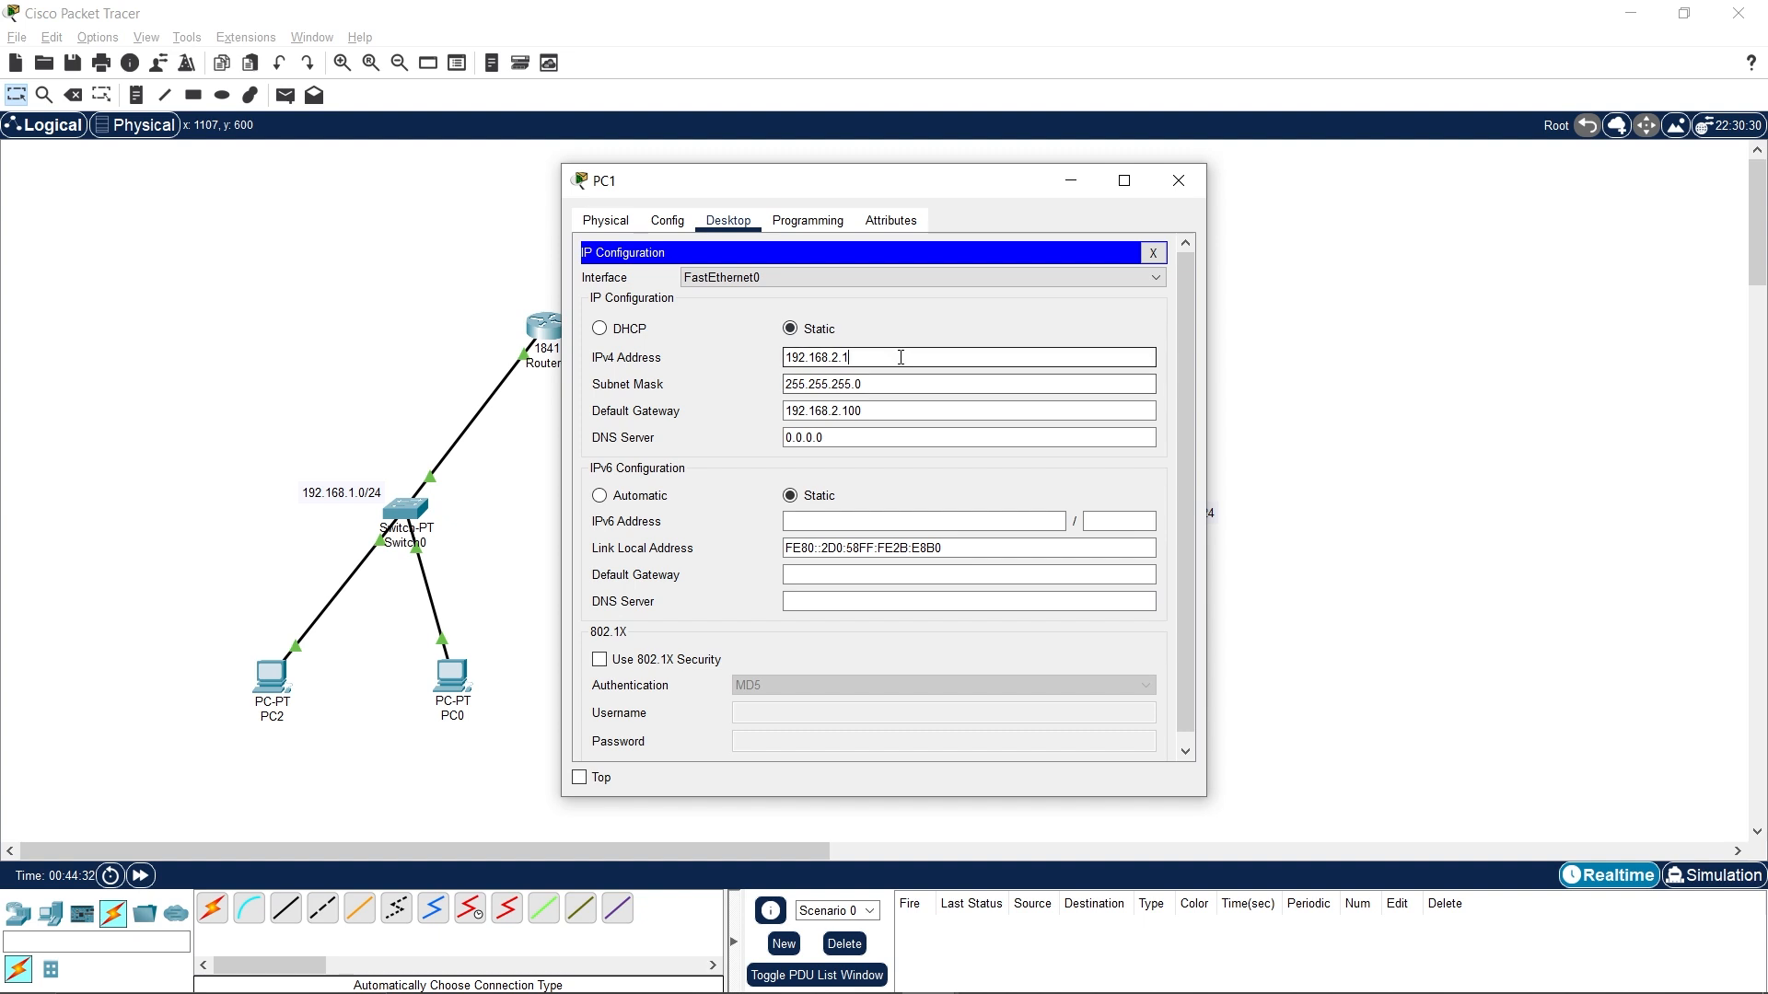
drag(899, 357, 782, 357)
click(1178, 180)
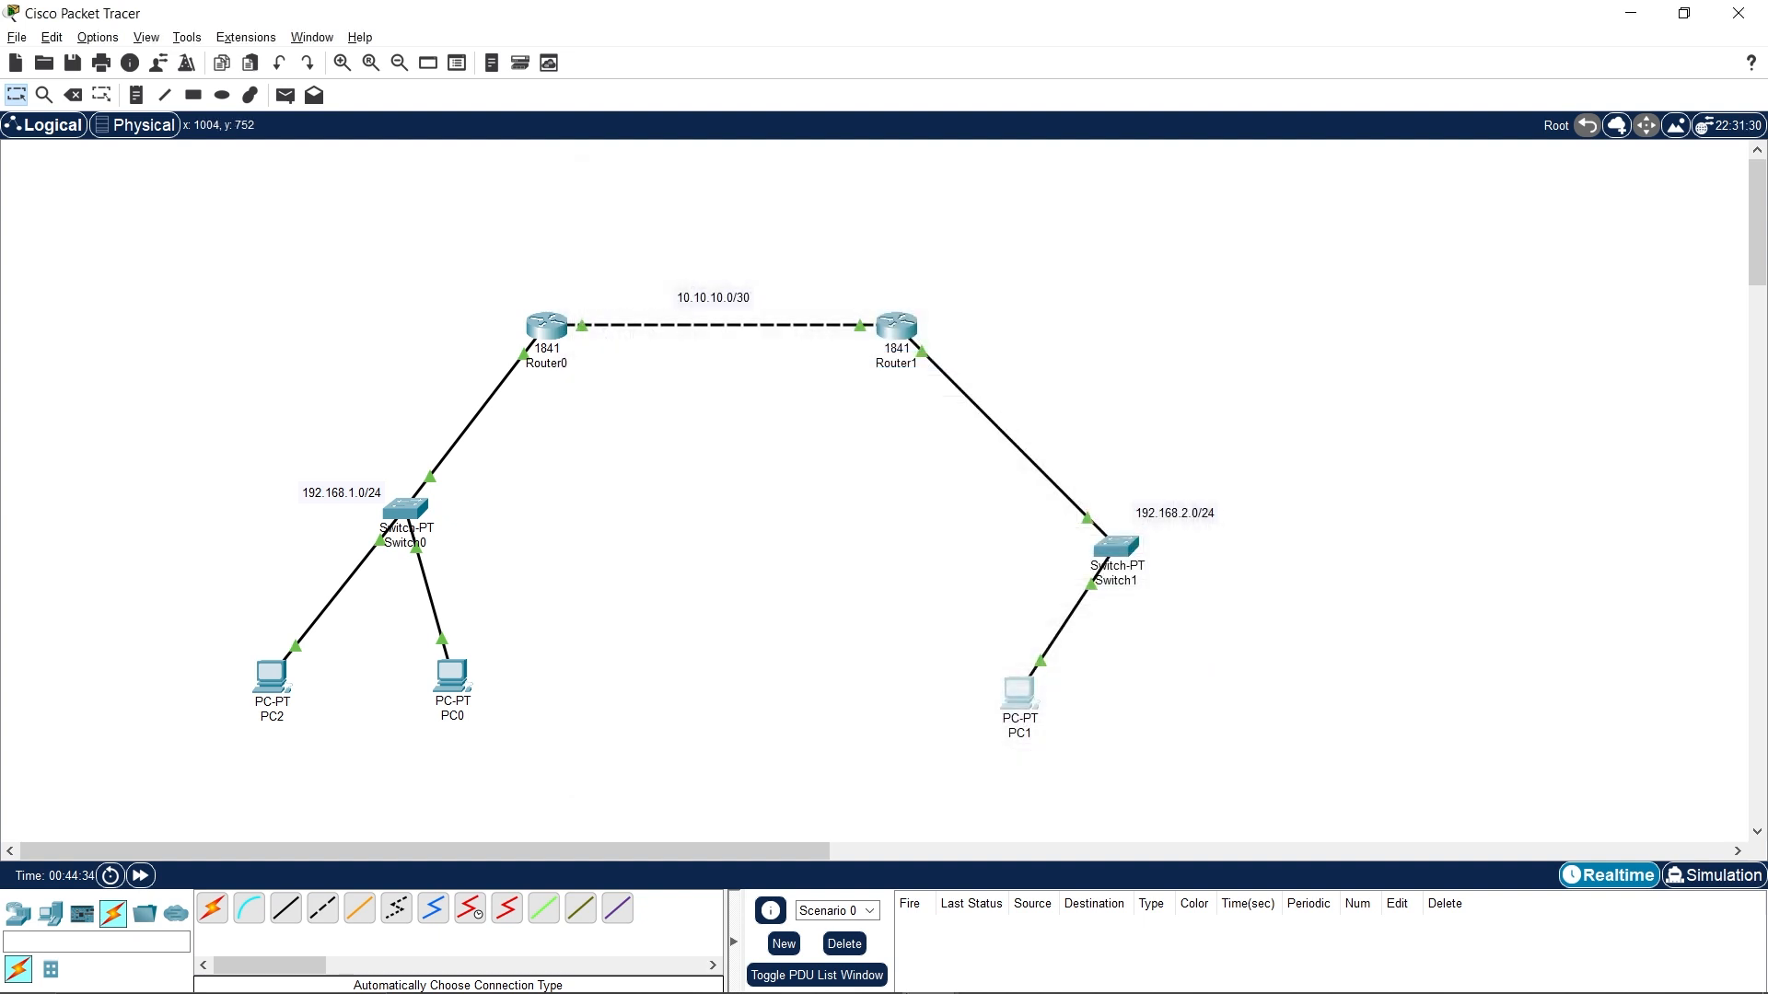
Return to PC0's Command Prompt and ping 192.168.2.1 to test reachability of PC1.
mouse_move(971, 990)
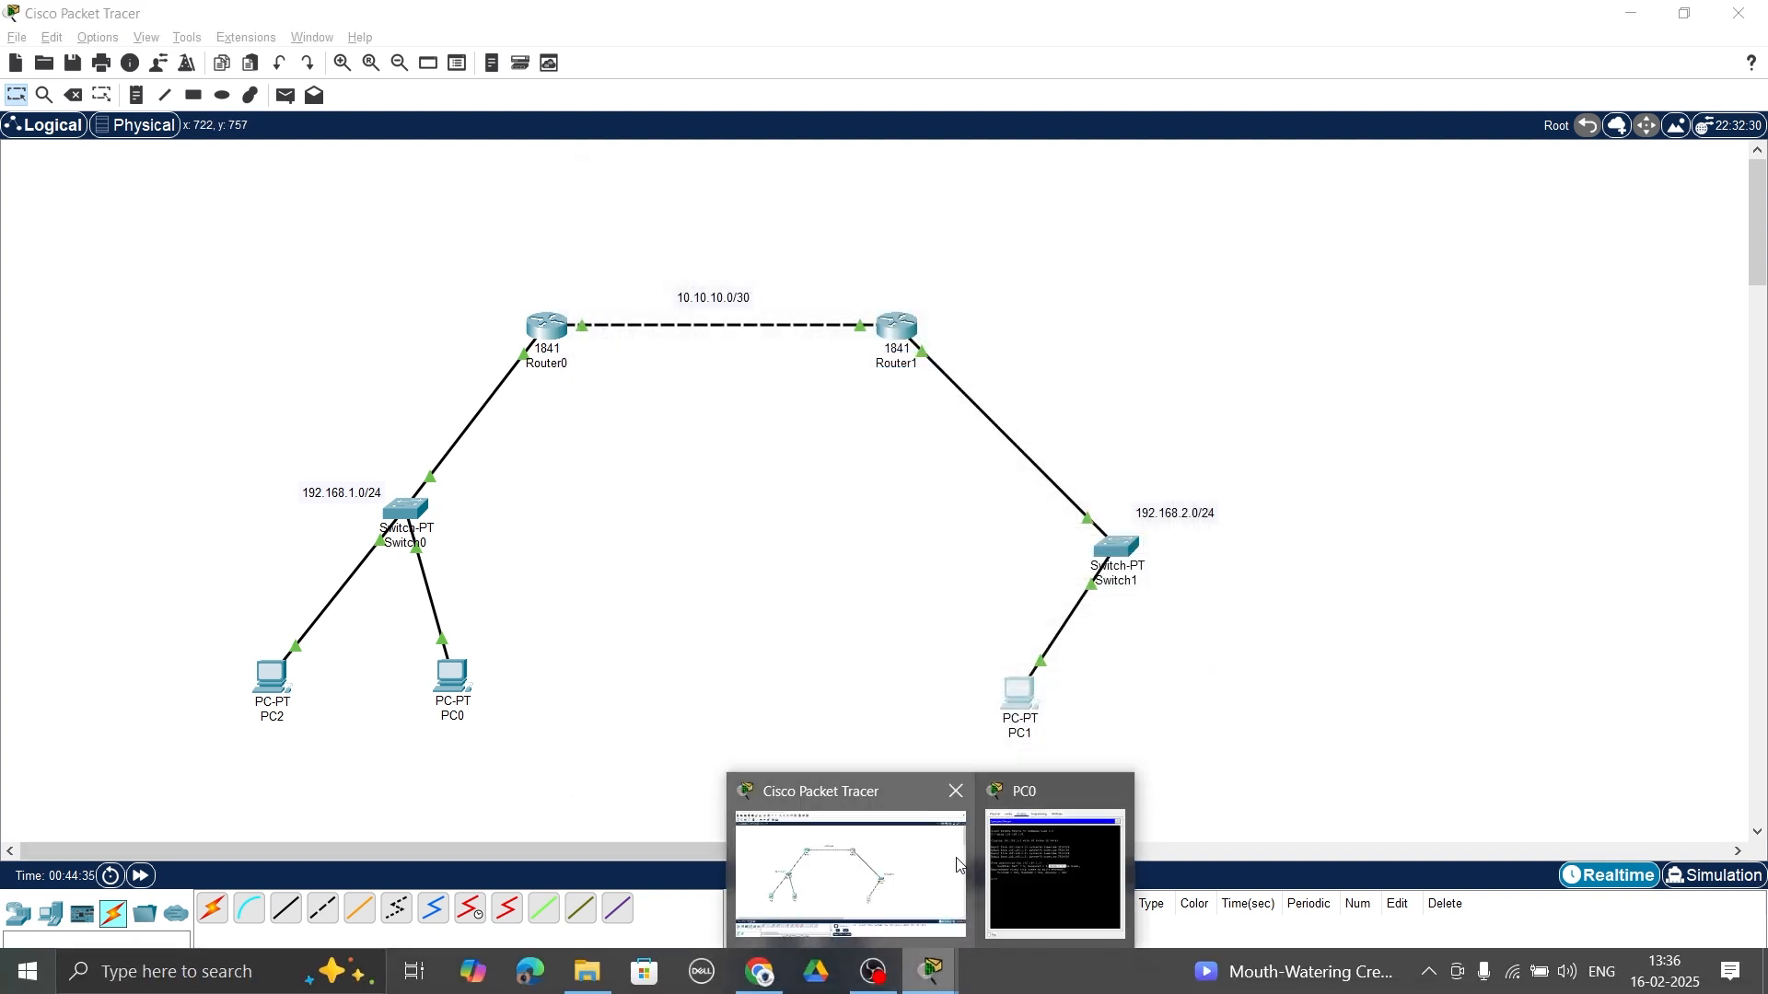
click(1049, 860)
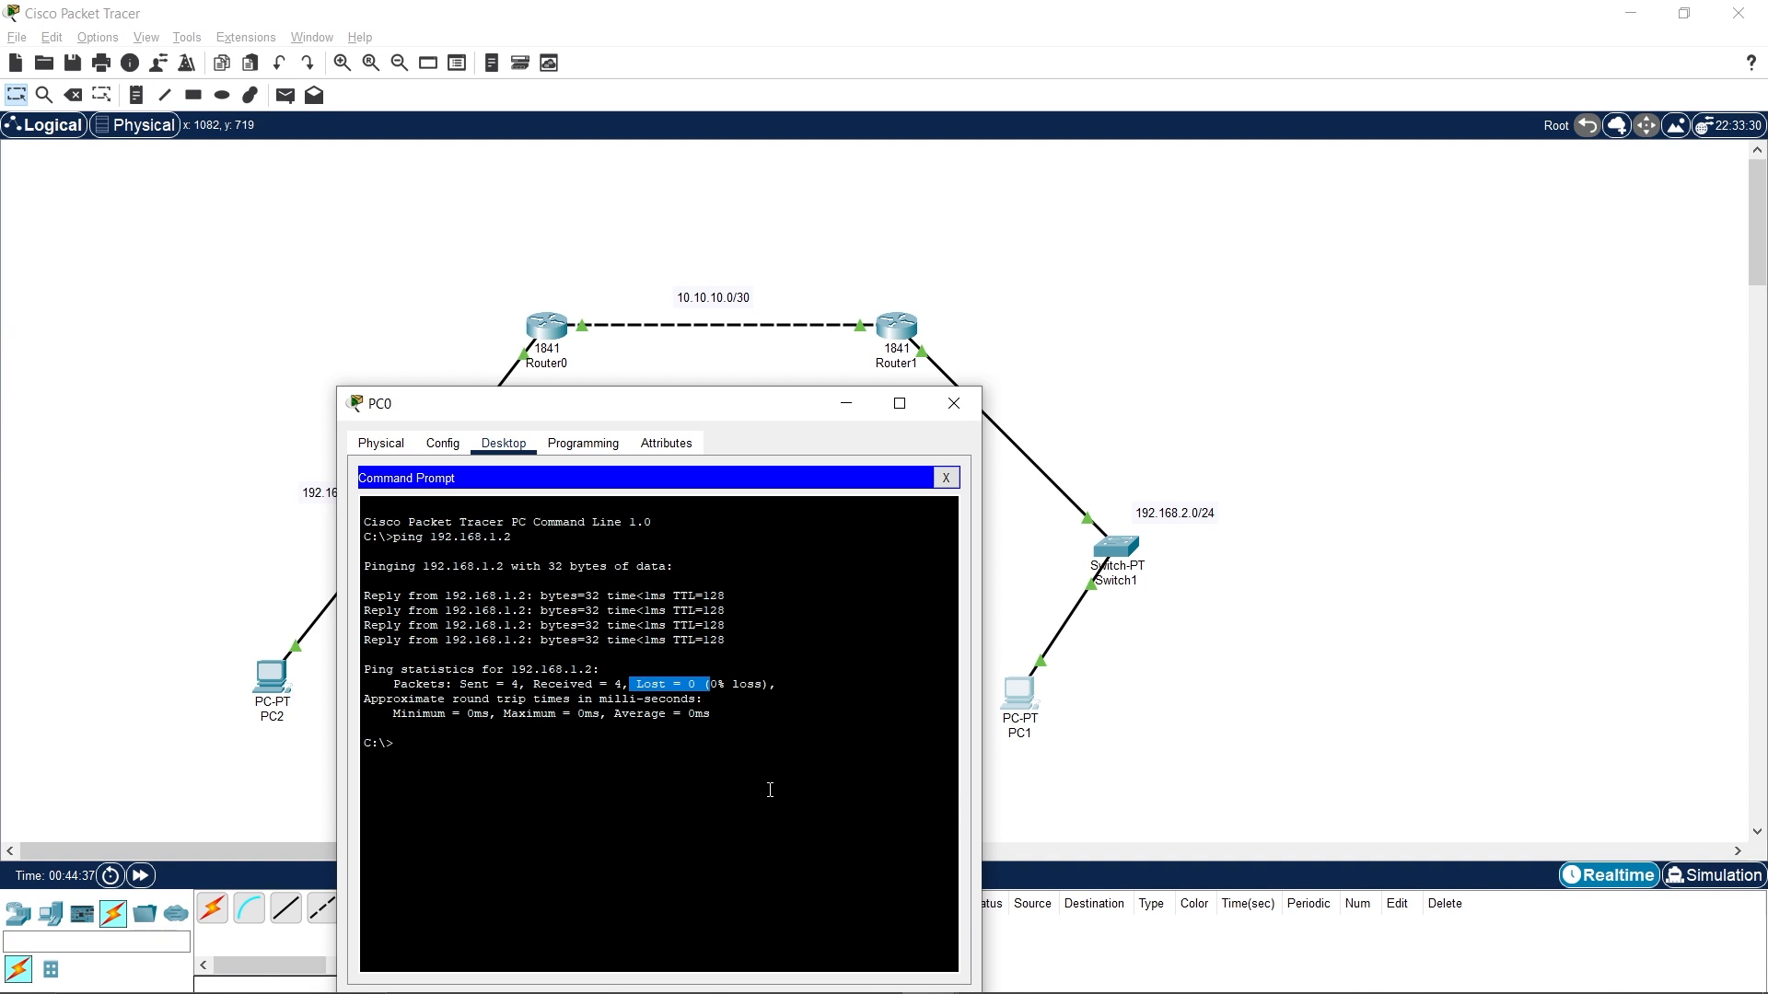
click(613, 846)
key(Up)
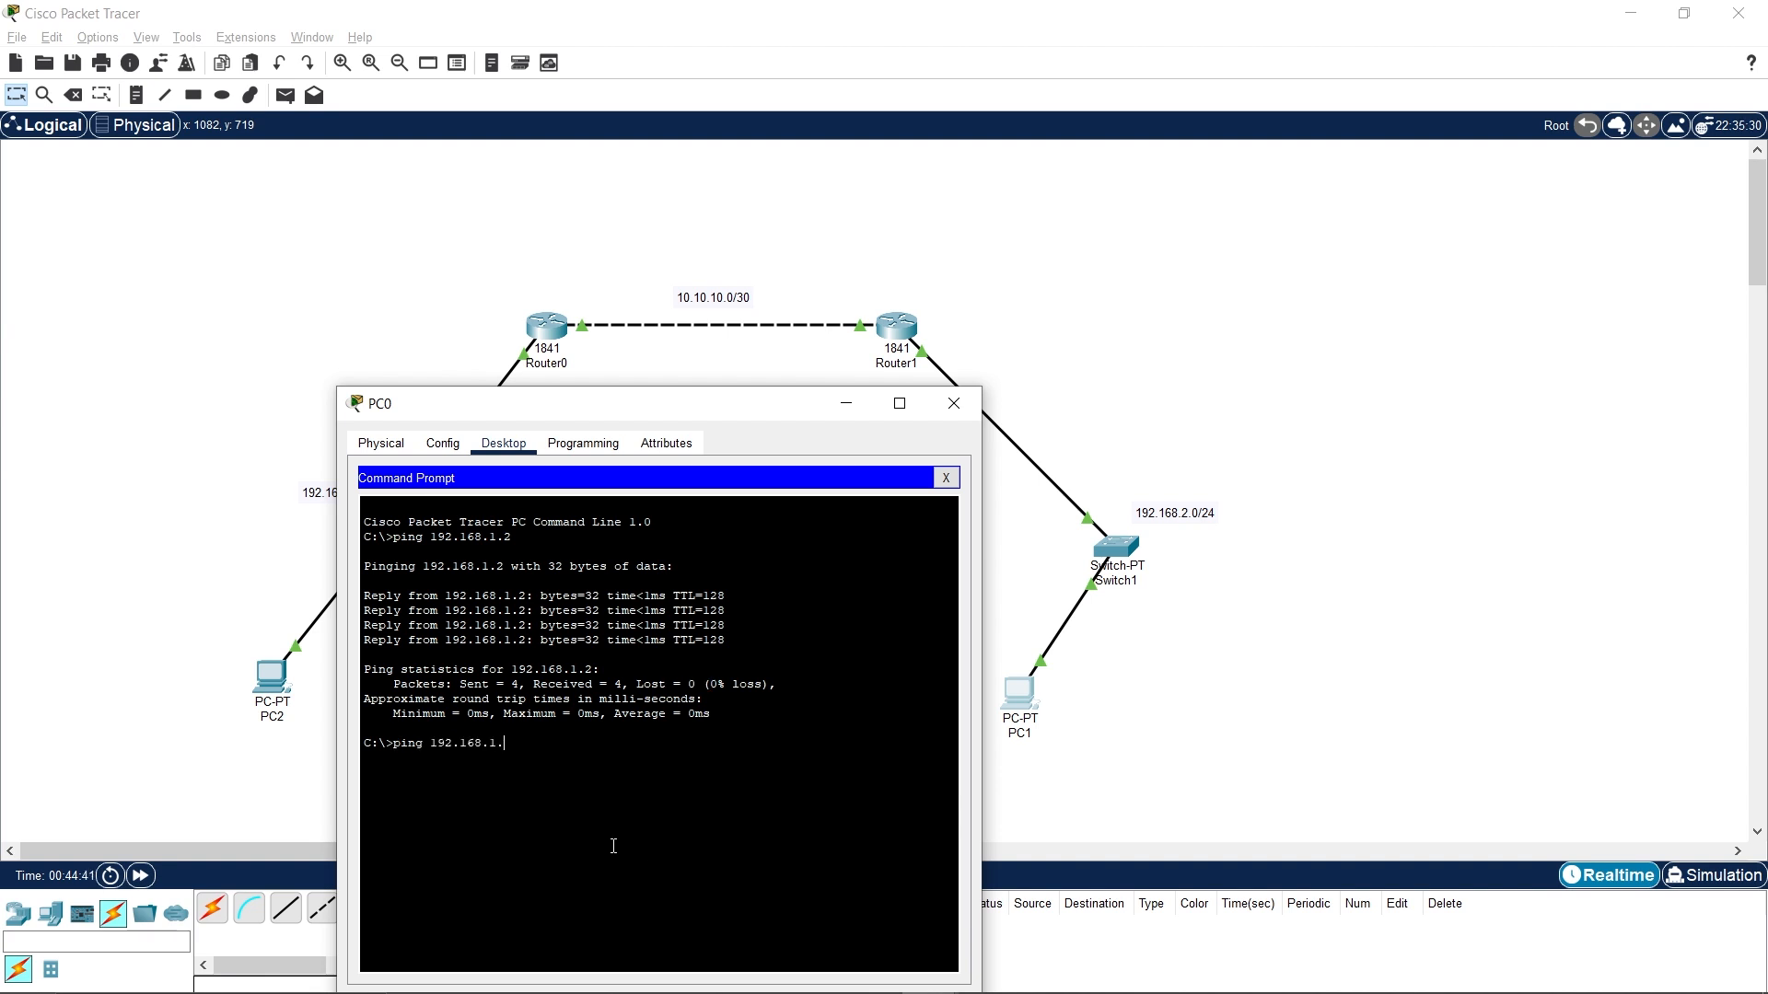
key(BackSpace)
key(BackSpace)
text(2.1)
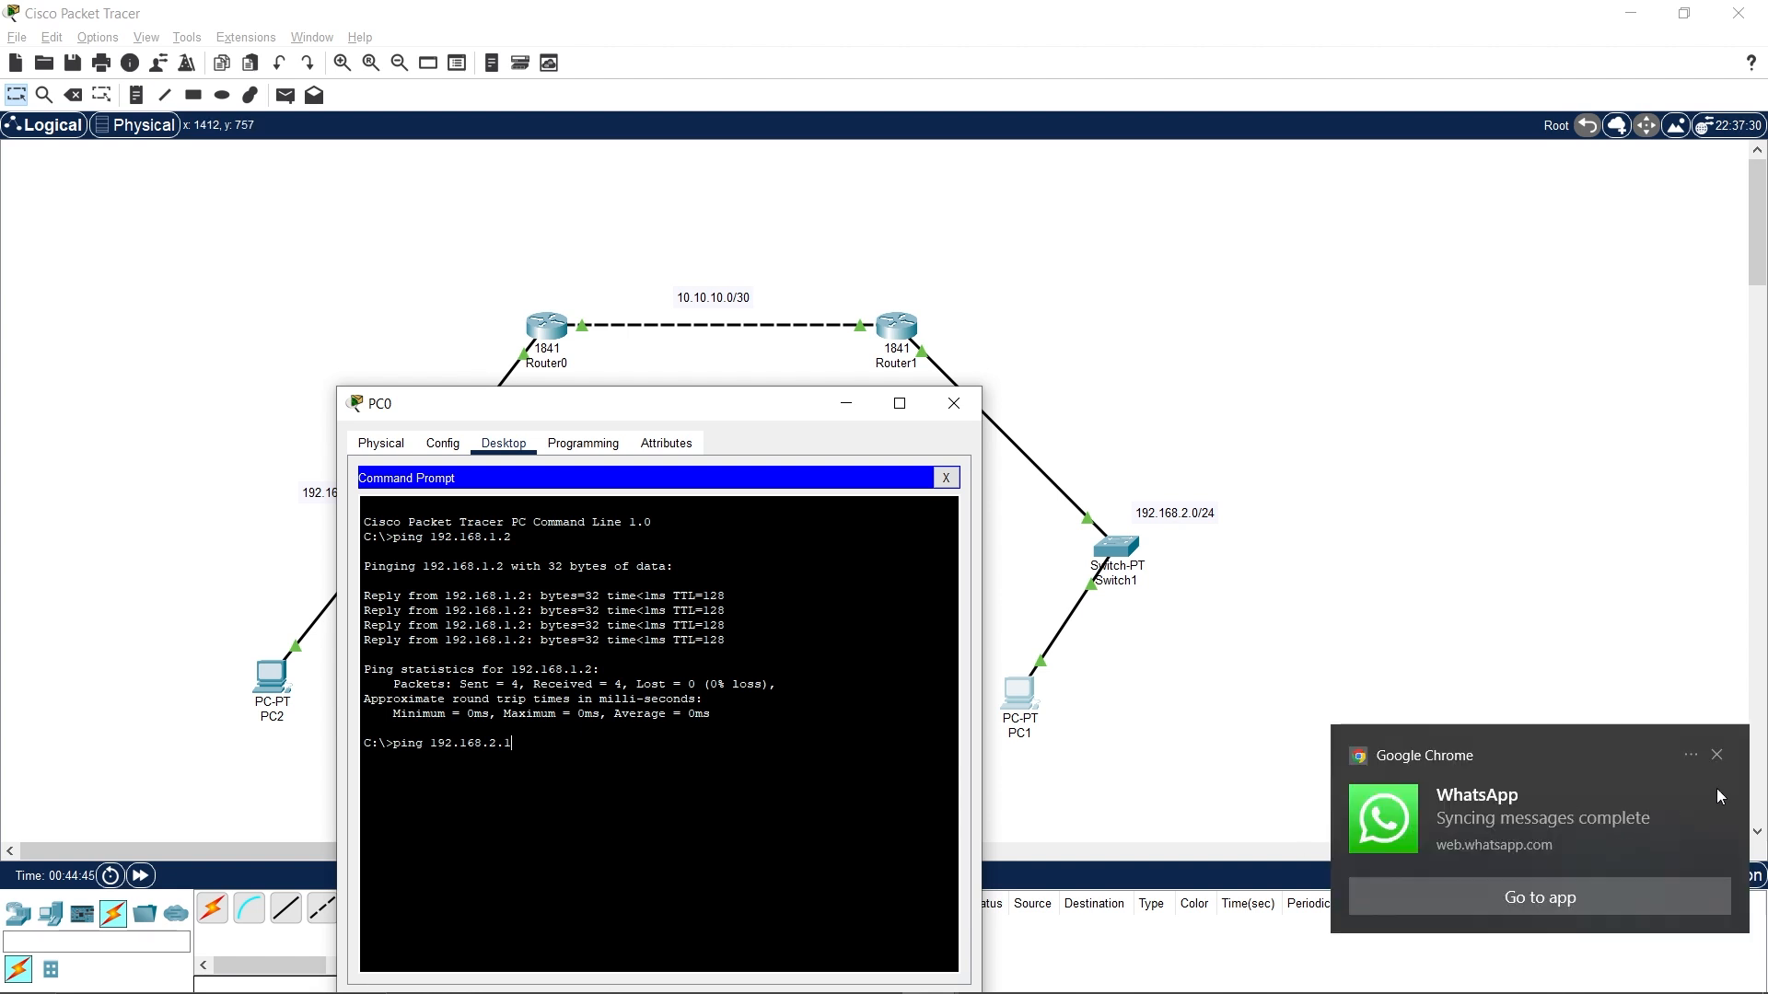
click(1716, 757)
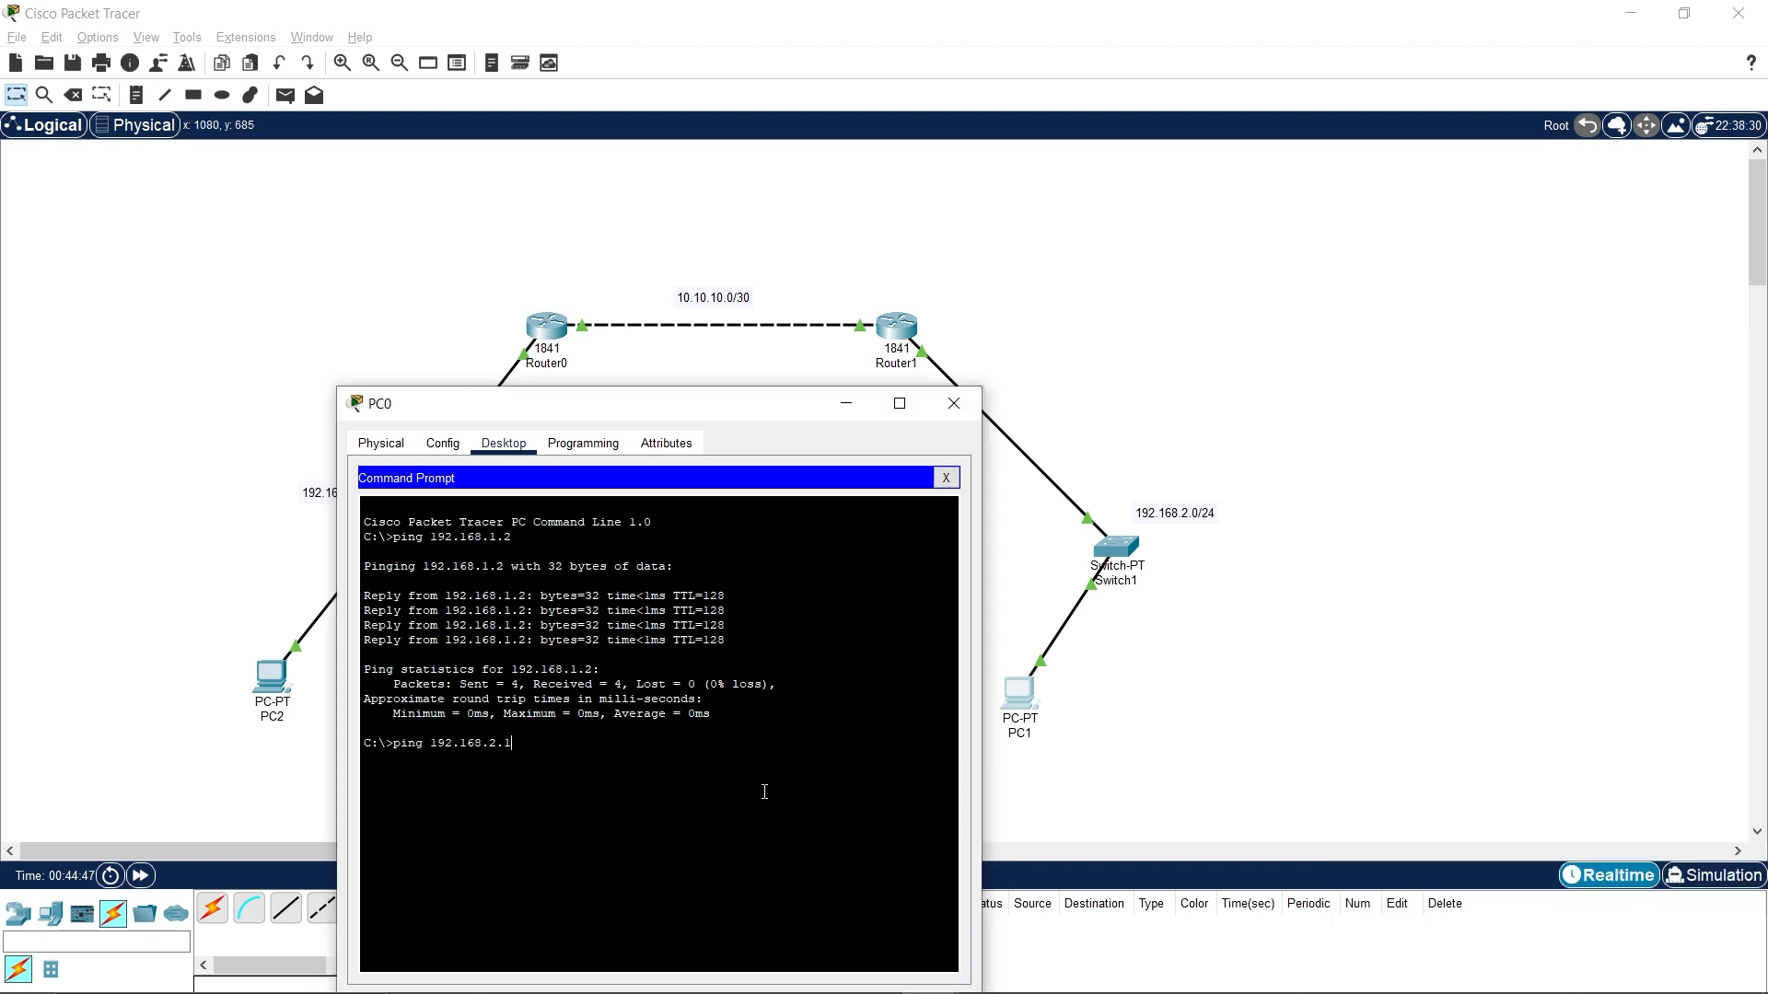
key(Return)
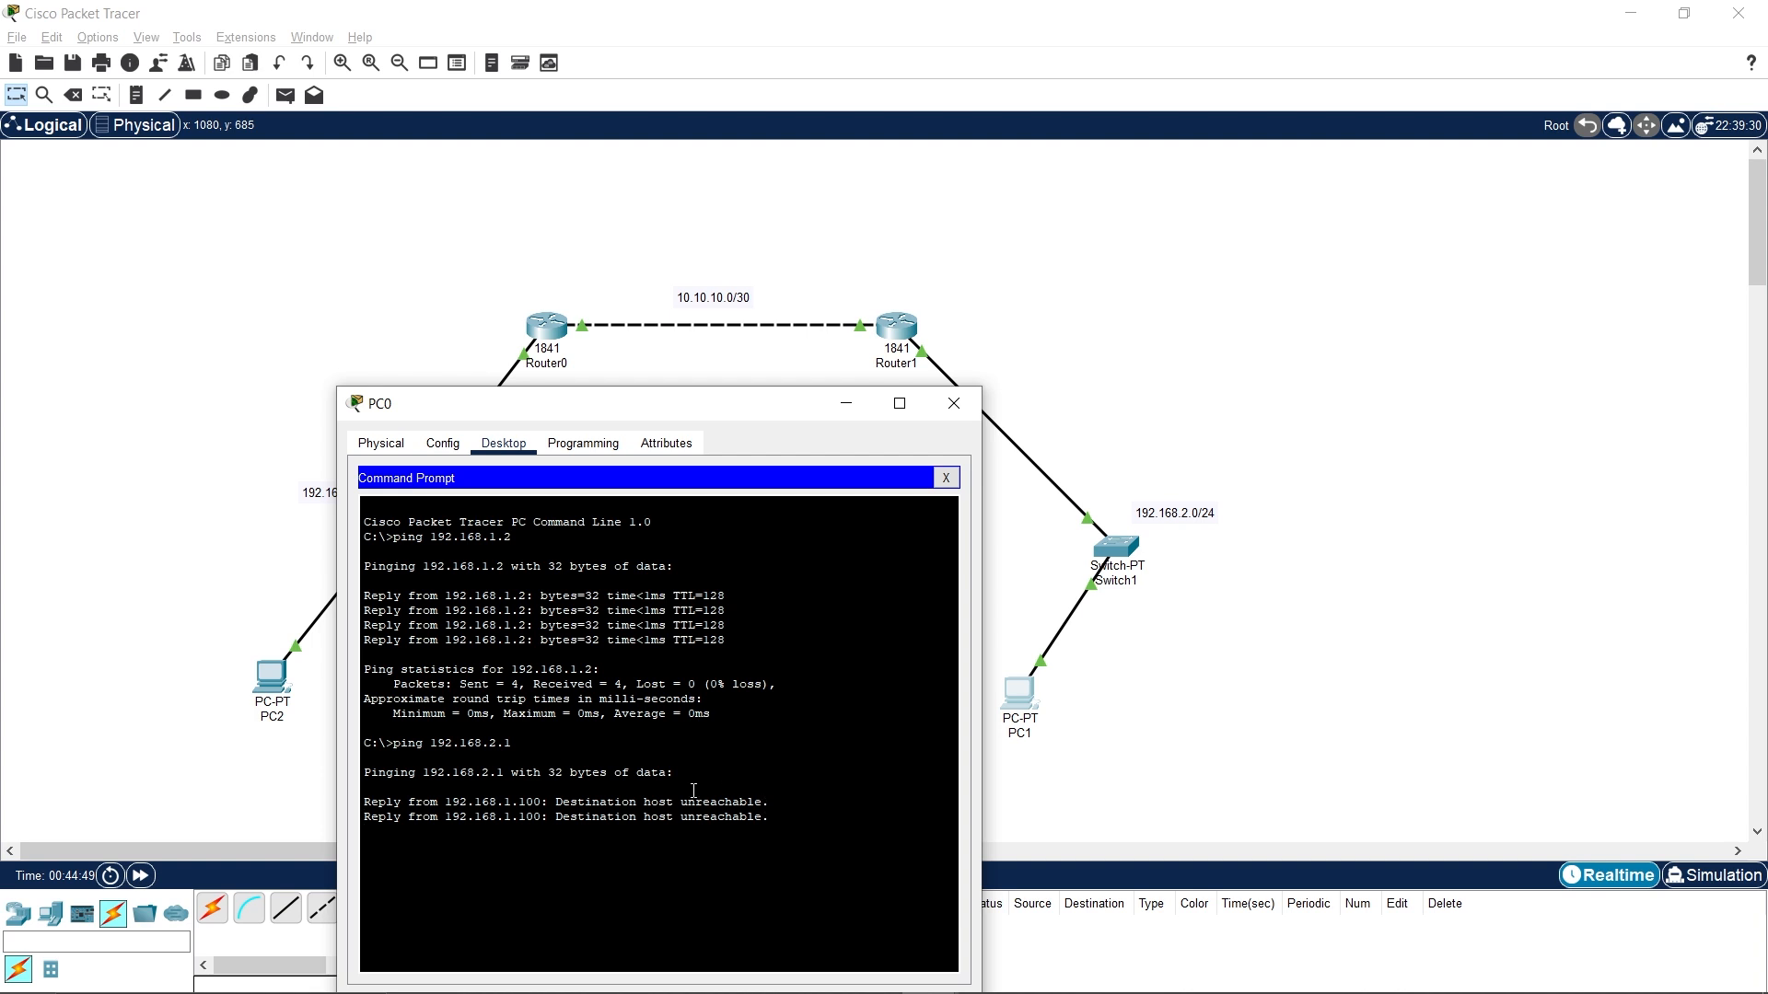
Examine the source address of the replies to PC0's ping of 192.168.2.1, and close PC0's window.
drag(622, 410, 1006, 332)
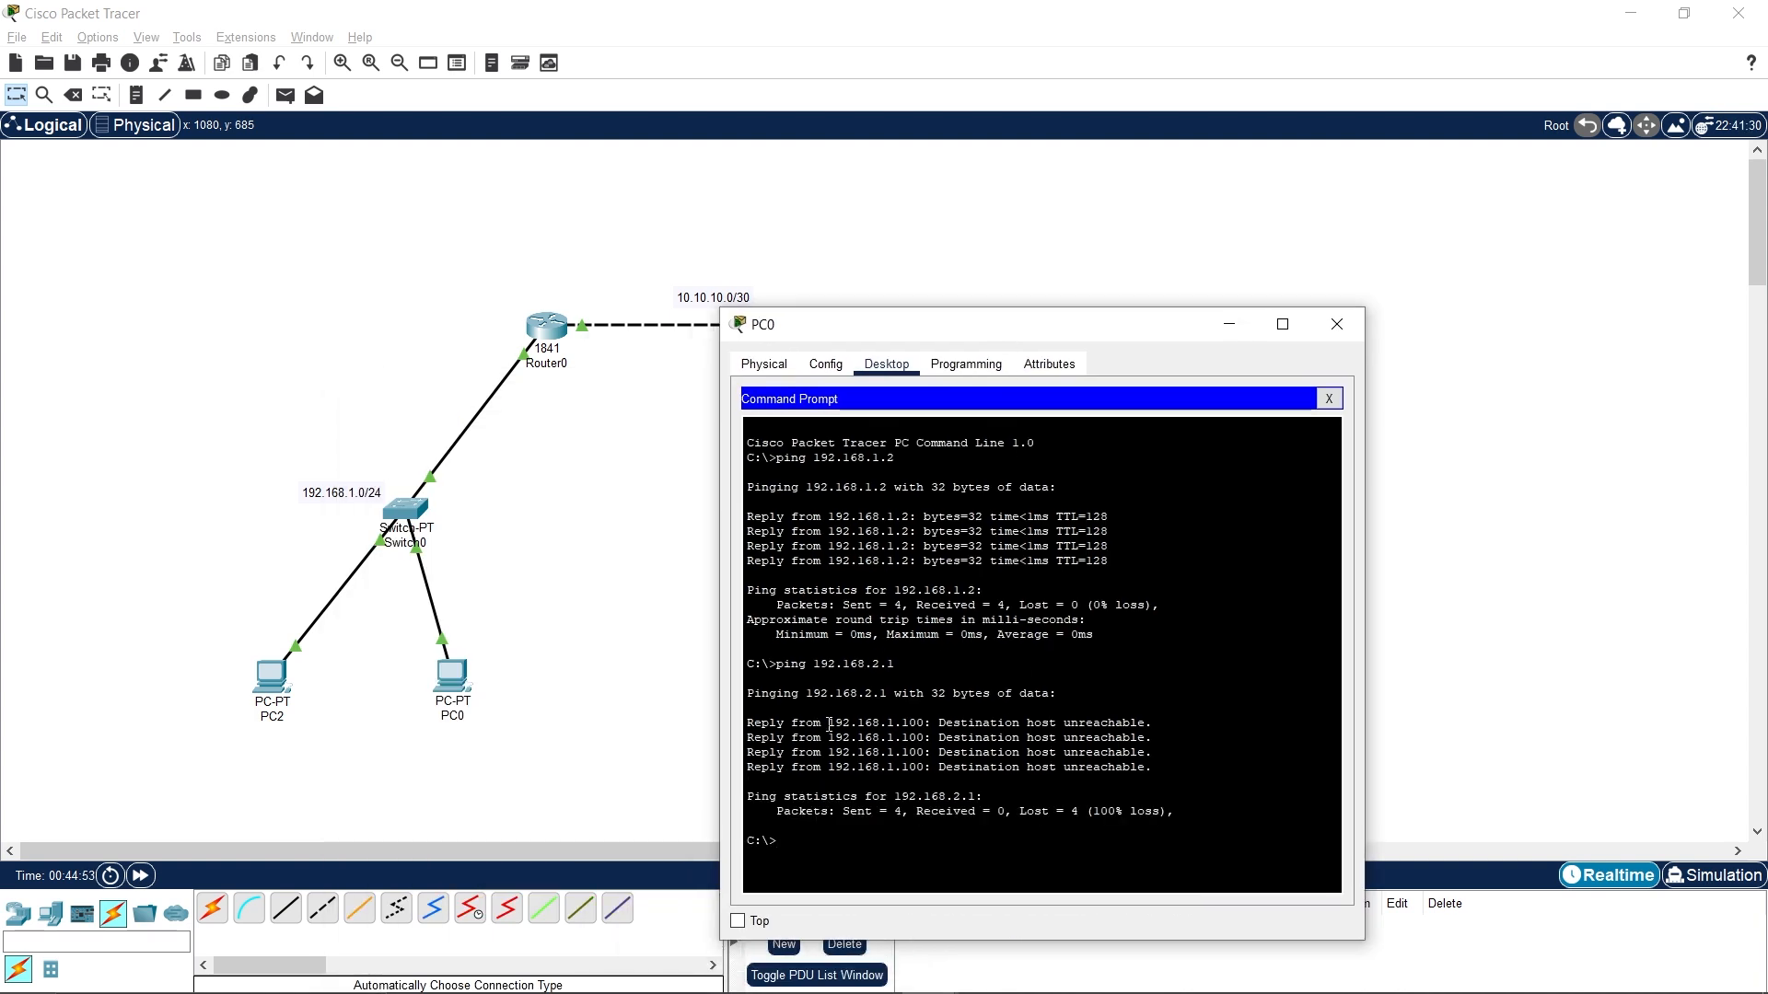
drag(830, 725, 924, 729)
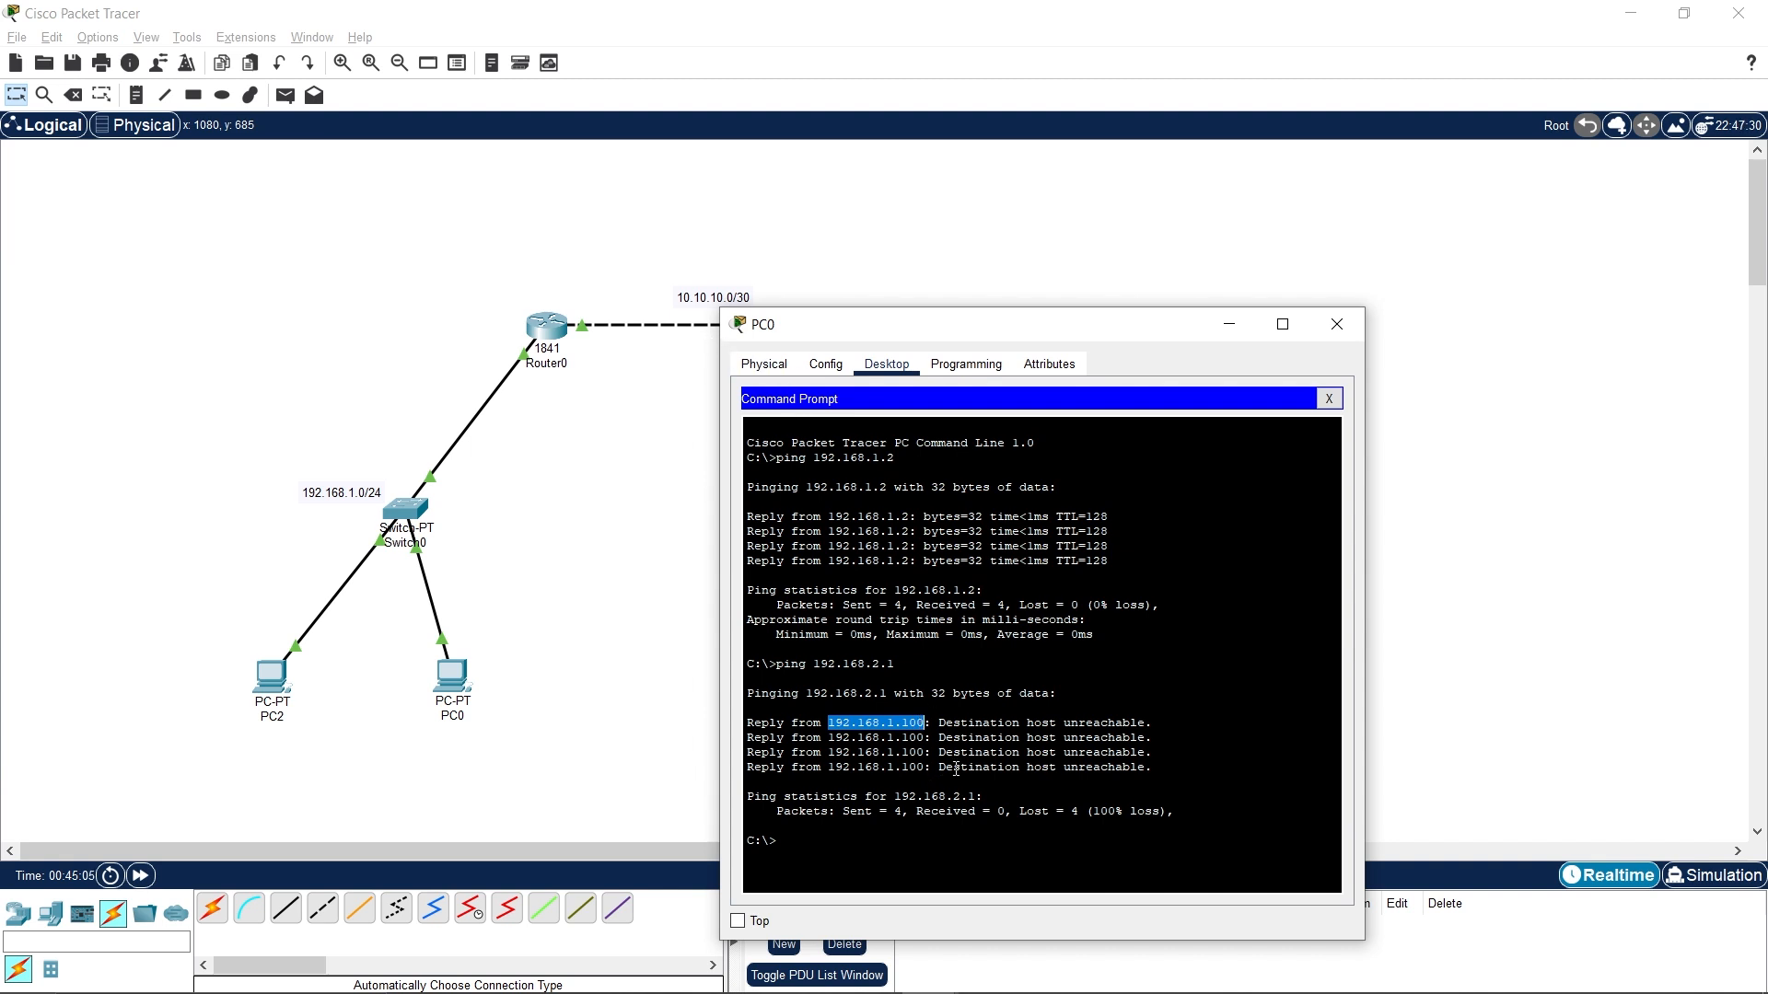
drag(1158, 765, 753, 650)
click(982, 686)
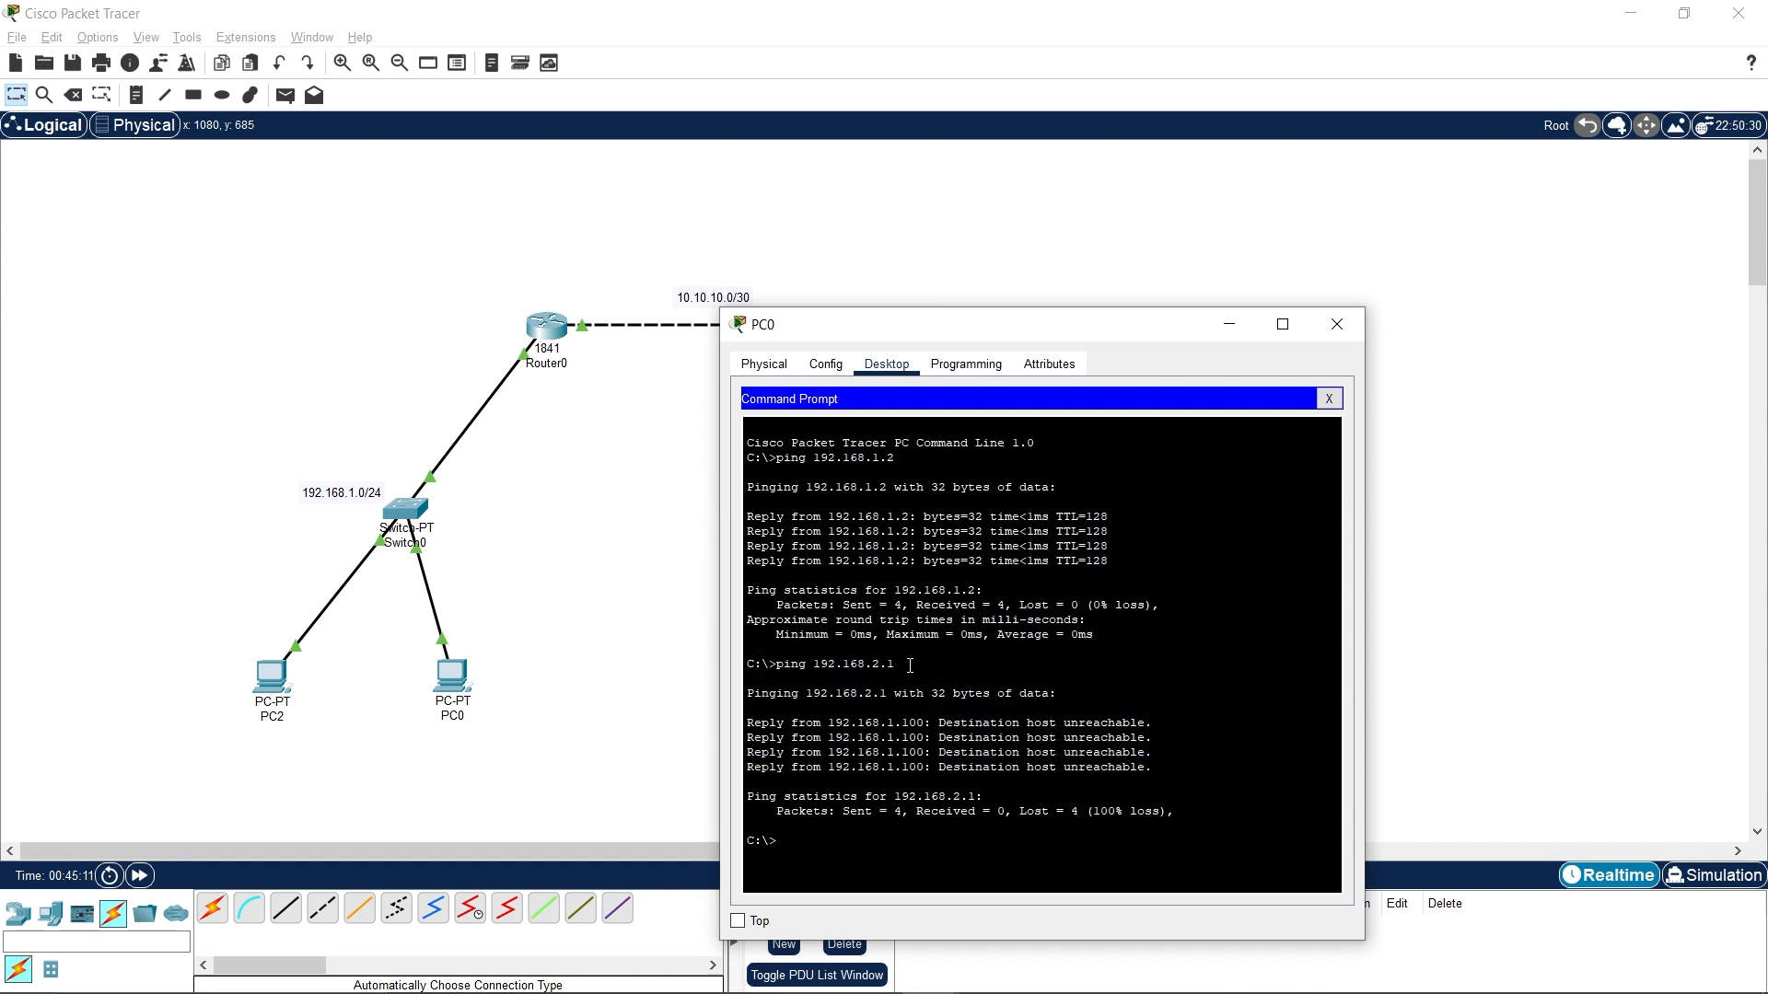
drag(897, 664, 745, 664)
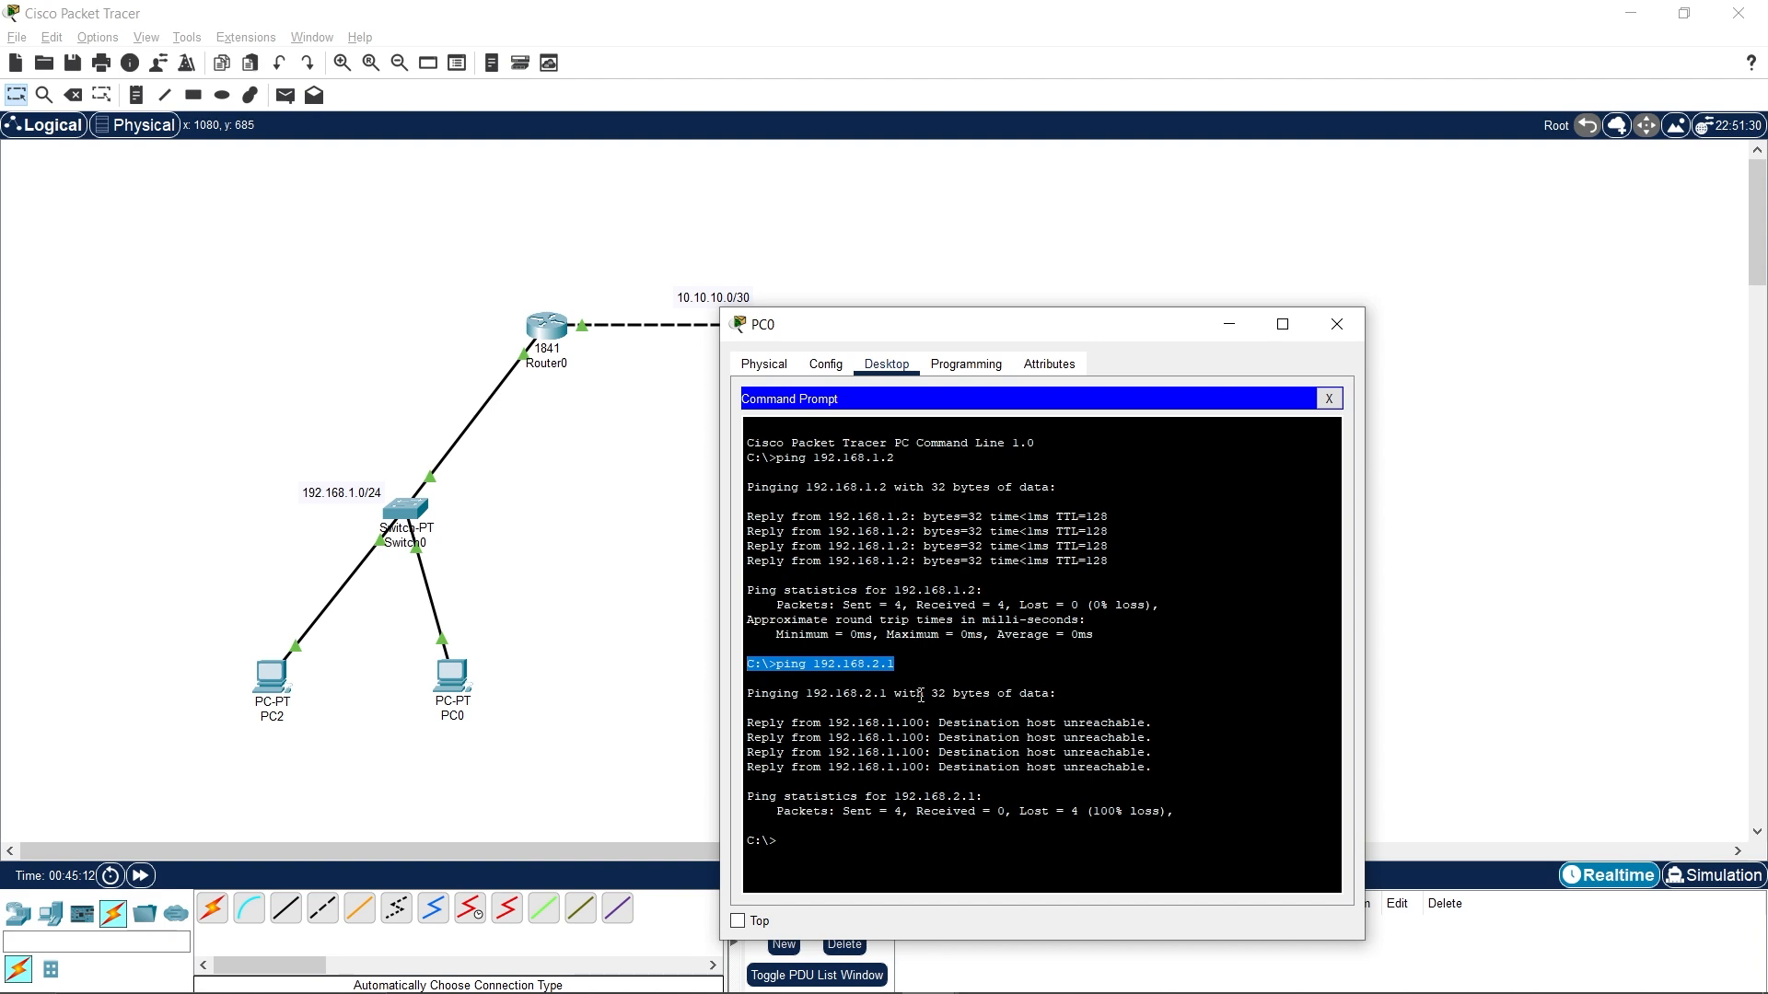
click(1282, 323)
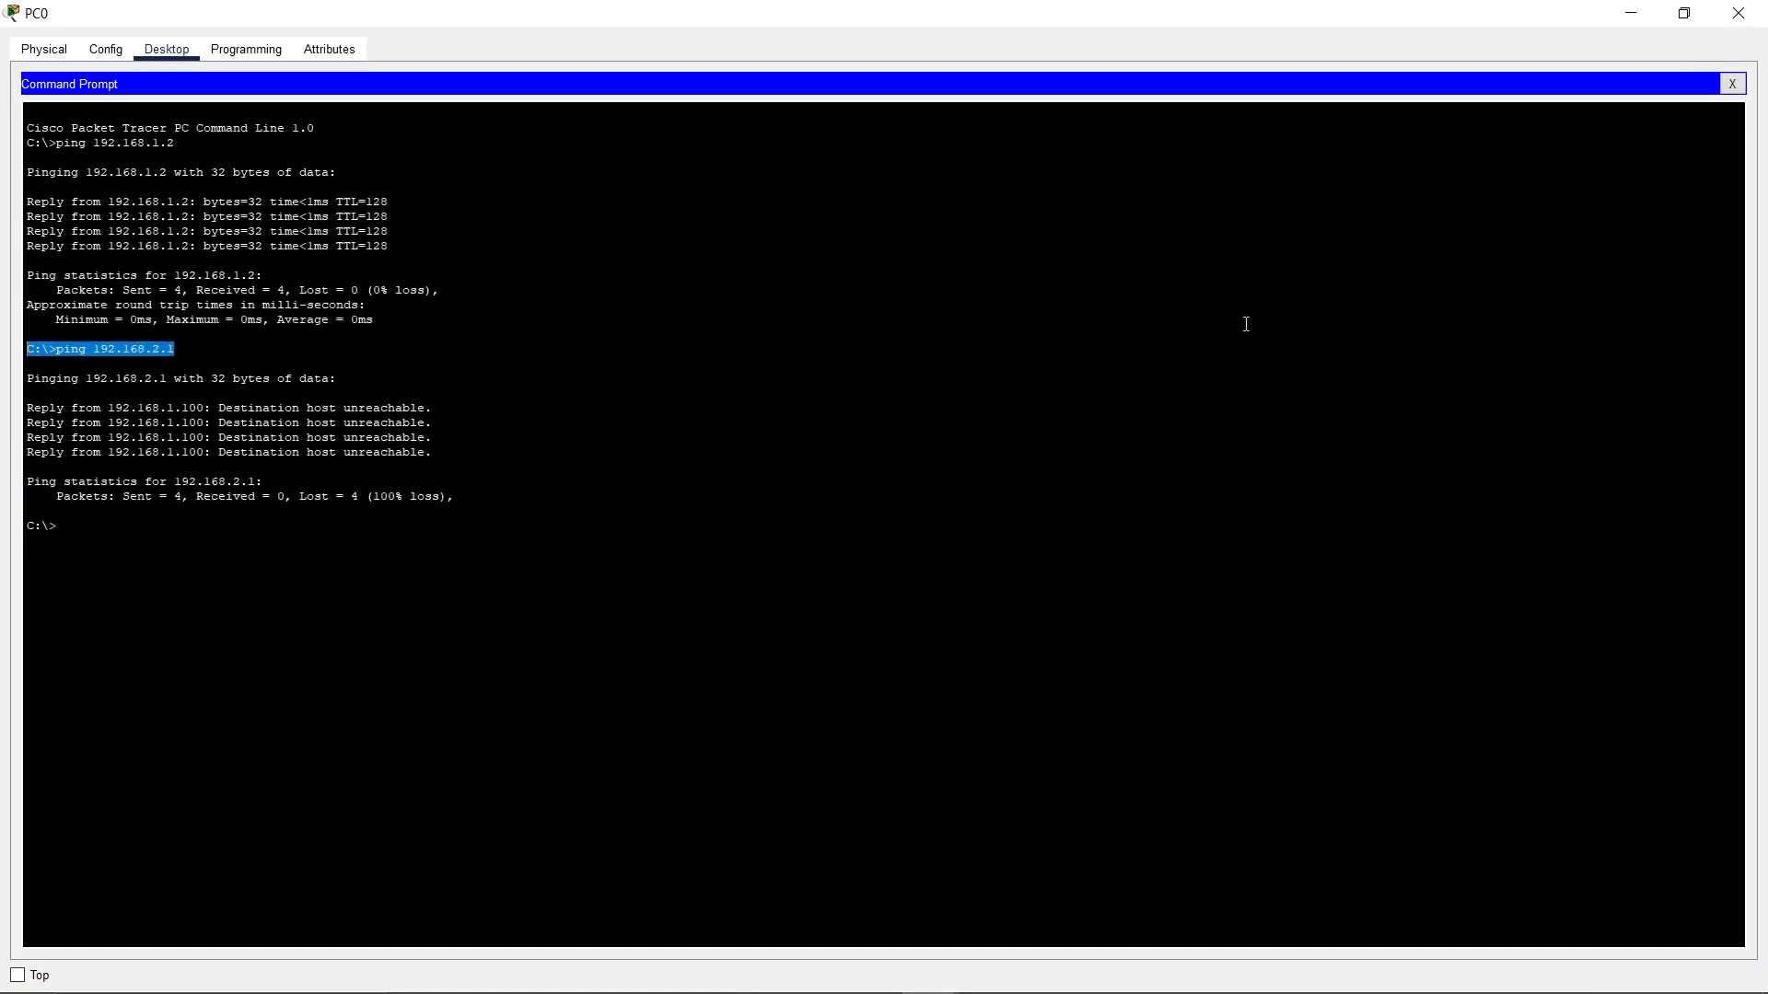
click(1738, 13)
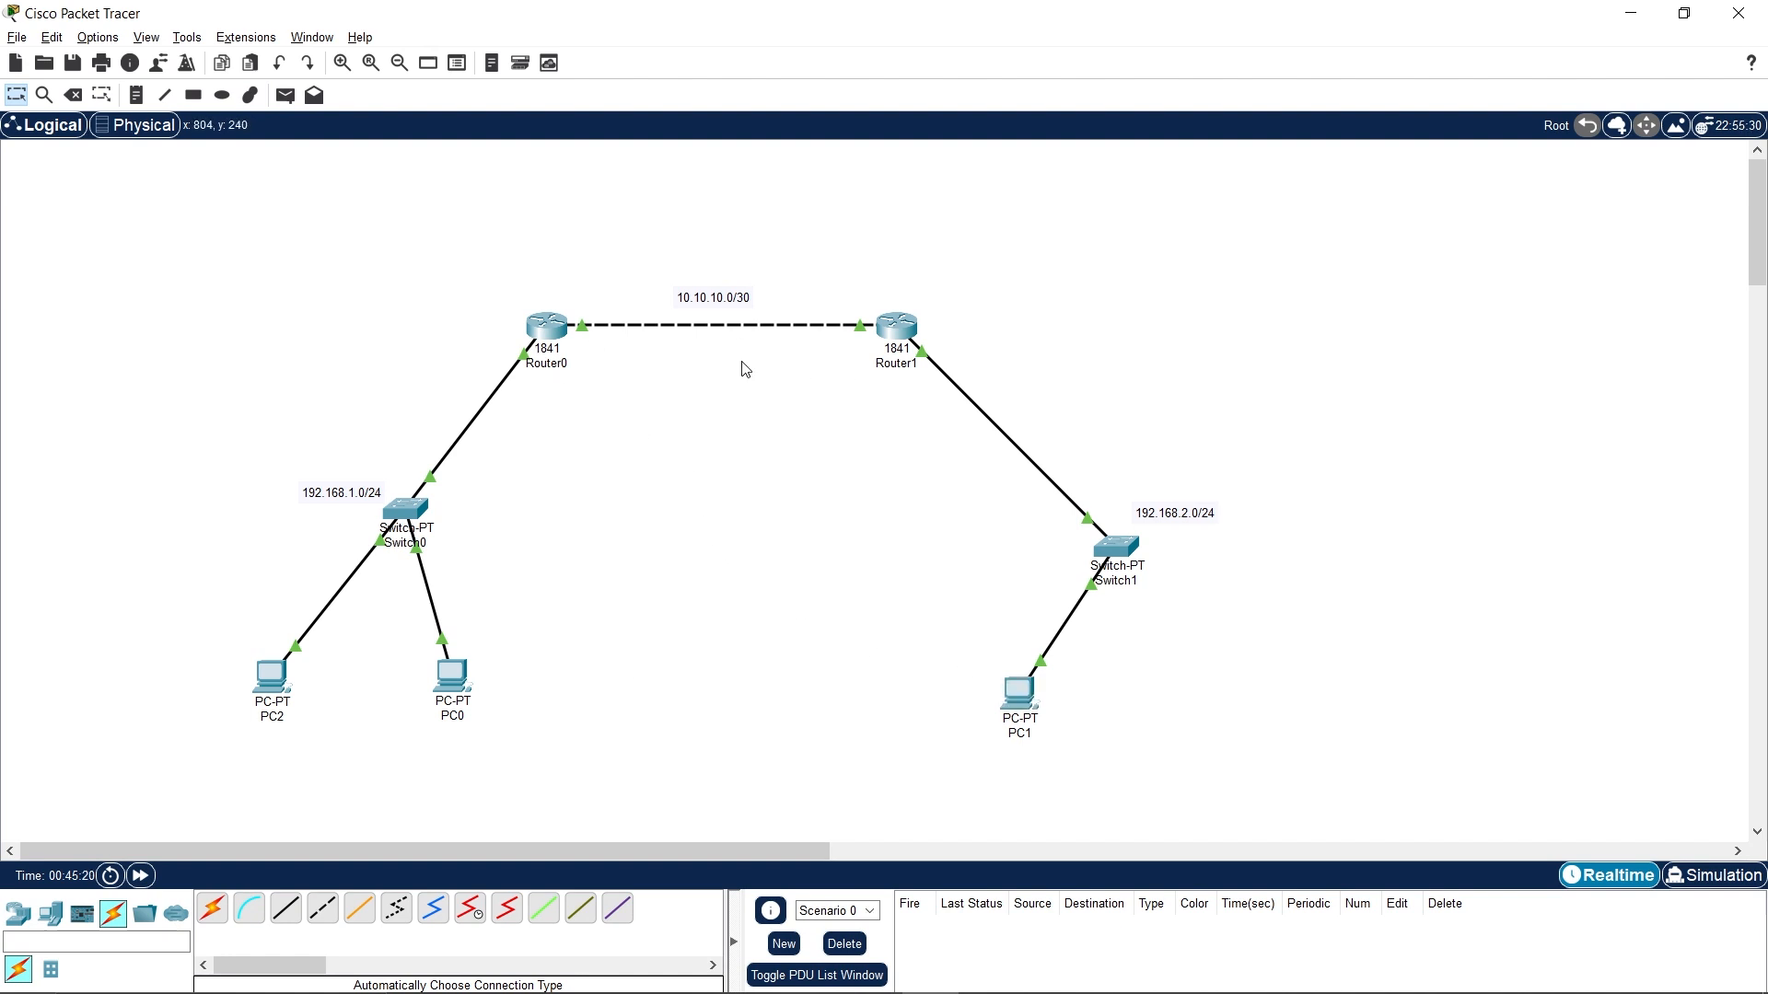
Open Router0's command line beside the topology and enter global configuration mode from the terminal with conf.
click(544, 337)
drag(682, 184, 1085, 191)
click(1078, 685)
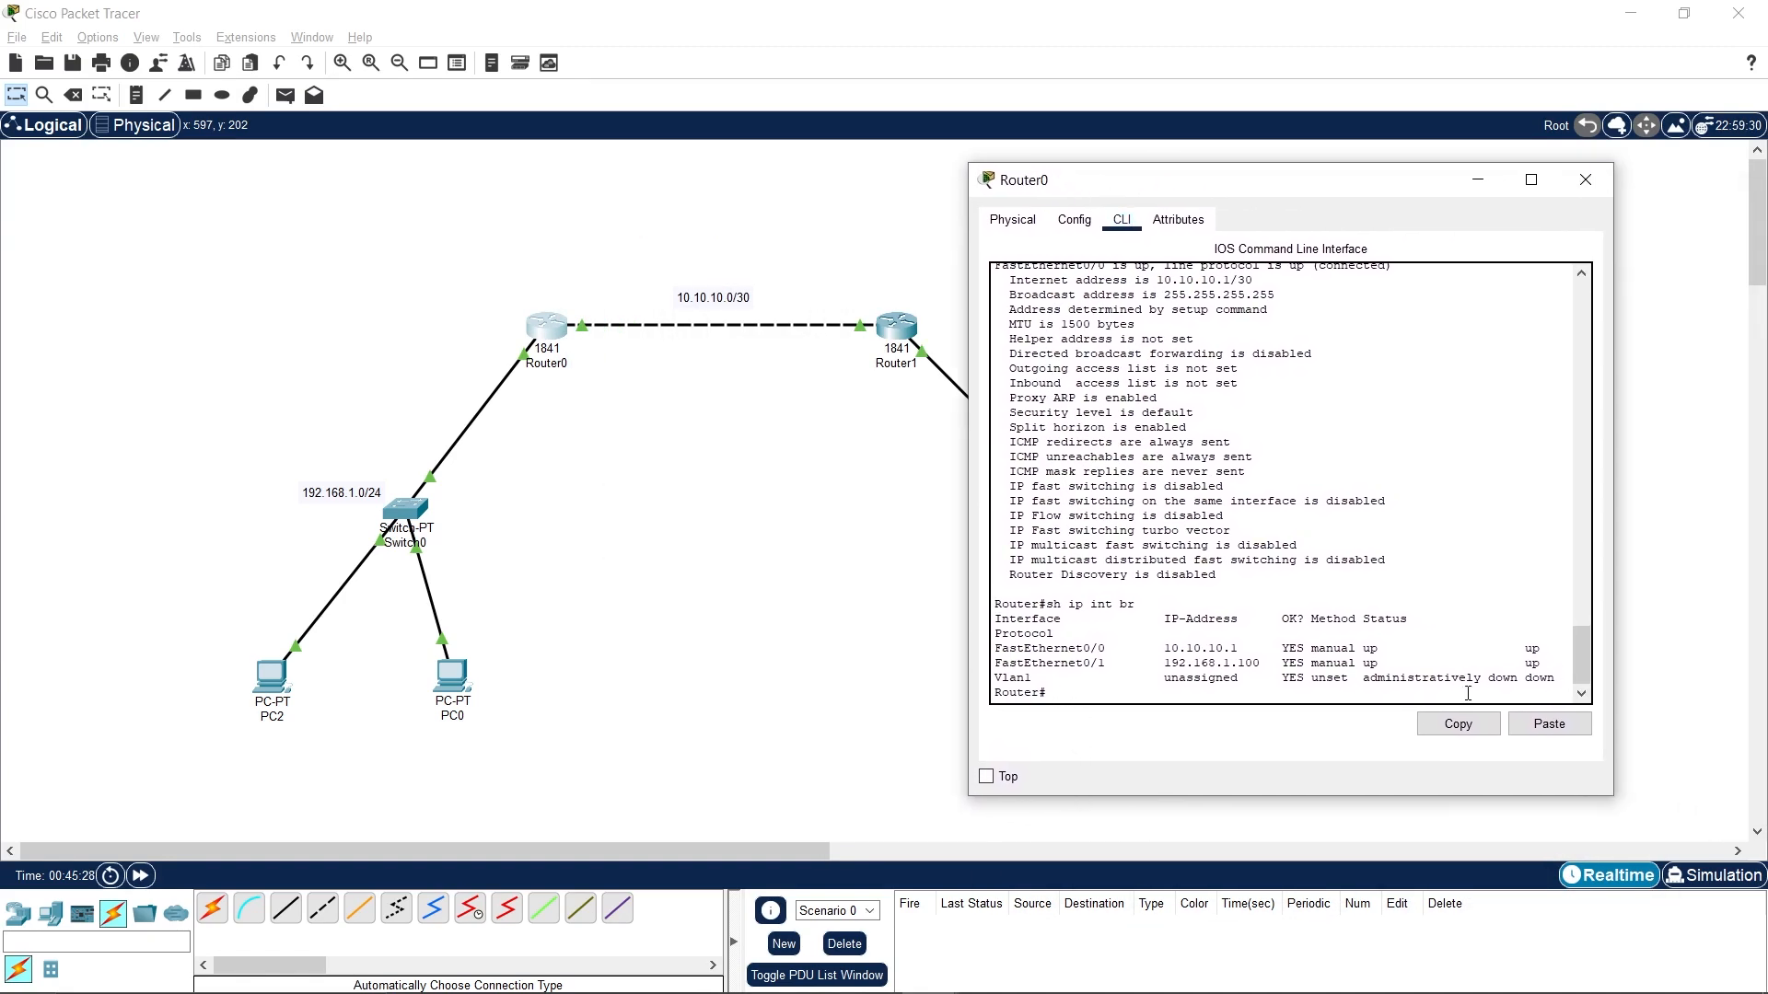
text(conf)
key(Return)
key(Return)
key(Return)
key(Return)
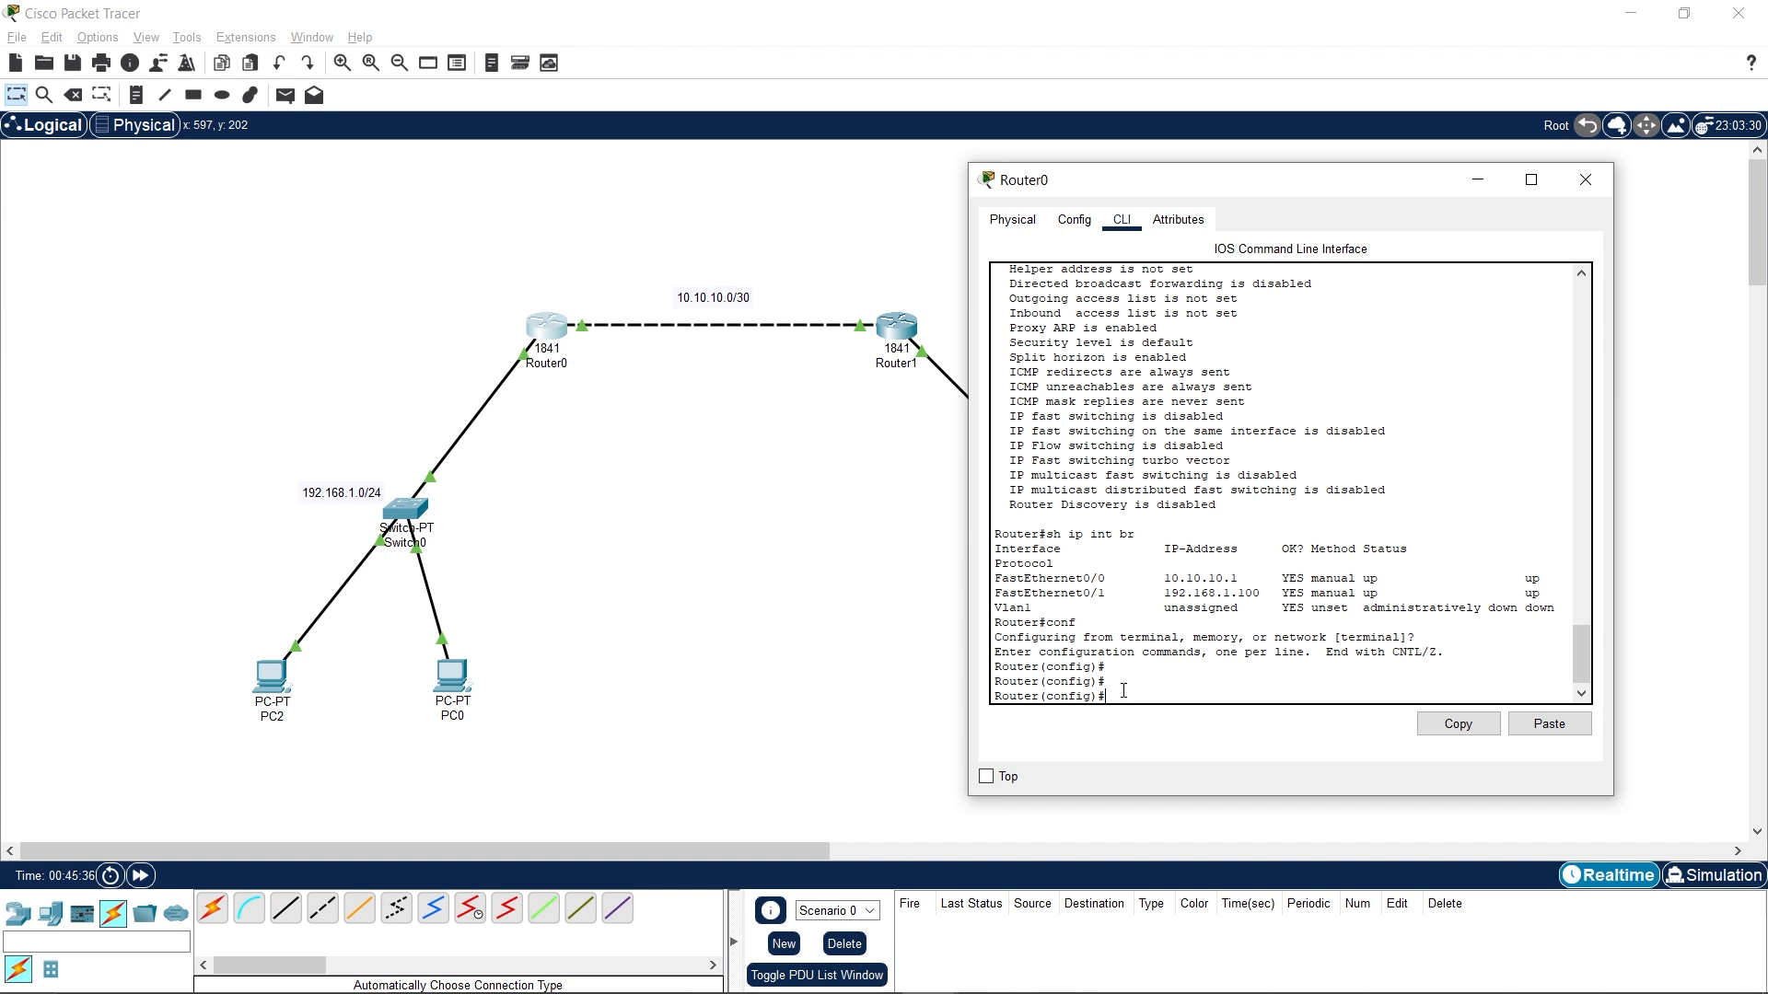
Add a static route on Router0 to 192.168.2.0 with mask 255.255.255.0 via next hop 10.10.10.2.
text(ip route 192.168.2.0 255.2)
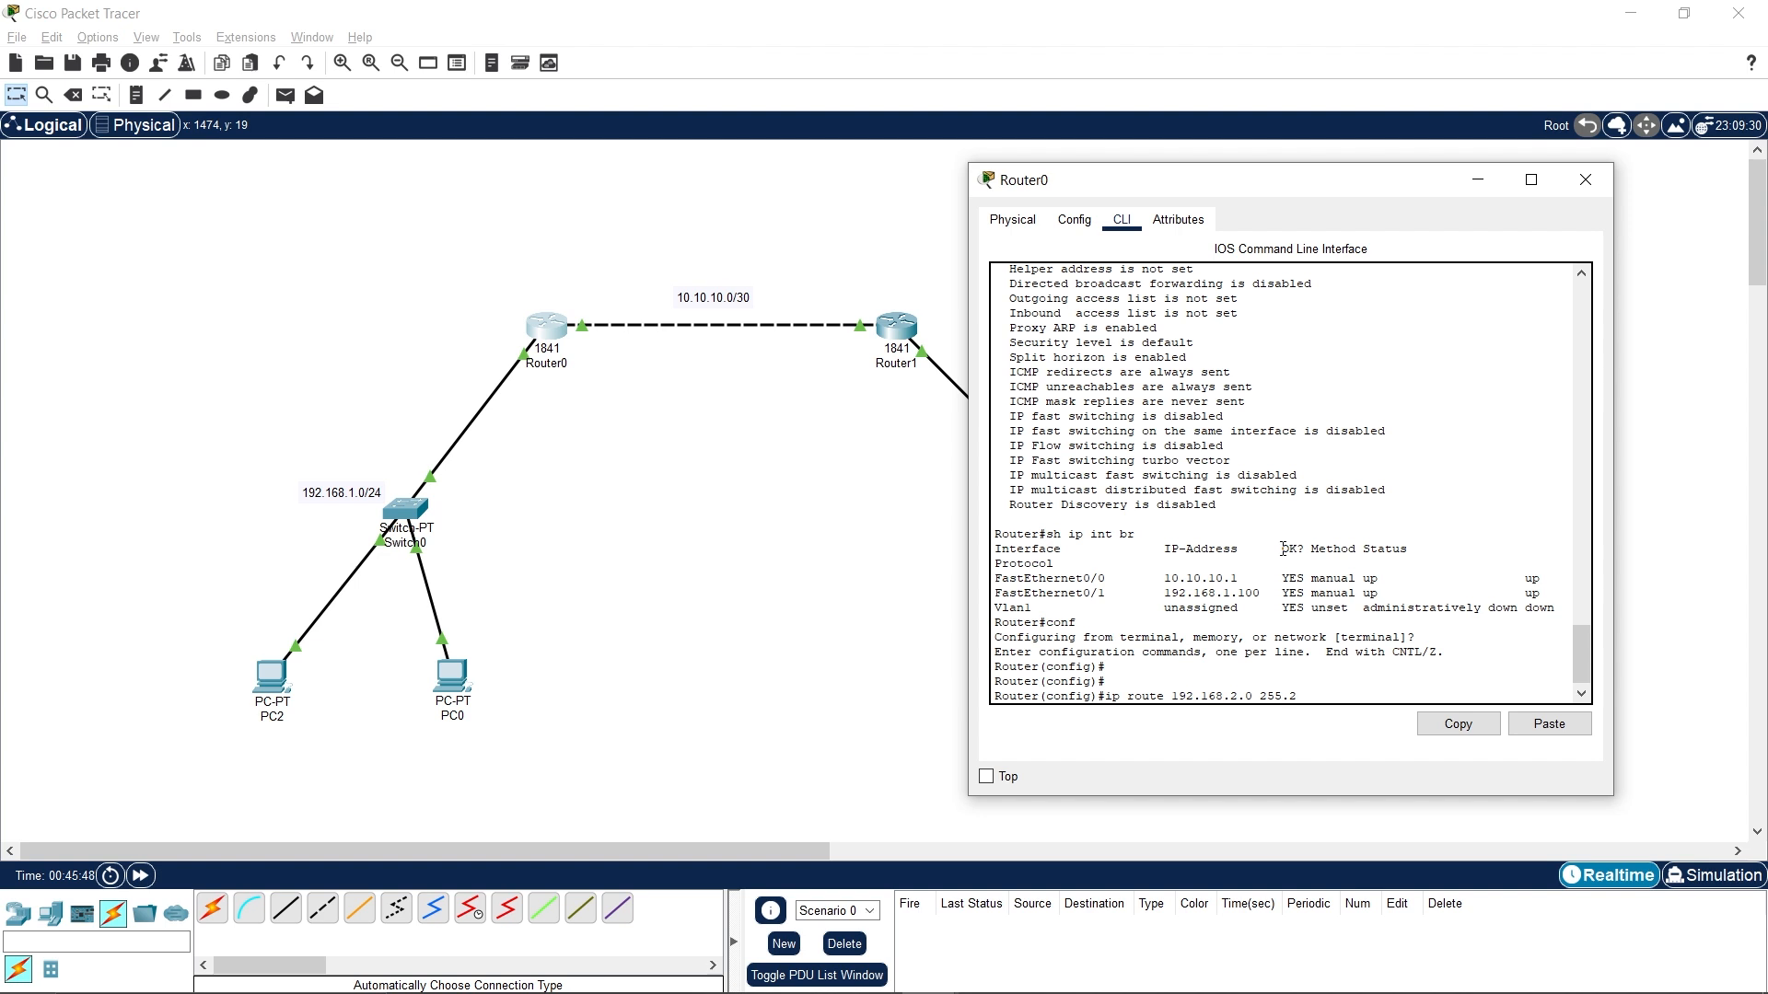
text(55.255.0 10.10.10.2)
key(Return)
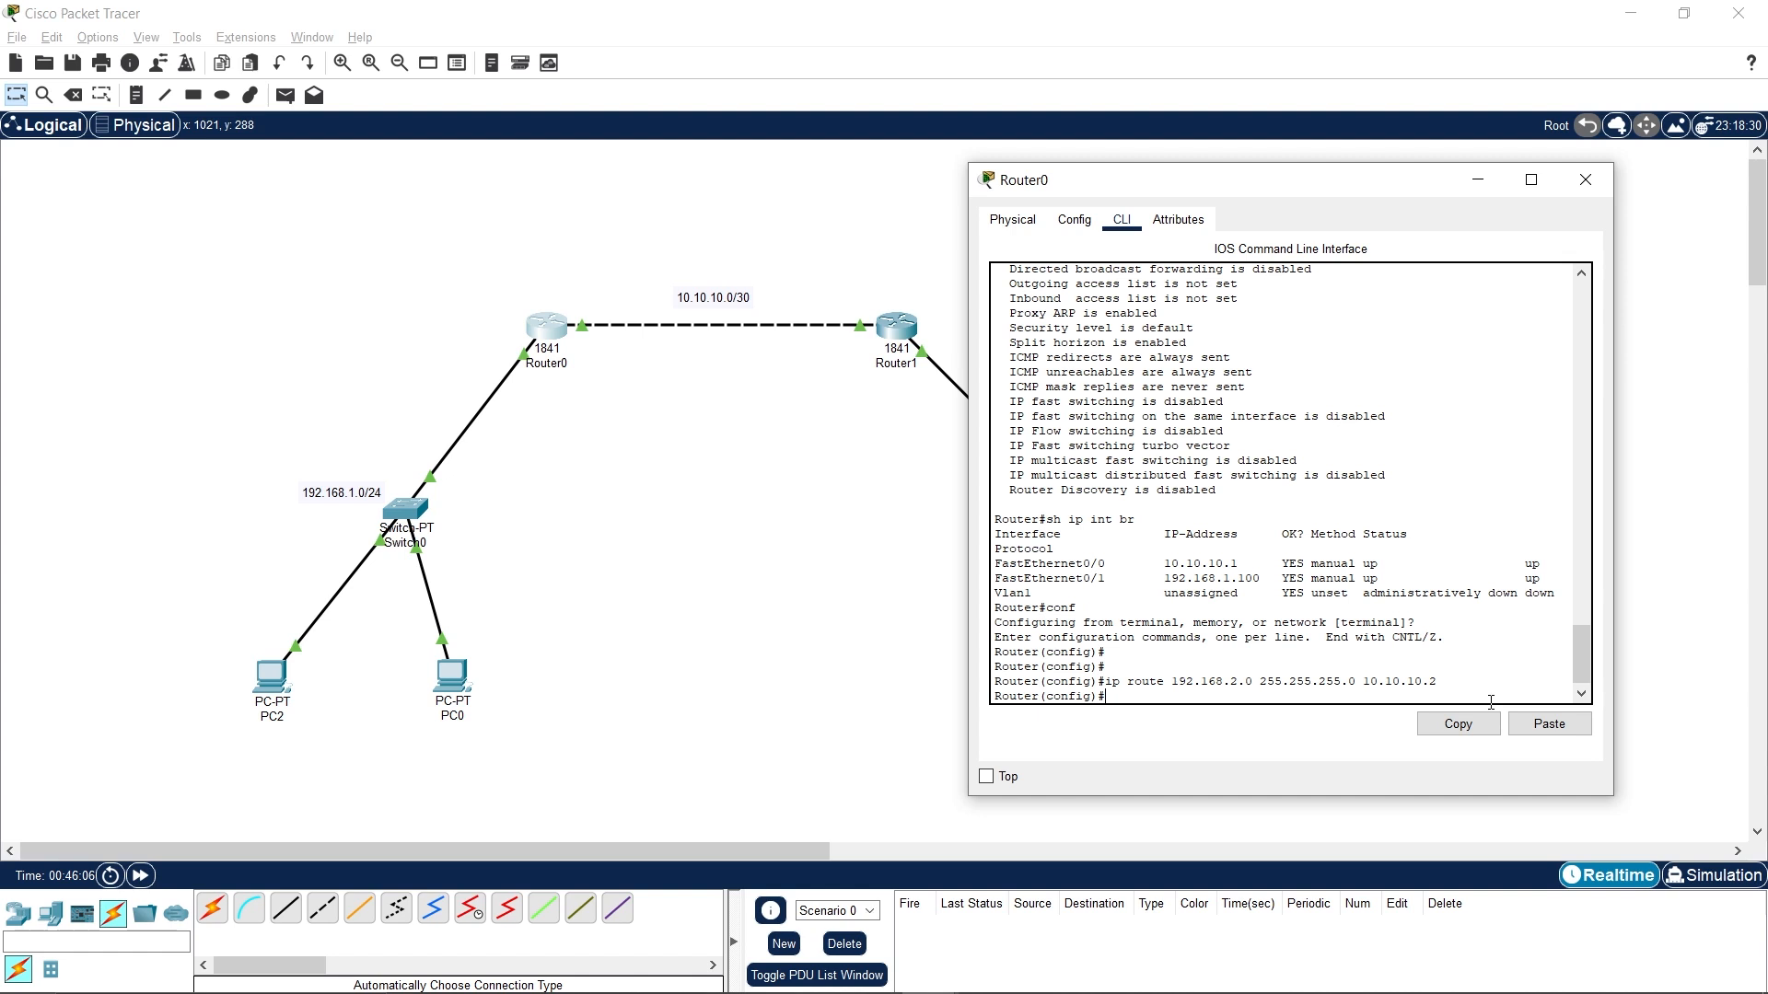
Leave global configuration mode on Router0, examine the static route entry in its IP routing table, and close its window.
text(exit)
key(Return)
key(Return)
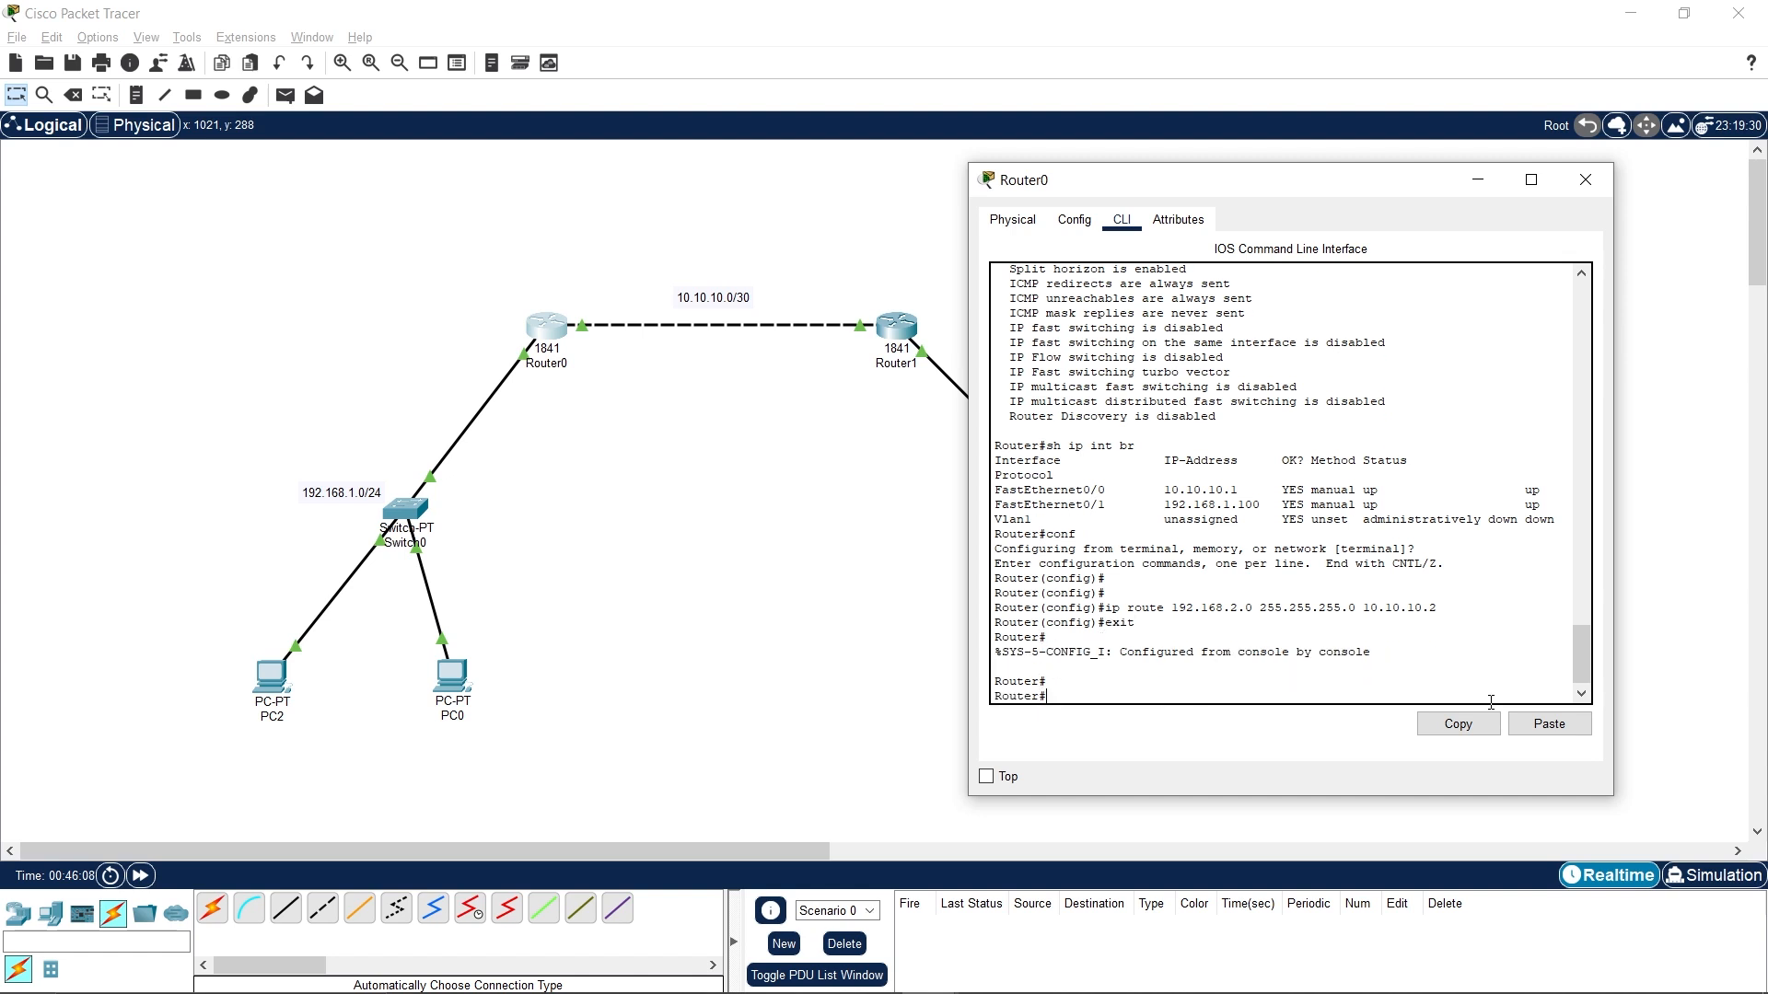
text(sh ip )
text(rou)
key(Tab)
key(Return)
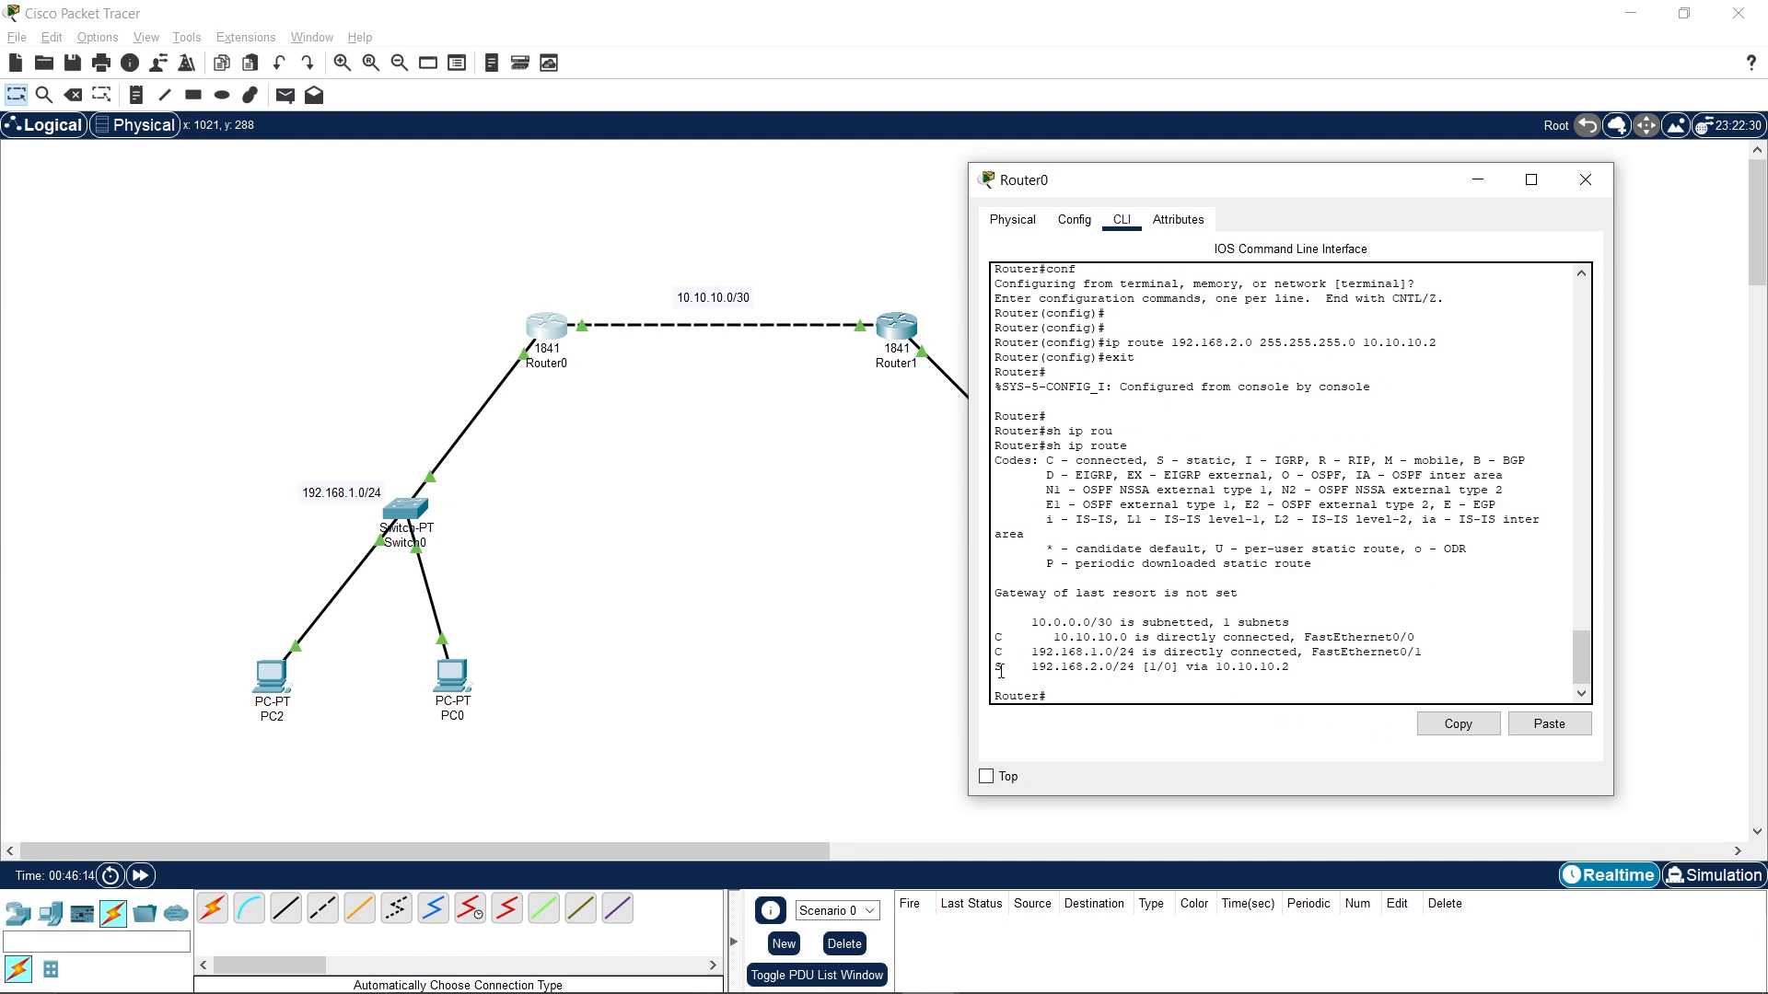
drag(997, 667, 1291, 667)
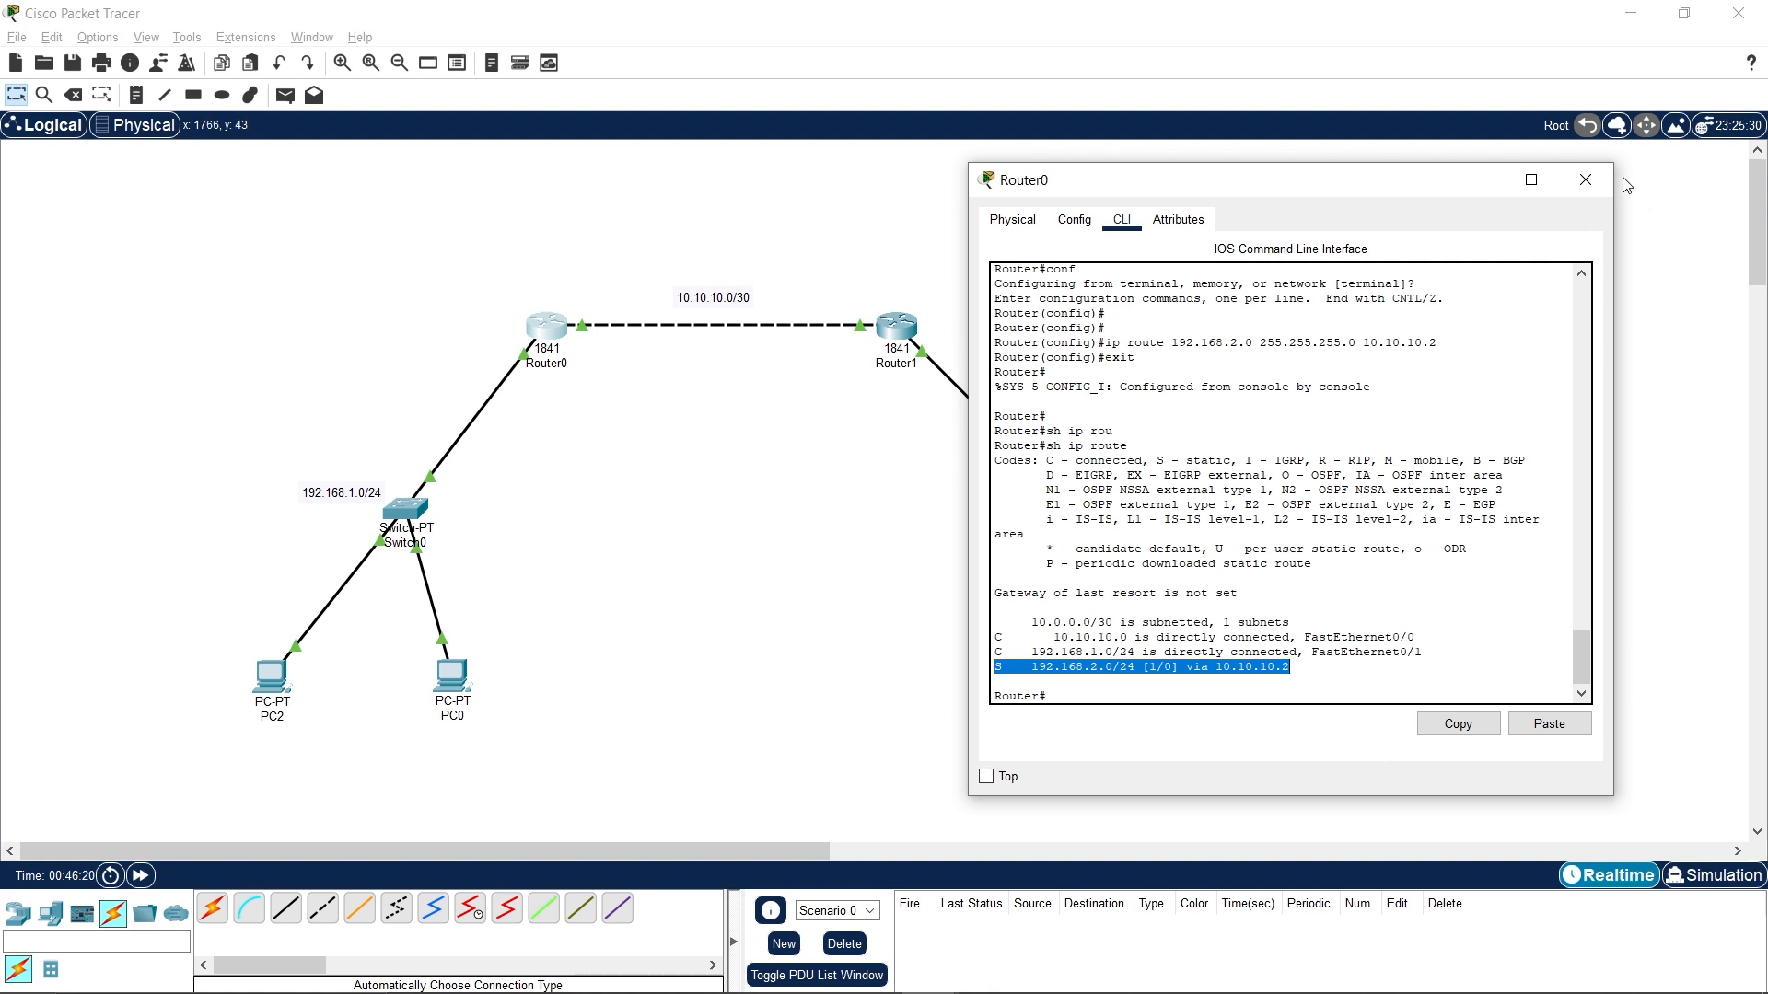
click(1586, 180)
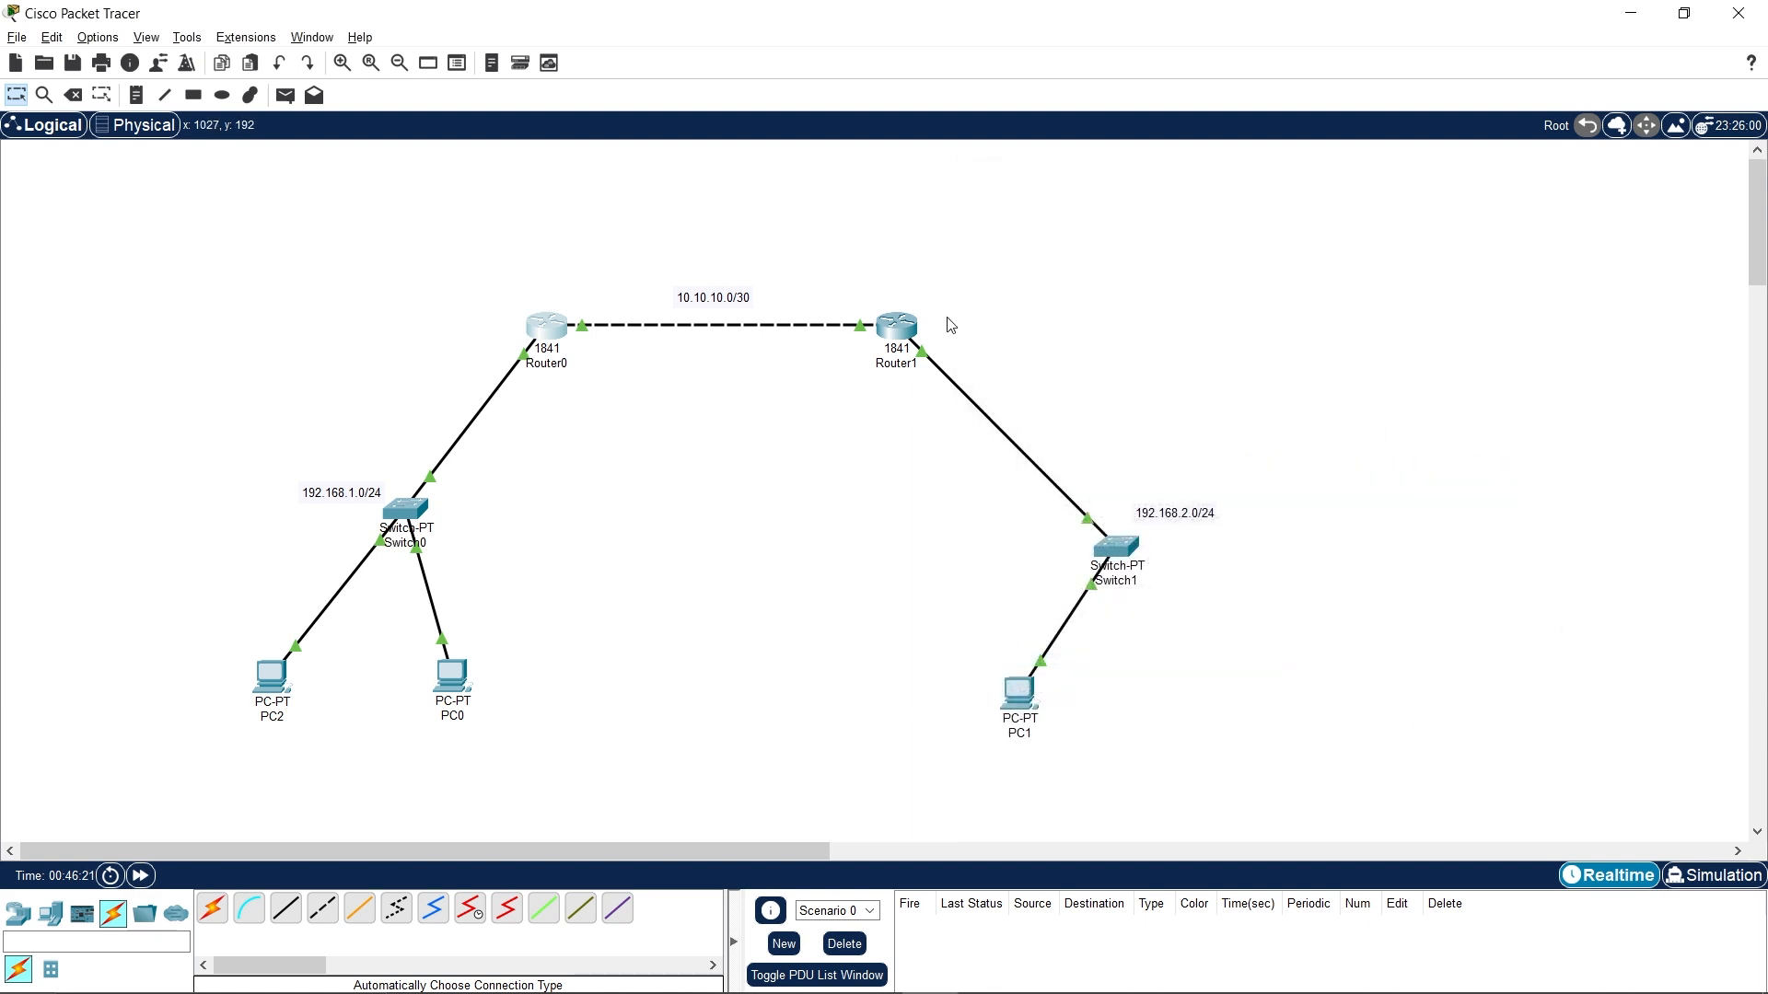
Review Router1's FastEthernet0/0 addressing and bring its command line back to global configuration mode.
click(897, 326)
drag(746, 192, 770, 434)
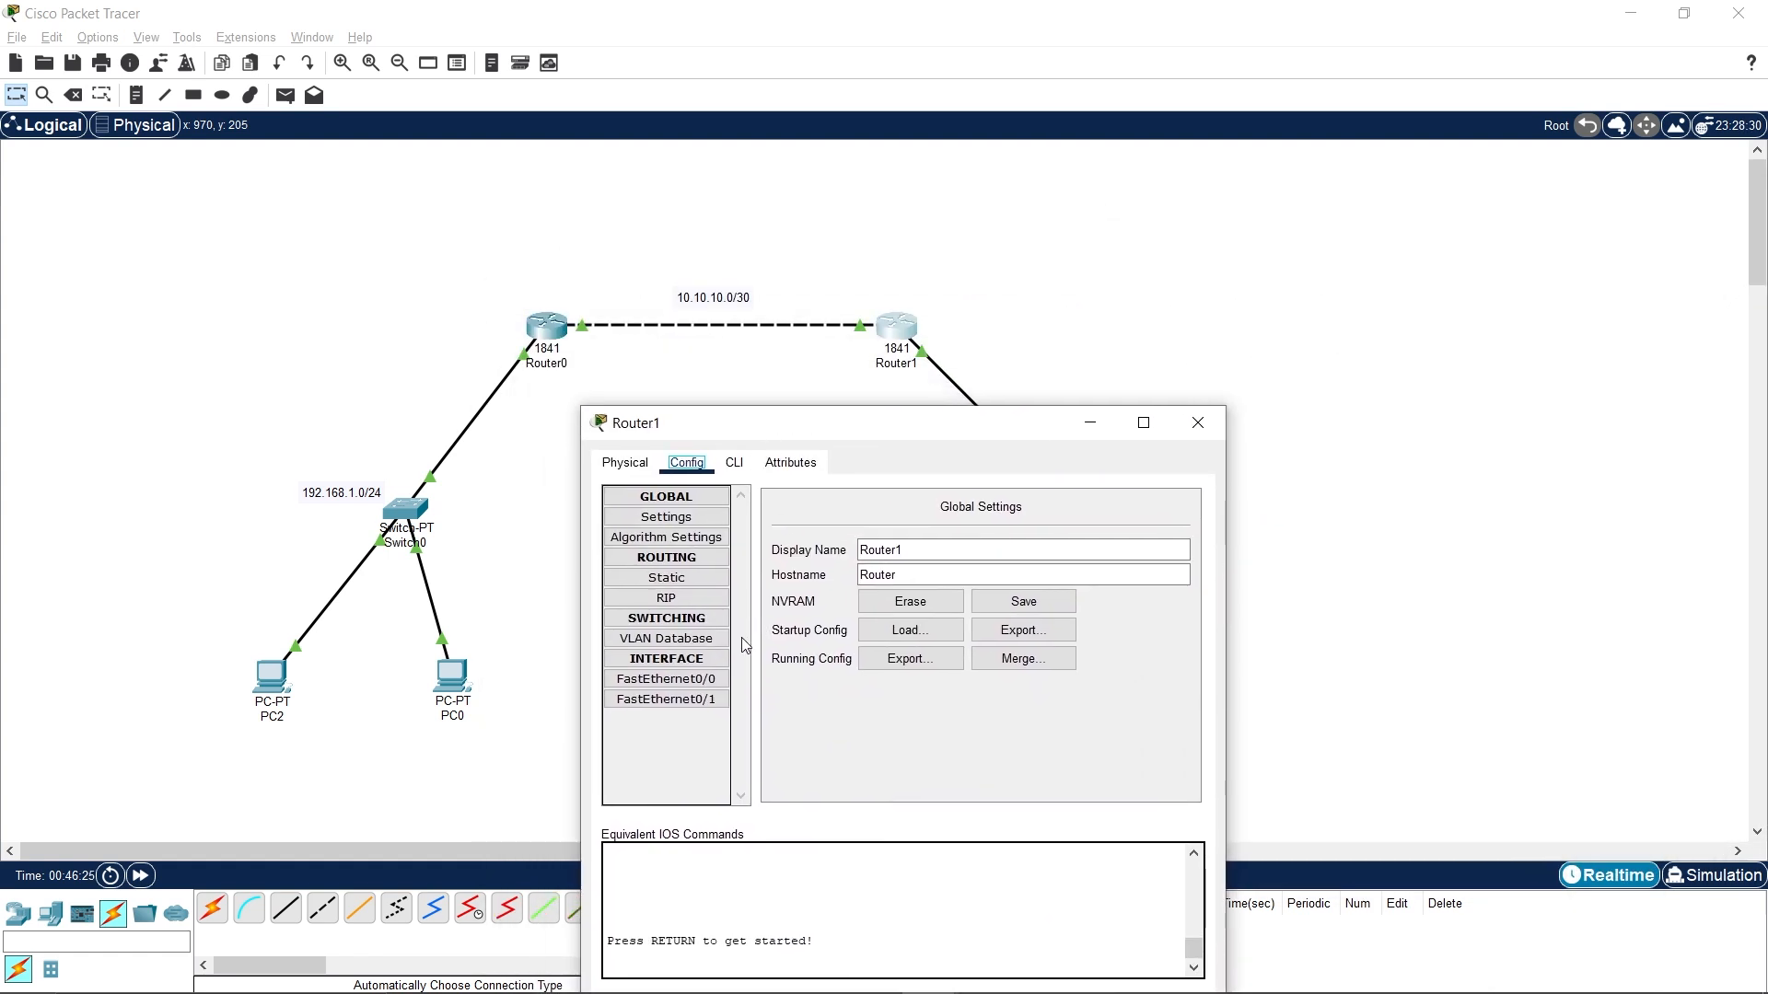
click(687, 686)
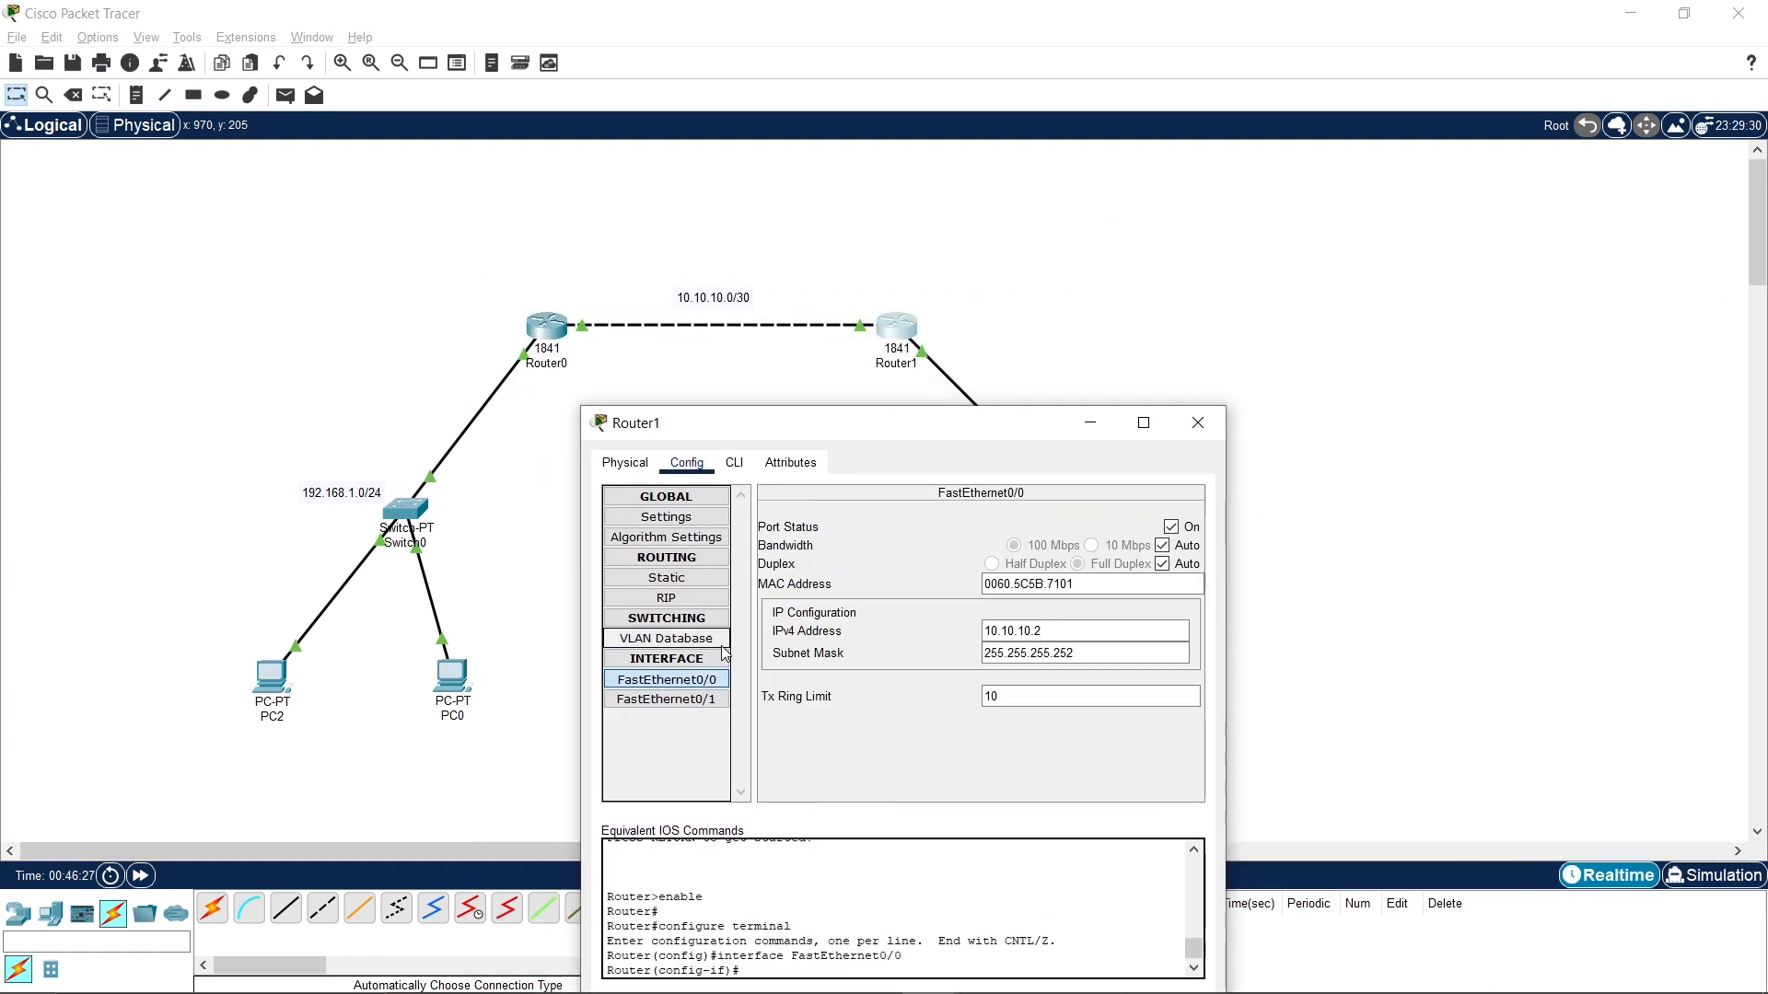
click(734, 463)
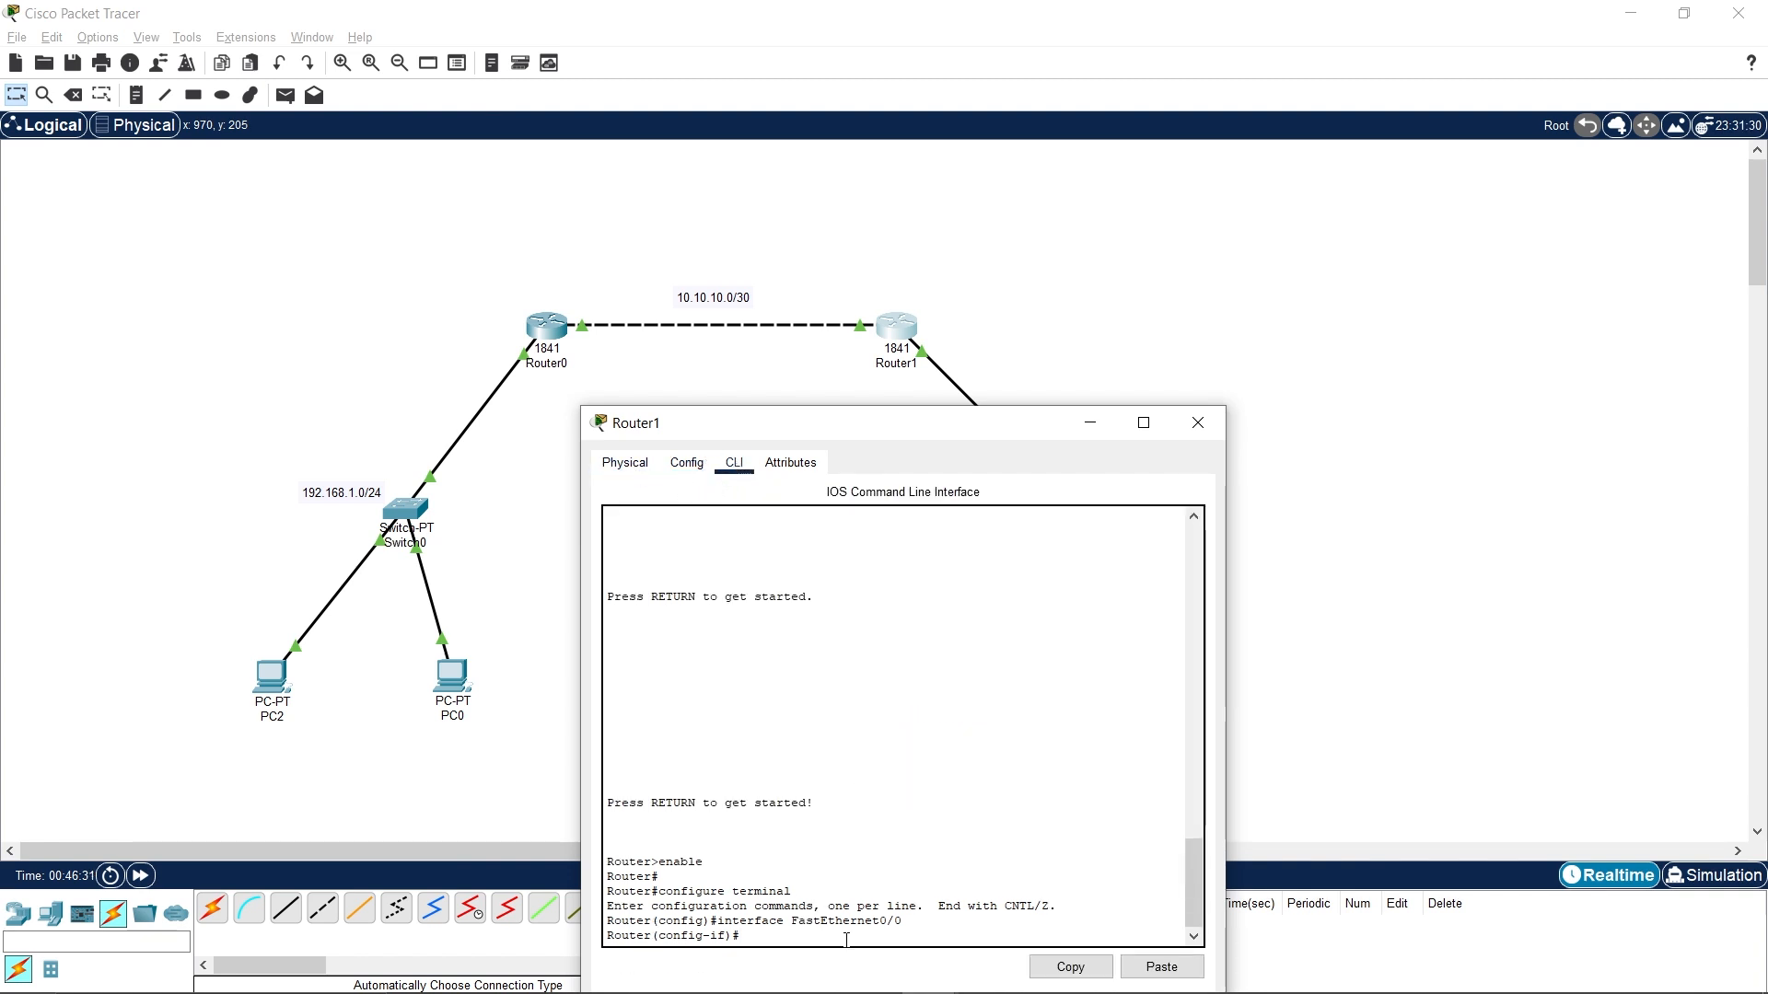
text(exit)
key(Return)
key(Return)
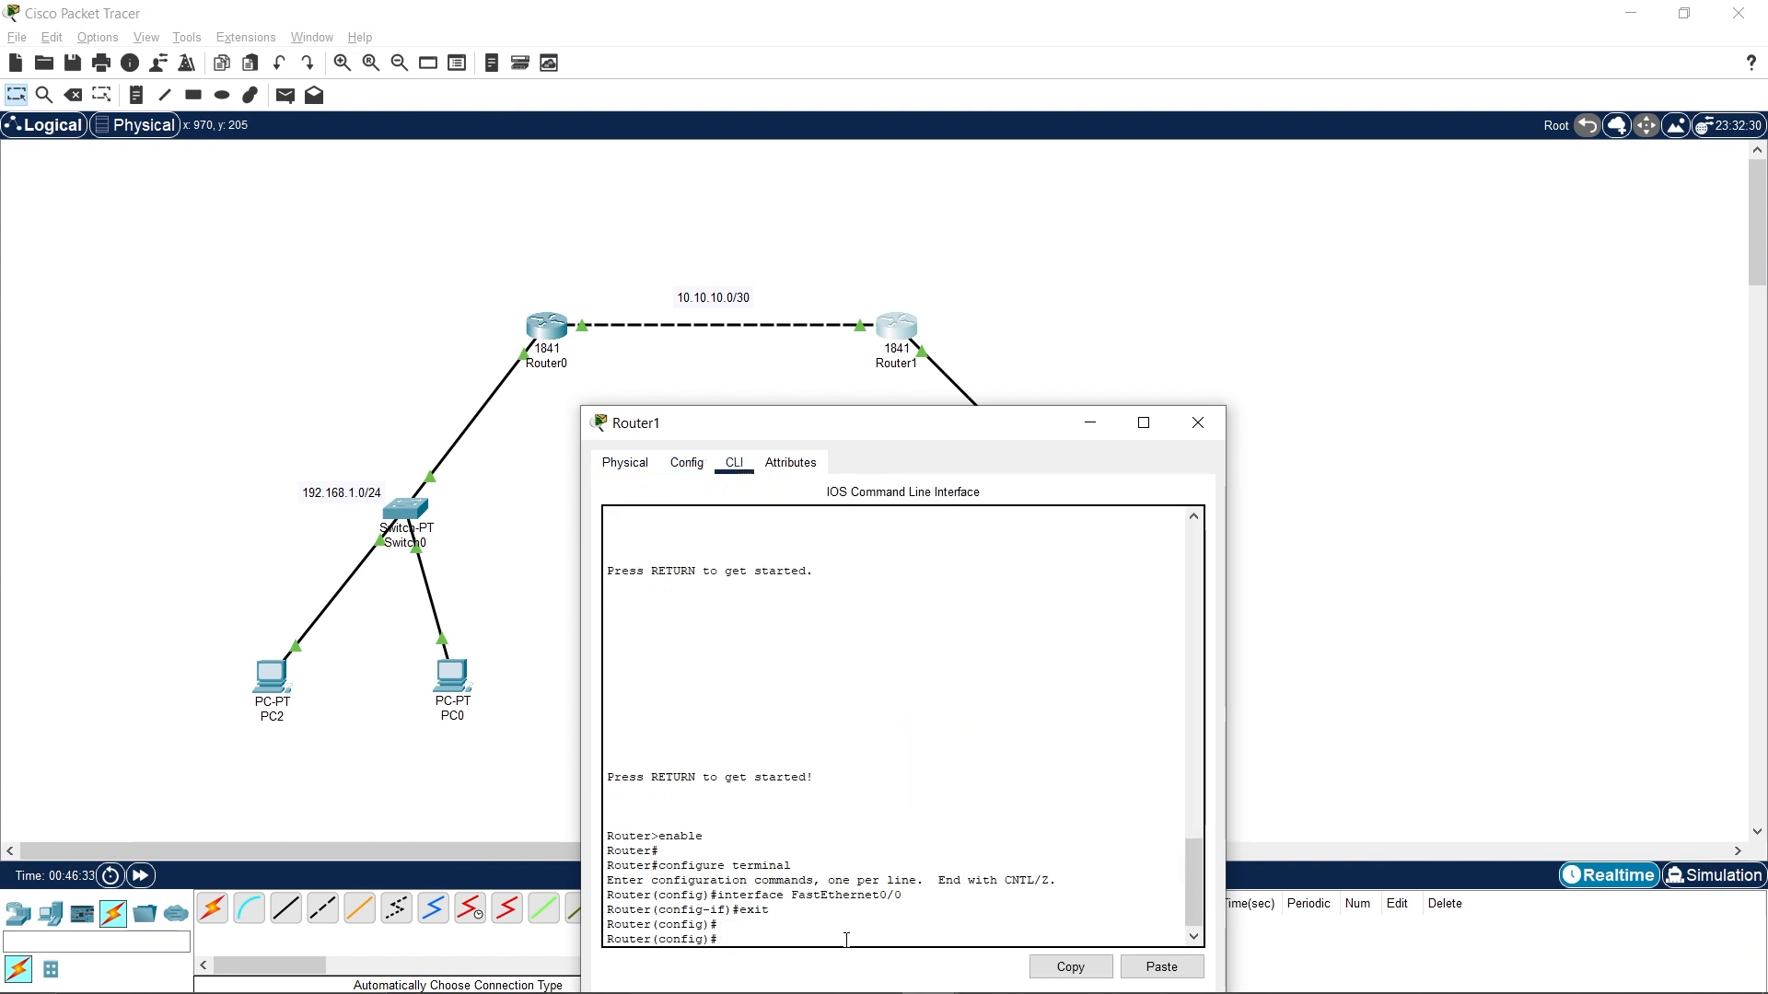
text(sh ip)
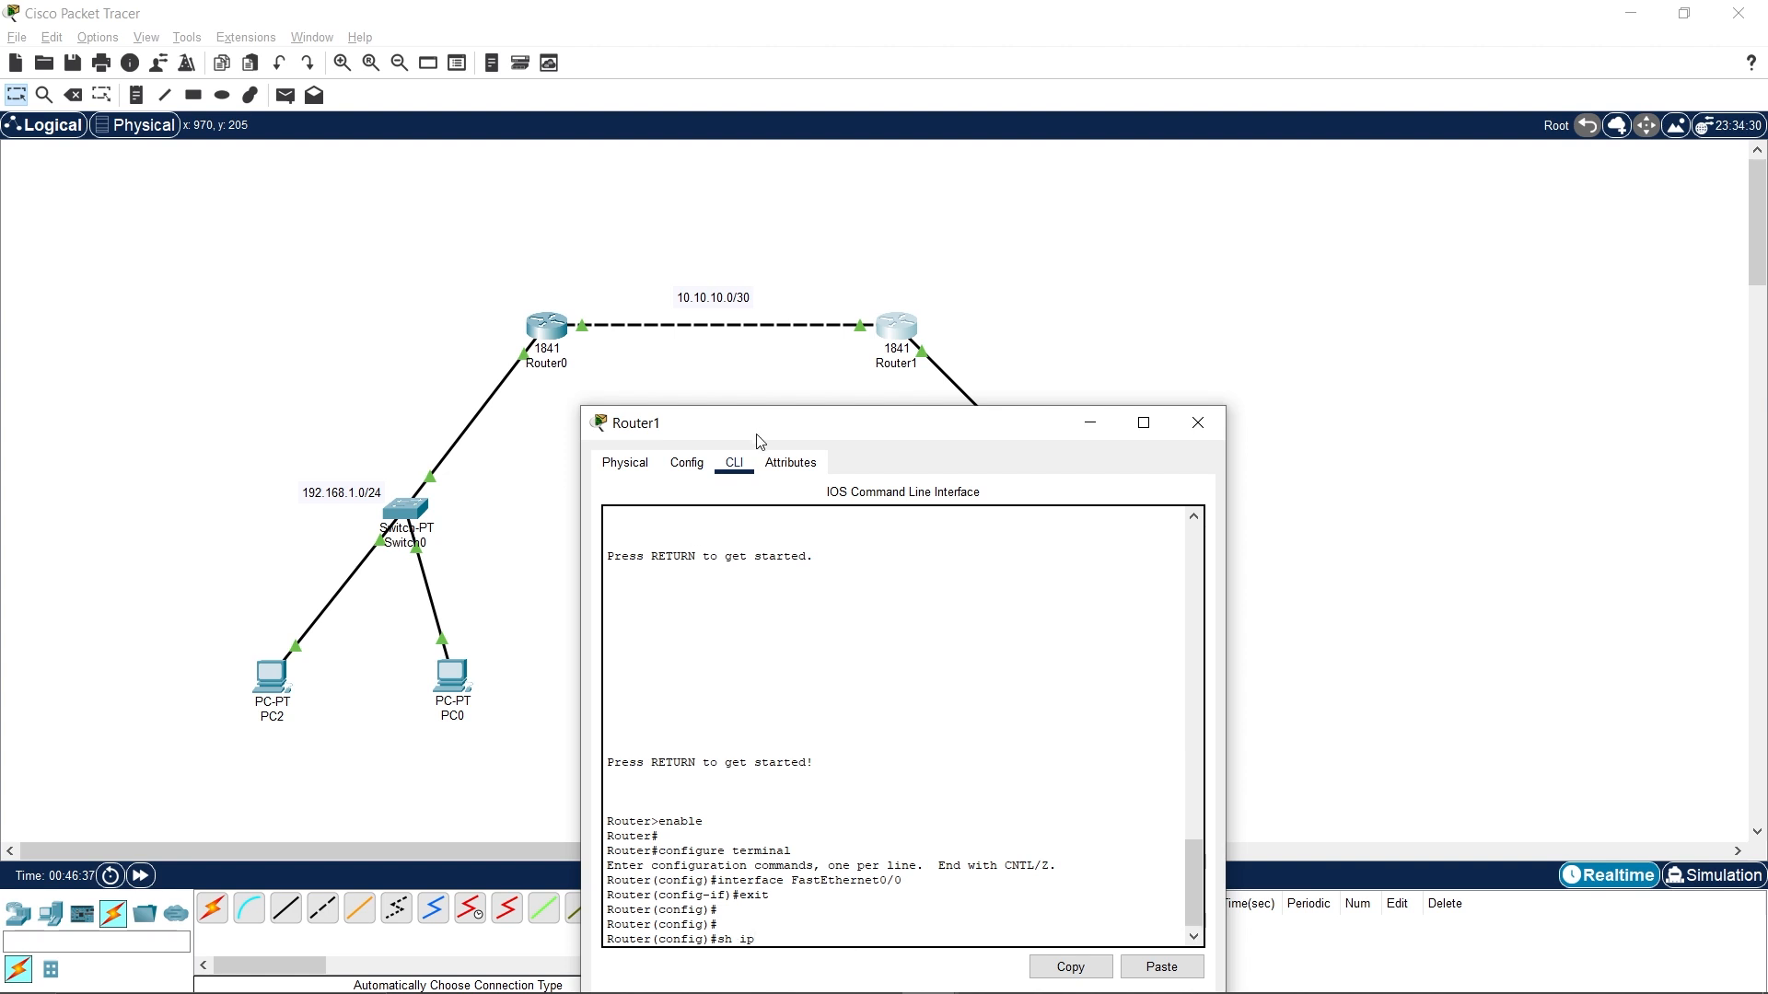
drag(759, 440, 1045, 301)
key(BackSpace)
key(BackSpace)
key(BackSpace)
key(BackSpace)
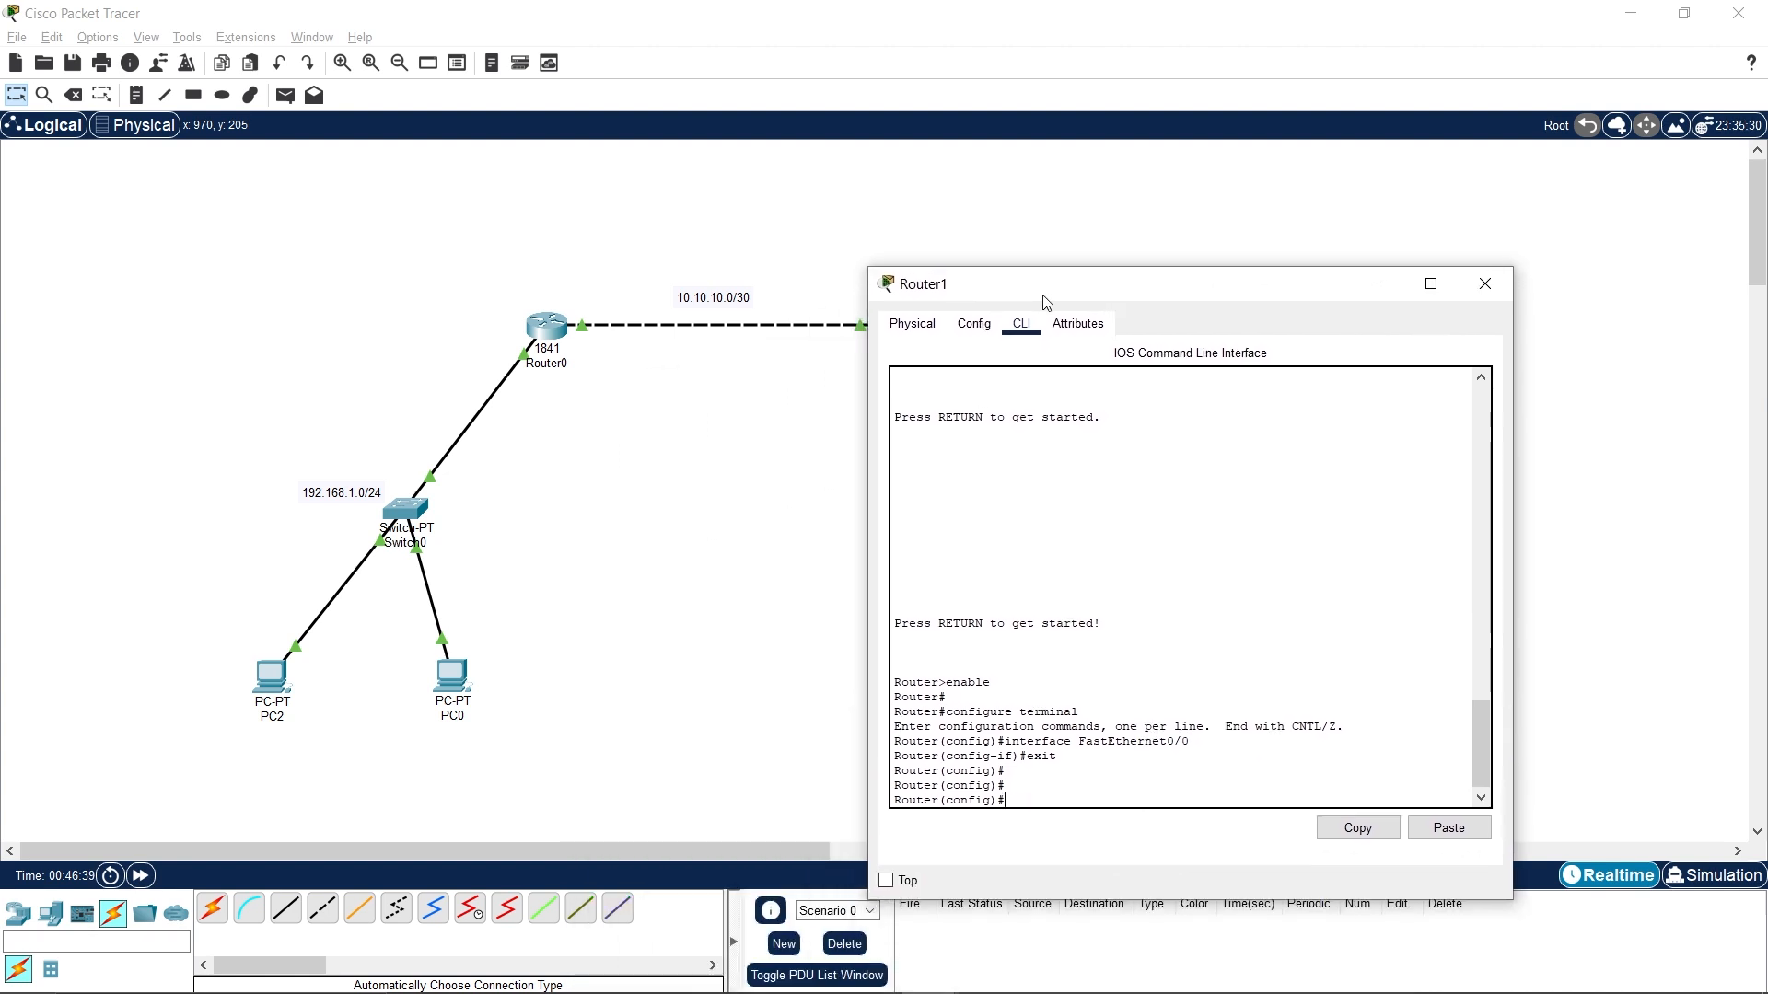
Add a static route on Router1 to 192.168.1.0 with mask 255.255.255.0 via next hop 10.10.10.1, and close its window.
text(ip)
text( rou)
key(Tab)
text(te)
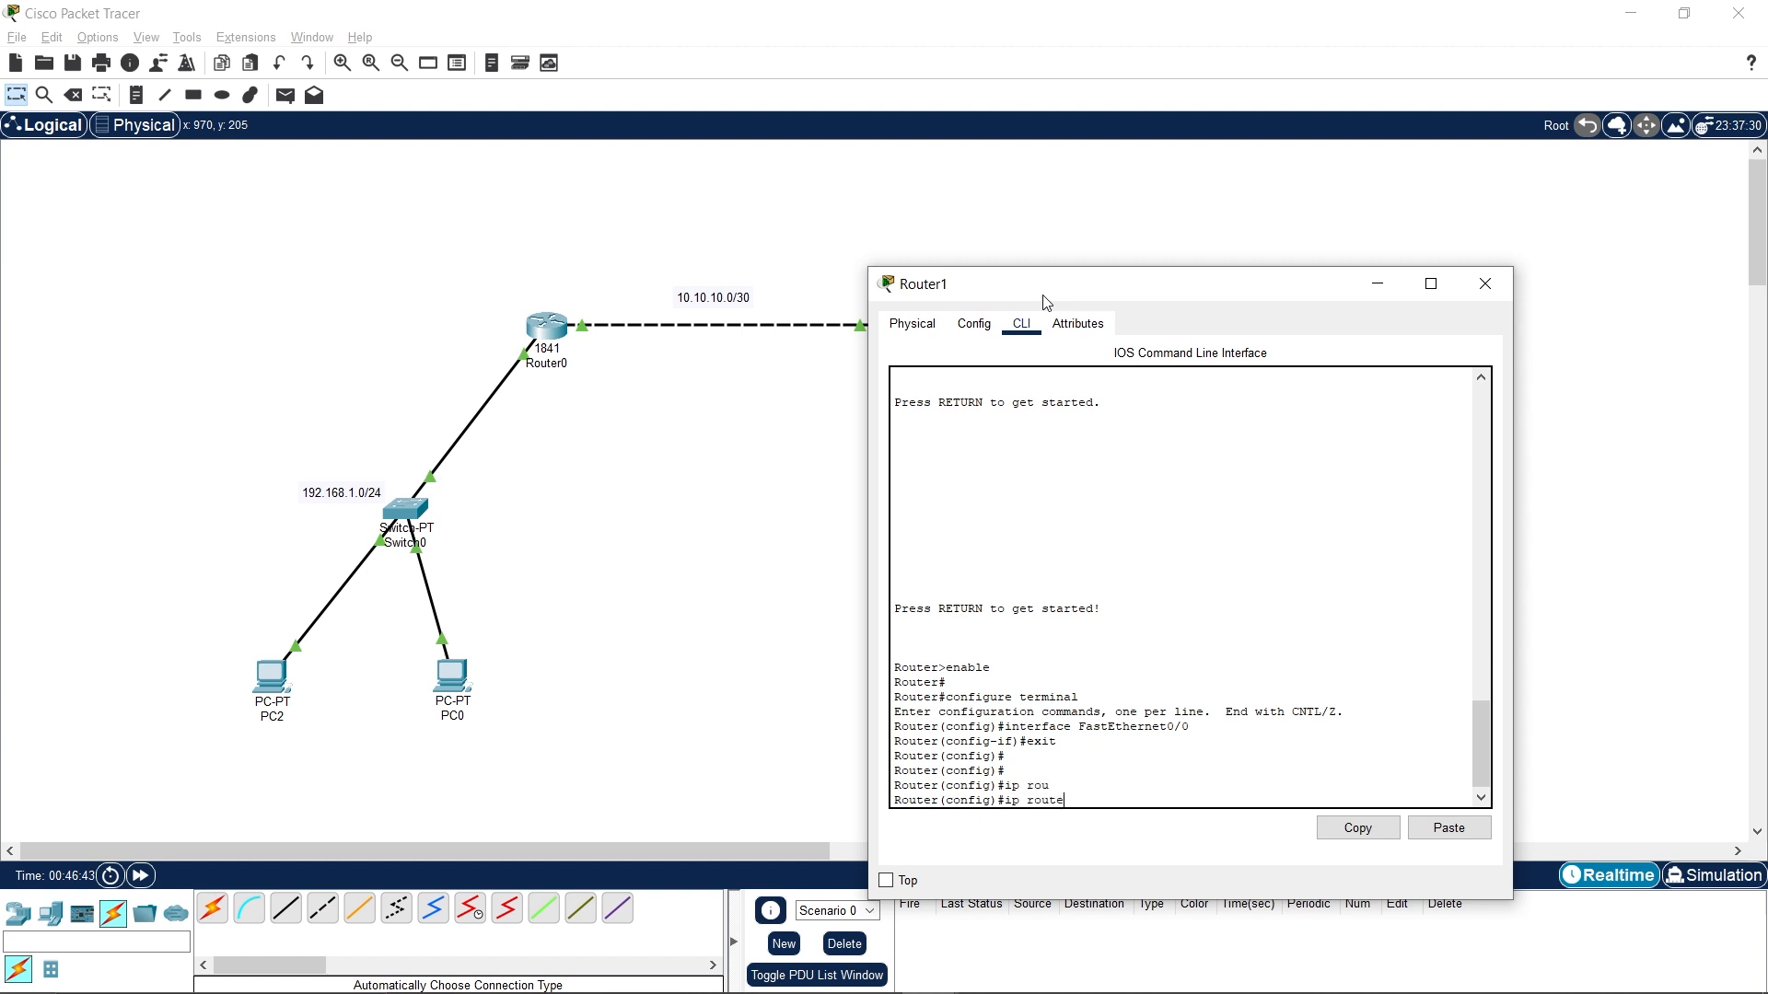
text( 192.168.1.0 255.255.255.0 10.10.10.1)
key(Return)
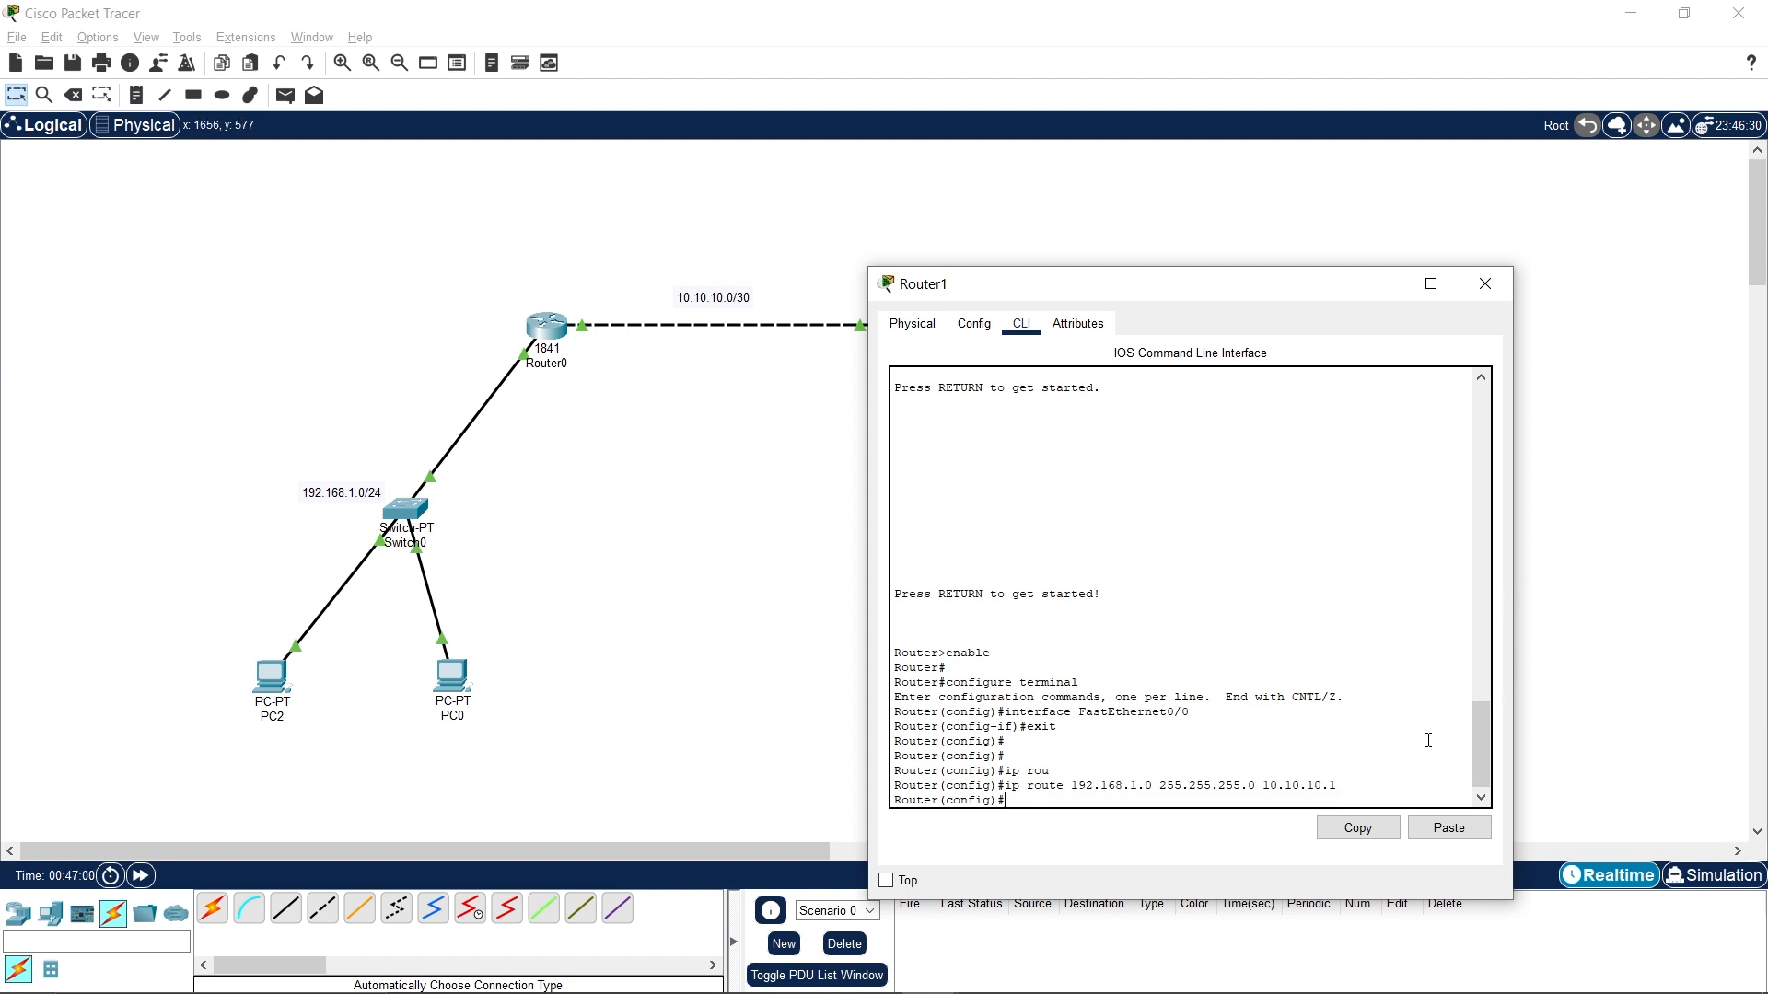
click(1484, 282)
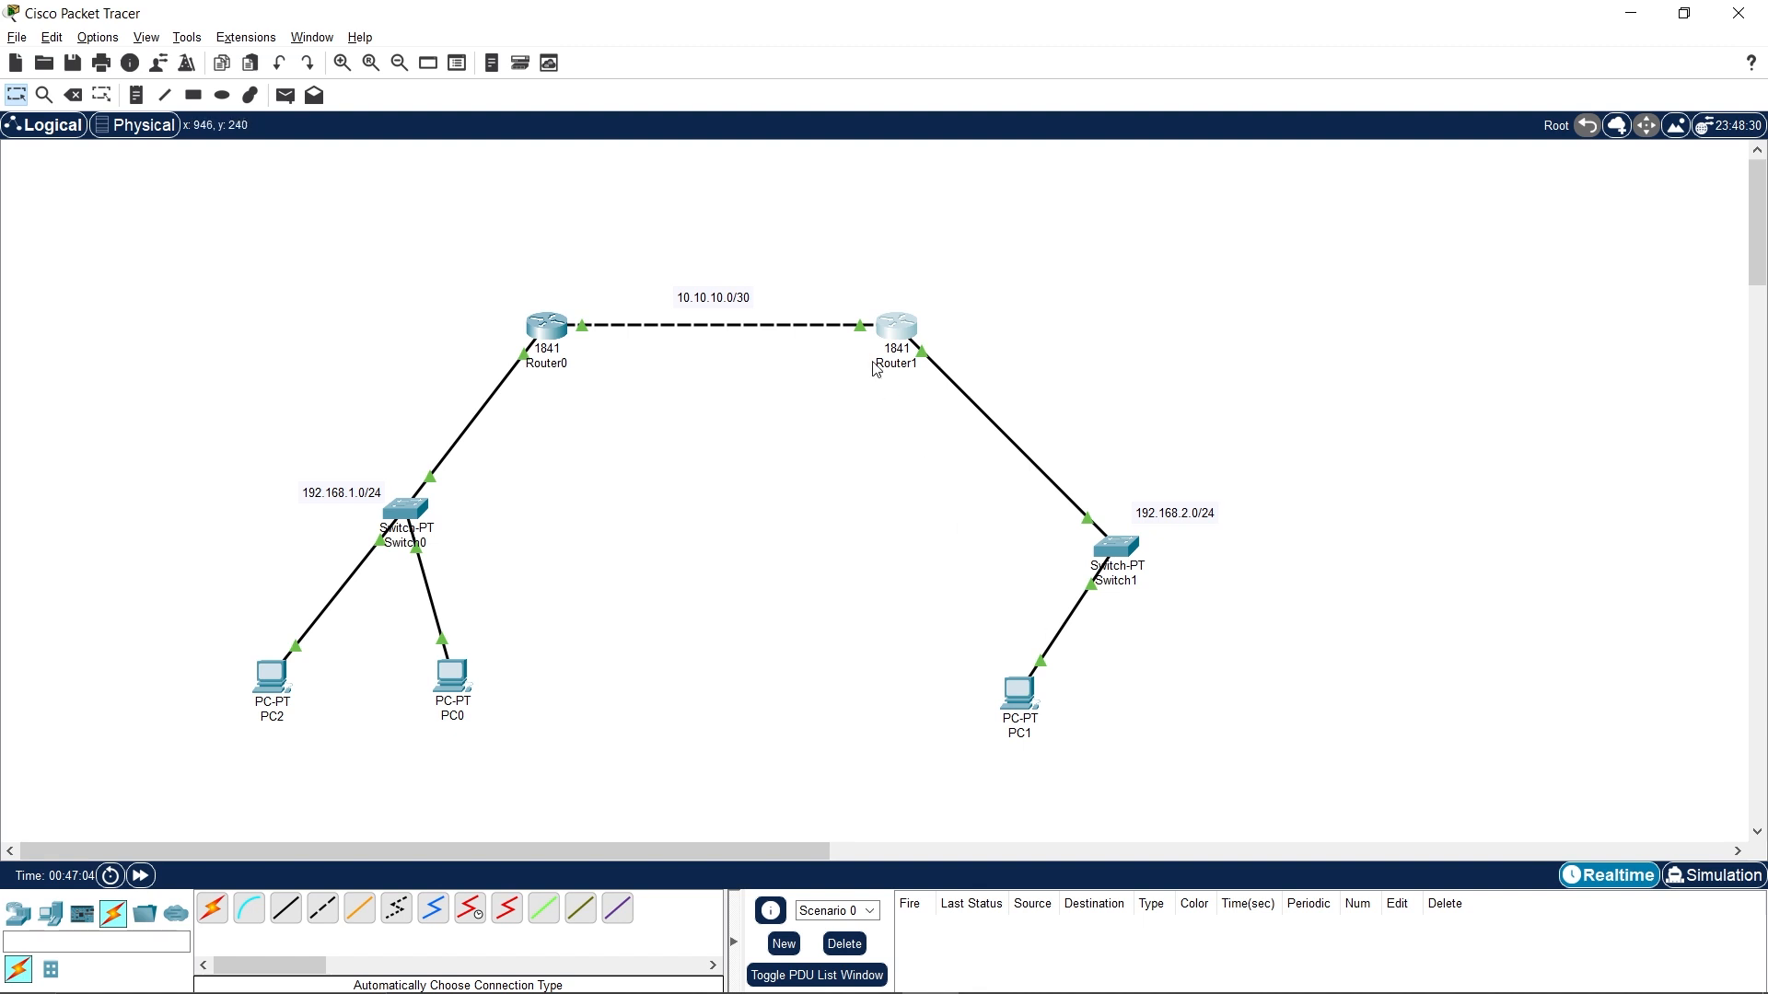
Reopen Router1, leave global configuration mode, examine the static route entry in its IP routing table, and close its window.
click(907, 339)
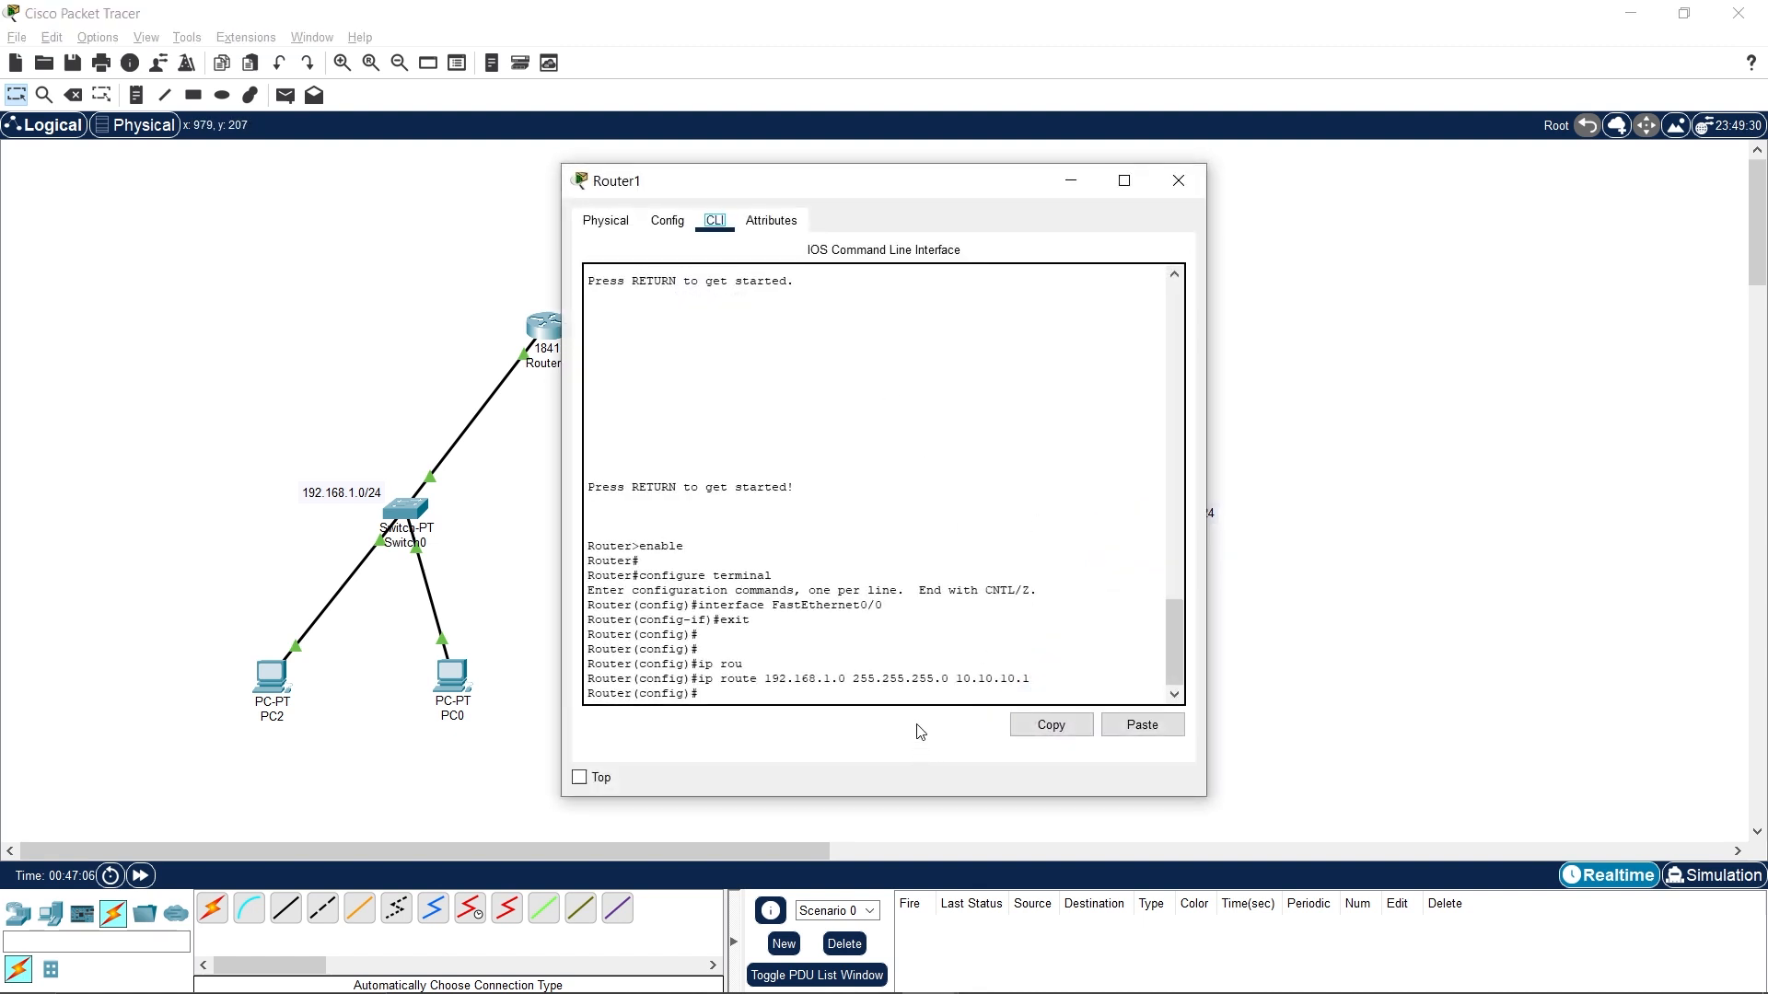
text(exit)
key(Return)
key(Return)
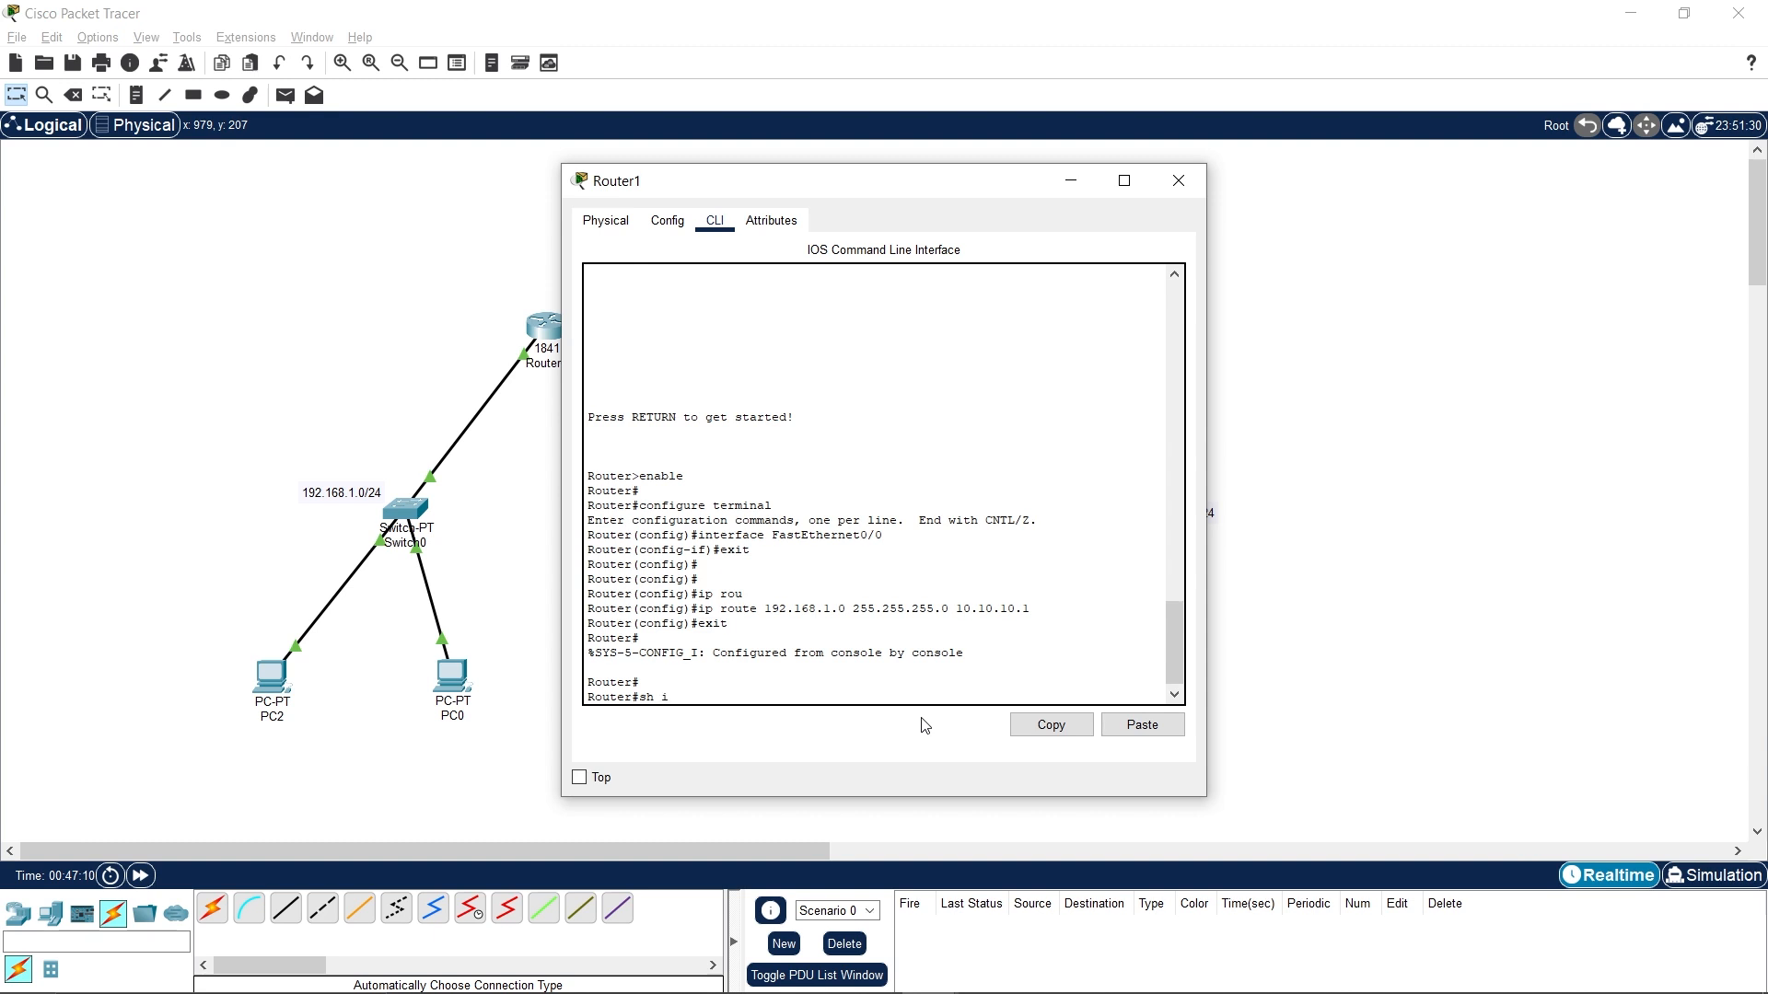
text(sh ip rou)
key(Tab)
key(Return)
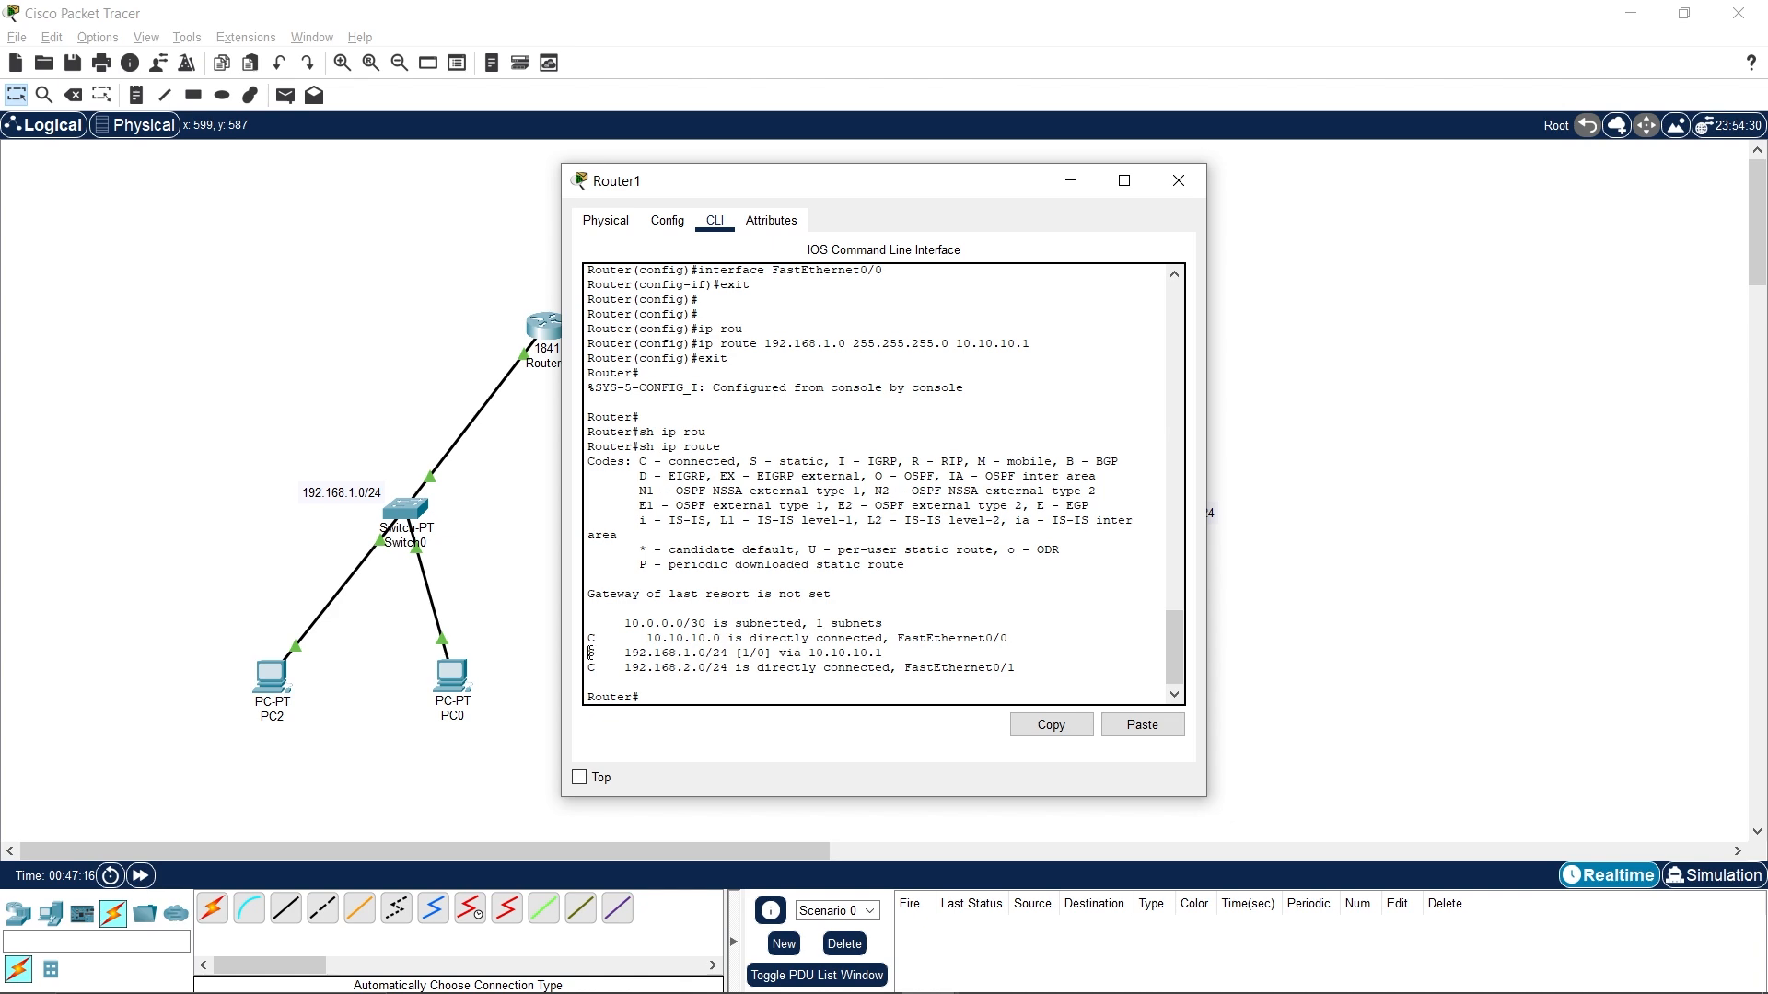
drag(590, 653, 893, 653)
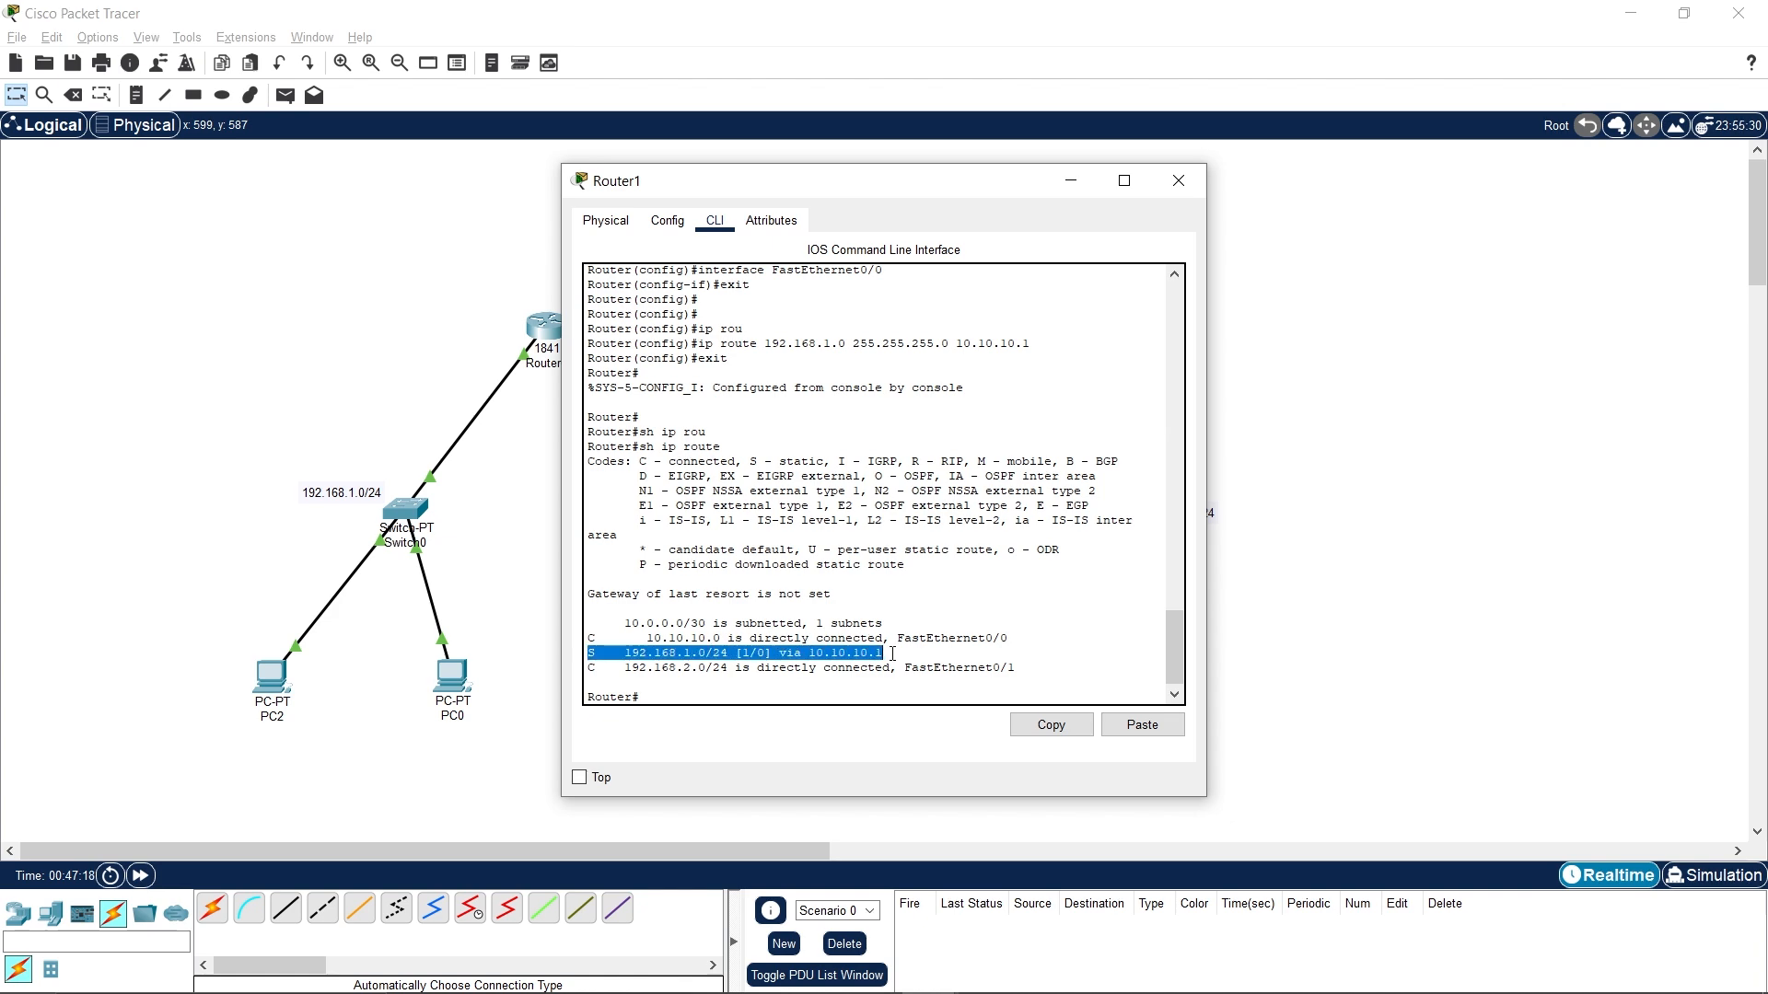
click(1178, 181)
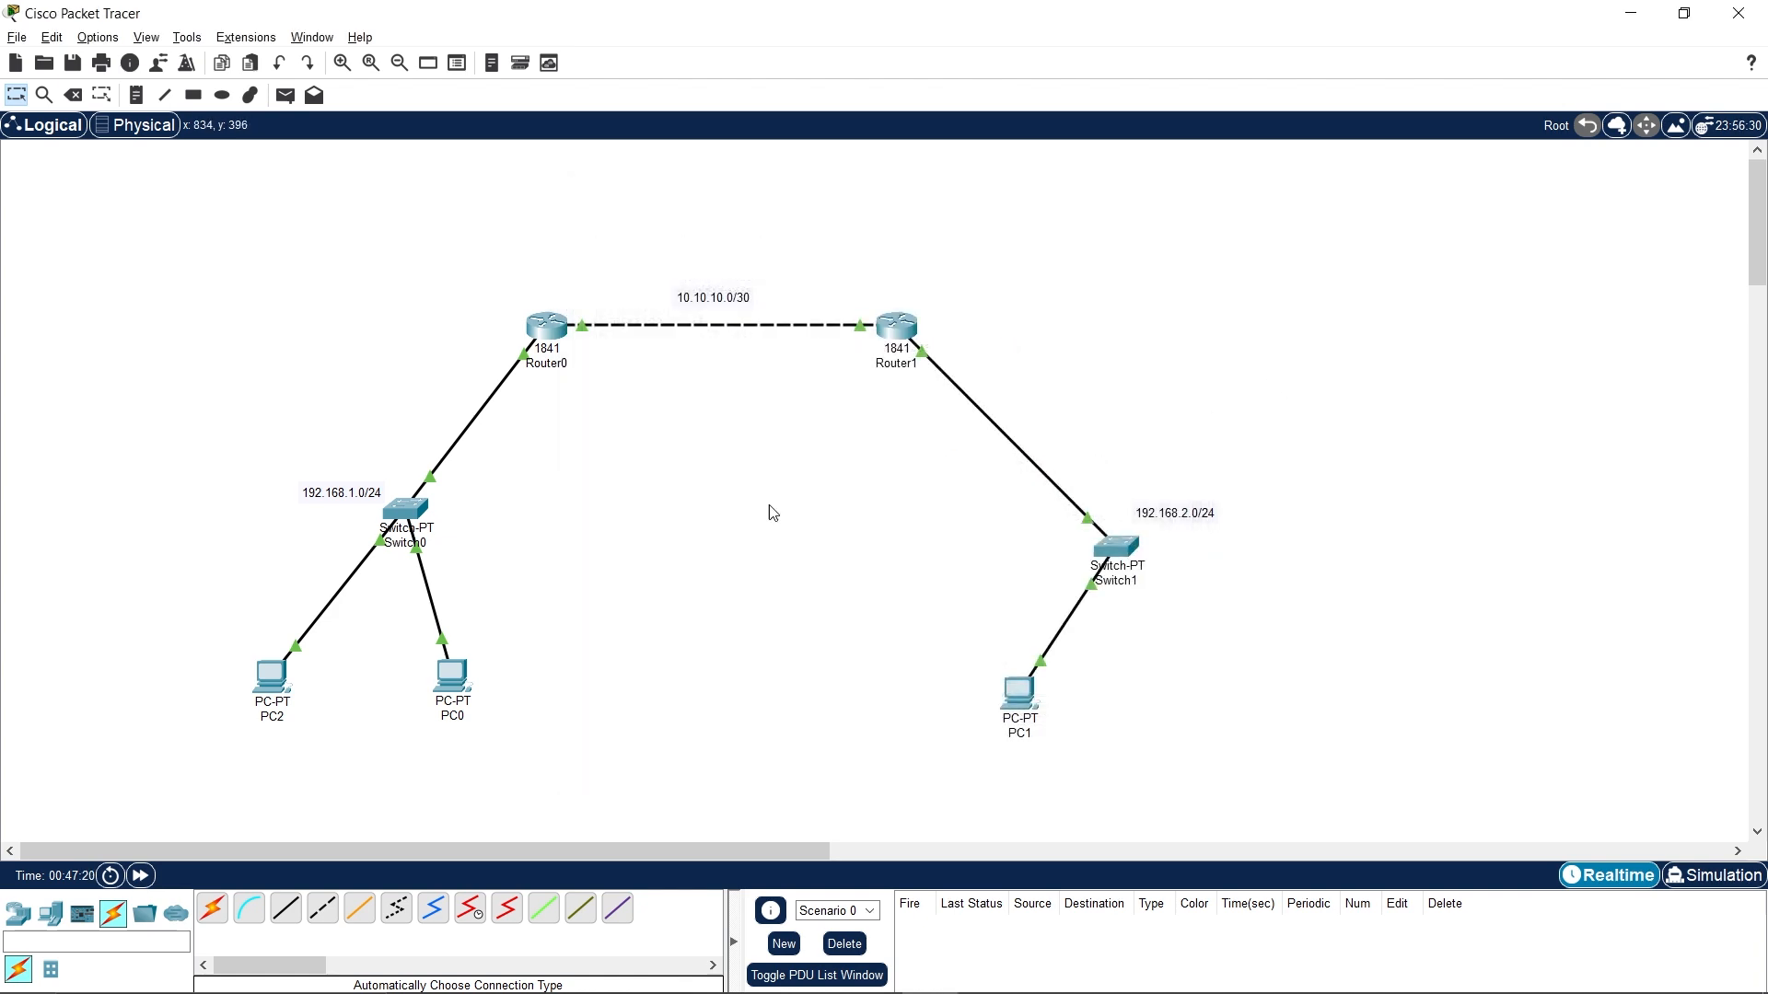
Ping 192.168.2.1 again from PC0's Command Prompt to test reachability across the routers.
click(440, 678)
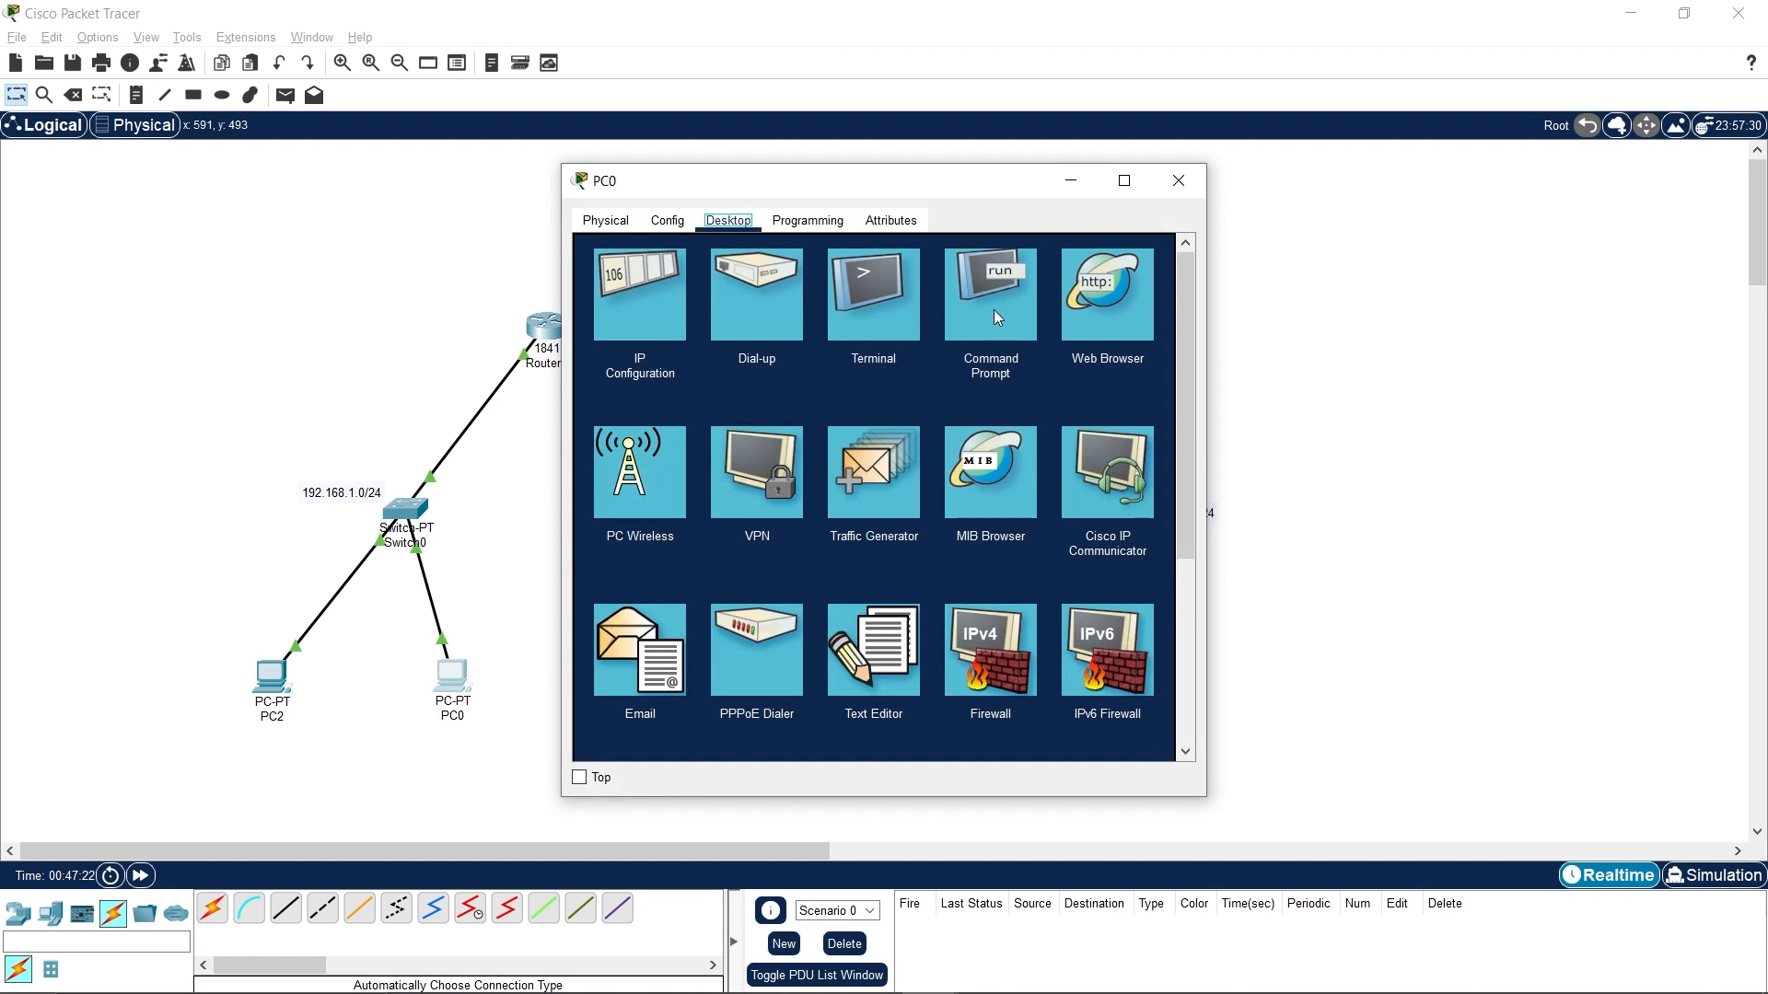
click(994, 317)
key(Up)
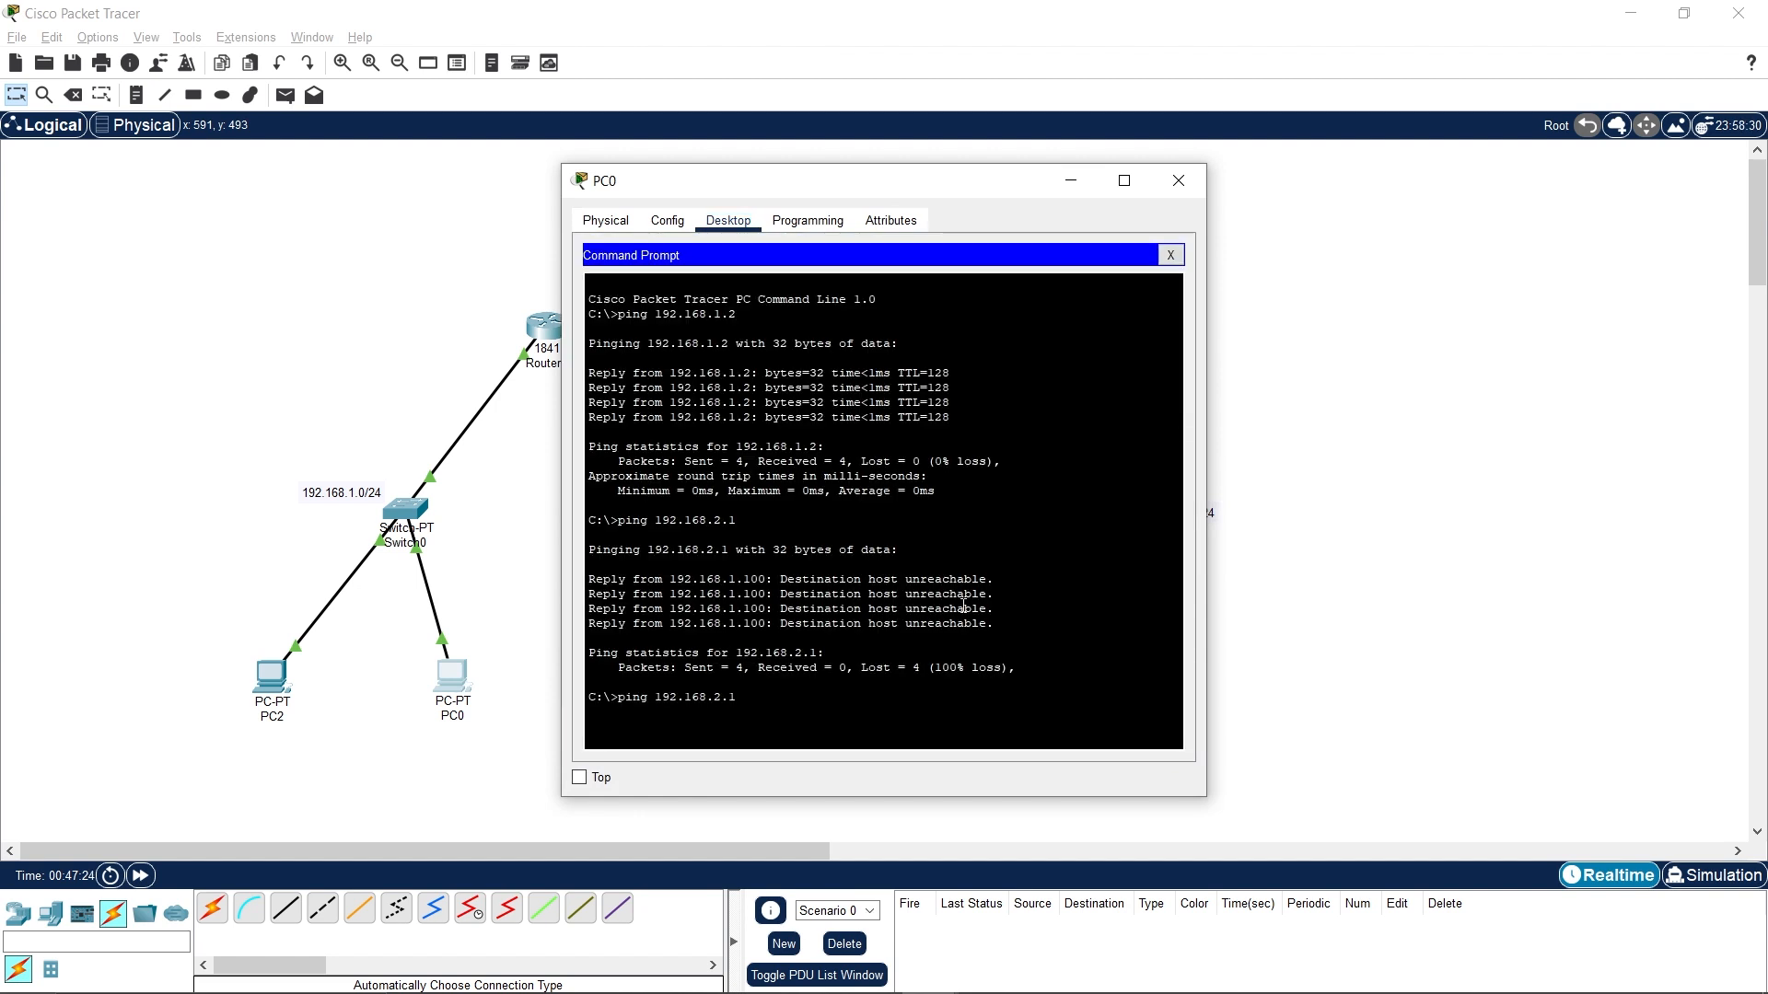
key(Return)
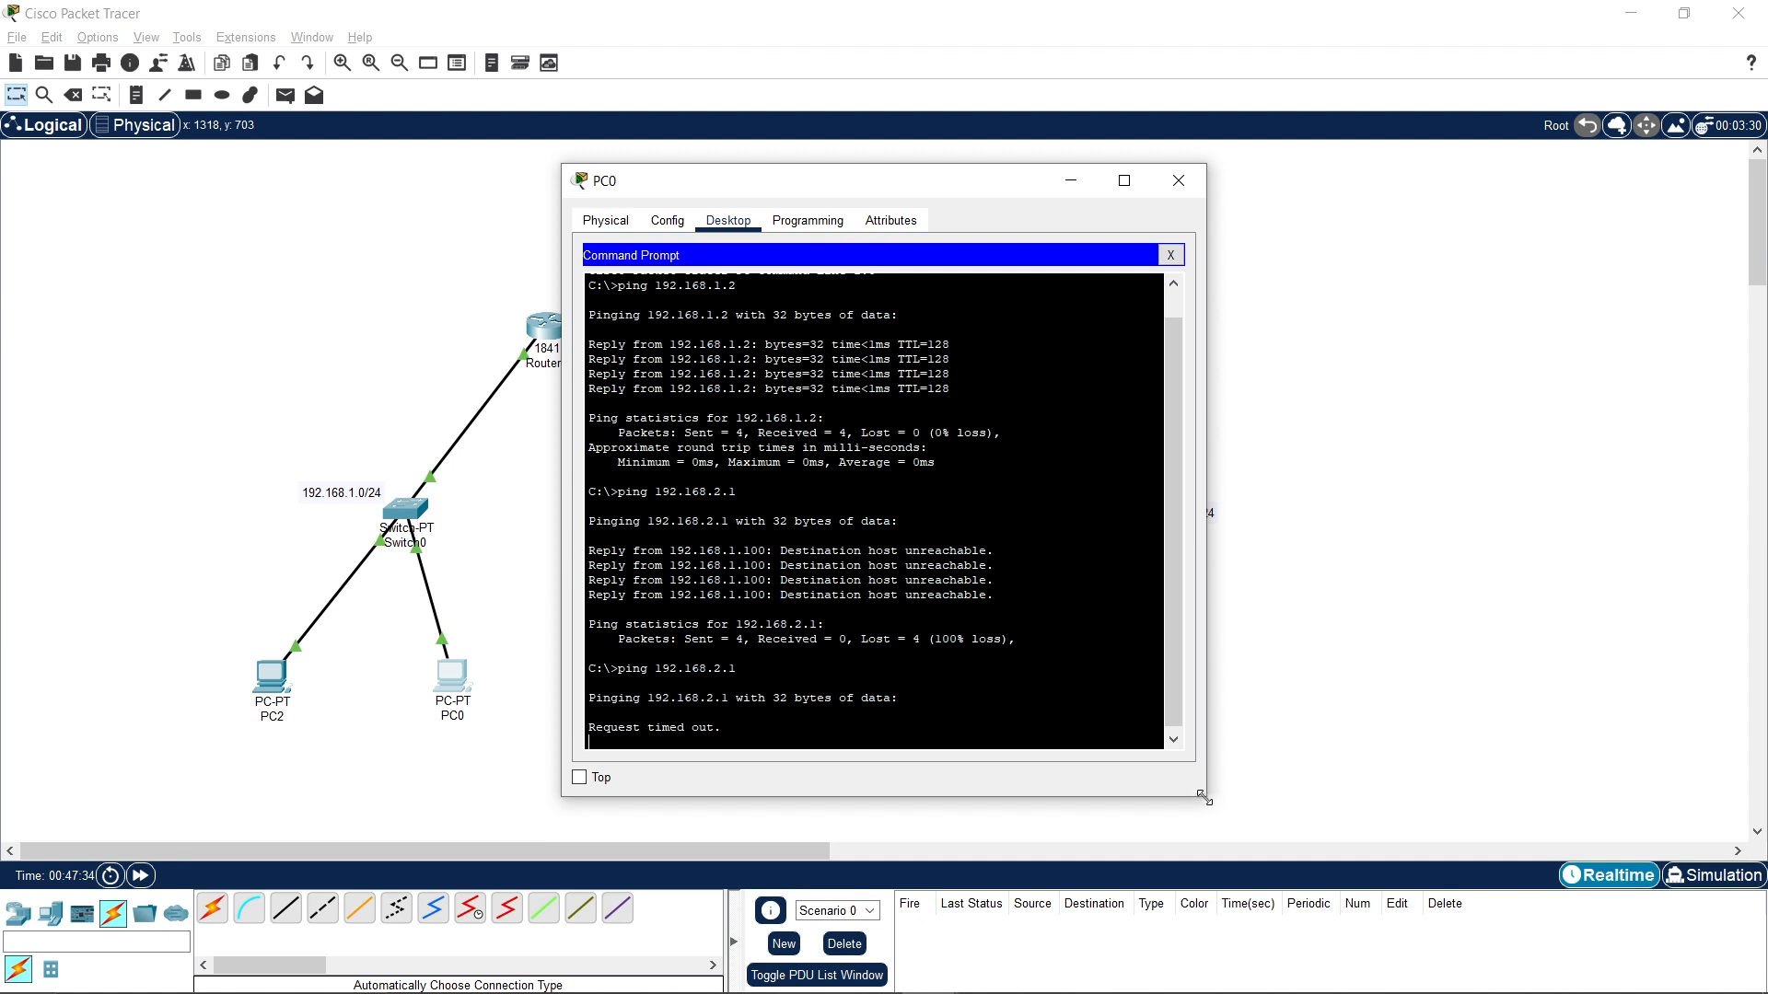
Enlarge PC0's window, examine the replies from 192.168.2.1 in the latest ping output, and close the window.
drag(1204, 794, 1251, 834)
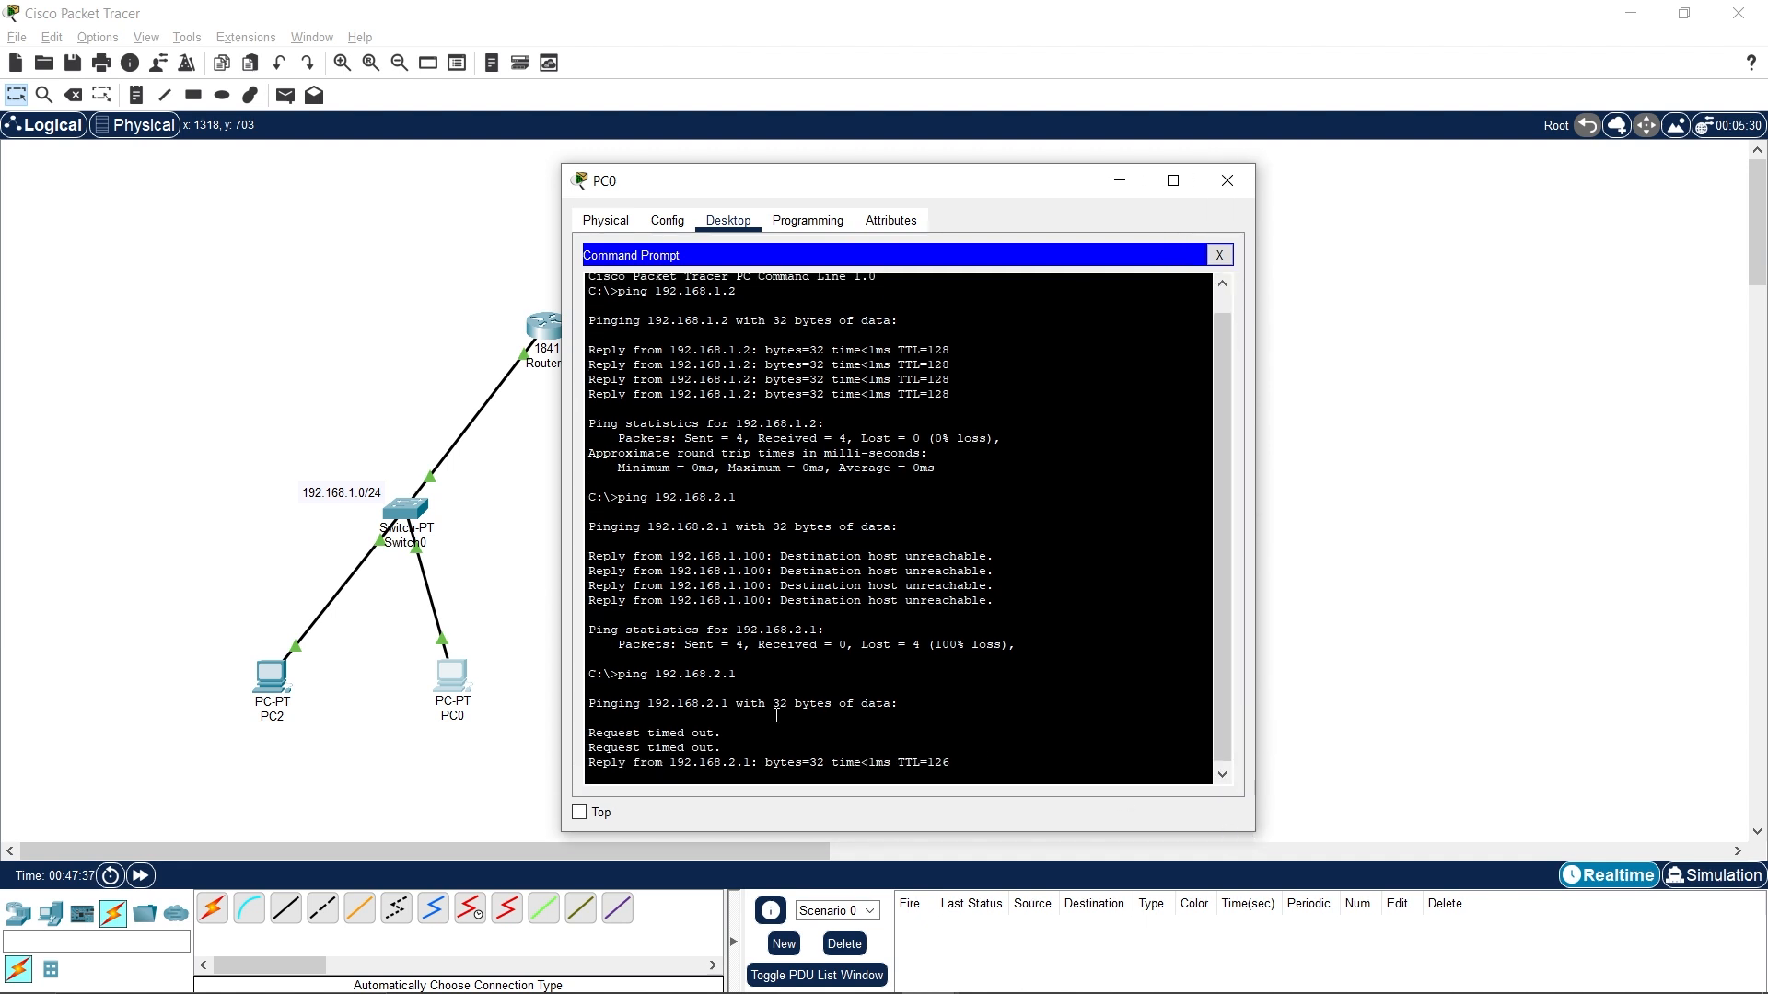
drag(953, 675, 526, 663)
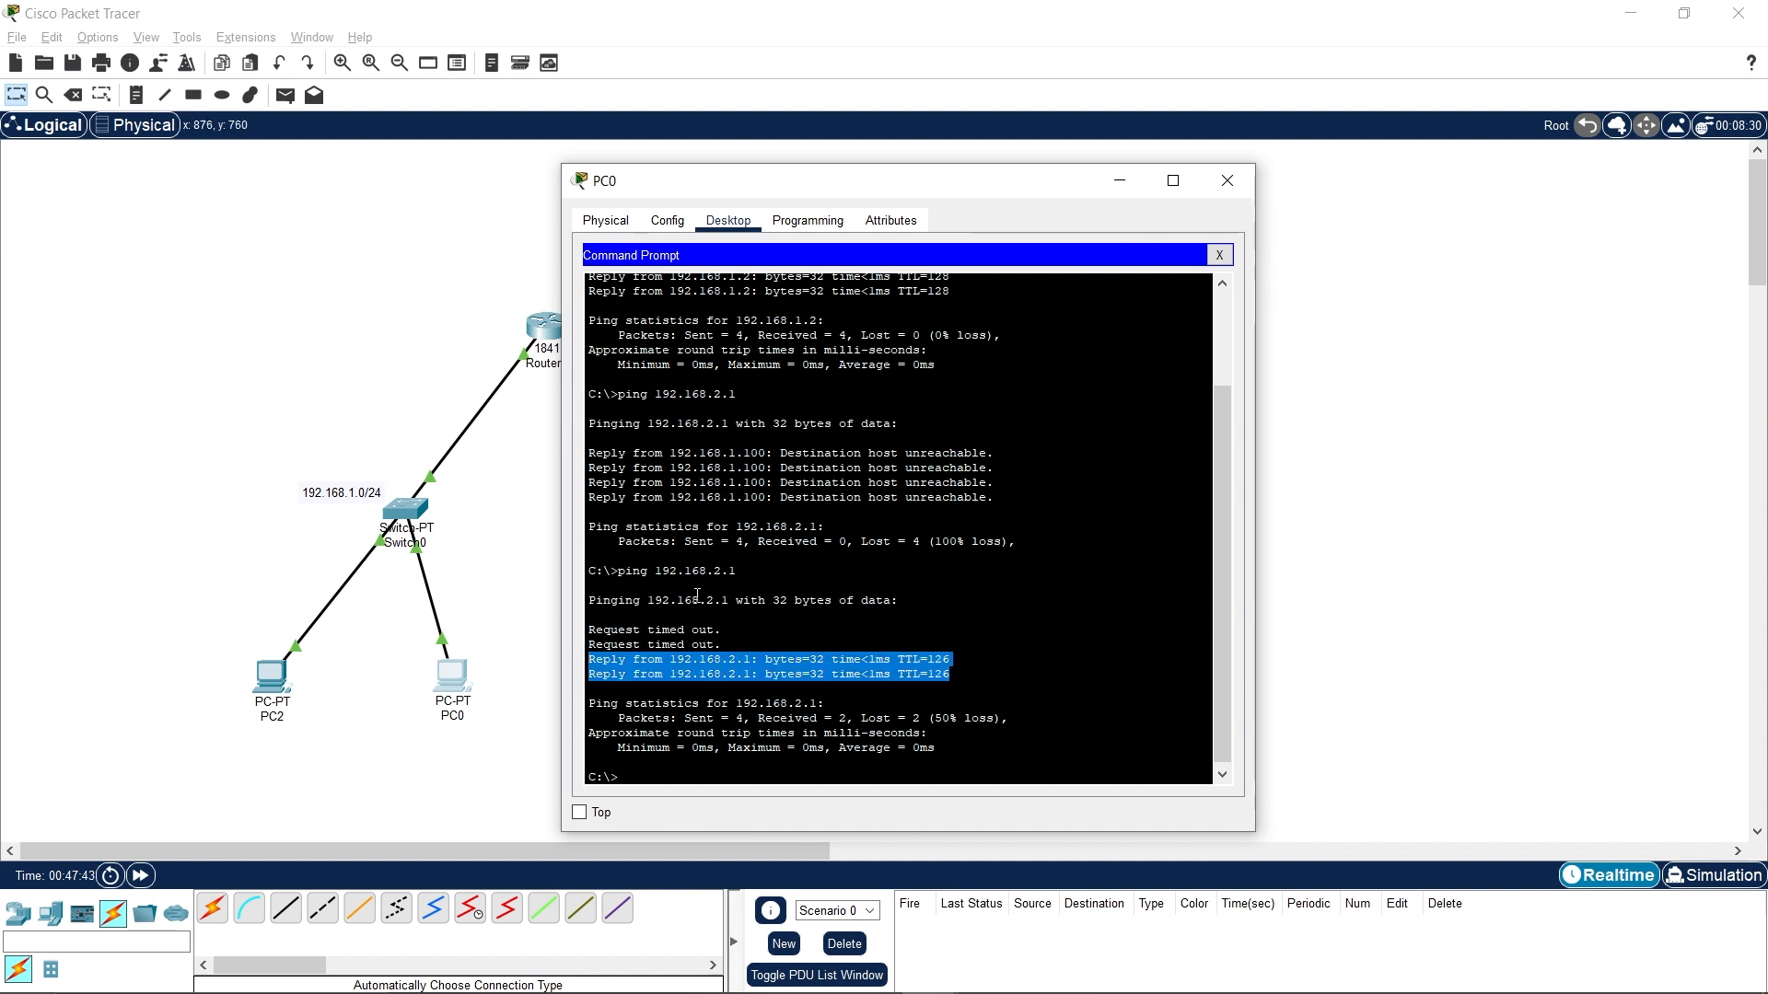
double_click(657, 572)
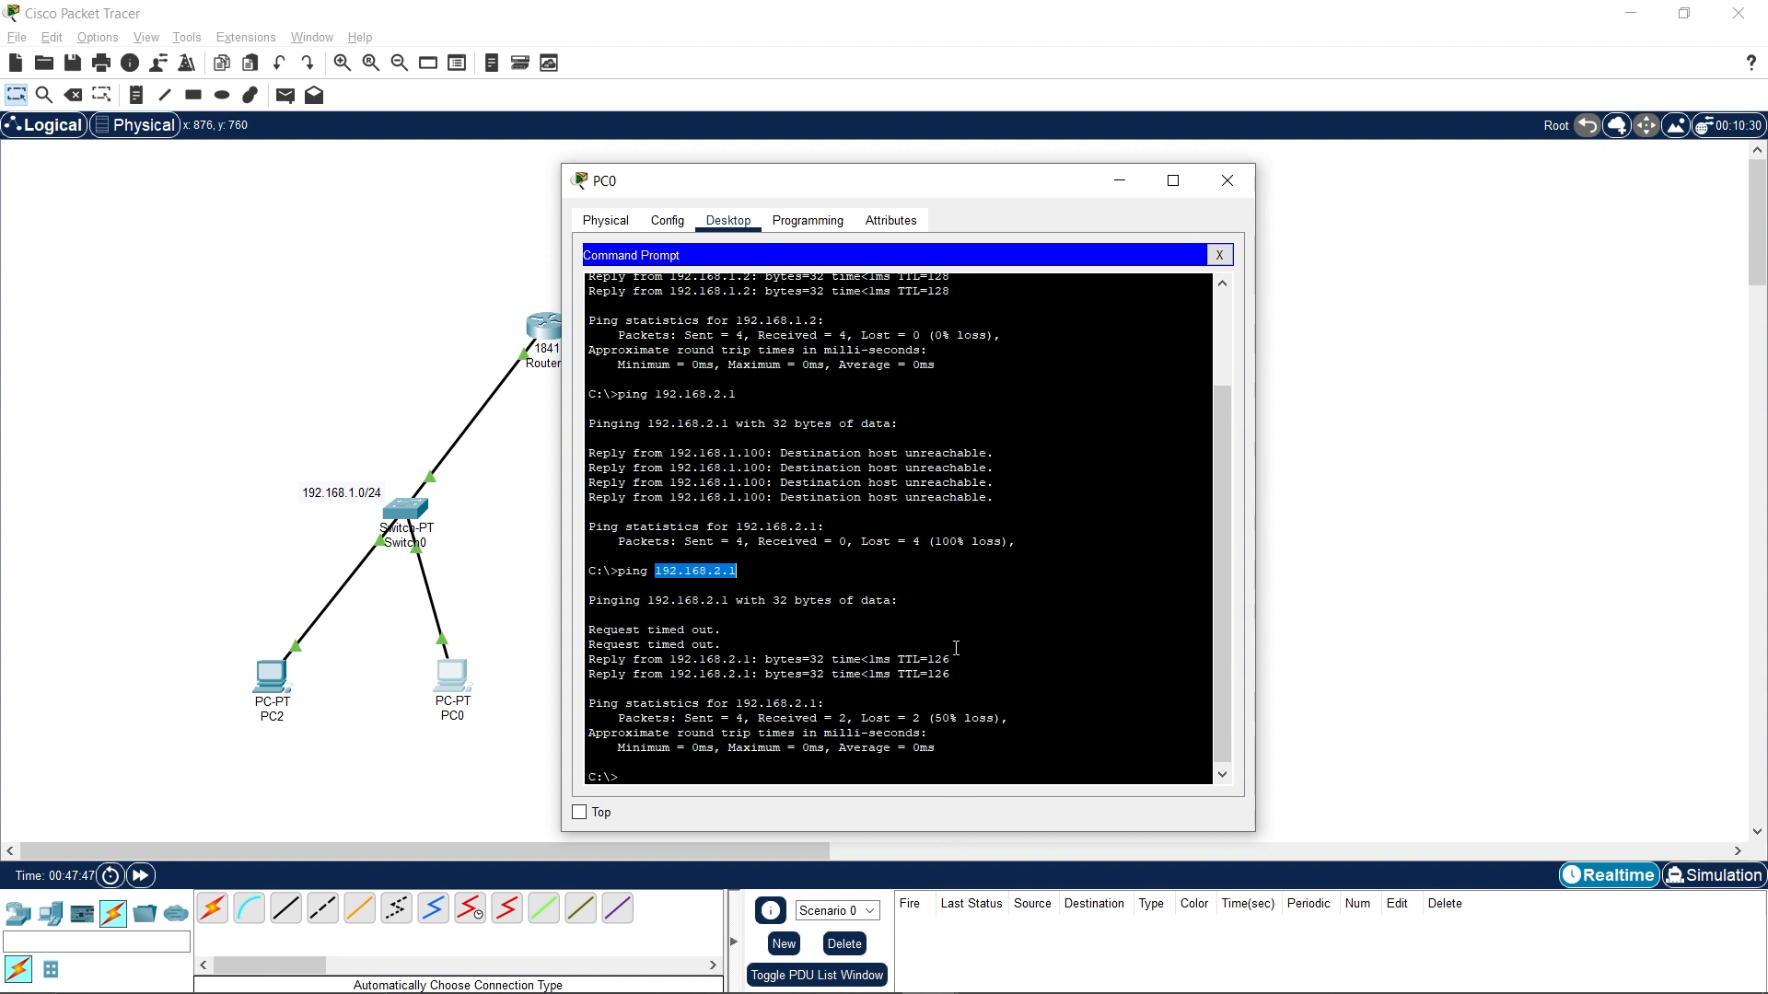
click(1227, 180)
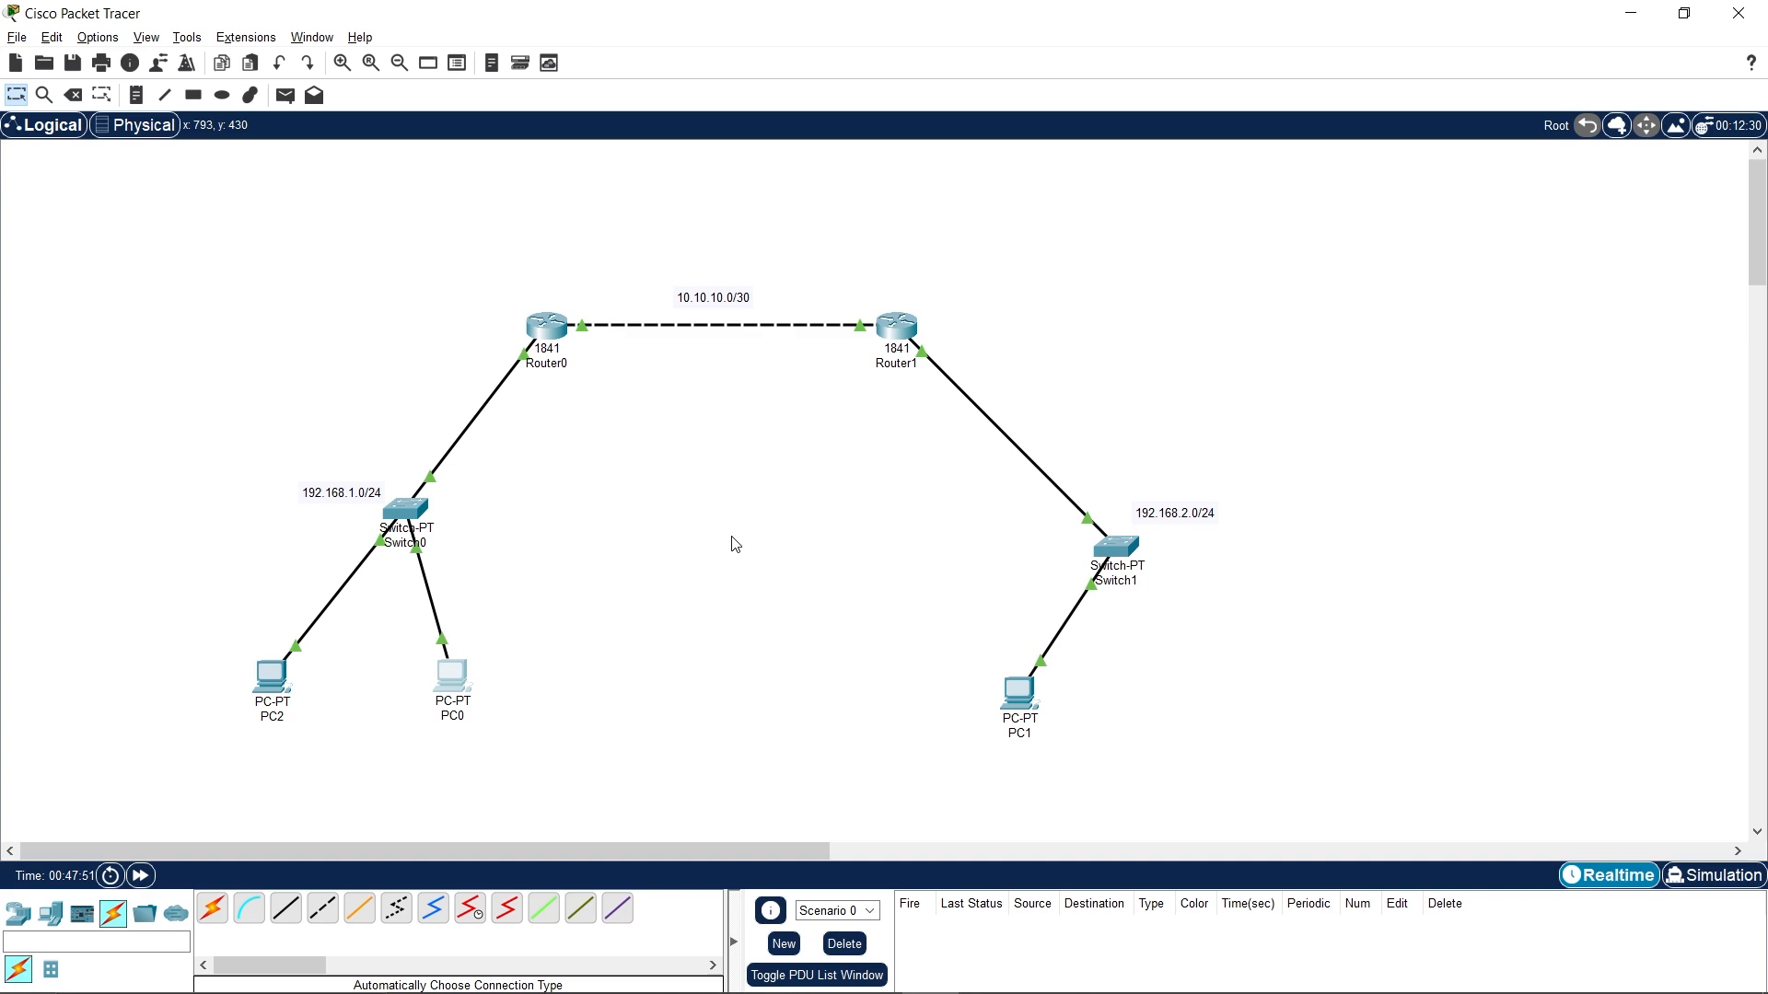
Look over the routing table output in Router1's command line once more and close the window.
click(907, 333)
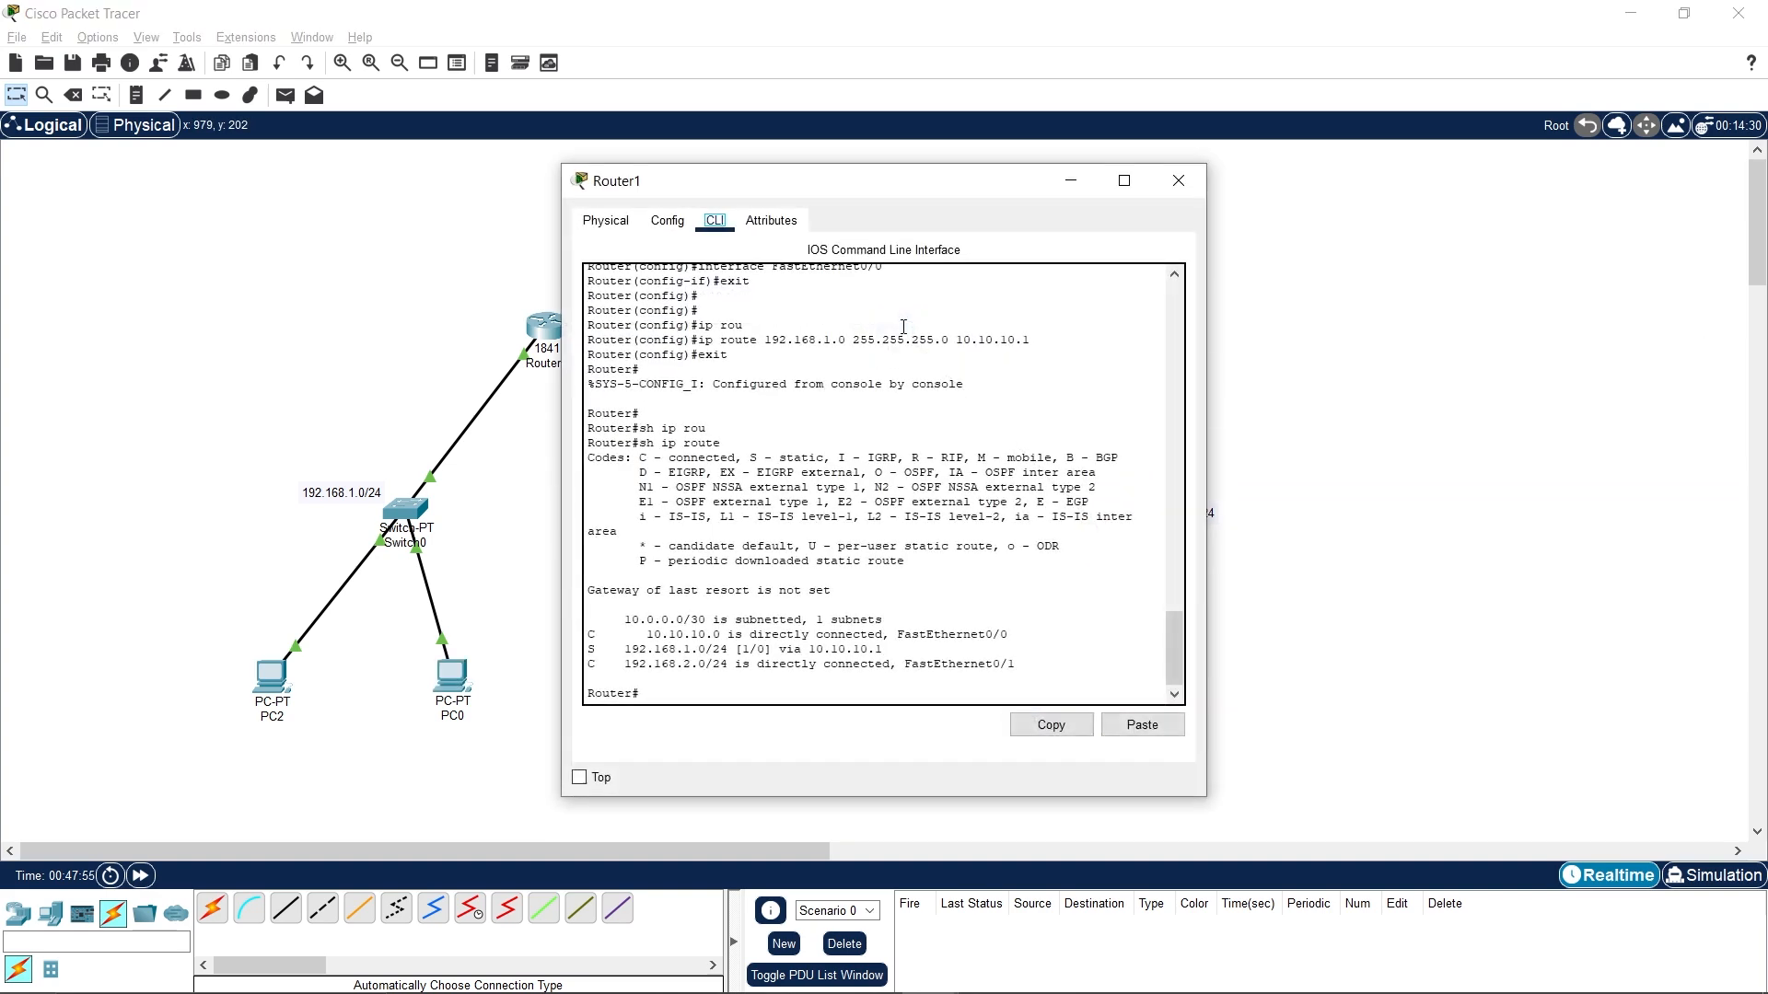
click(678, 699)
click(1178, 181)
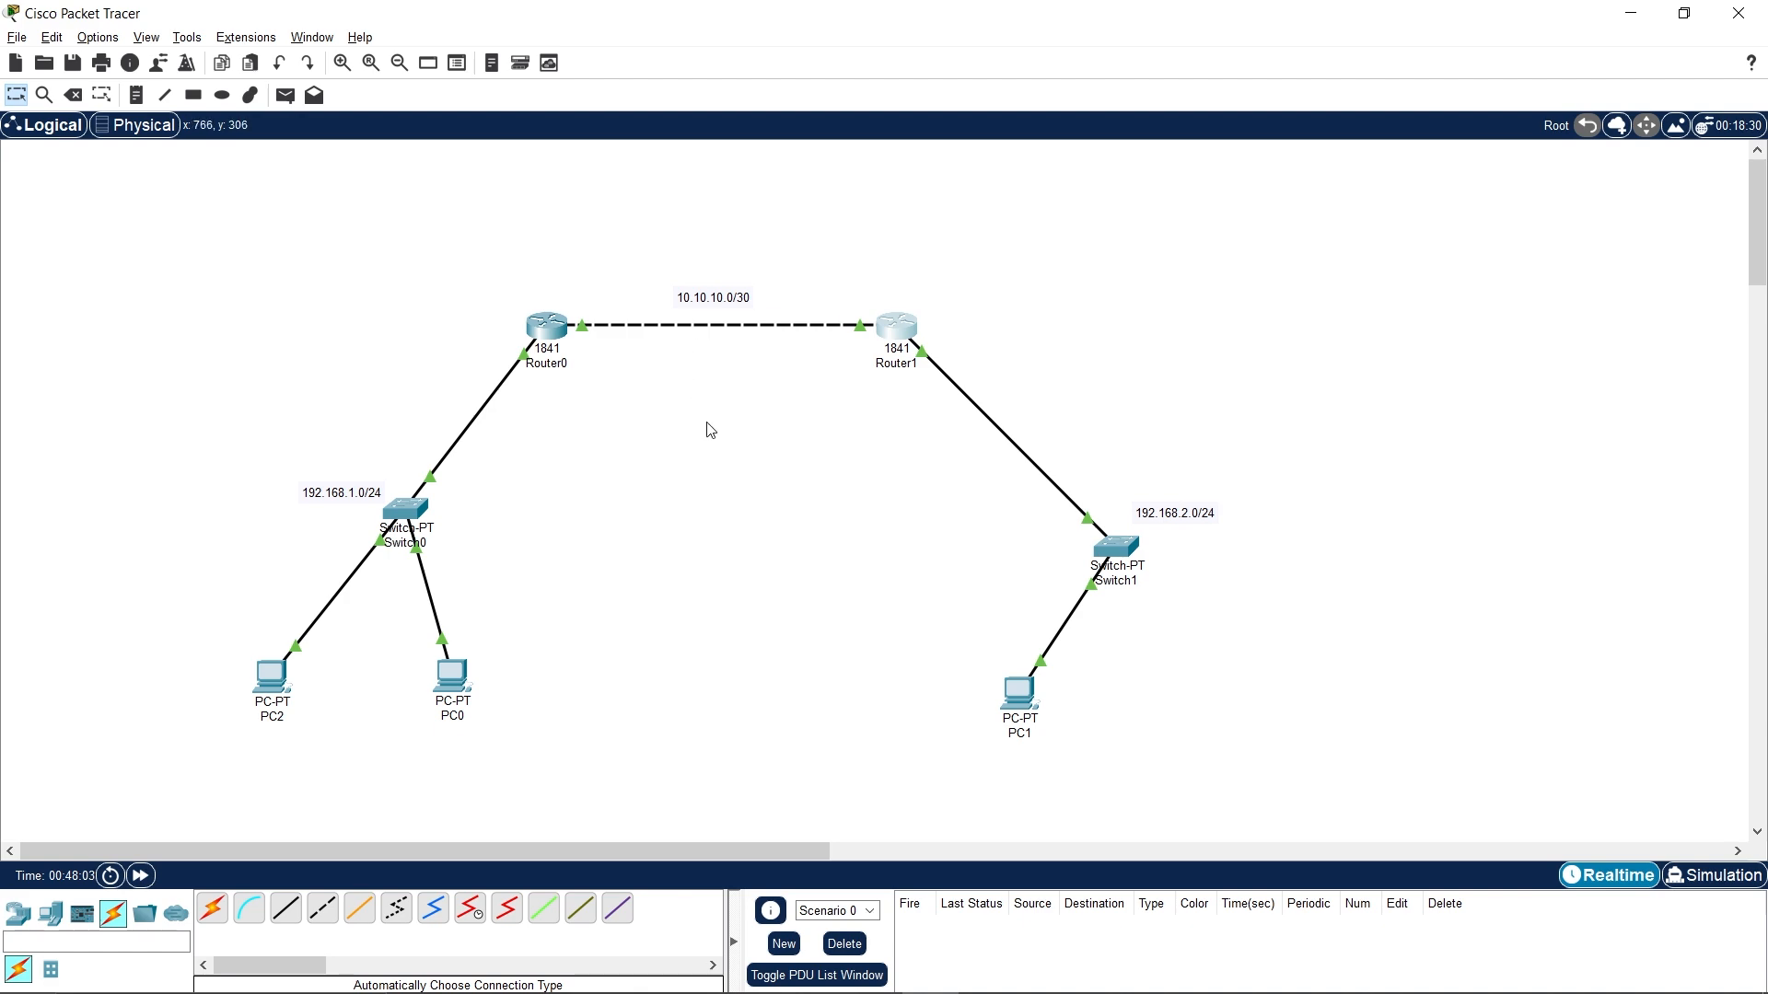
Open Router0's command line and try to remove its static route with no ip route 192.168.2.0.
click(551, 332)
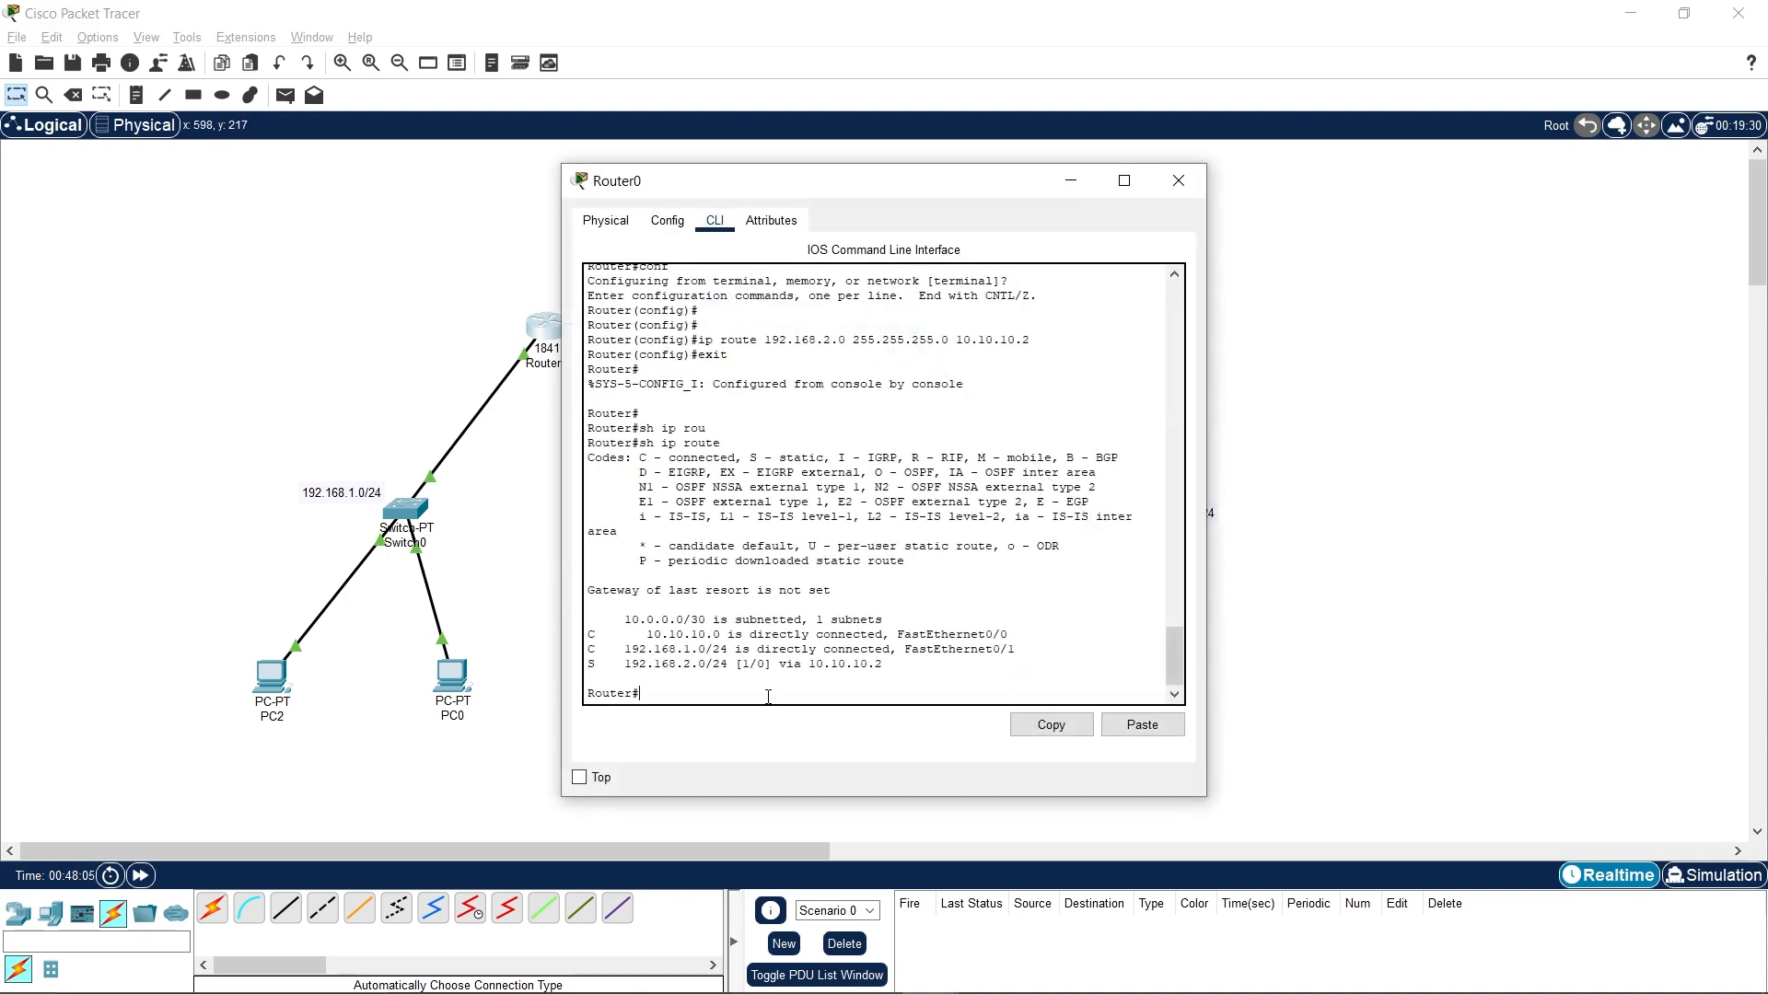
text(no ip)
drag(882, 665, 538, 663)
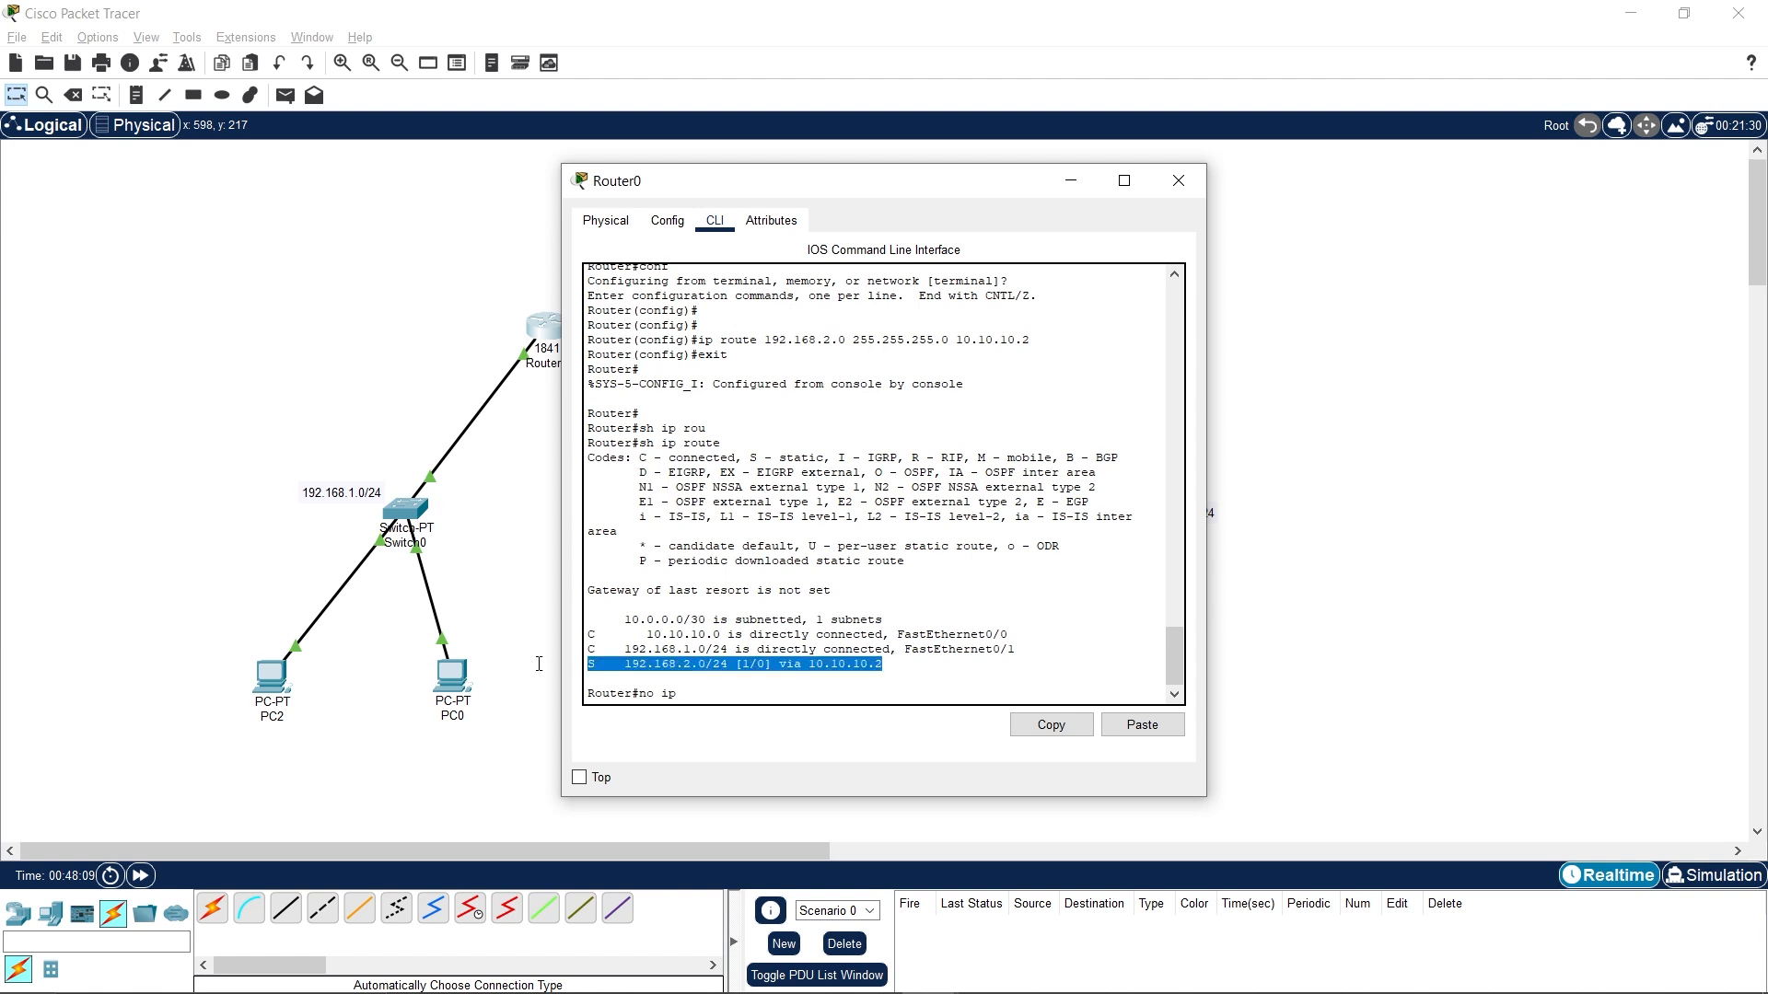
click(775, 700)
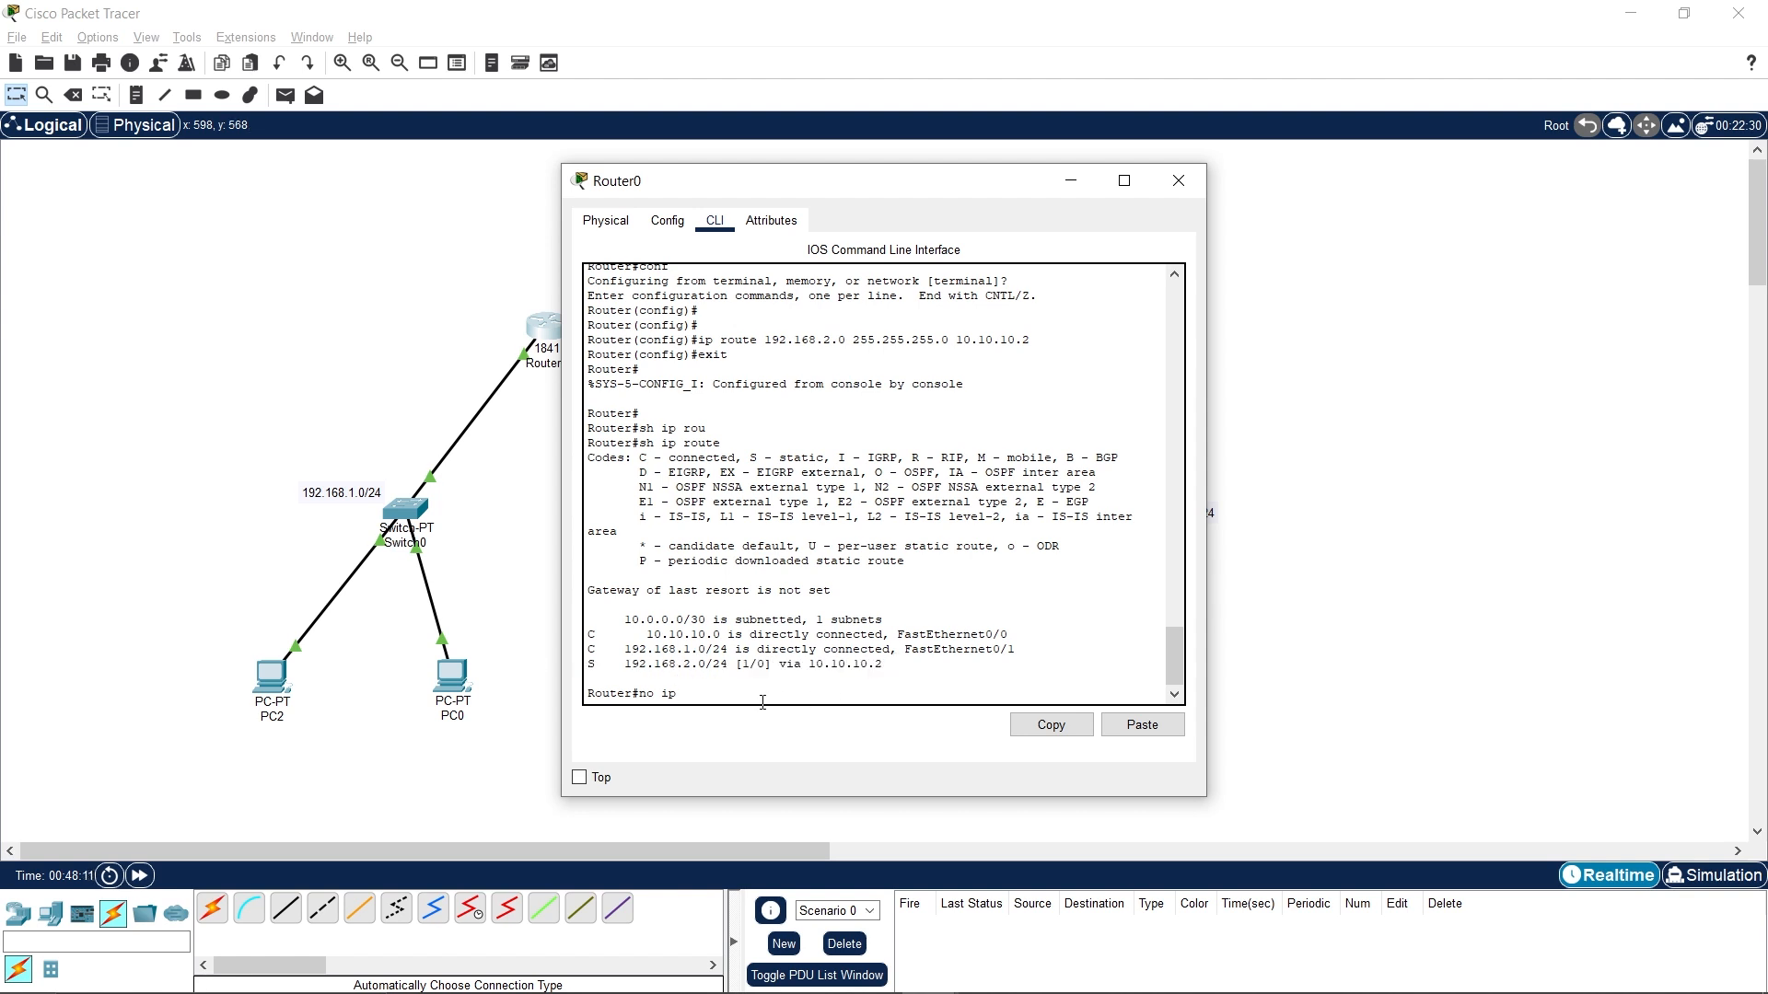
text(route 192.168.2.0)
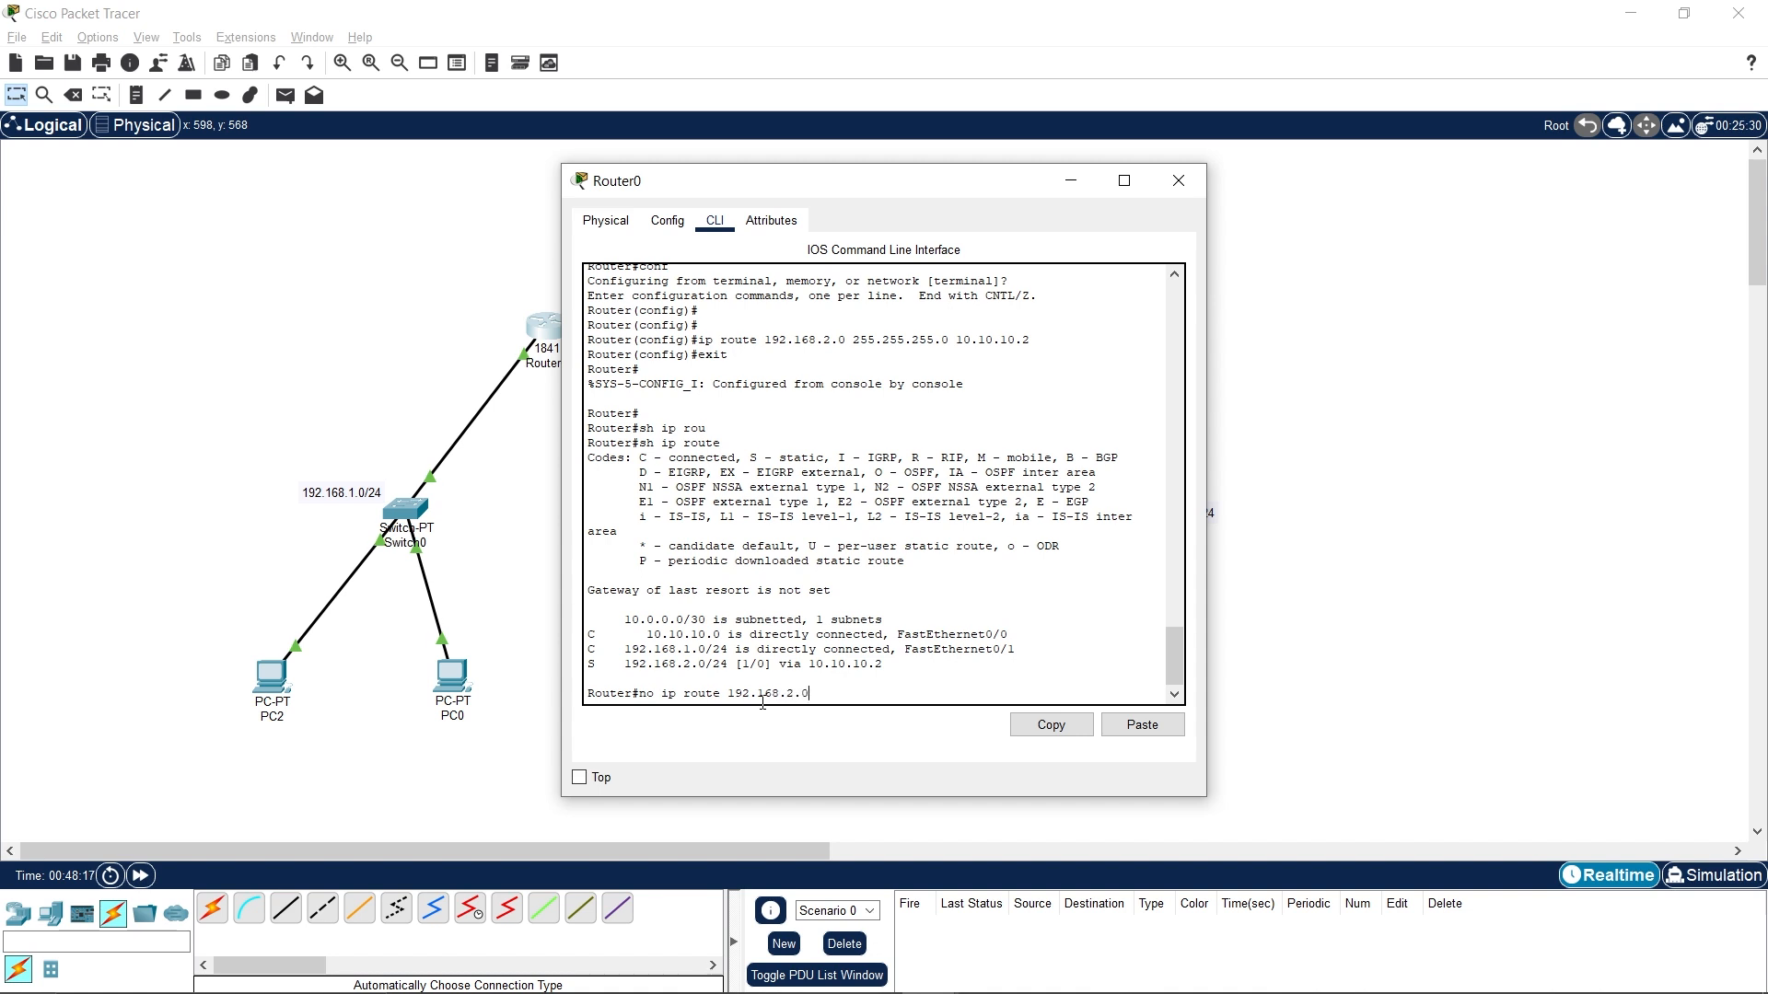
key(Return)
Try to remove Router0's static route to 192.168.2.0 by extending the command with mask 255.255.255.0 and next hop 10.10.10.2.
key(Up)
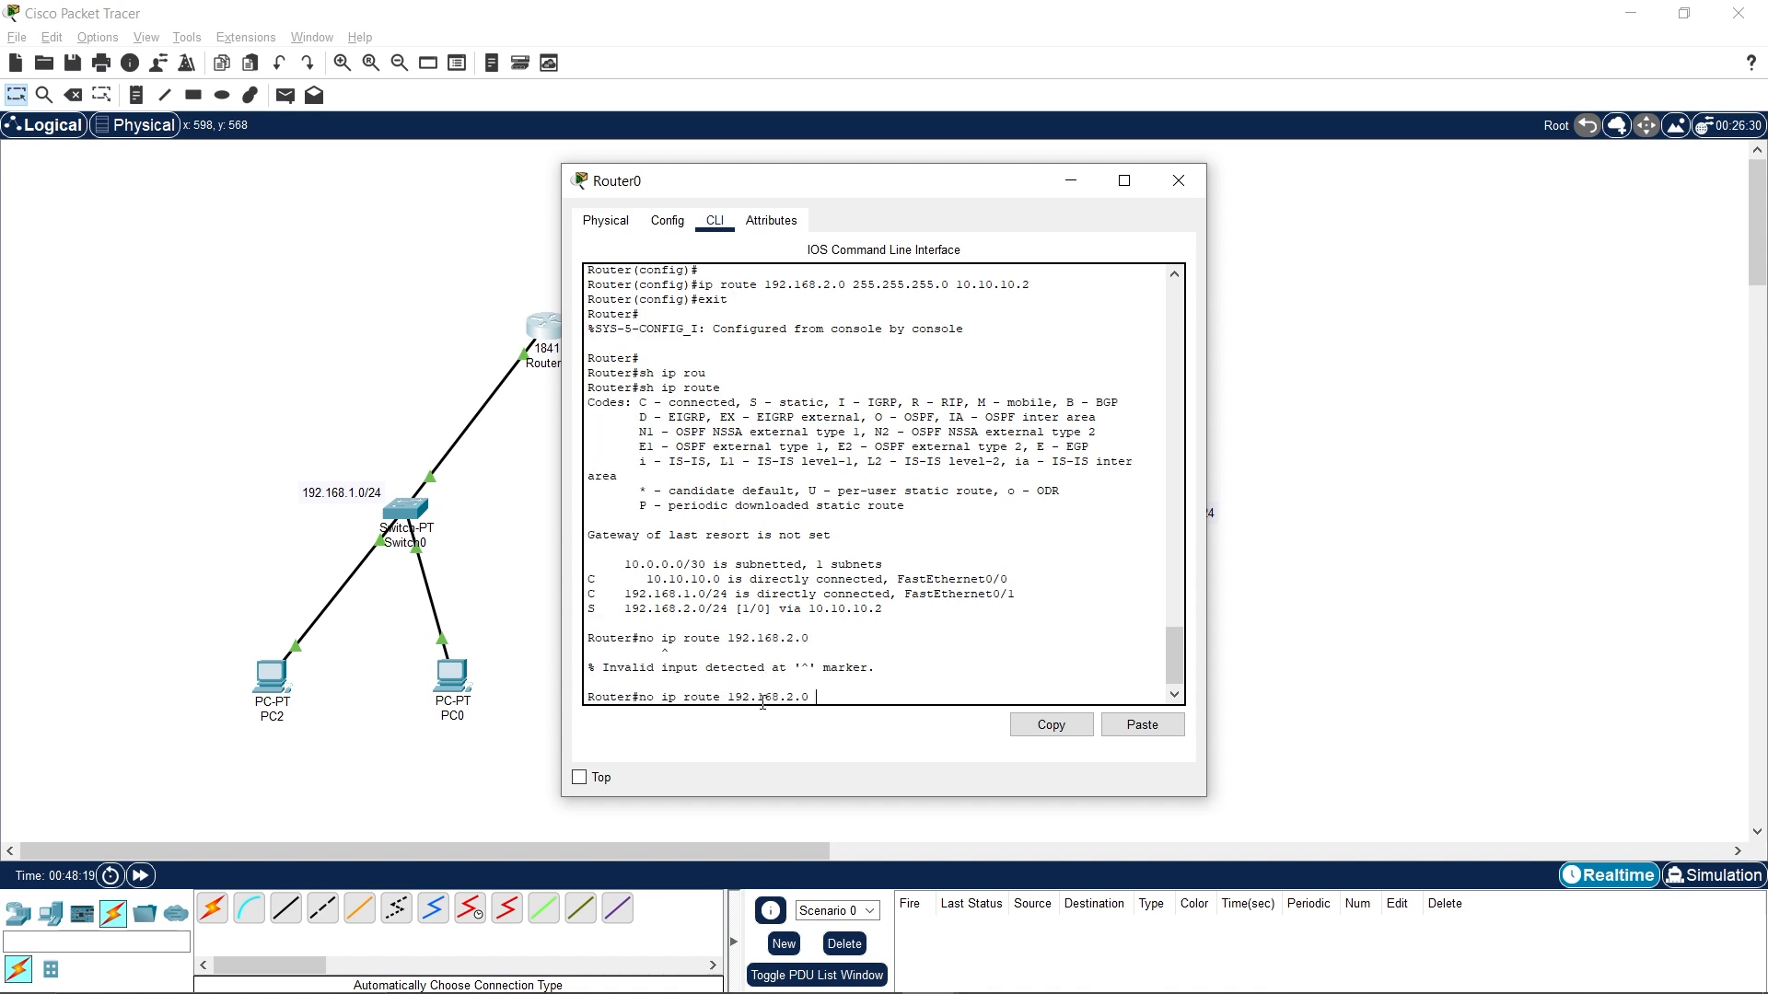
text(255.255)
key(Return)
text(.)
key(Up)
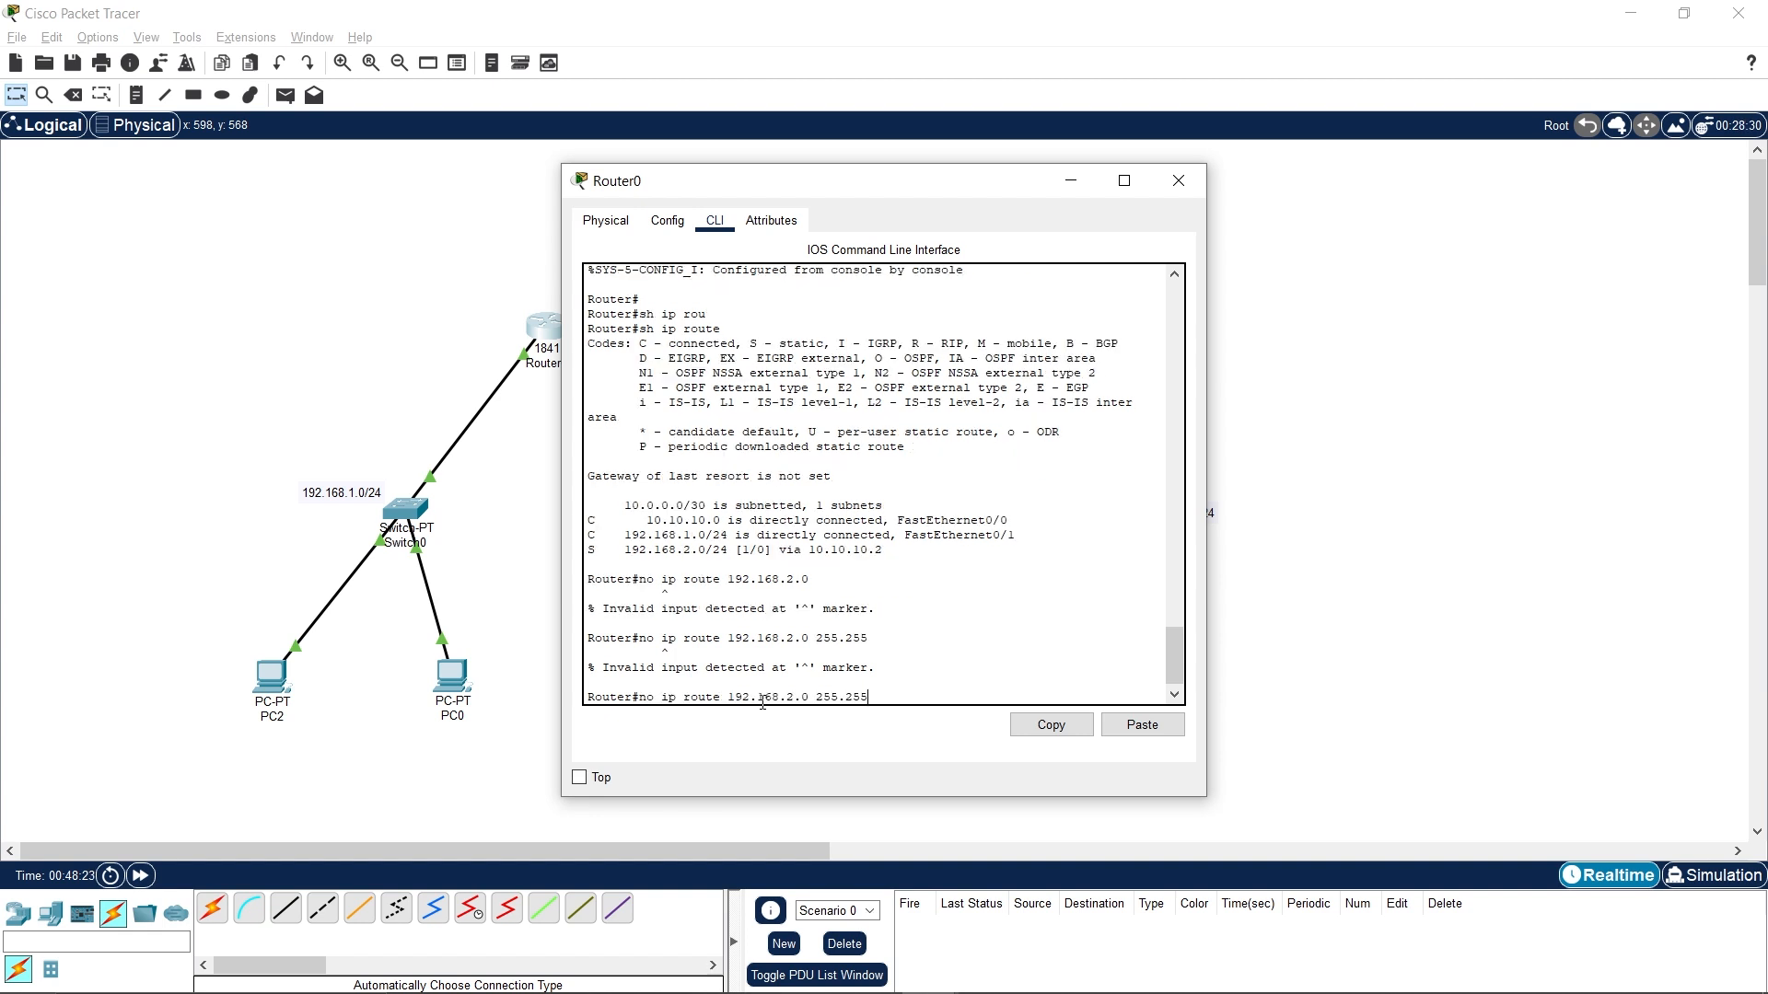
text(.255.)
text(0 10.10.10.2)
key(Return)
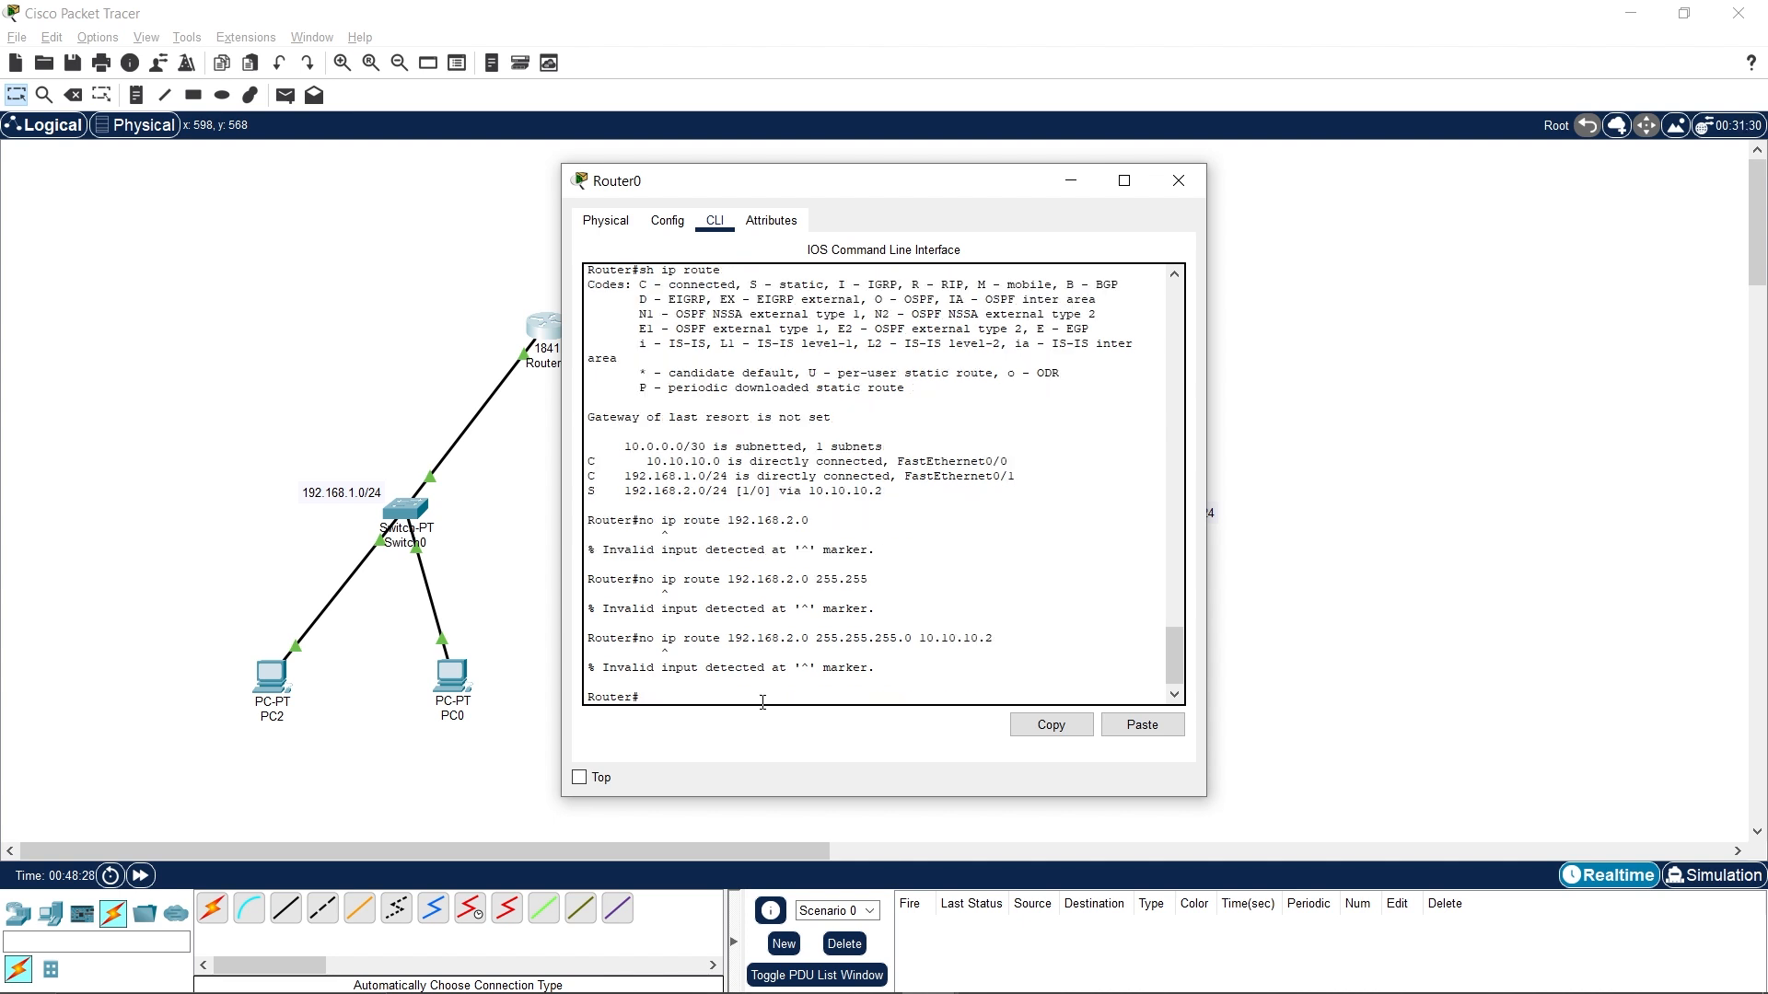
key(Up)
key(Left)
key(Left)
key(Left)
key(Left)
key(Left)
key(Left)
key(Left)
key(Left)
key(Left)
key(Left)
key(Left)
key(Left)
key(Left)
key(Left)
key(Left)
key(Left)
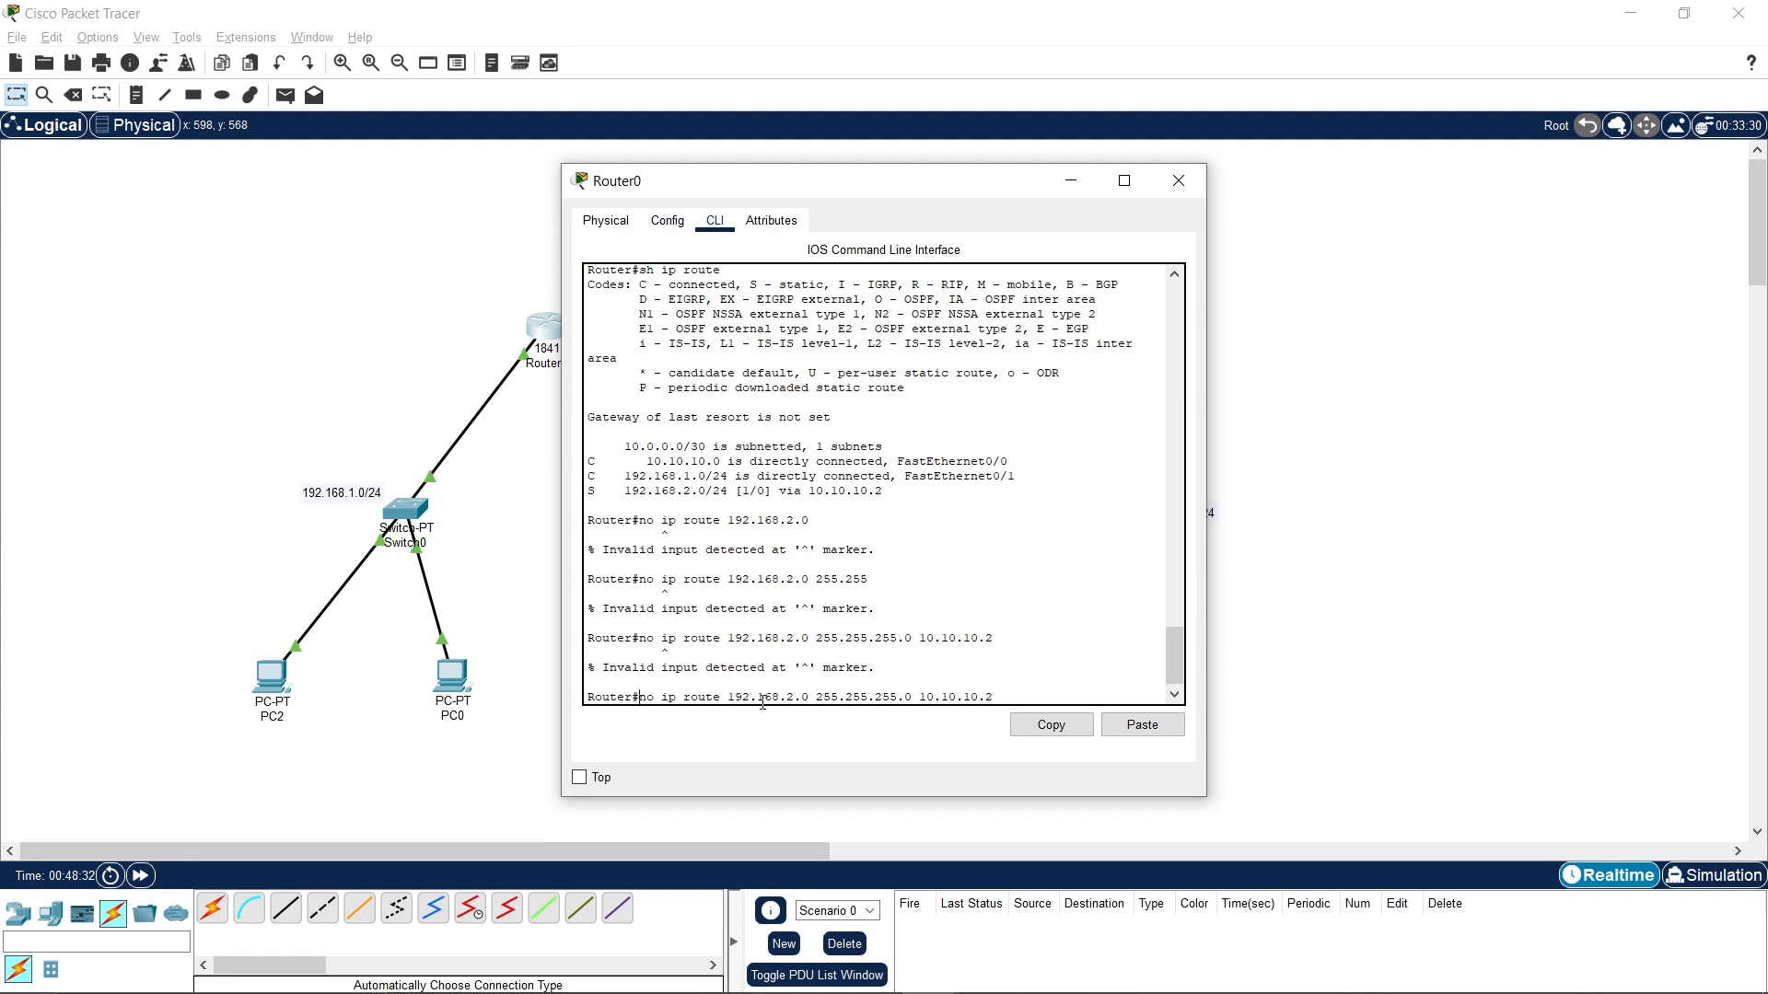
key(Down)
In global configuration mode, re-enter ip route 192.168.2.0 255.255.255.0 10.10.10.2 on Router0, and exit to privileged mode.
text(conf)
text( t)
key(Return)
key(Up)
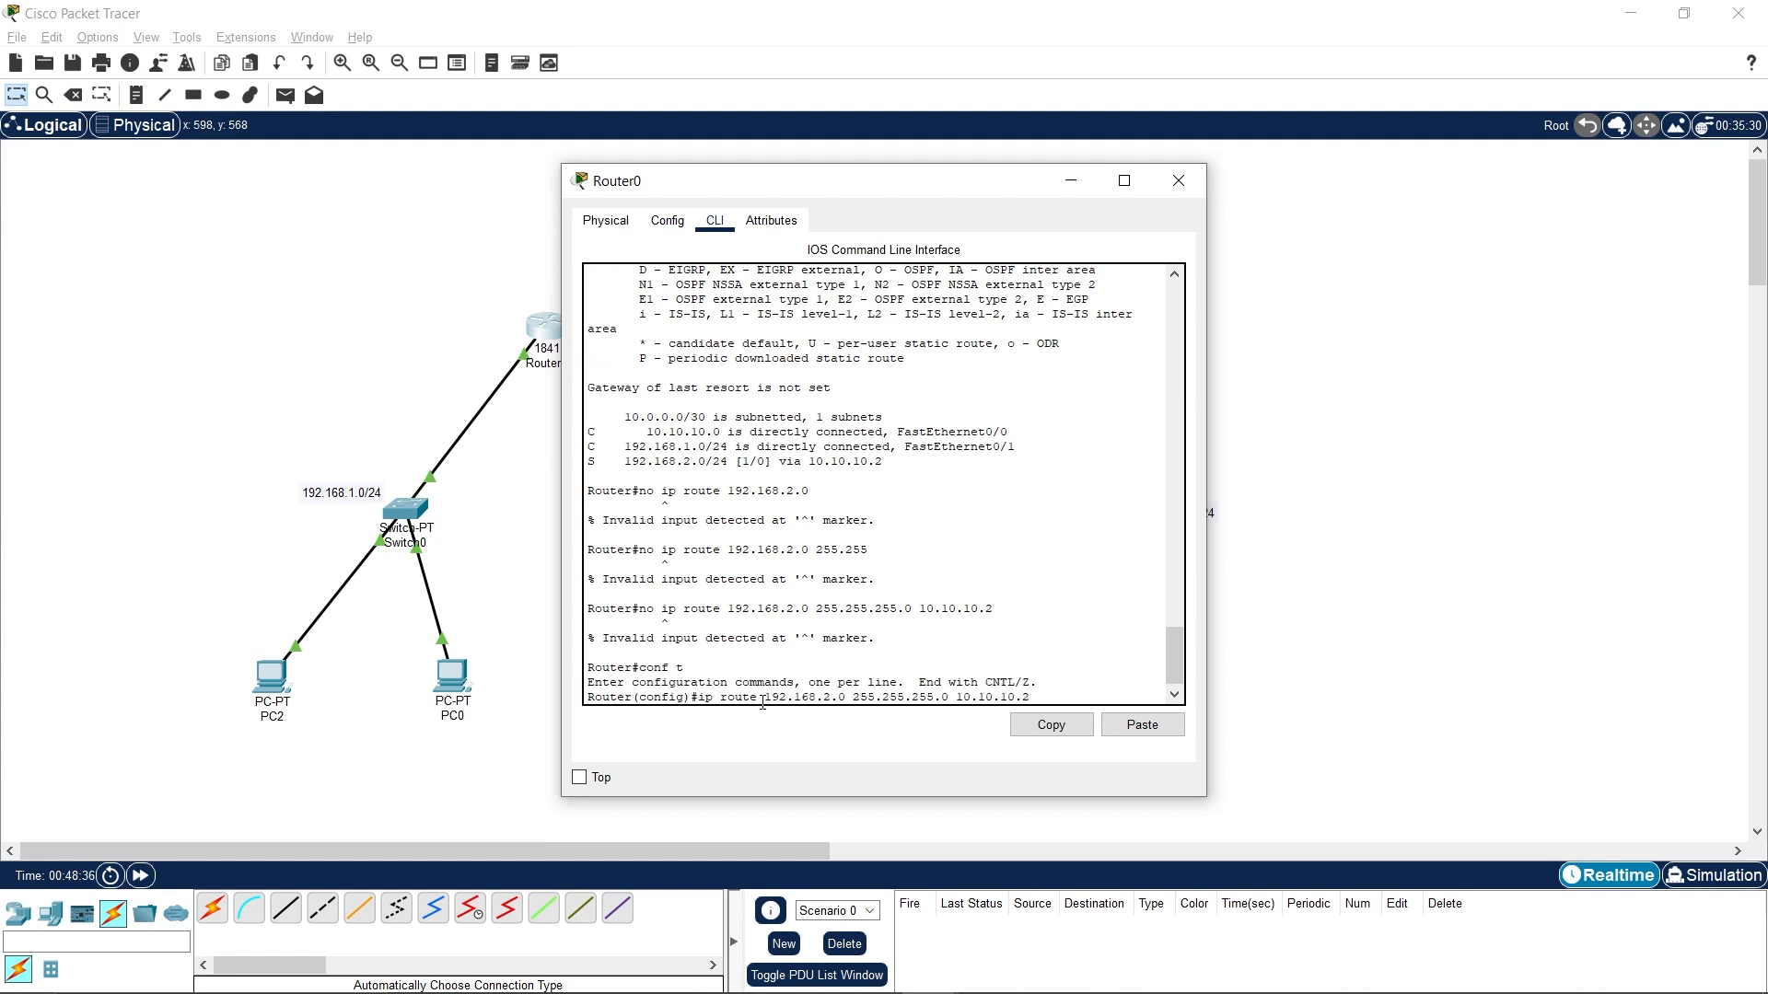
key(Return)
text(conf)
key(Return)
key(Return)
key(Return)
key(Return)
key(Return)
key(Return)
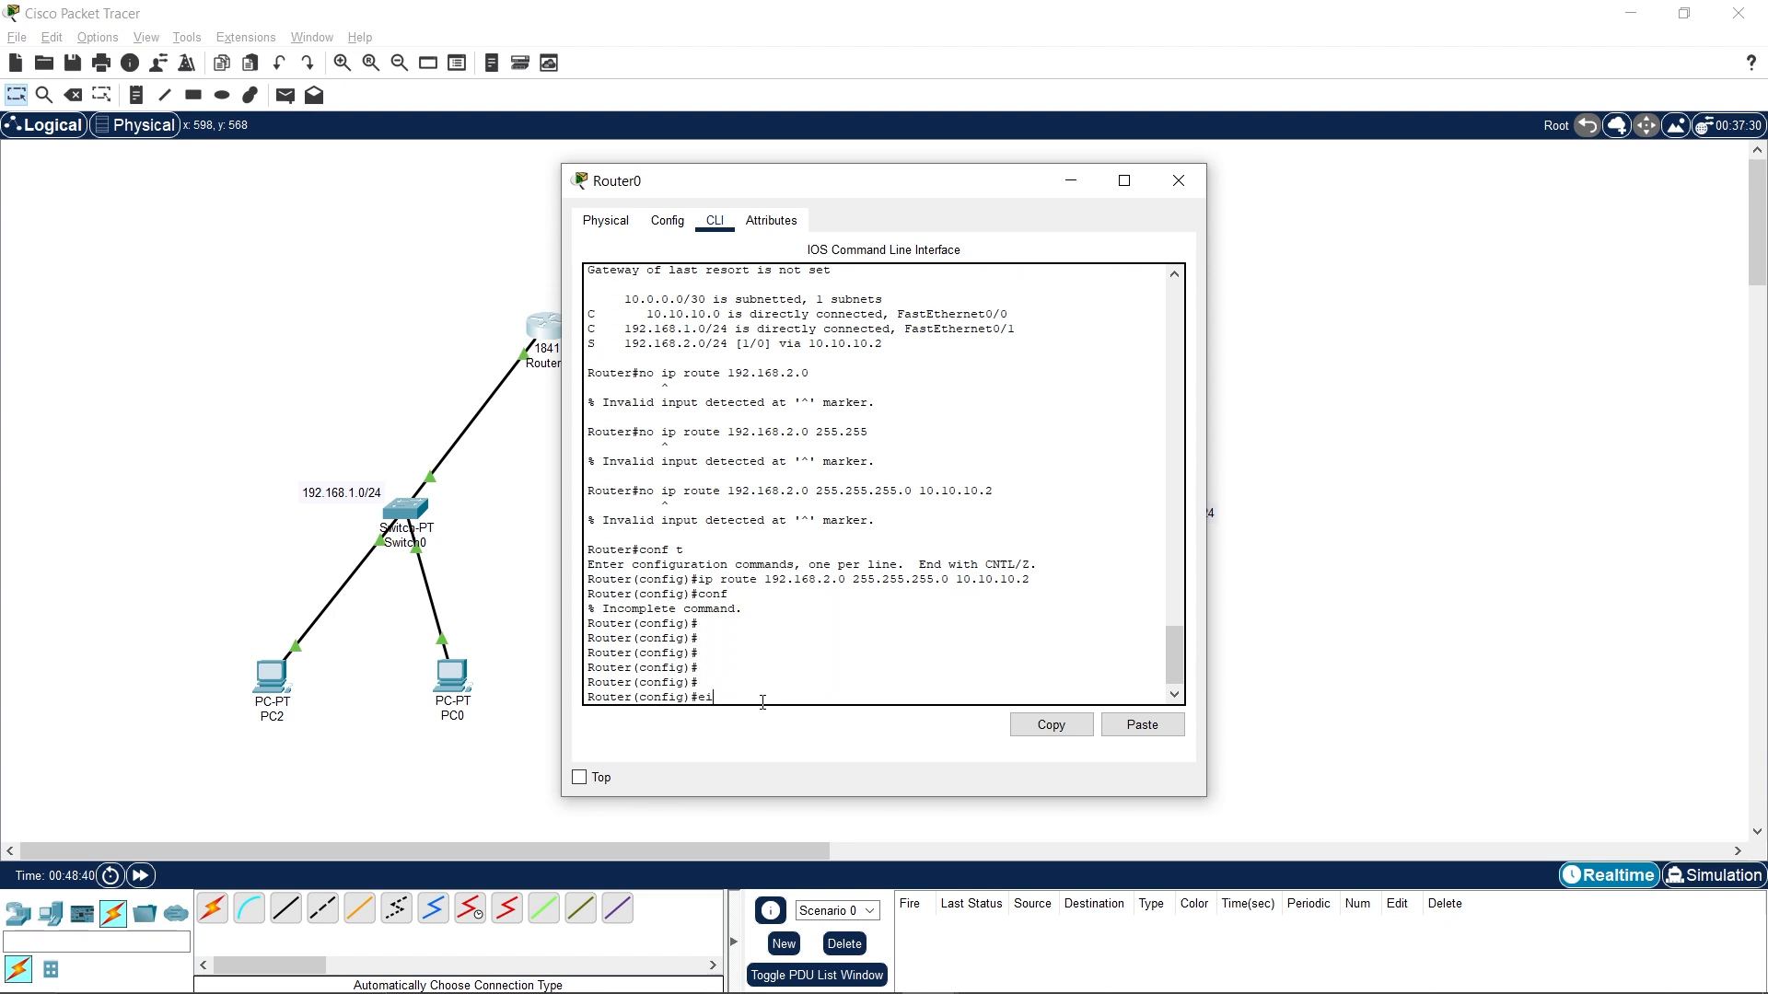
key(Return)
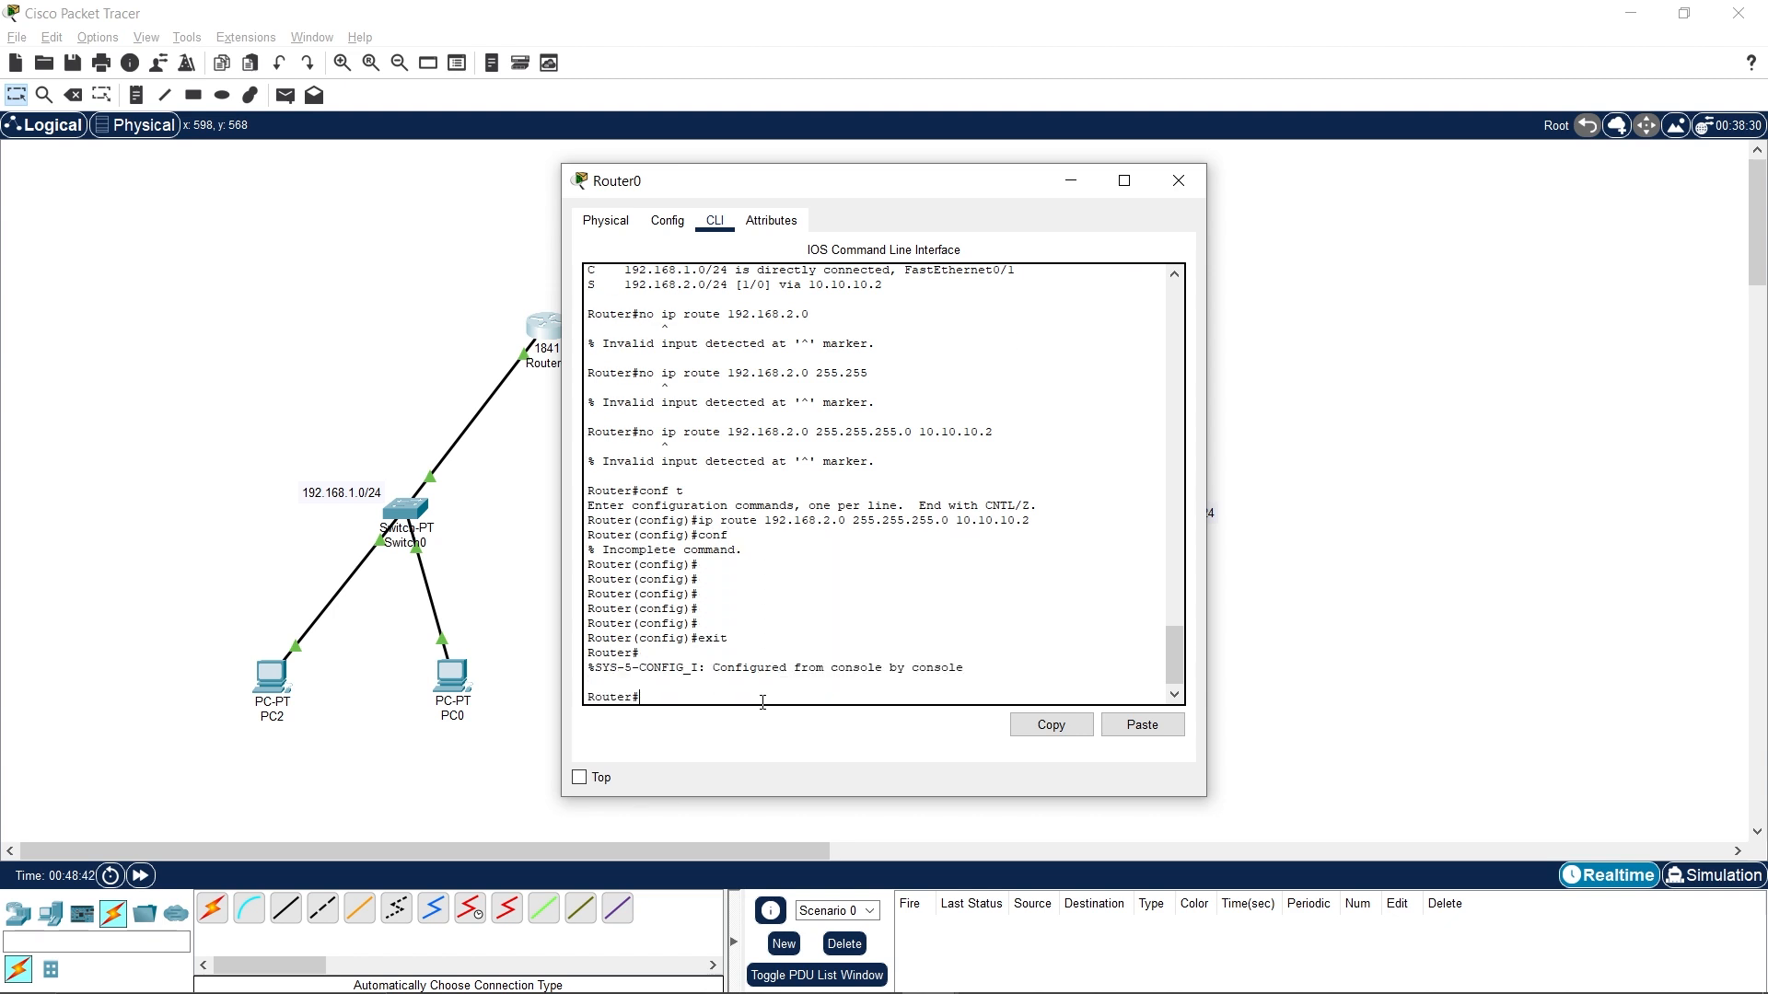
Display Router0's routing table with sh ip route and examine the static entry for 192.168.2.0/24.
text(sh ip rou)
key(Tab)
key(Return)
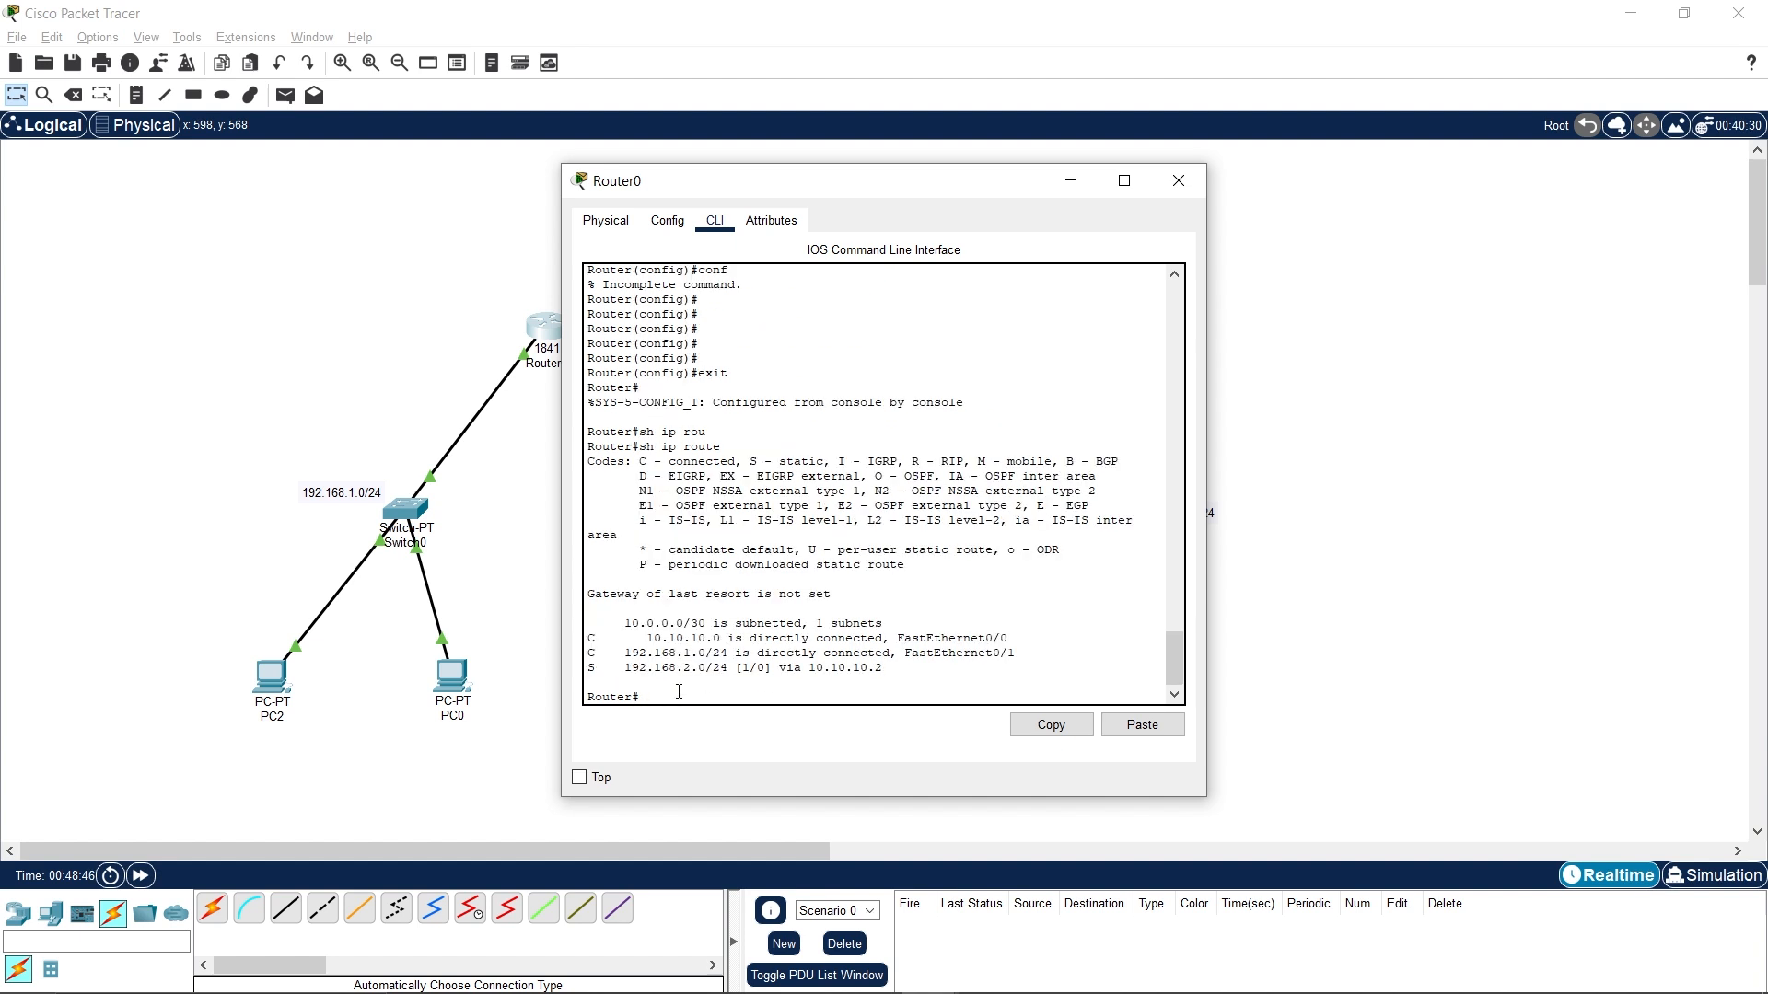
drag(627, 673, 931, 671)
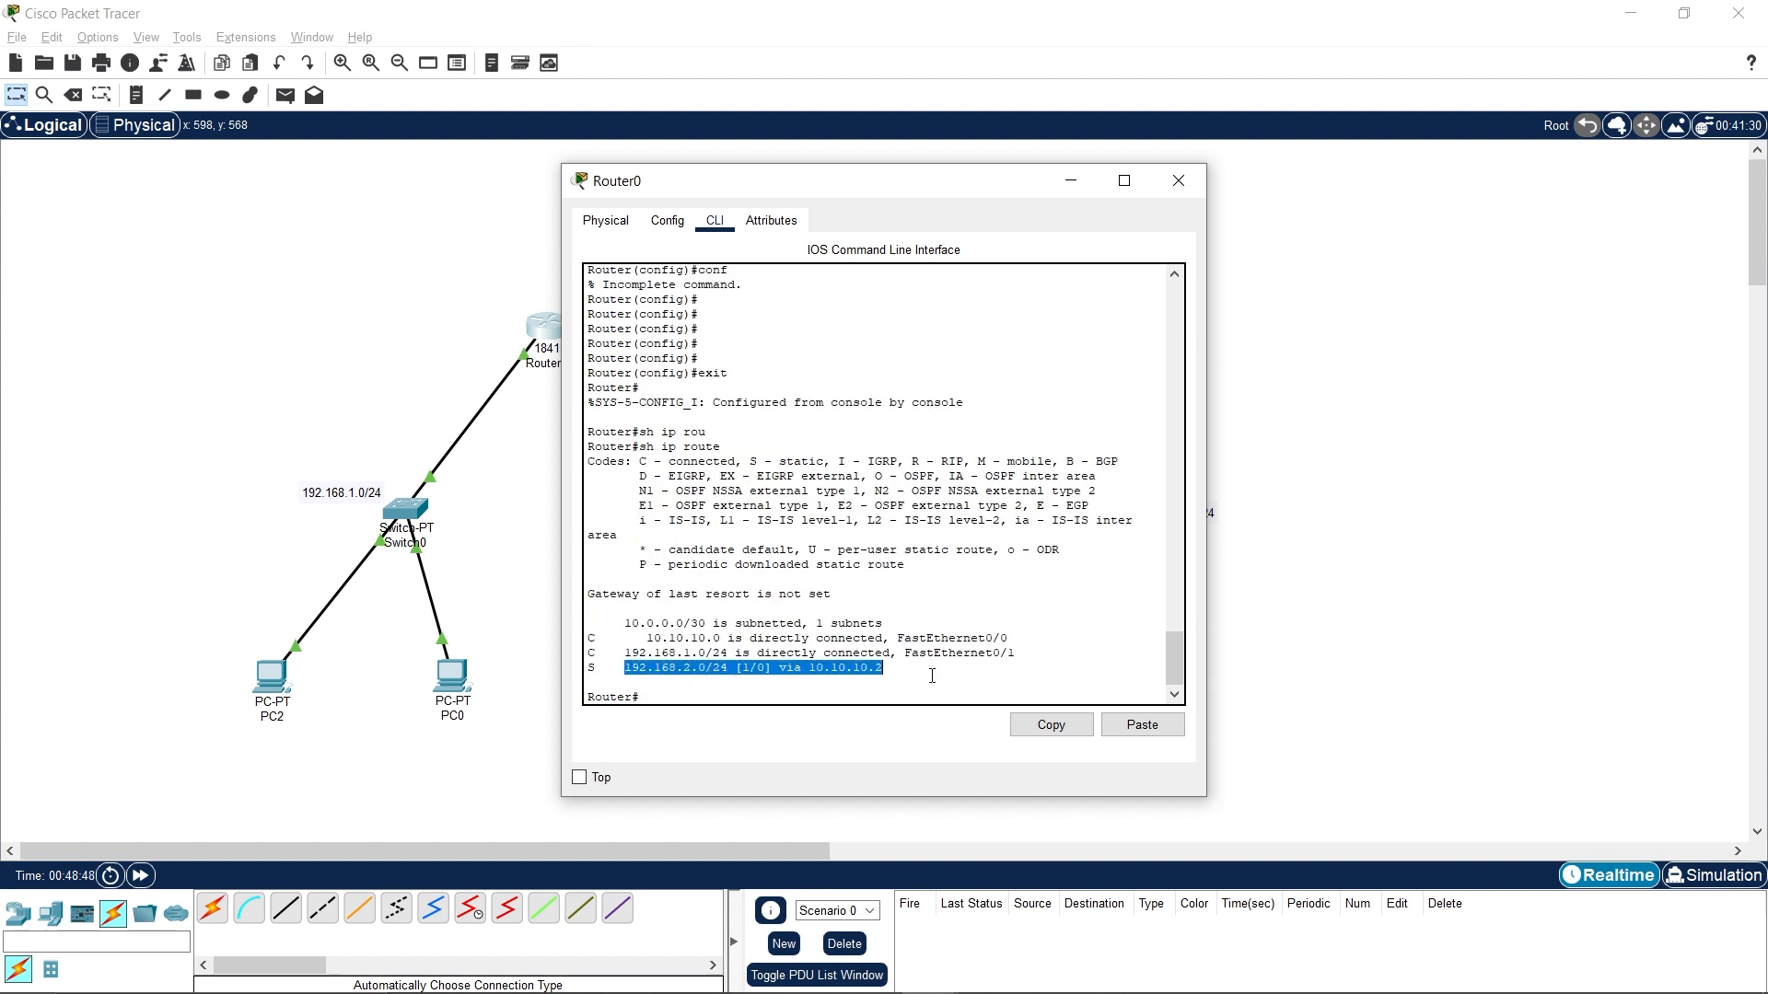
click(907, 689)
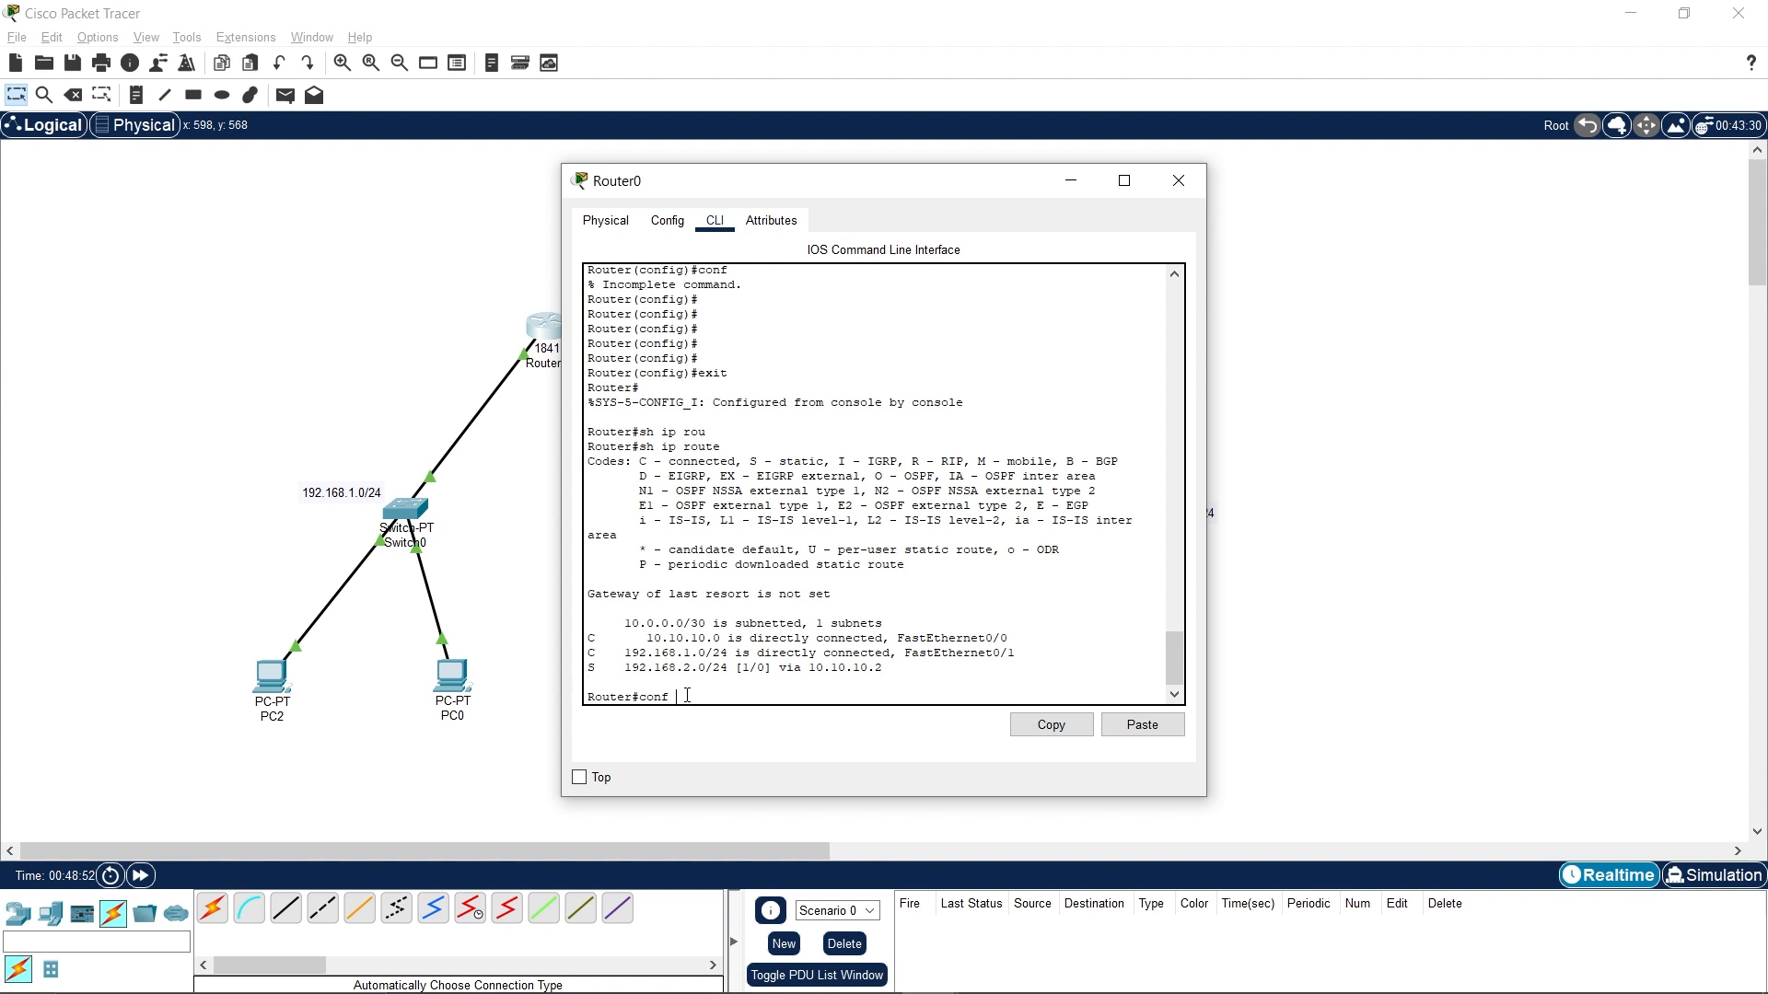
Remove Router0's static route in global configuration mode with no ip route 192.168.2.0 255.255.255.0, and exit configuration mode.
text(conf t)
key(Return)
text(np)
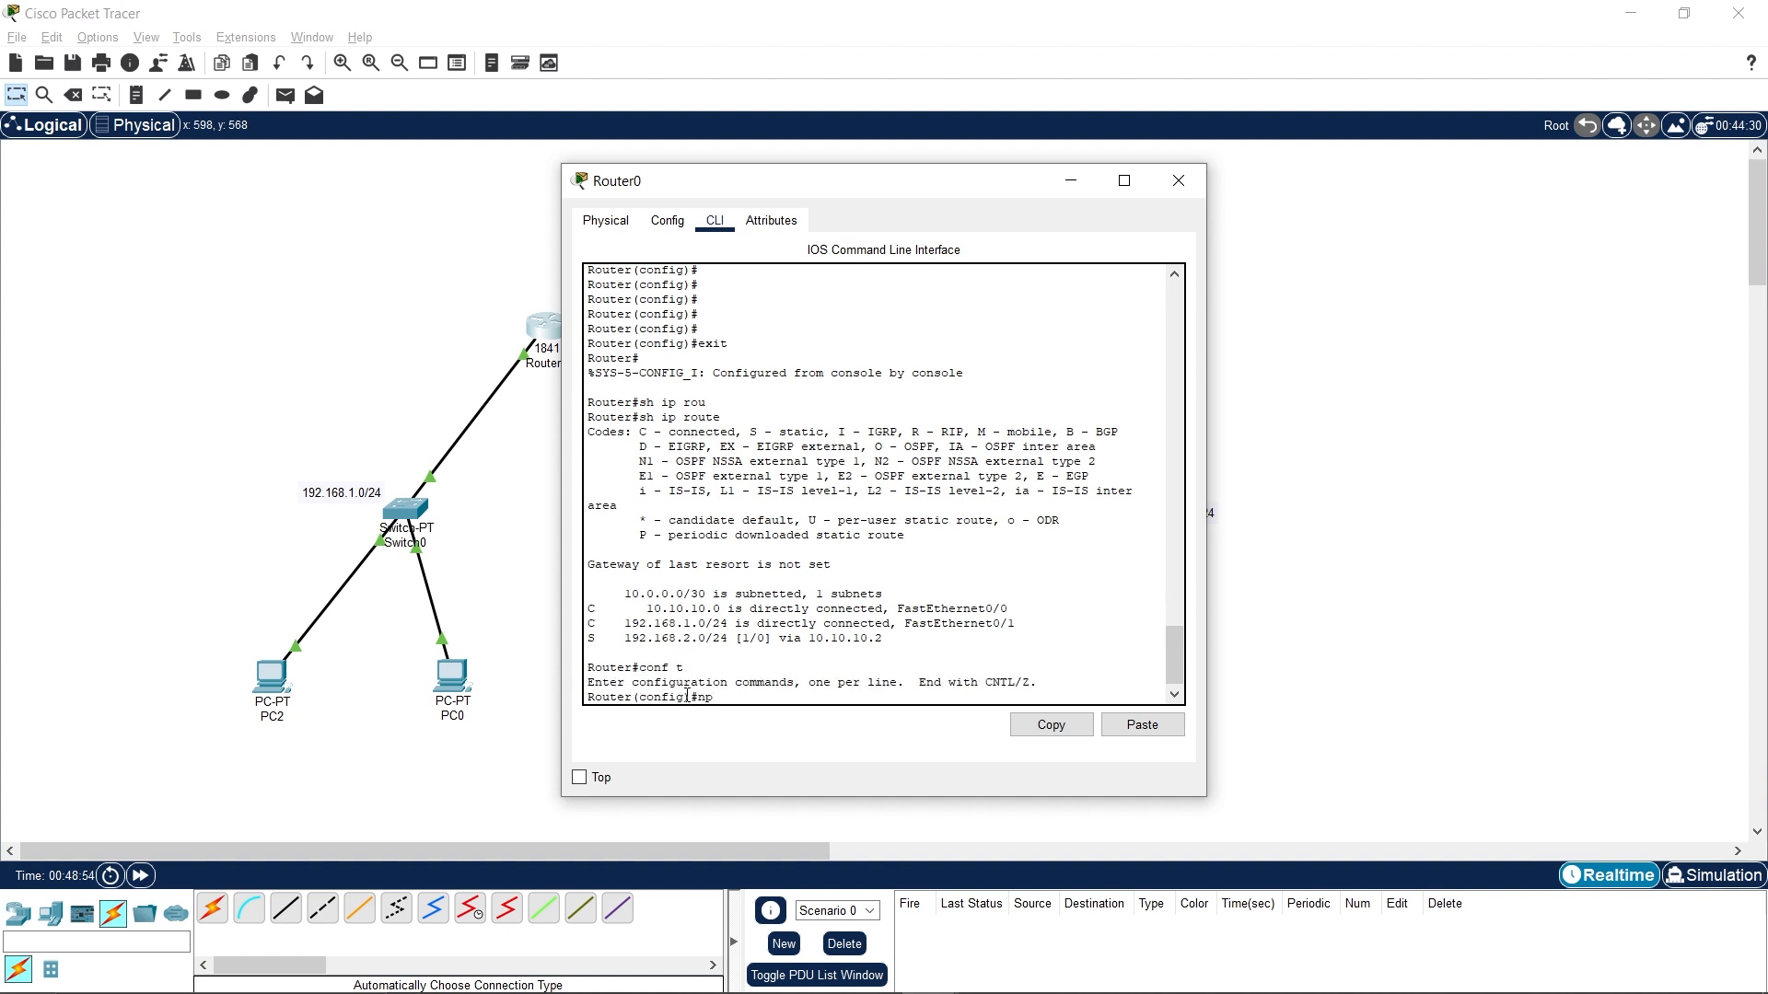
text( ip)
text( rou)
key(Tab)
text(t)
key(Tab)
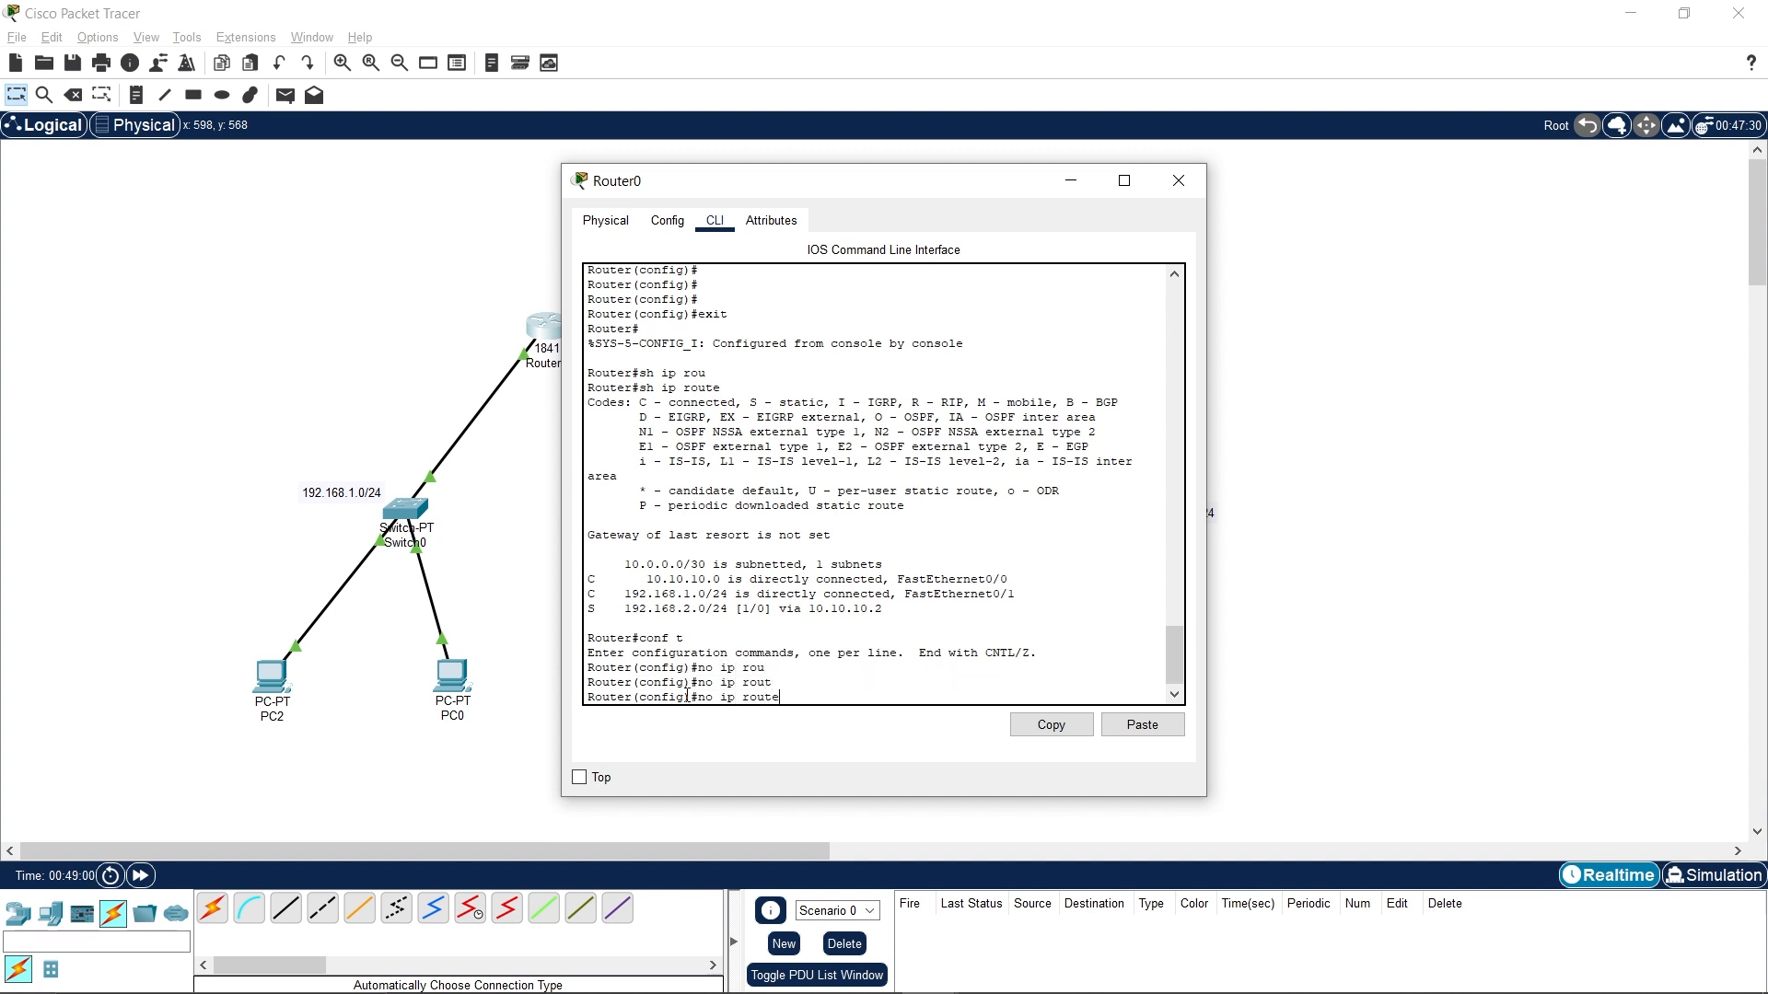
text(e 192)
key(Return)
text(.)
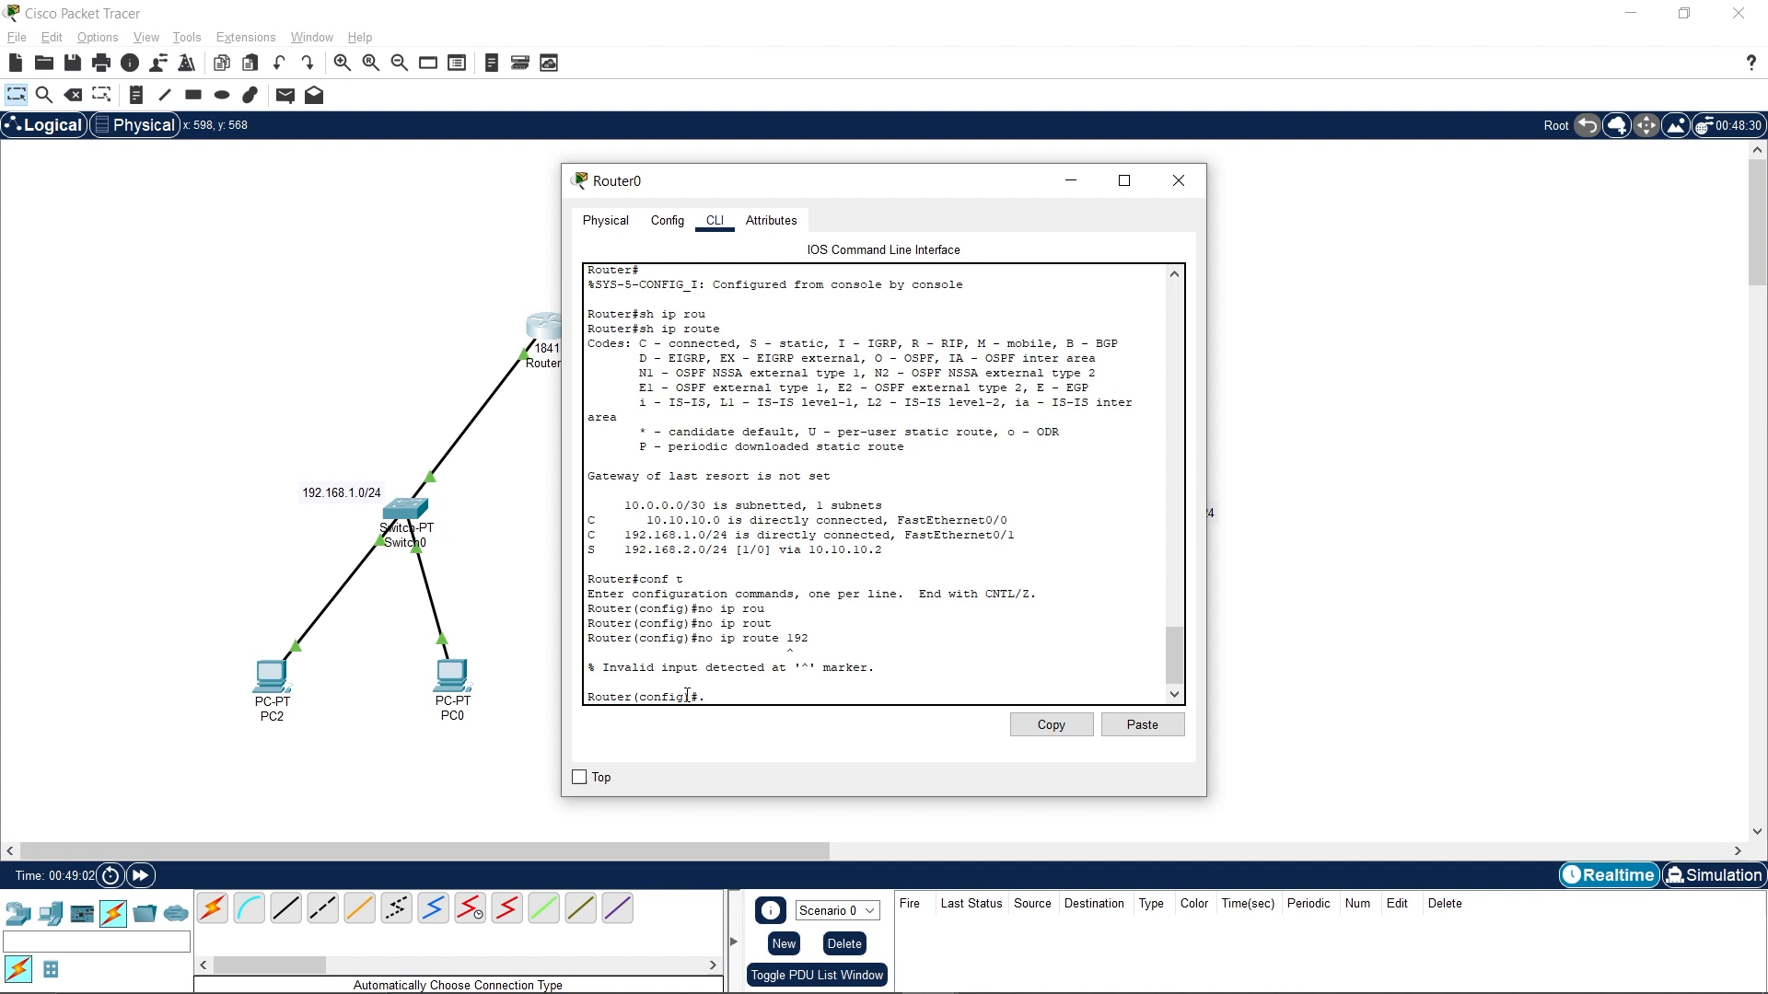
key(Up)
text(.168.2.0 255.255.255.0)
key(Return)
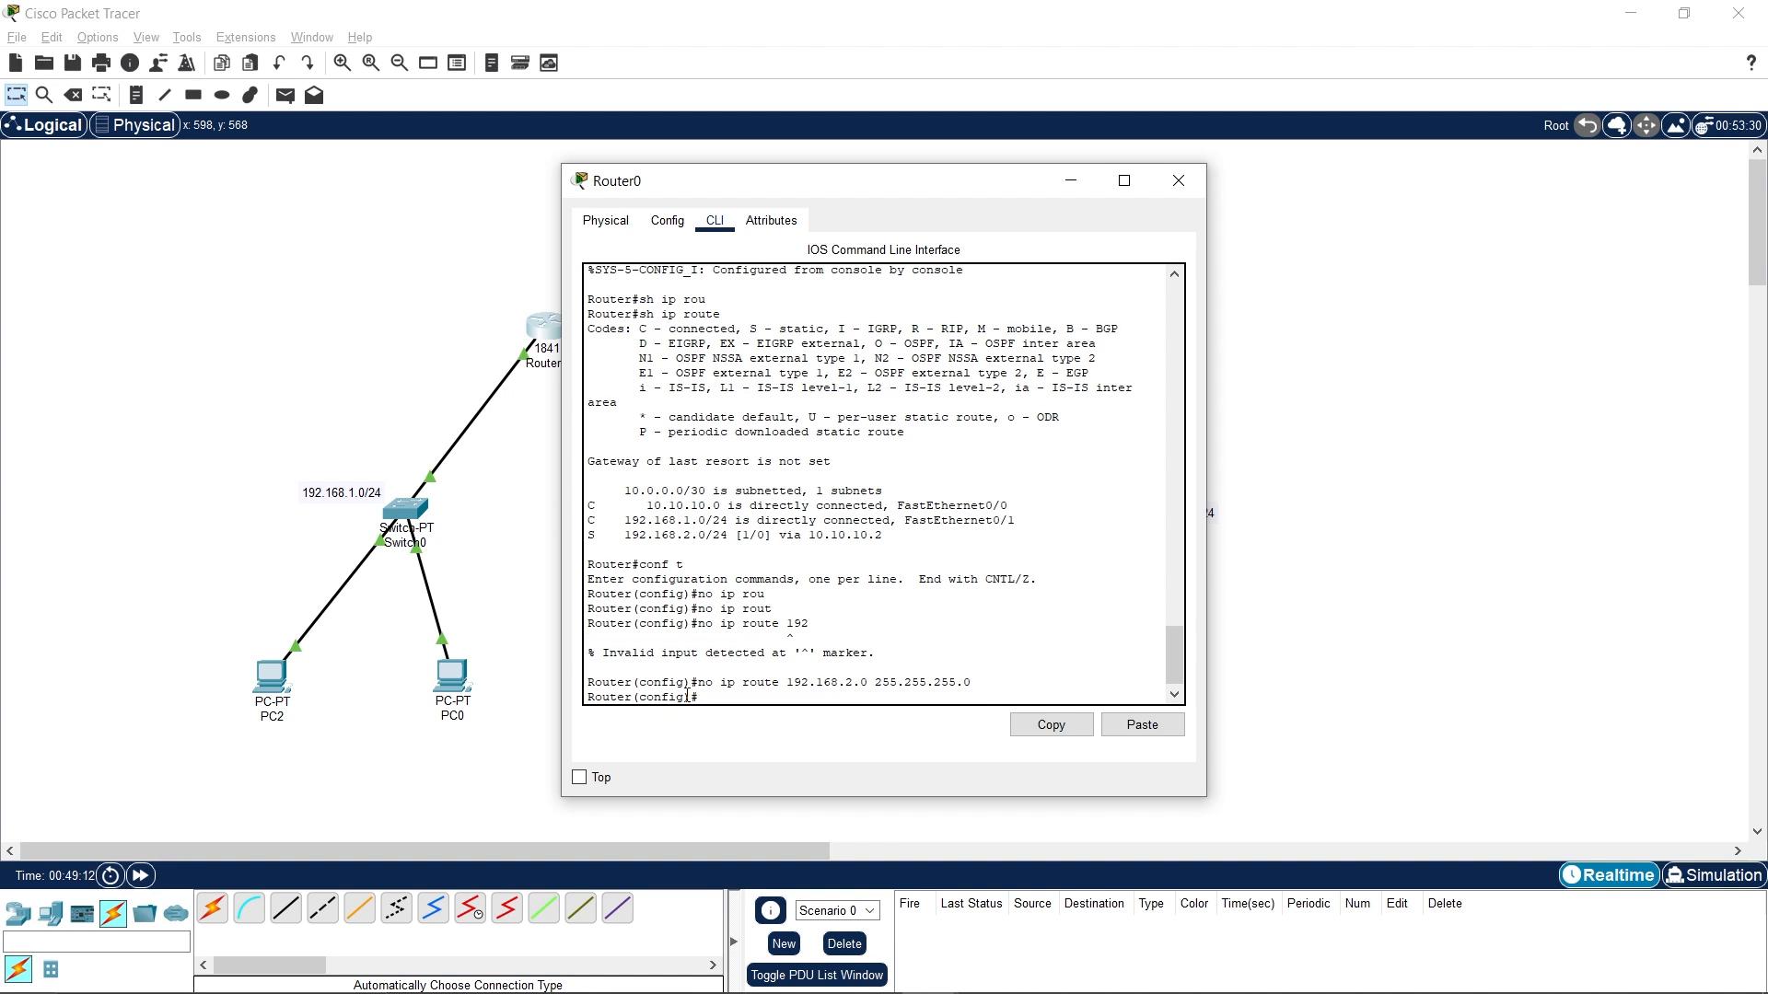
text(exit)
key(Return)
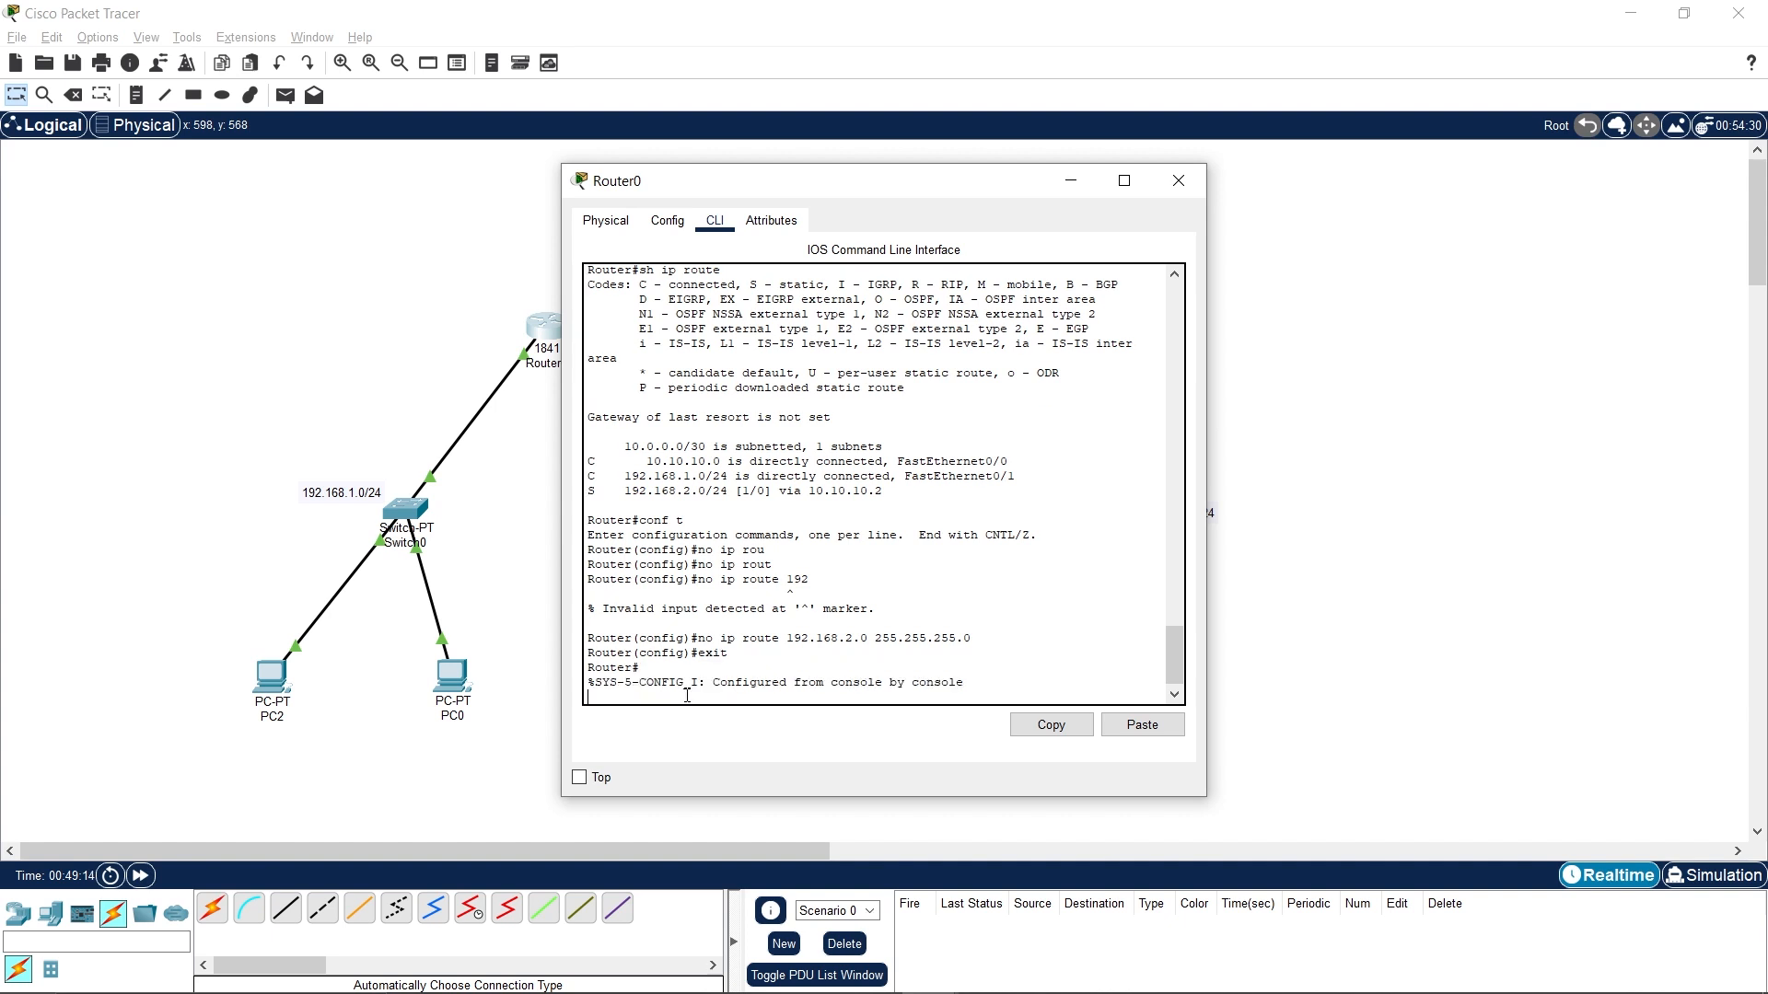
Display Router0's routing table again with sh ip route, examine the connected entries, and close the router window.
text(sh ip rou)
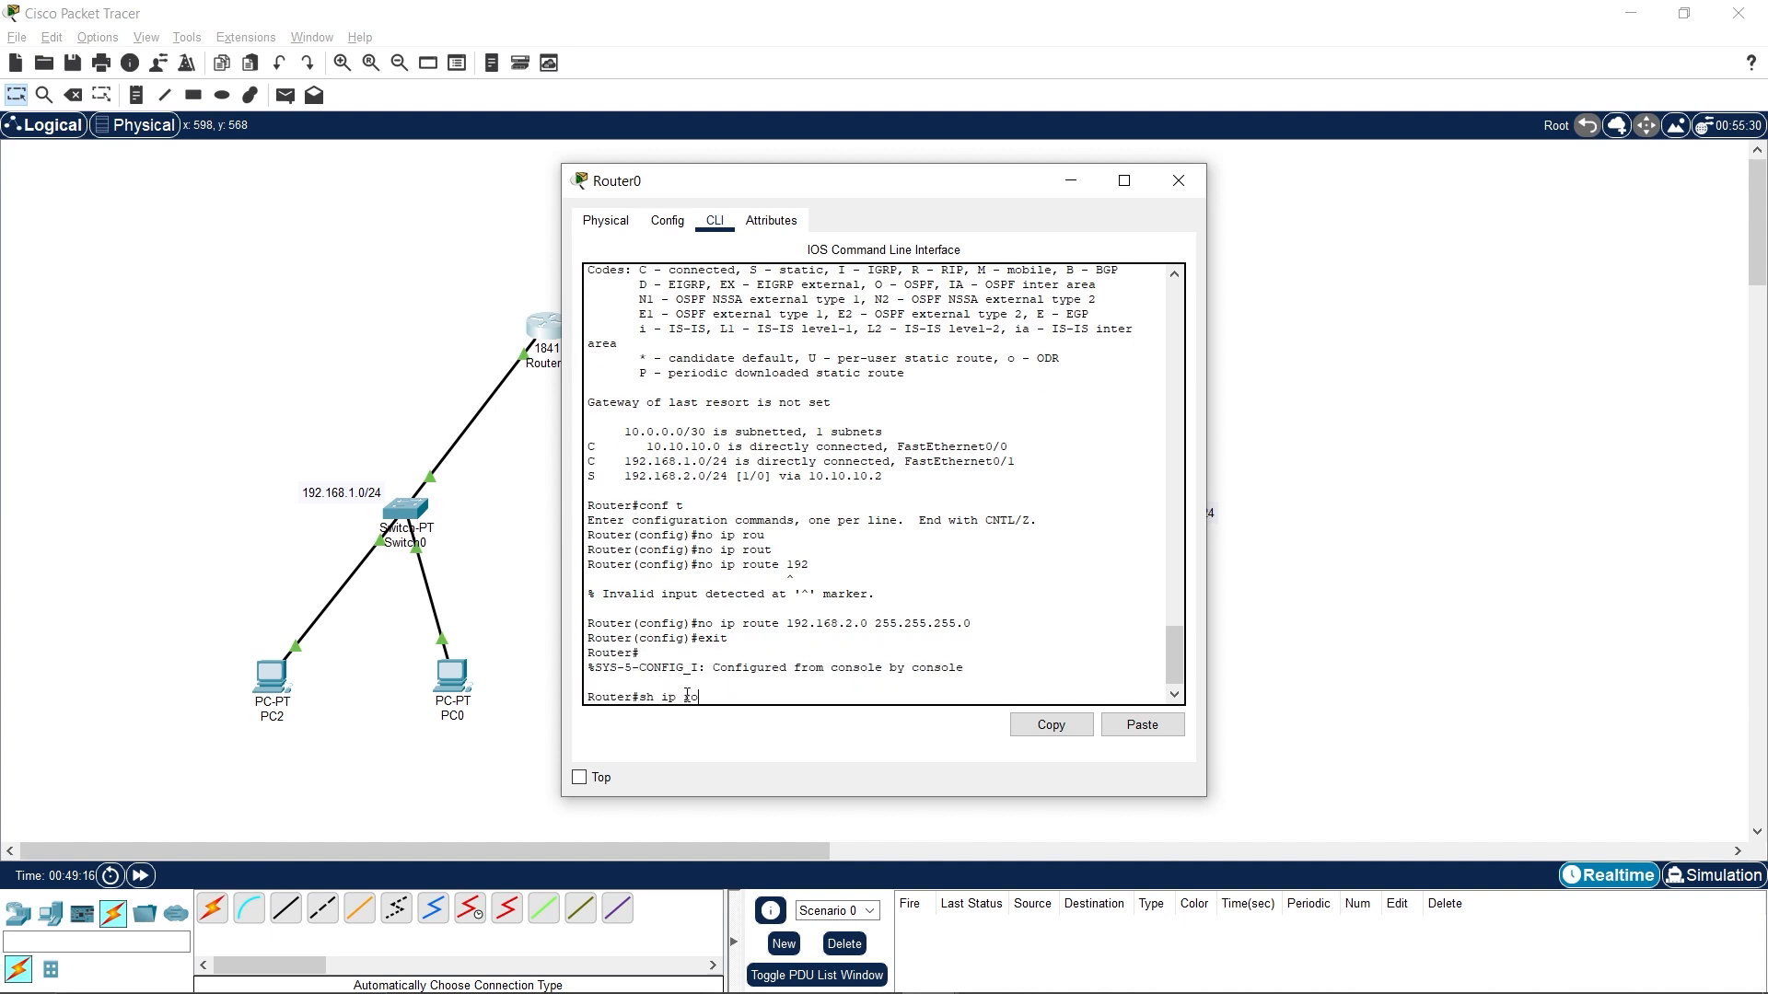
key(Tab)
key(Return)
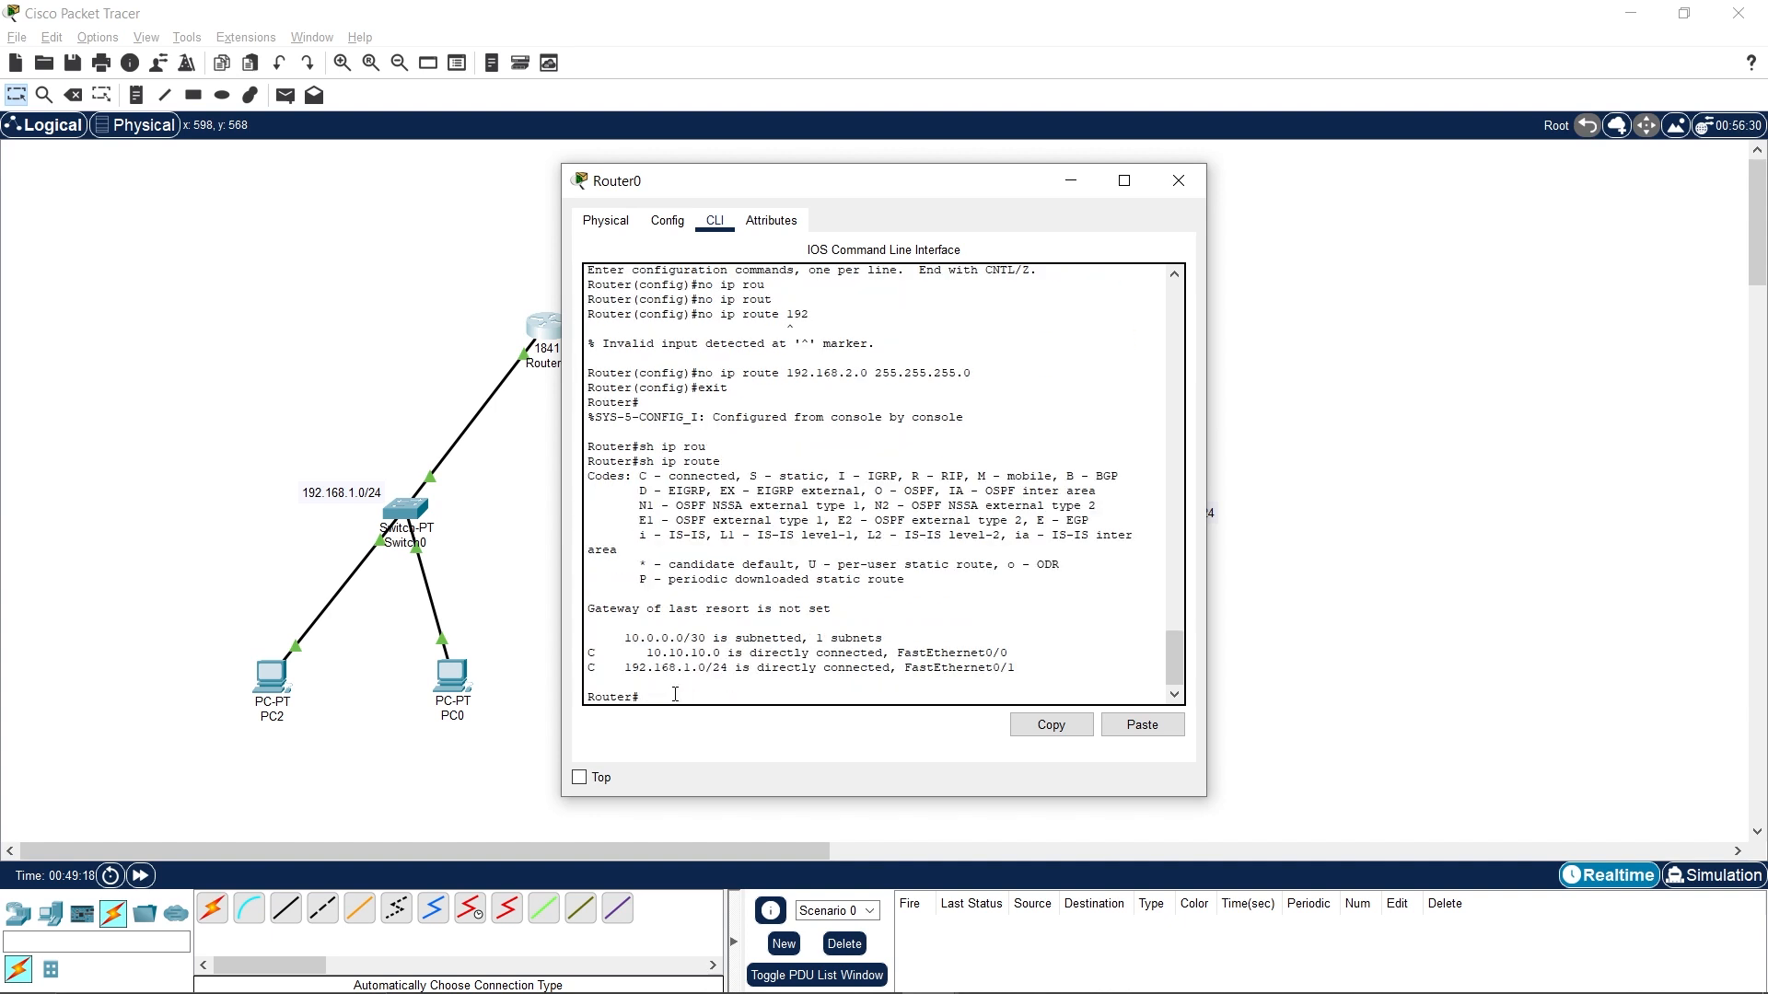
drag(1018, 665, 586, 638)
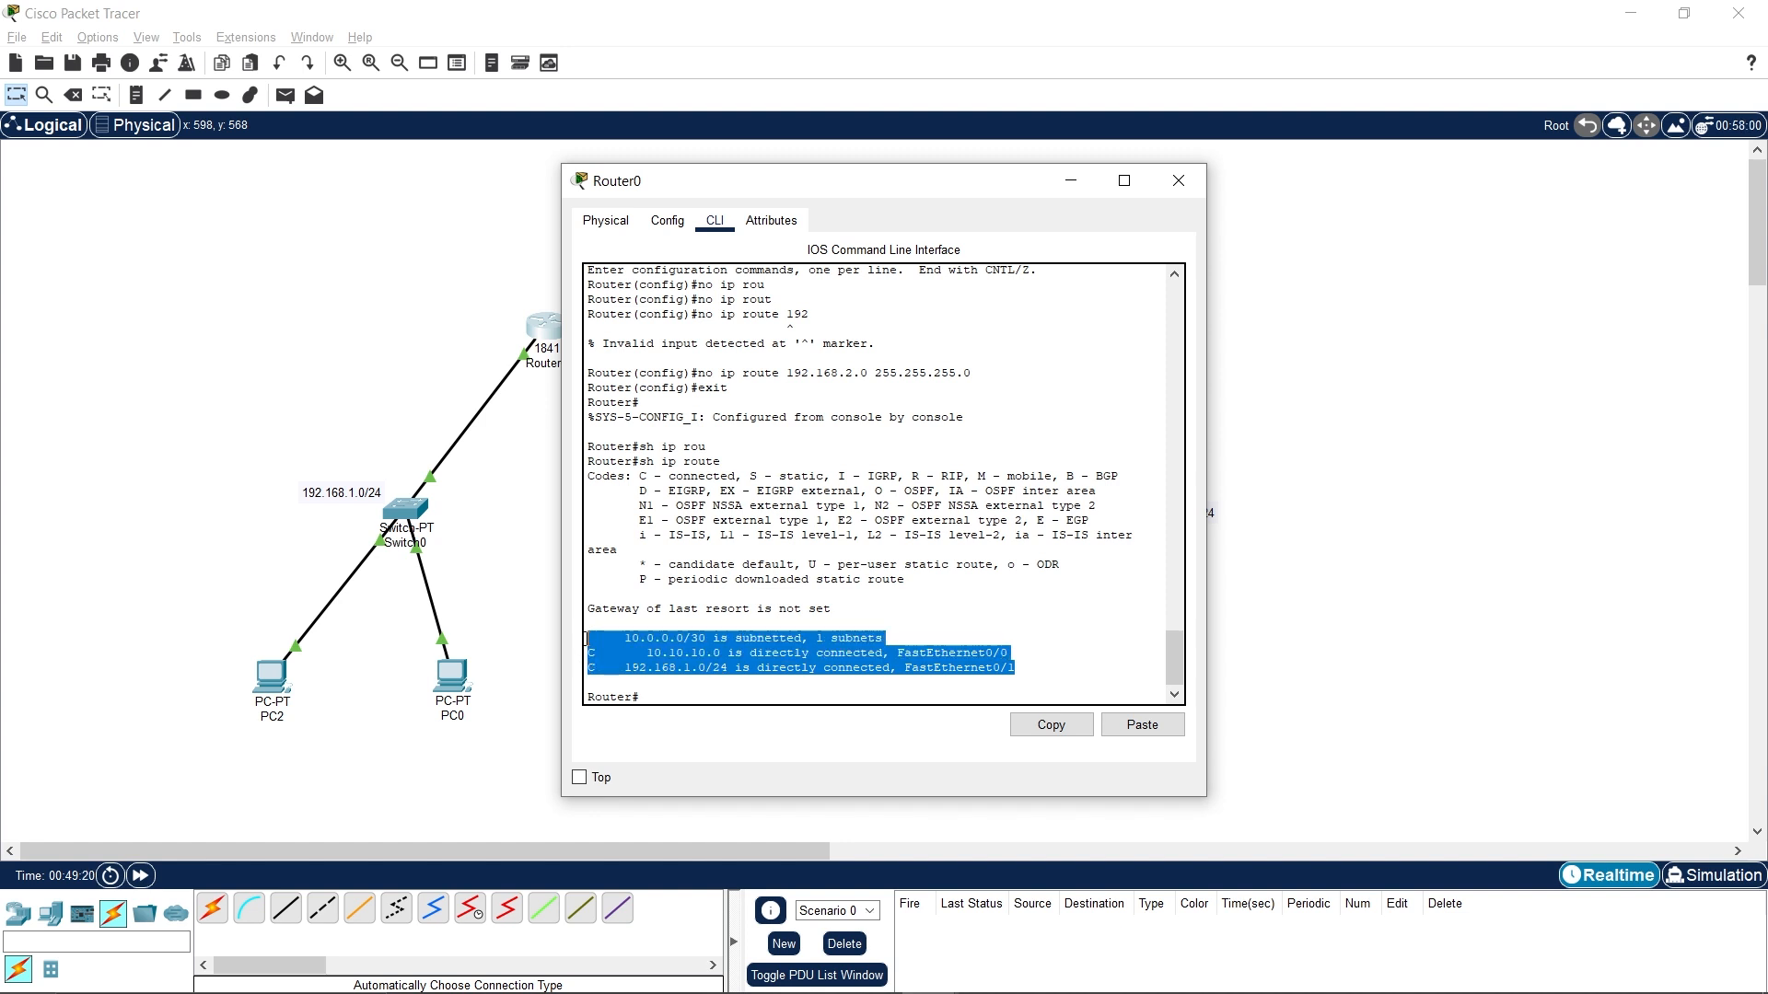
click(1178, 180)
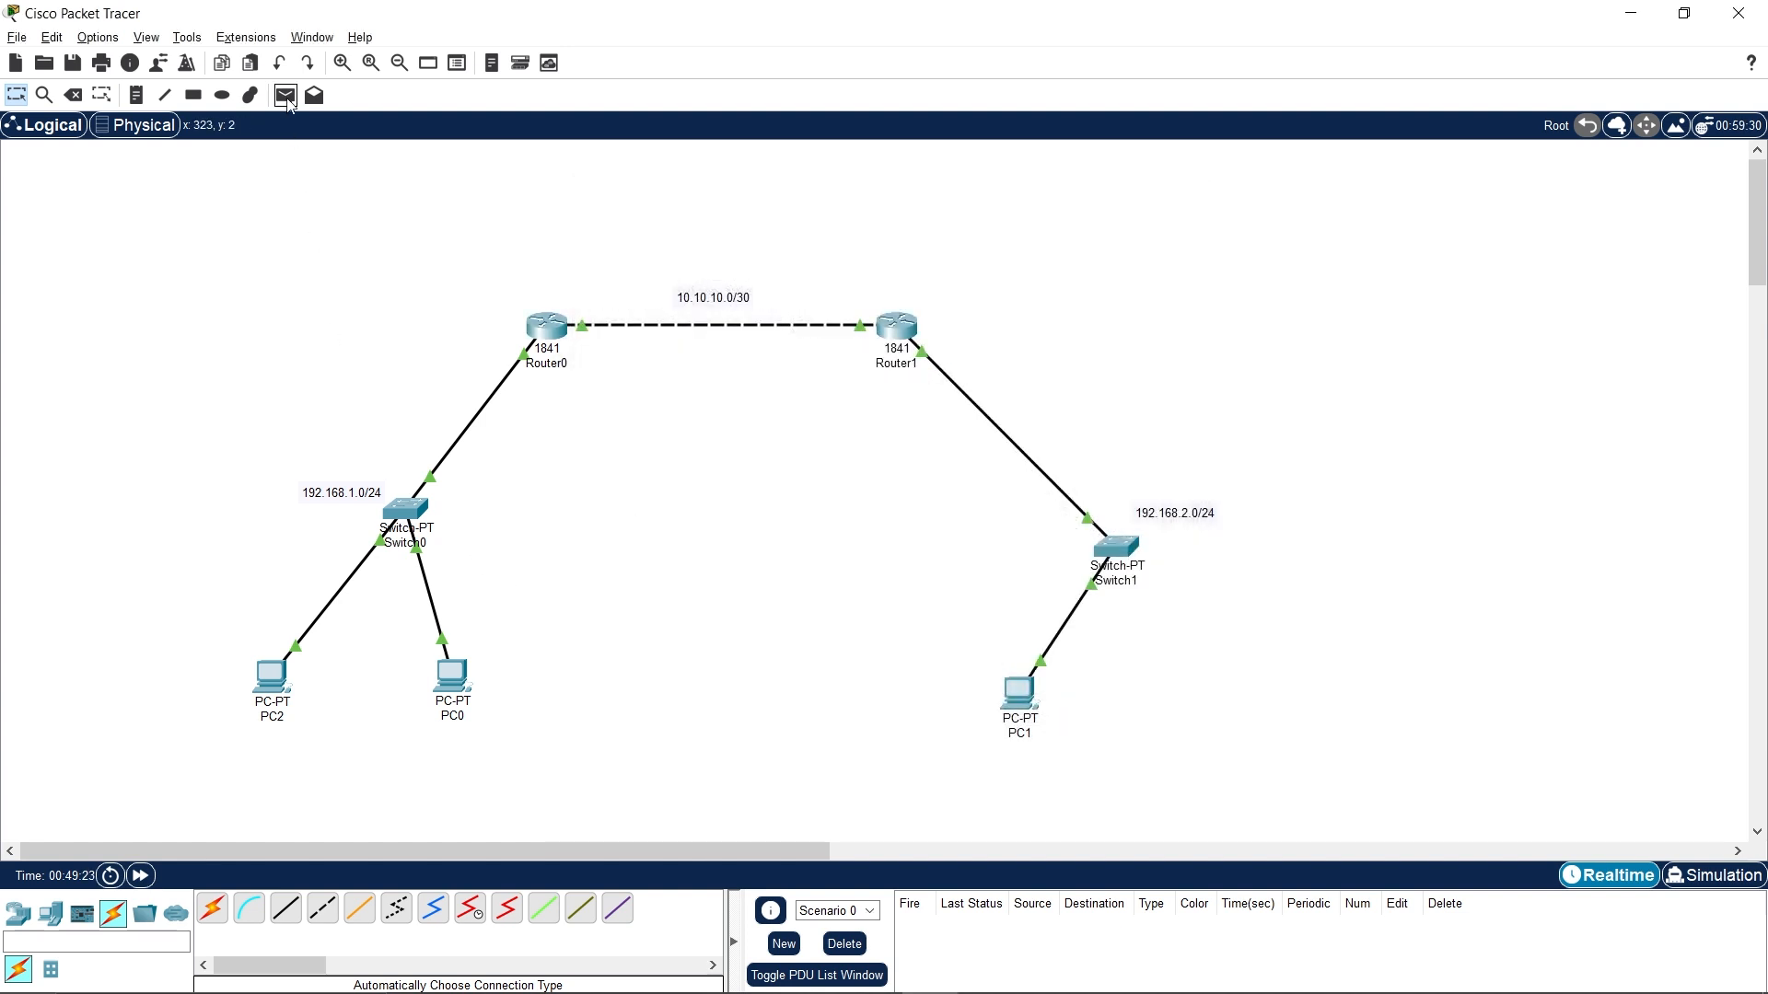
In Simulation mode, add a simple PDU from PC0 to PC1 and advance it event by event to Router0.
click(285, 95)
click(1718, 891)
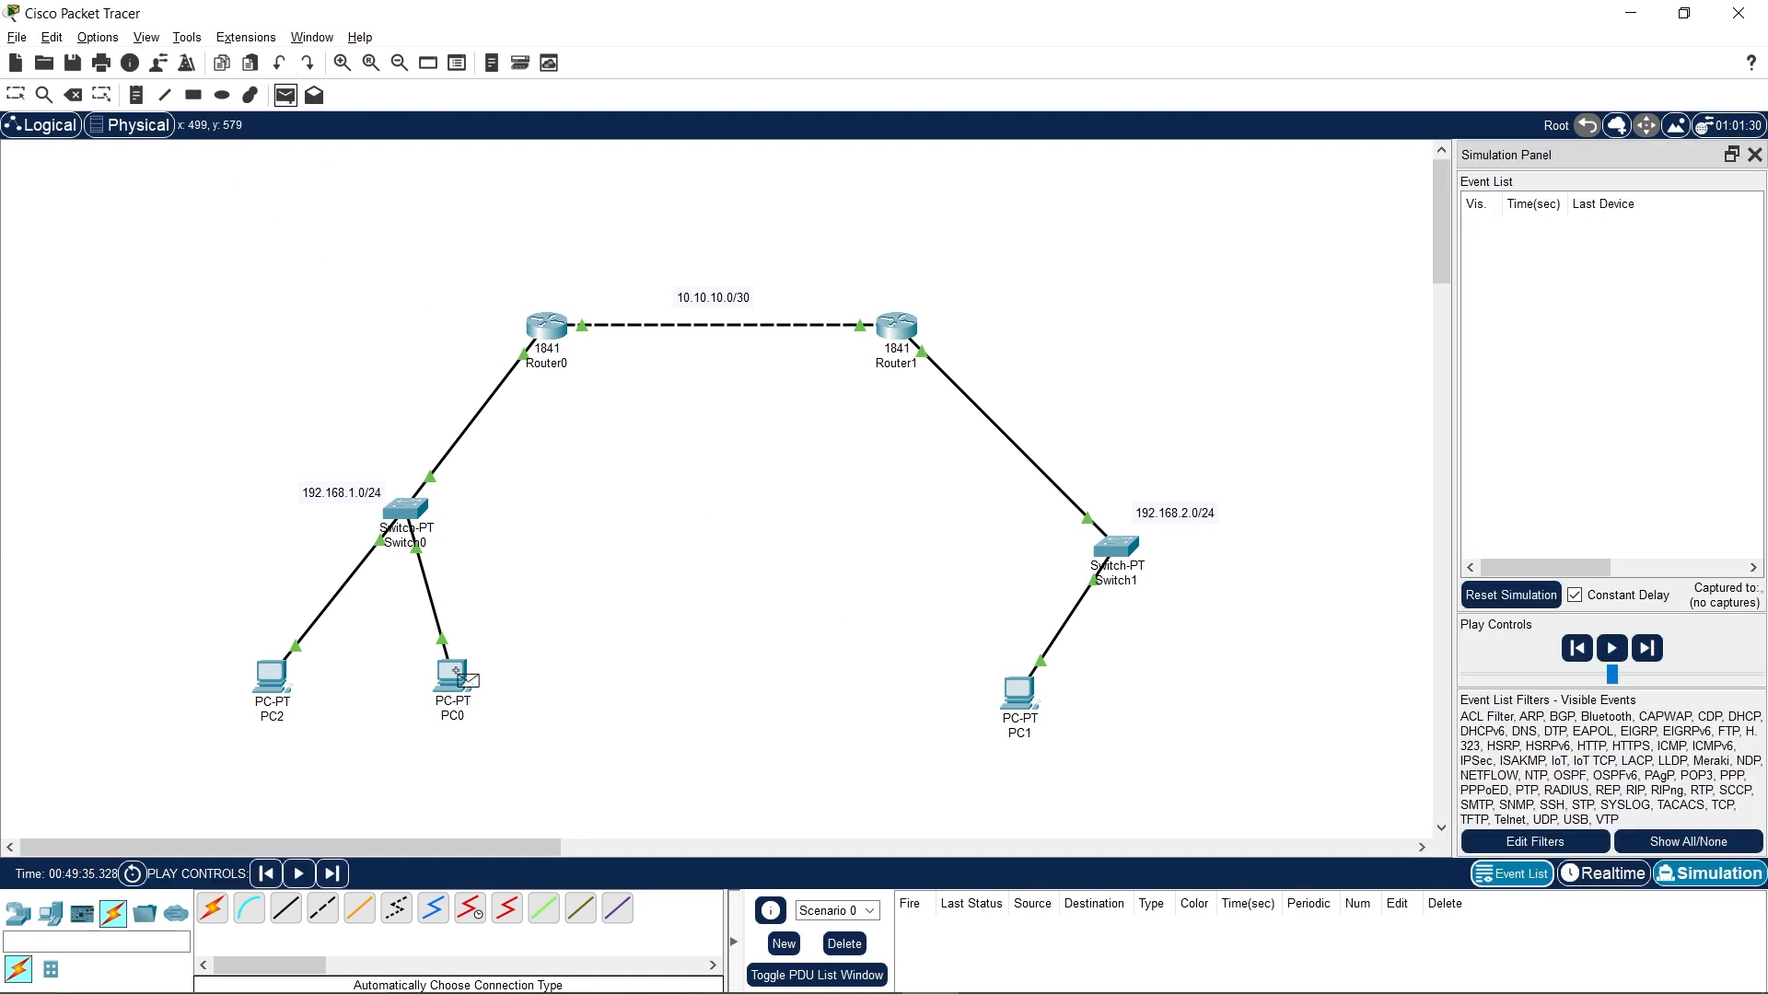
click(452, 672)
click(1037, 695)
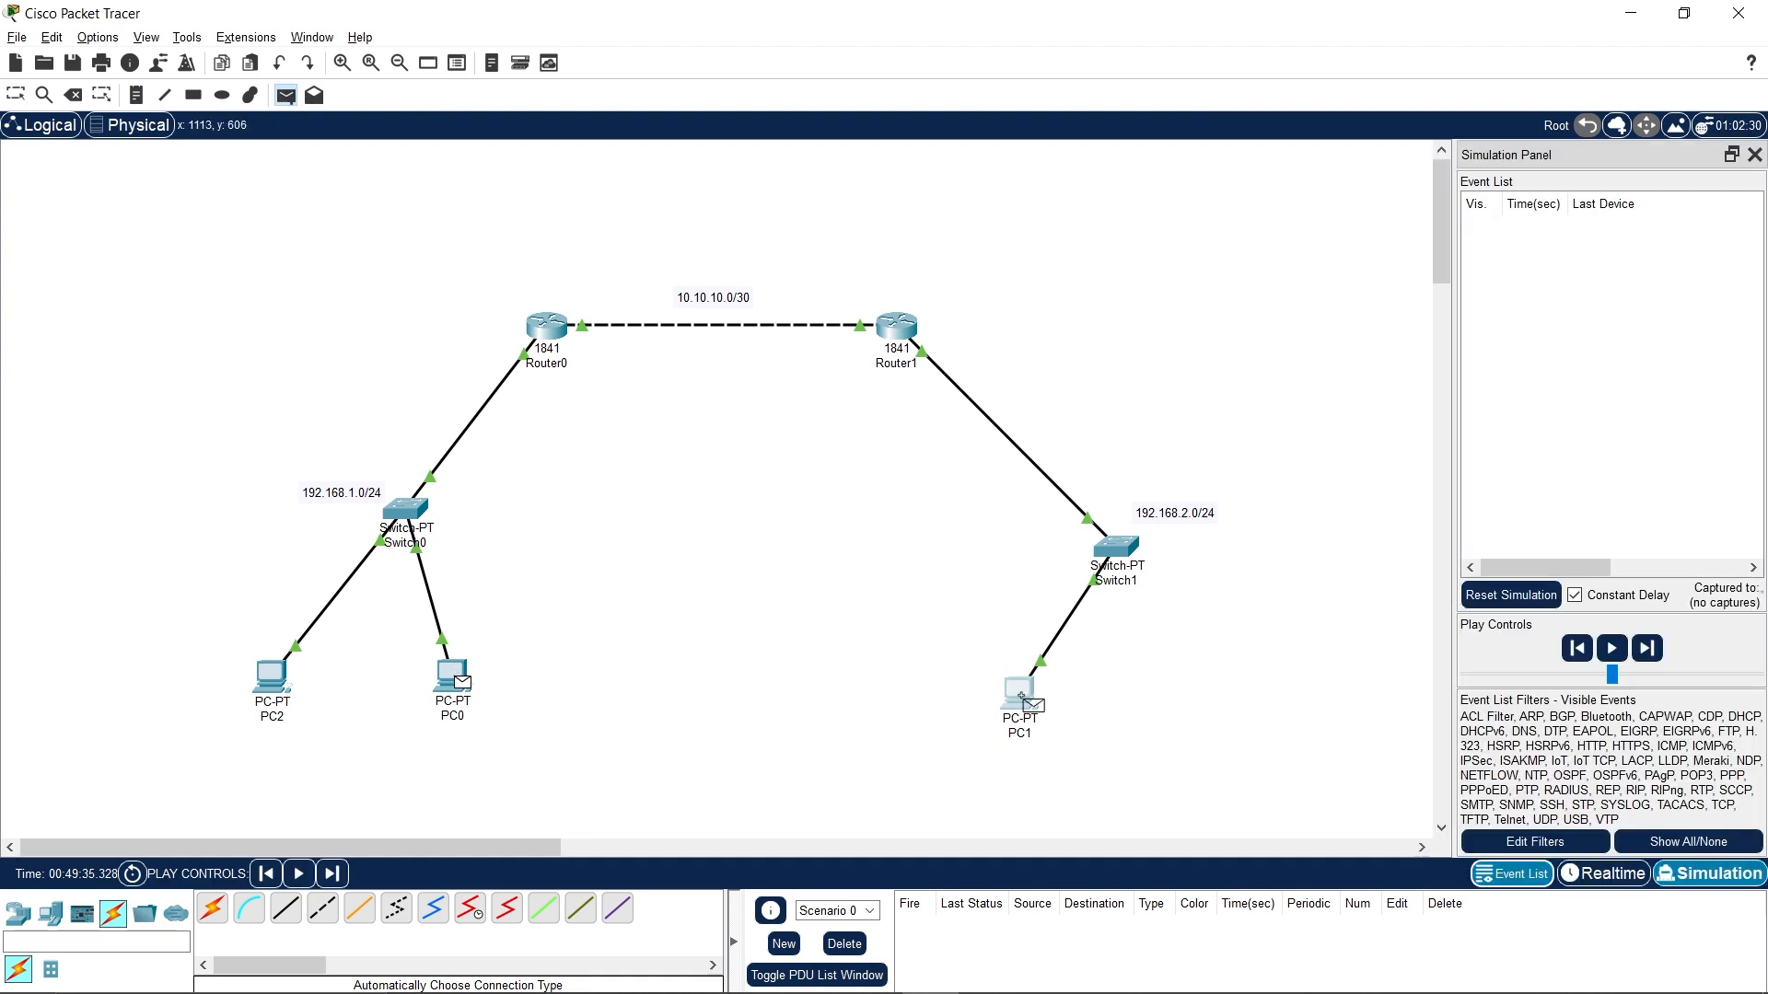
click(1652, 636)
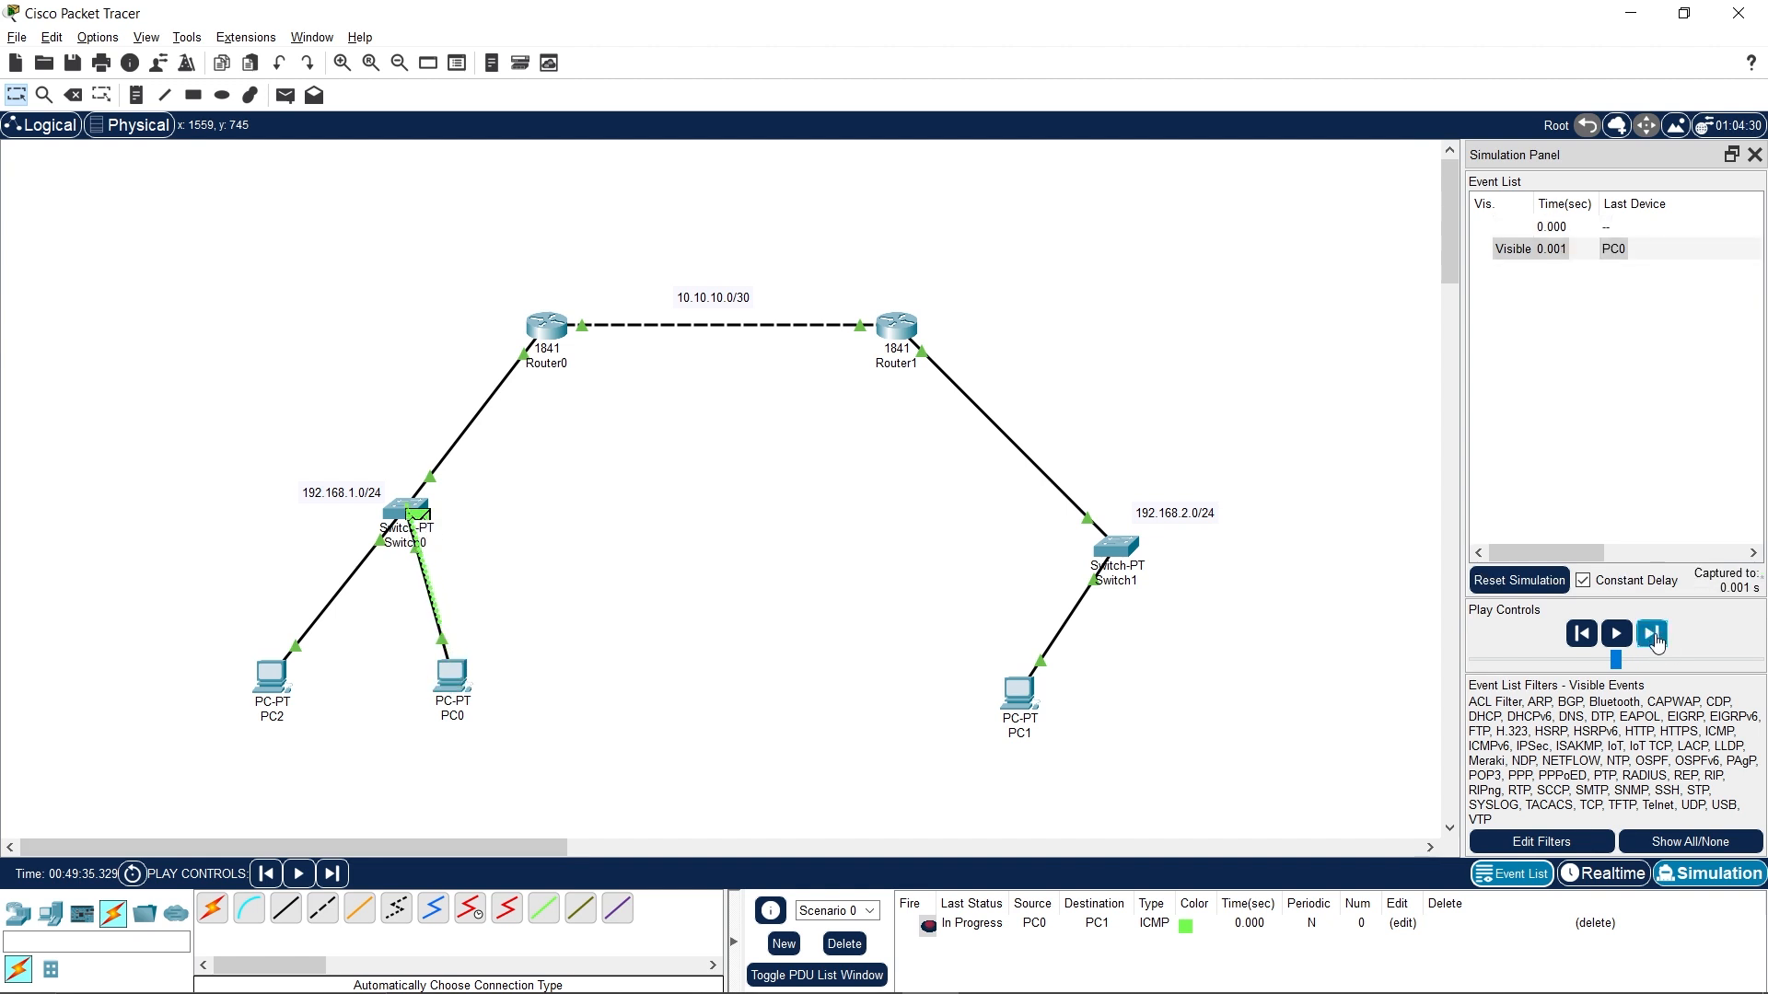
click(1653, 635)
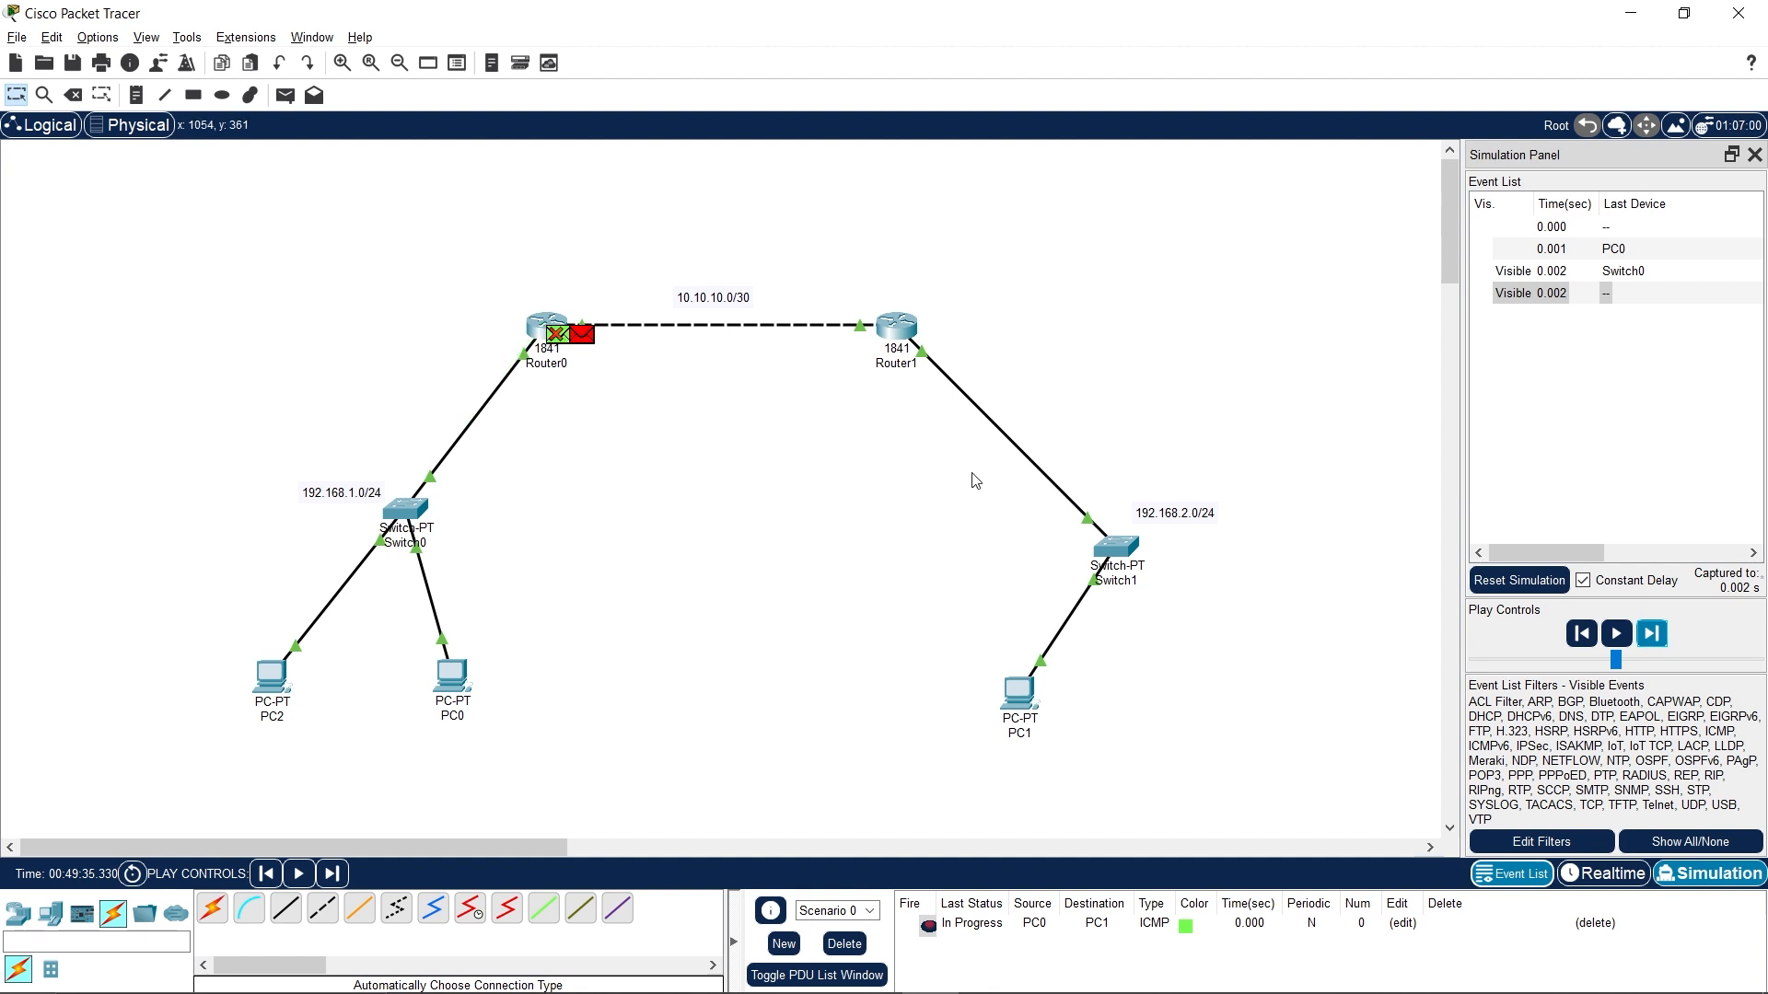
Open the PDU information at Router0, read the explanations layer by layer through outbound Layer 3, and close it.
click(574, 337)
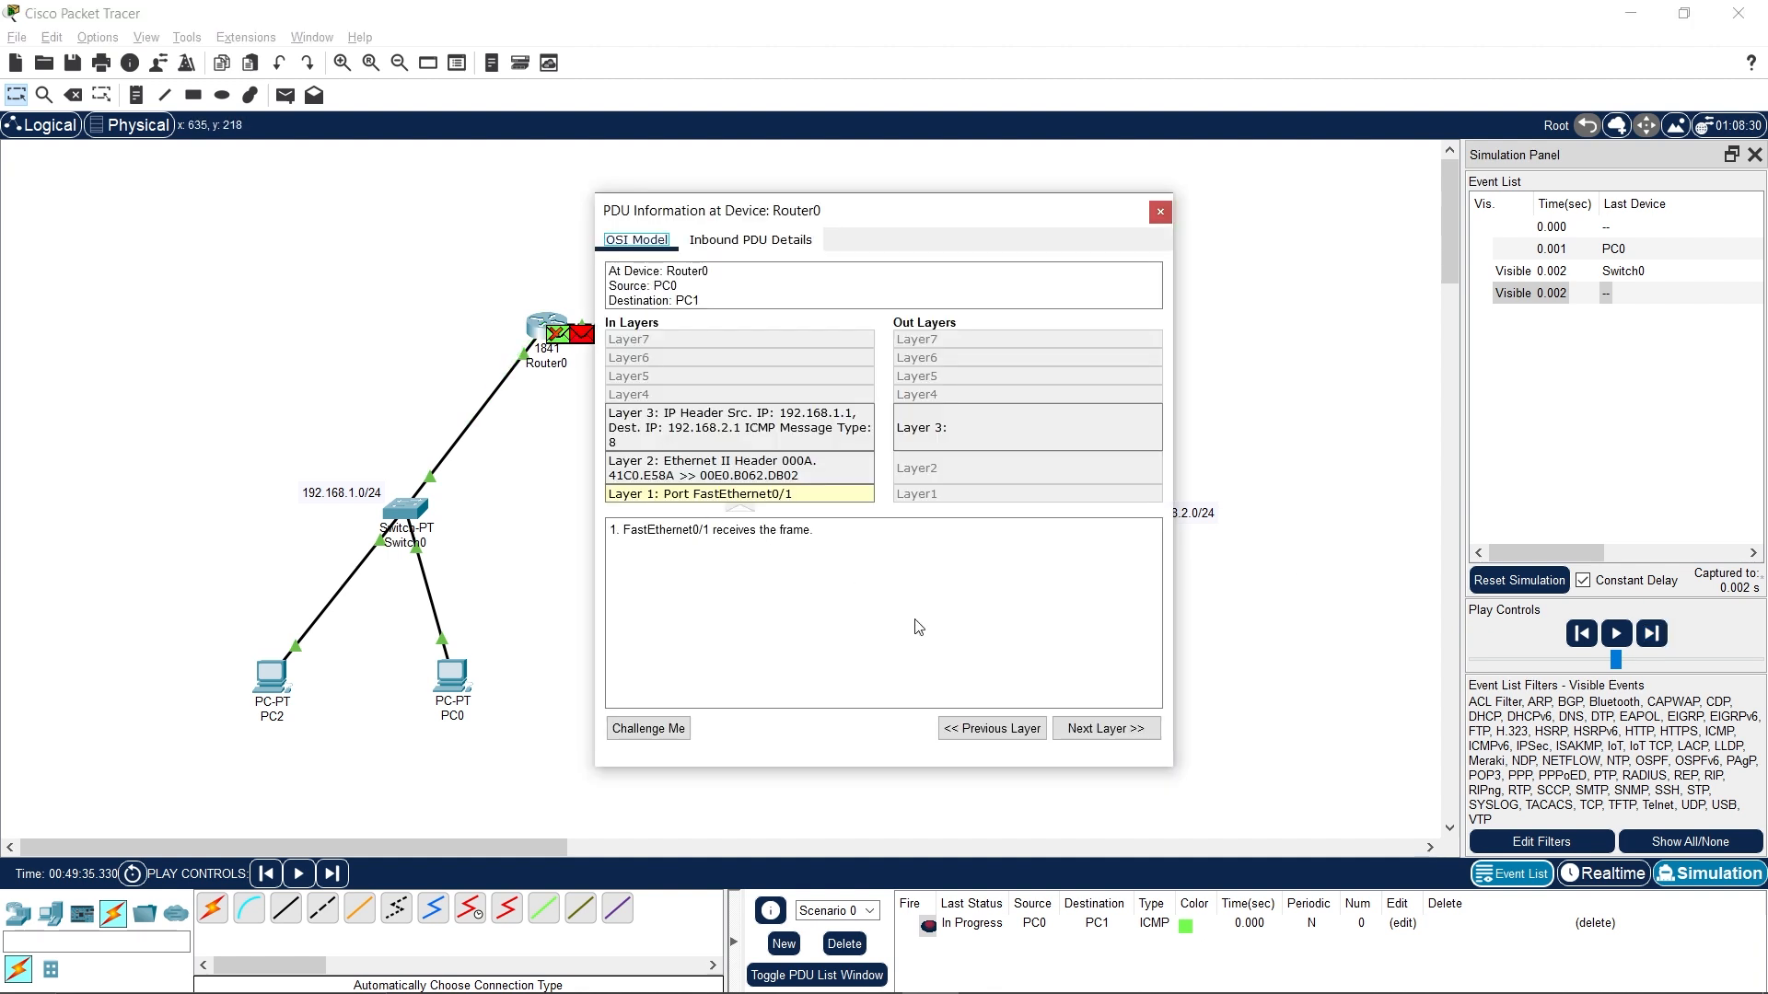
click(1125, 729)
click(1127, 731)
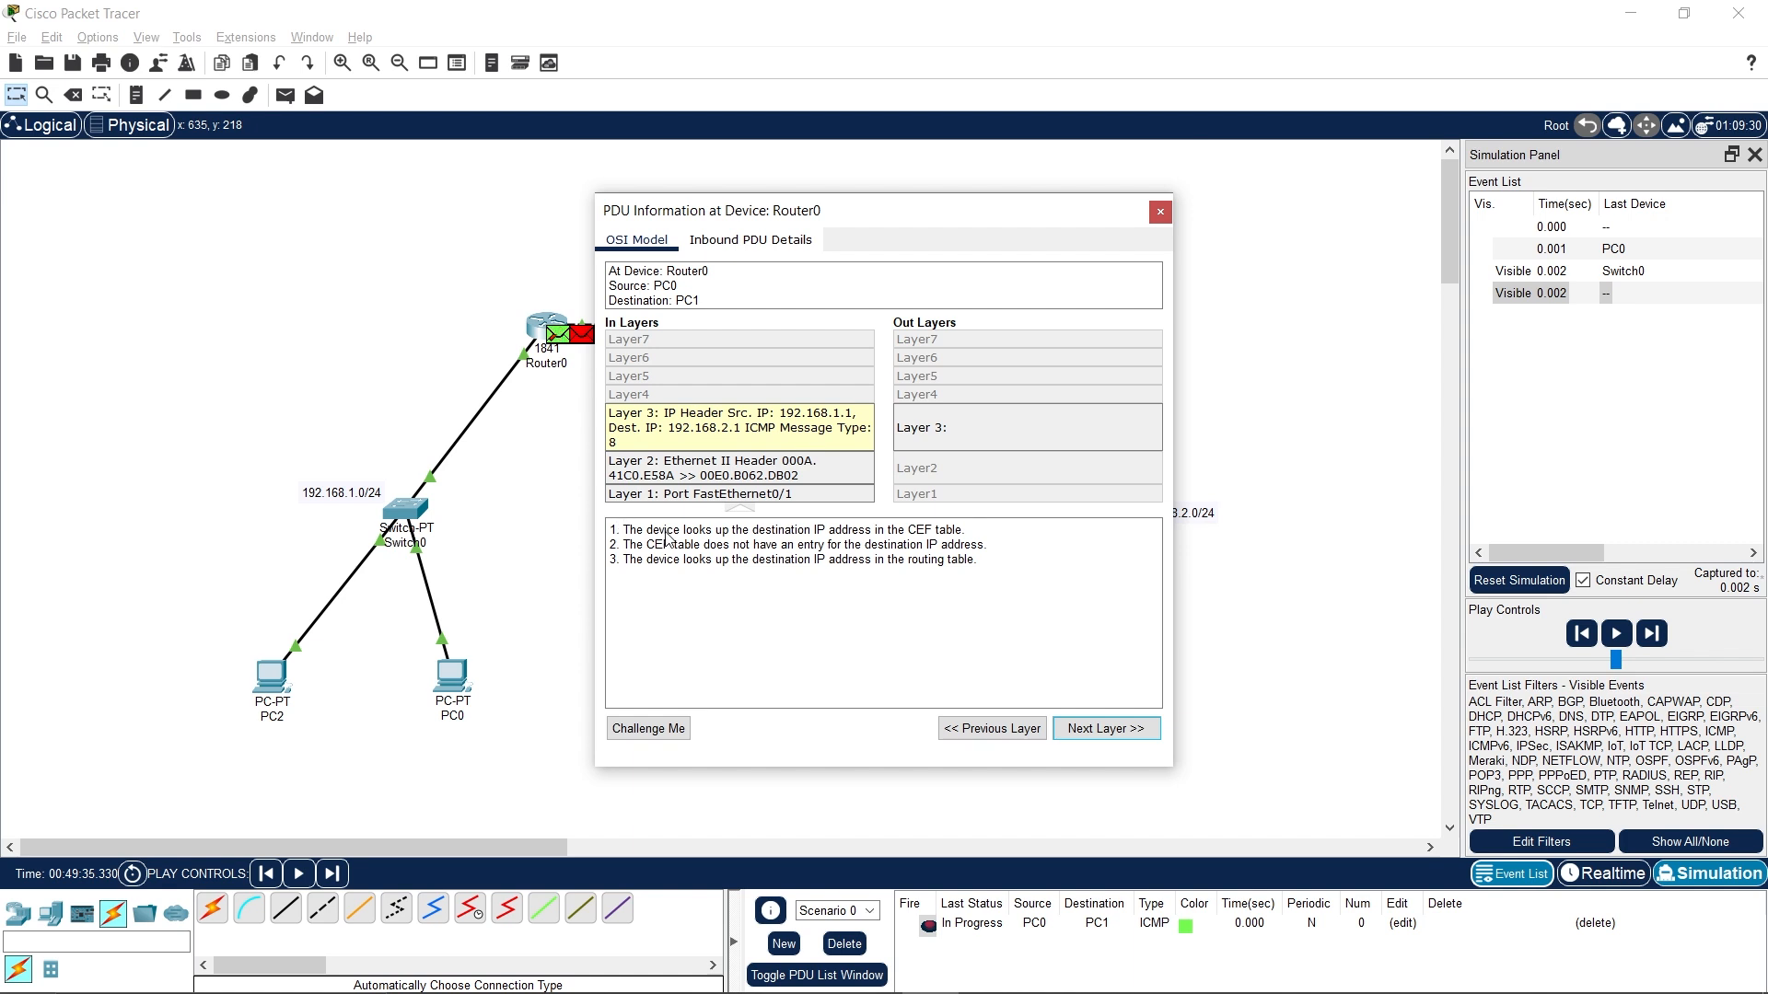
drag(632, 533, 973, 539)
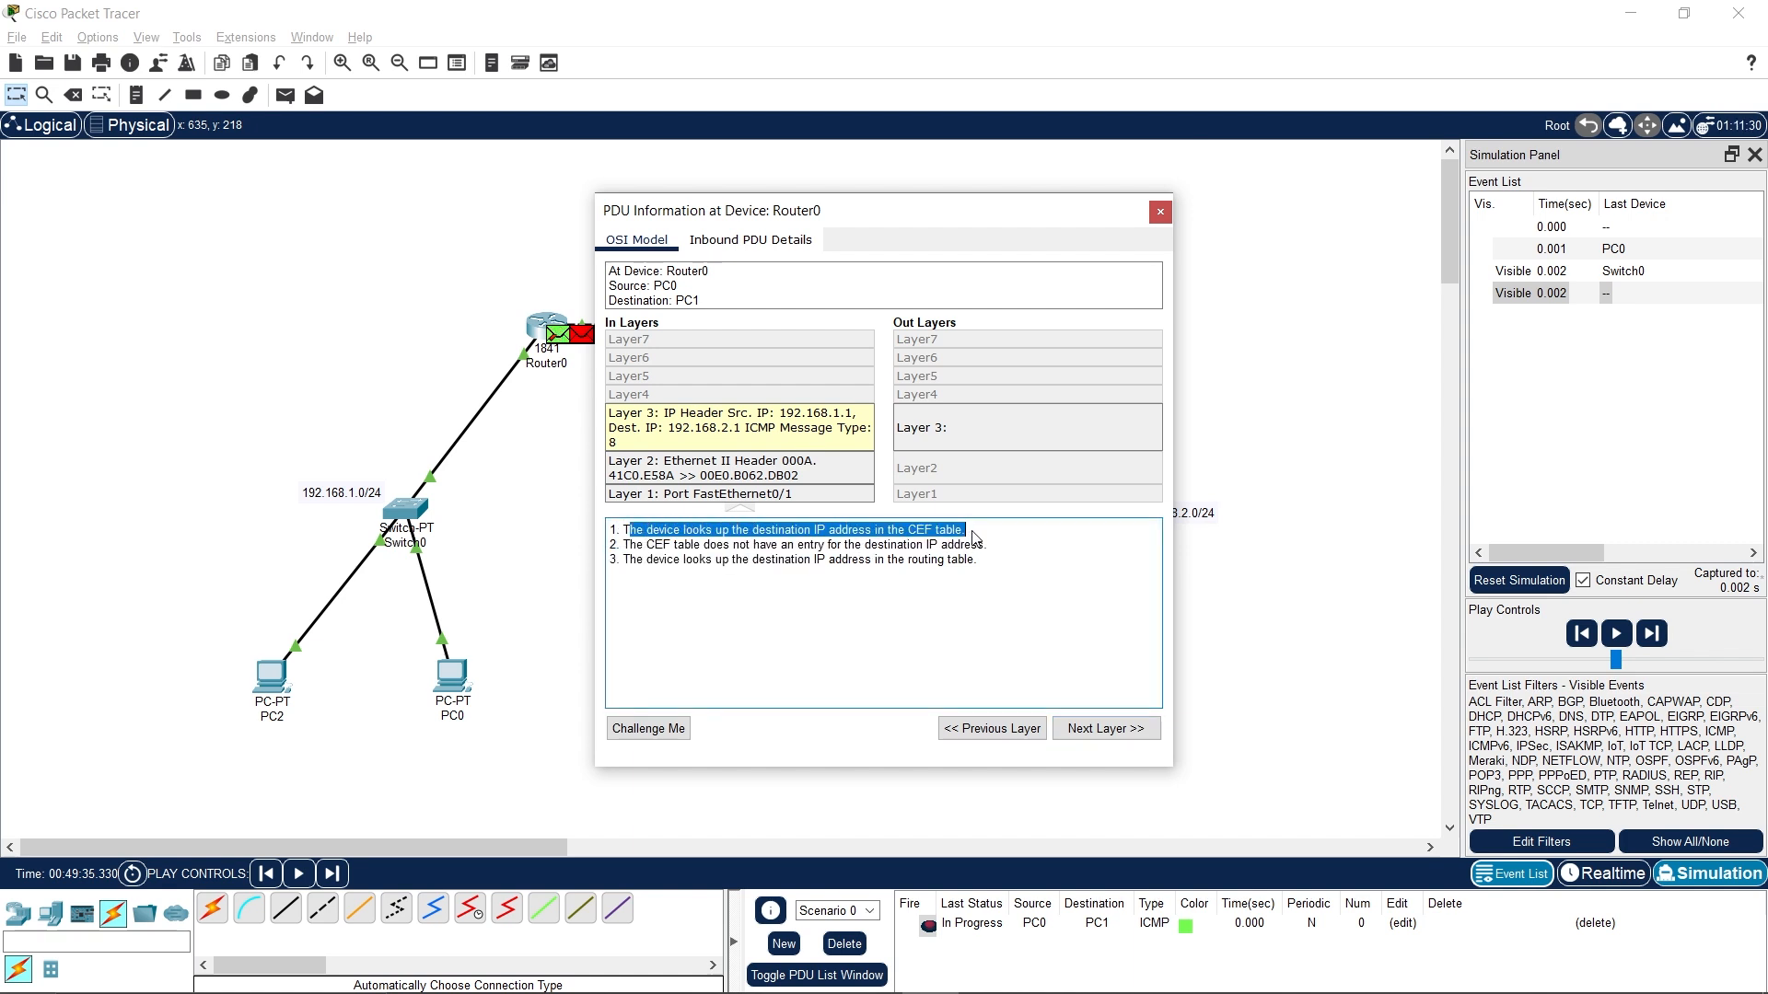
click(650, 549)
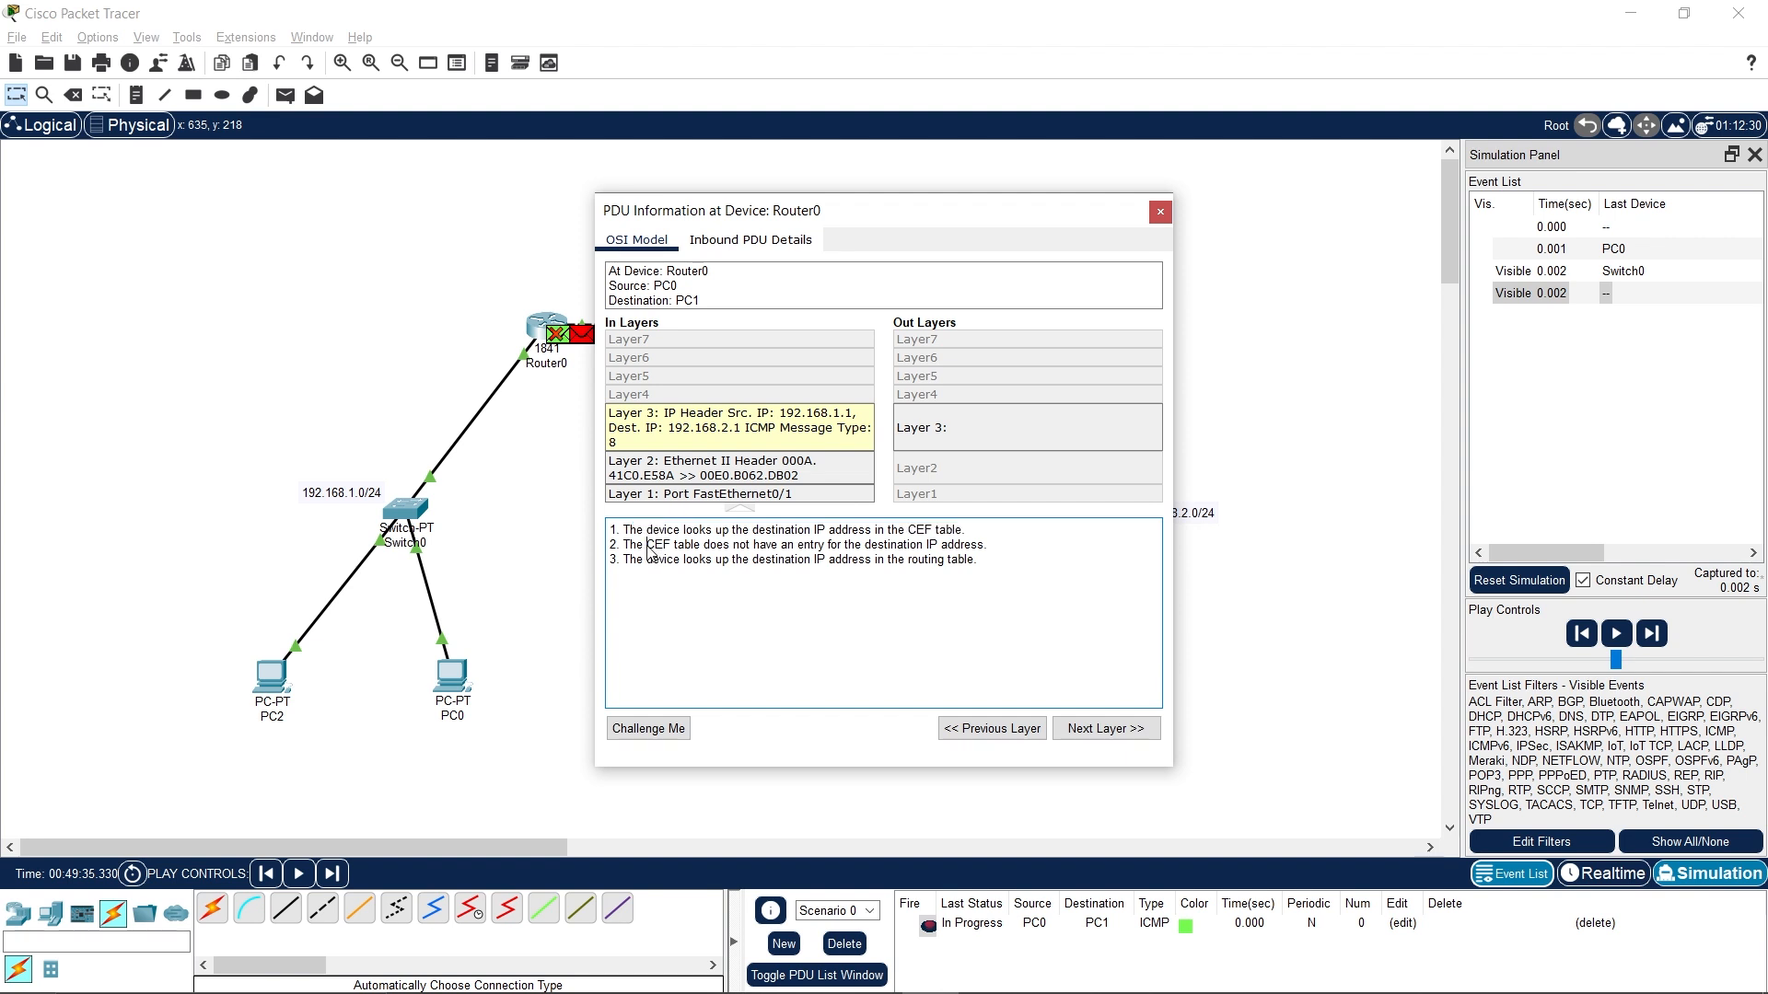
drag(648, 546, 1007, 552)
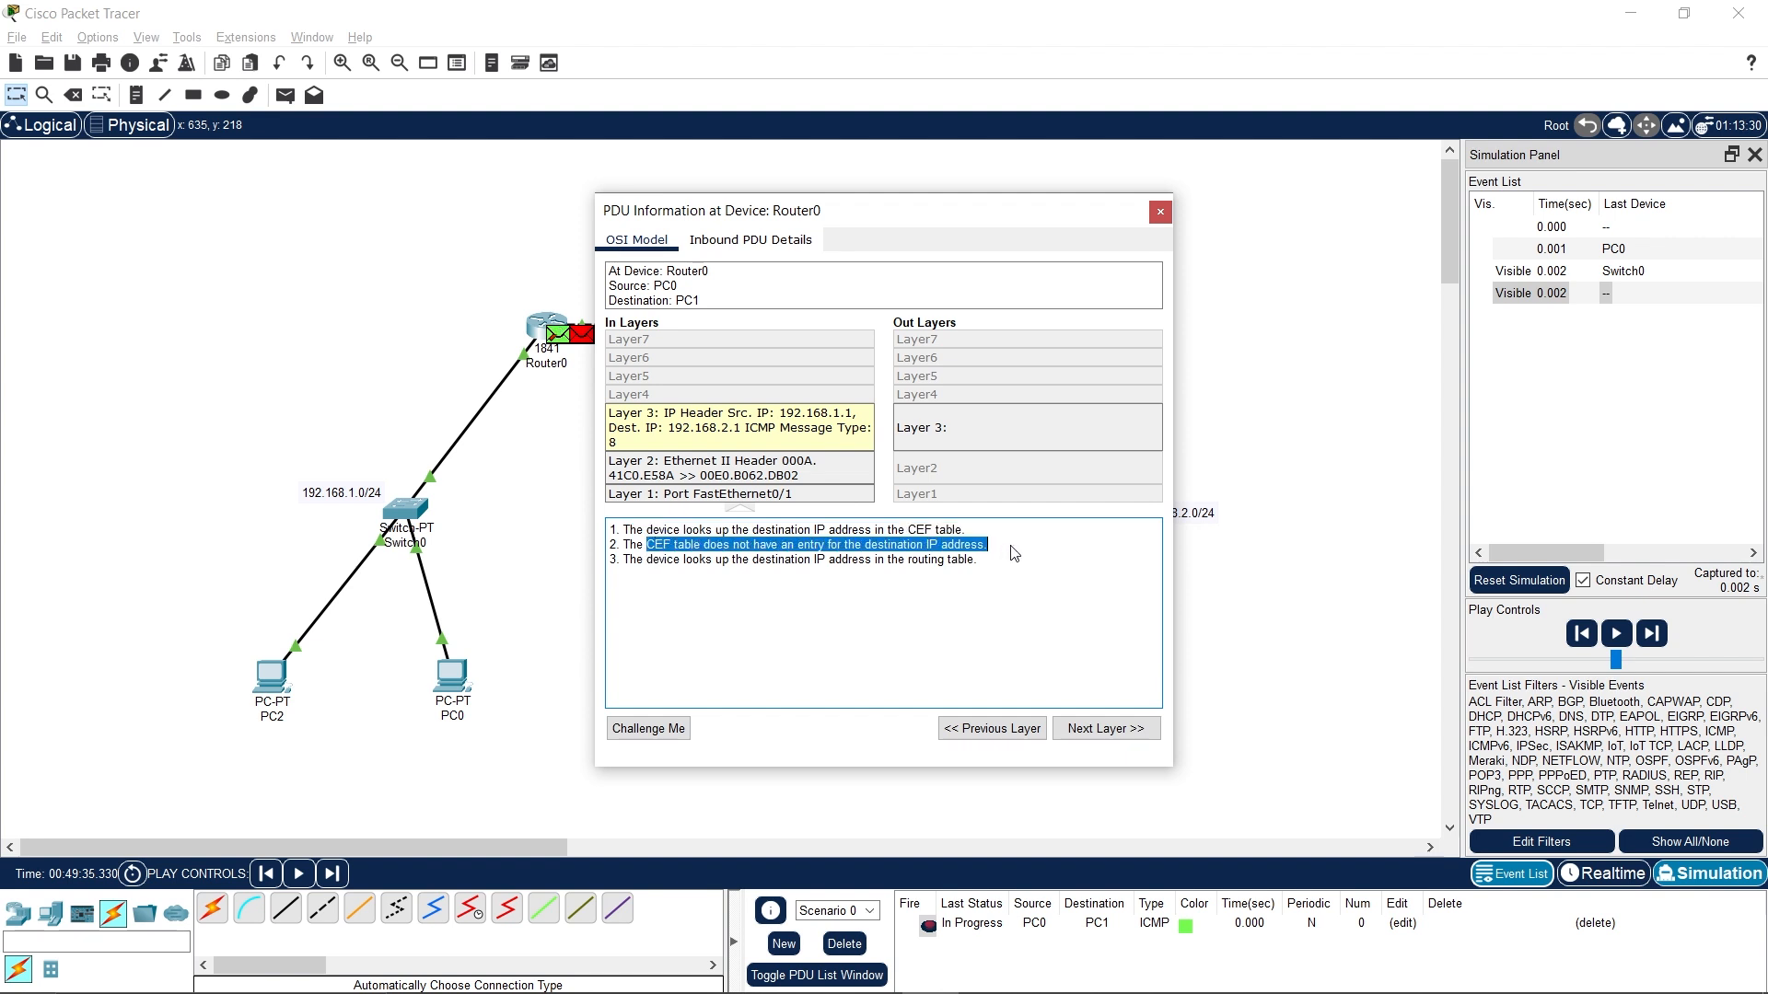
click(1128, 735)
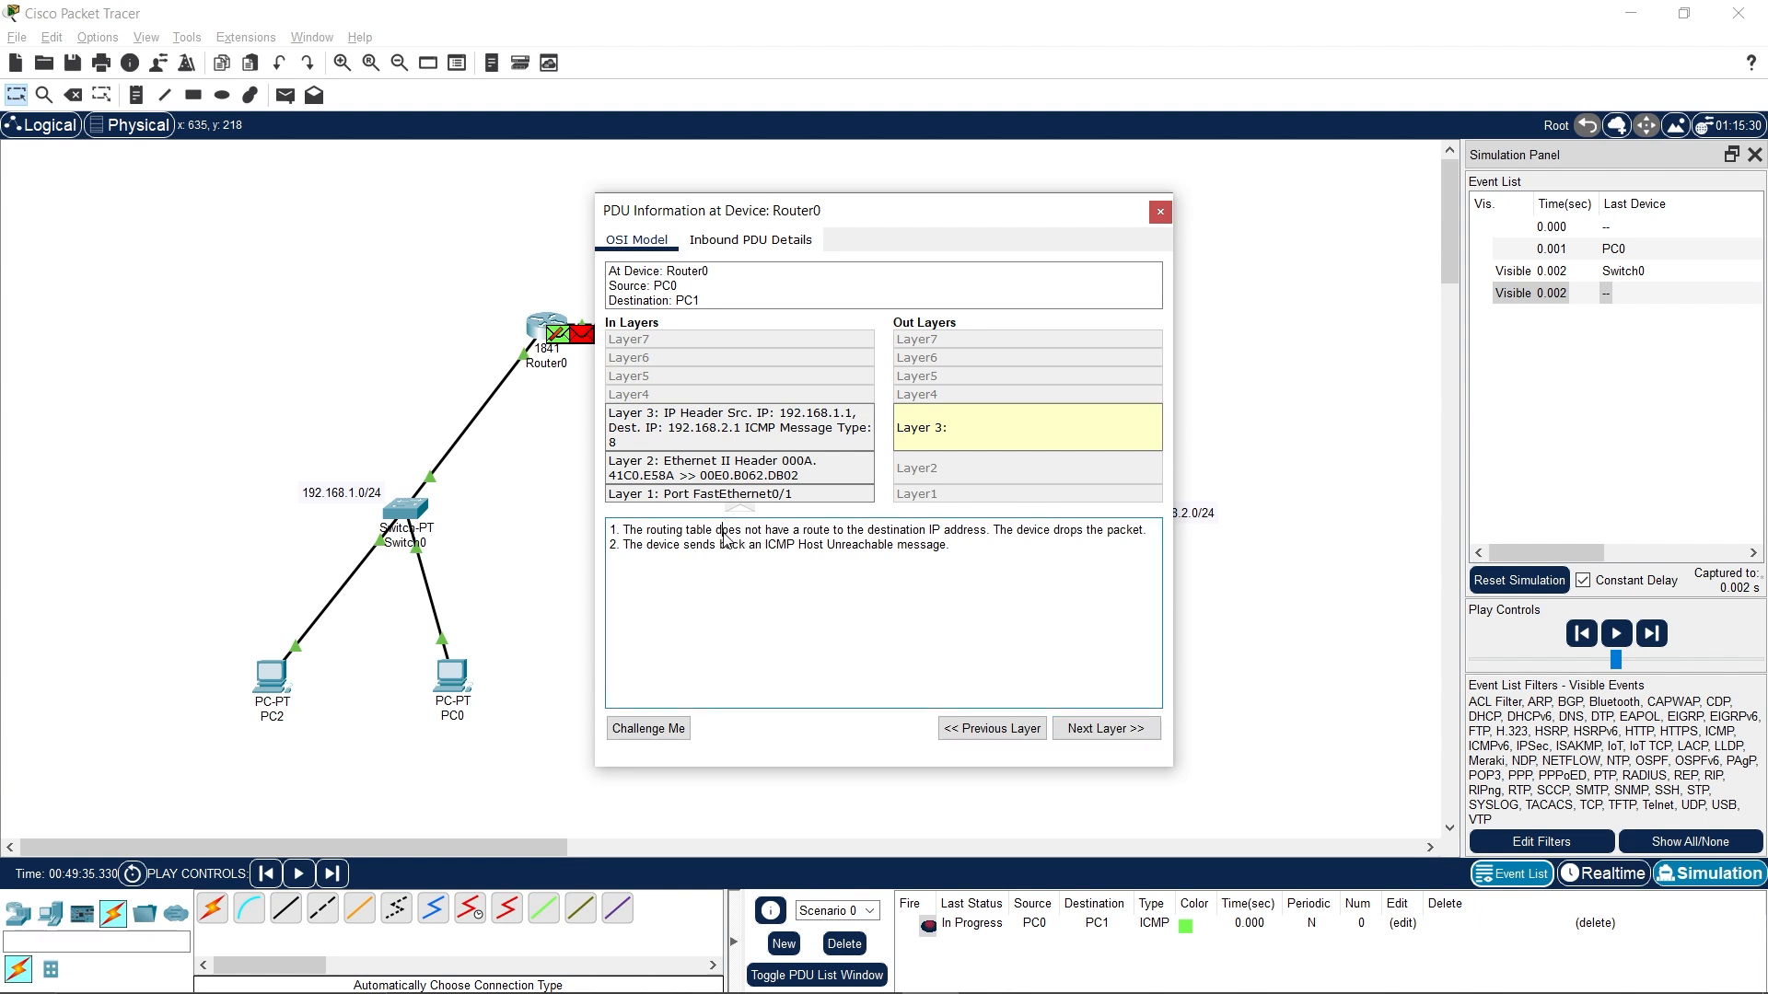
drag(725, 533, 1140, 540)
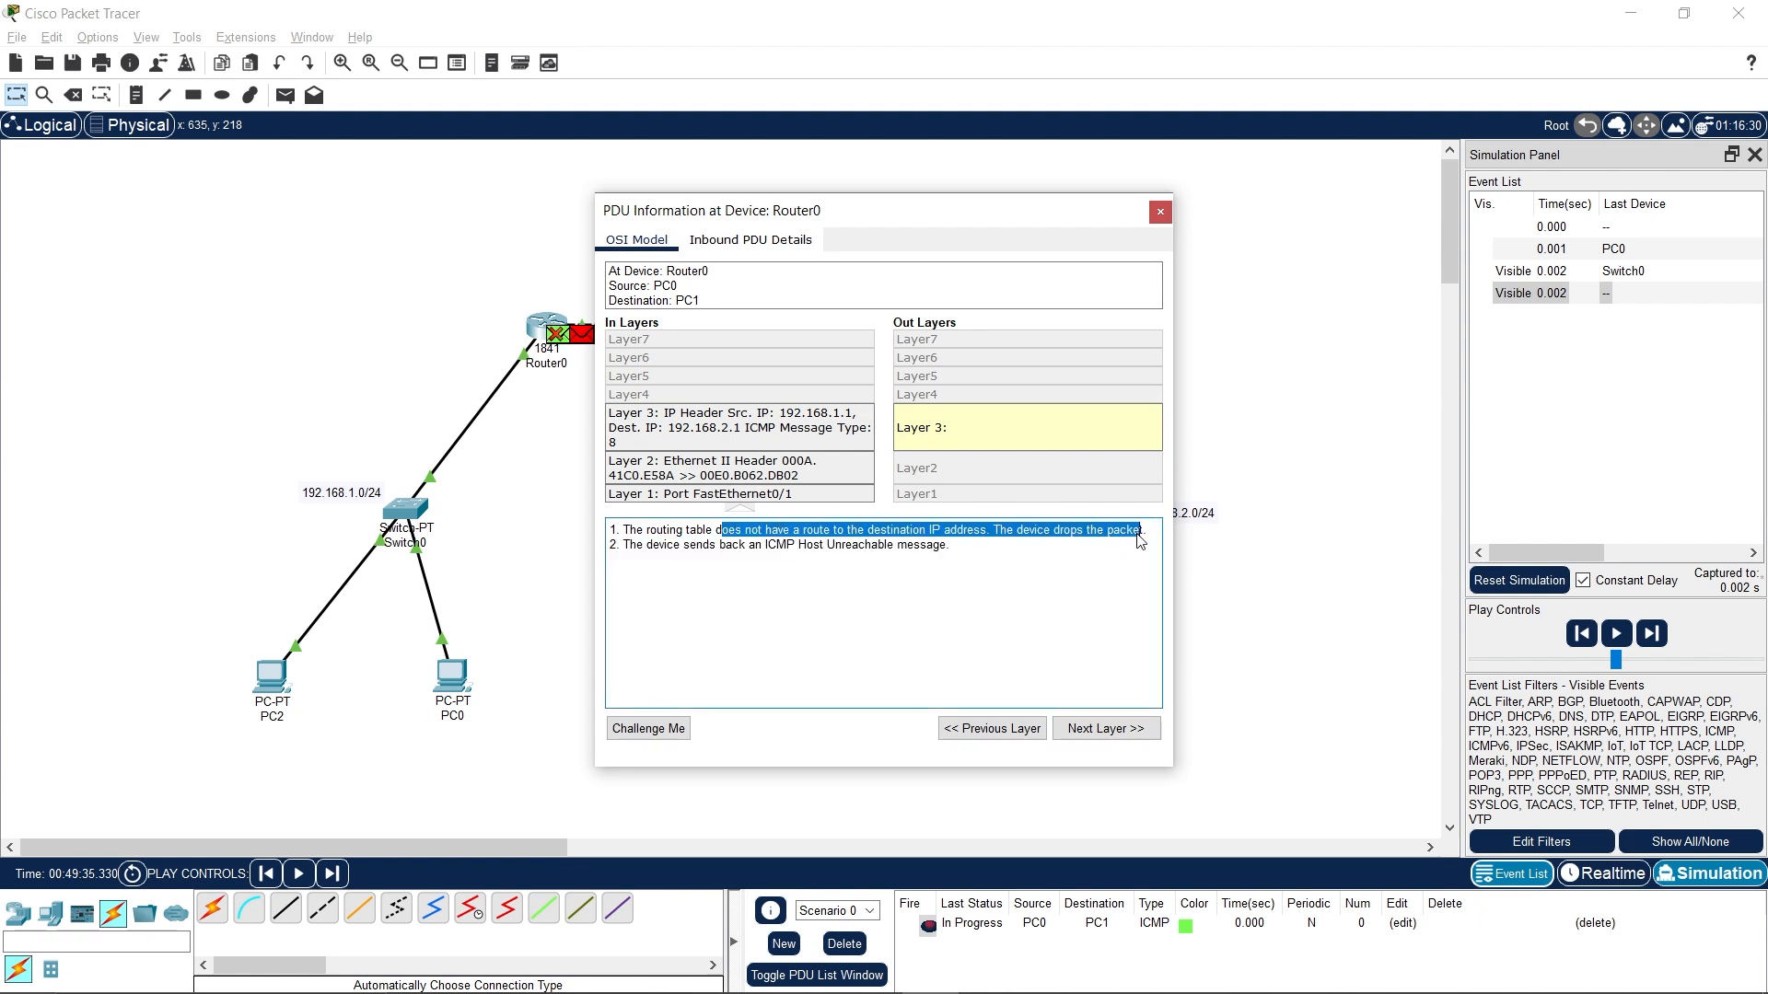
drag(680, 547, 924, 549)
click(1160, 212)
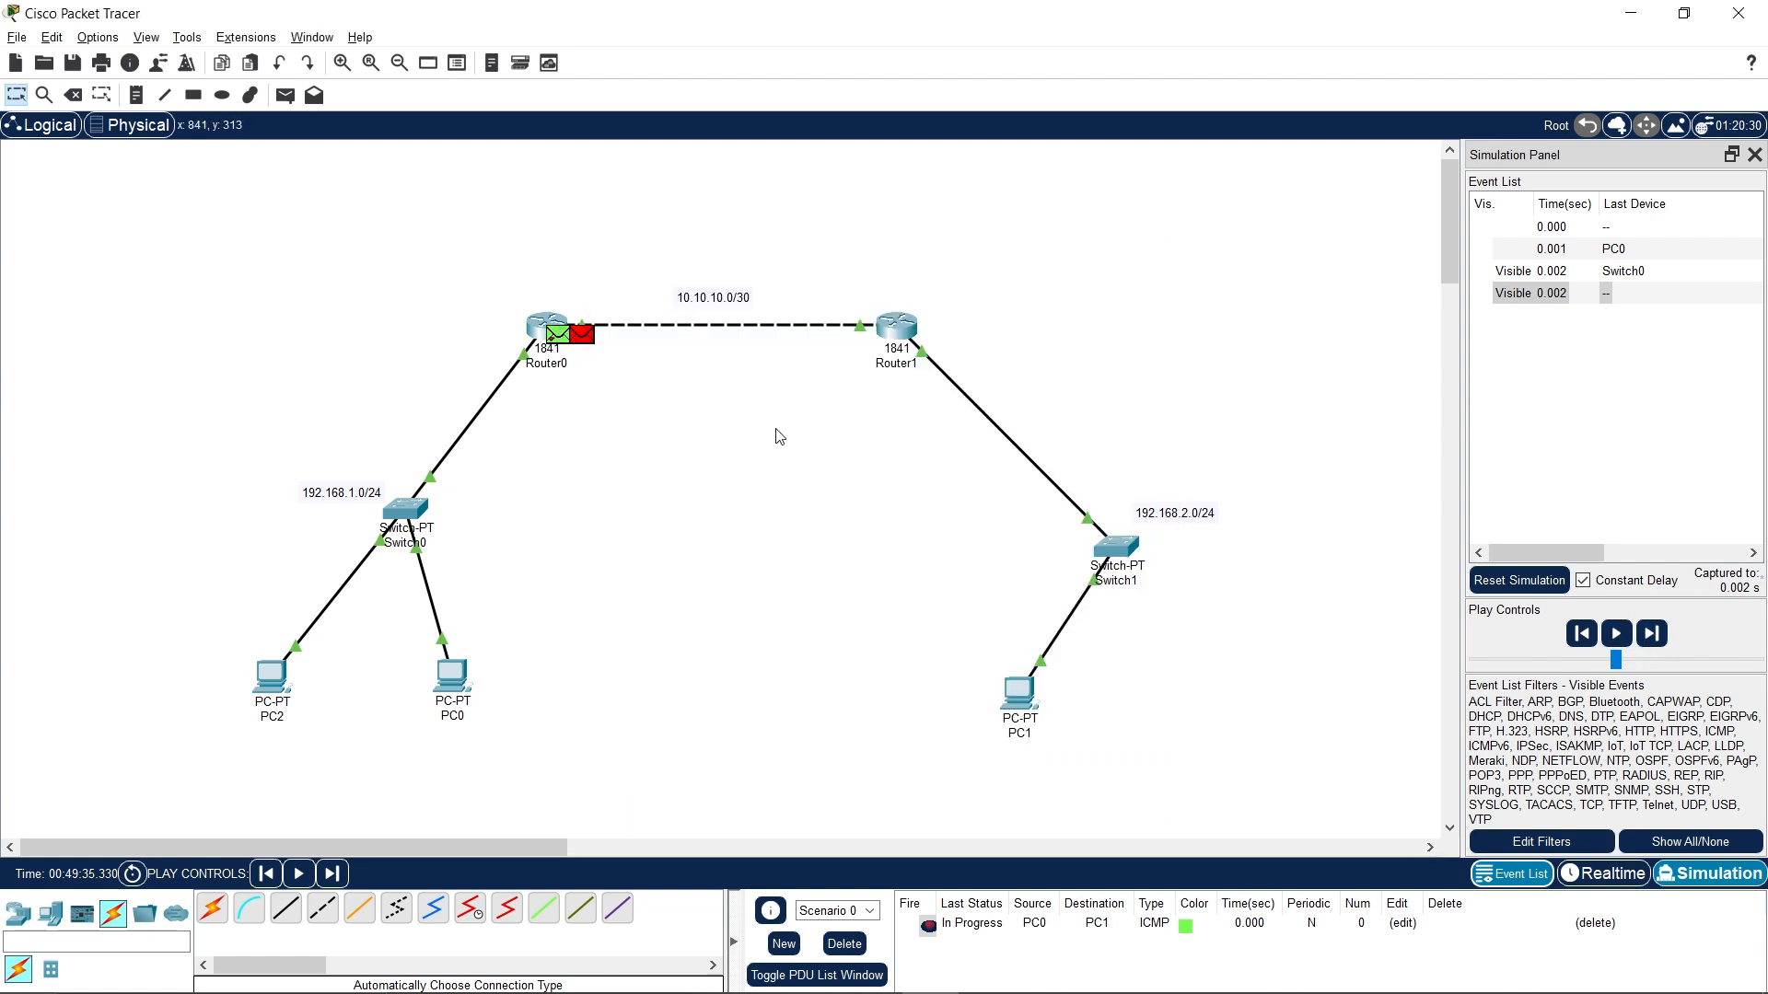
Advance the simulation event by event to follow Router0's ICMP message through Switch0 back to PC0.
click(1653, 642)
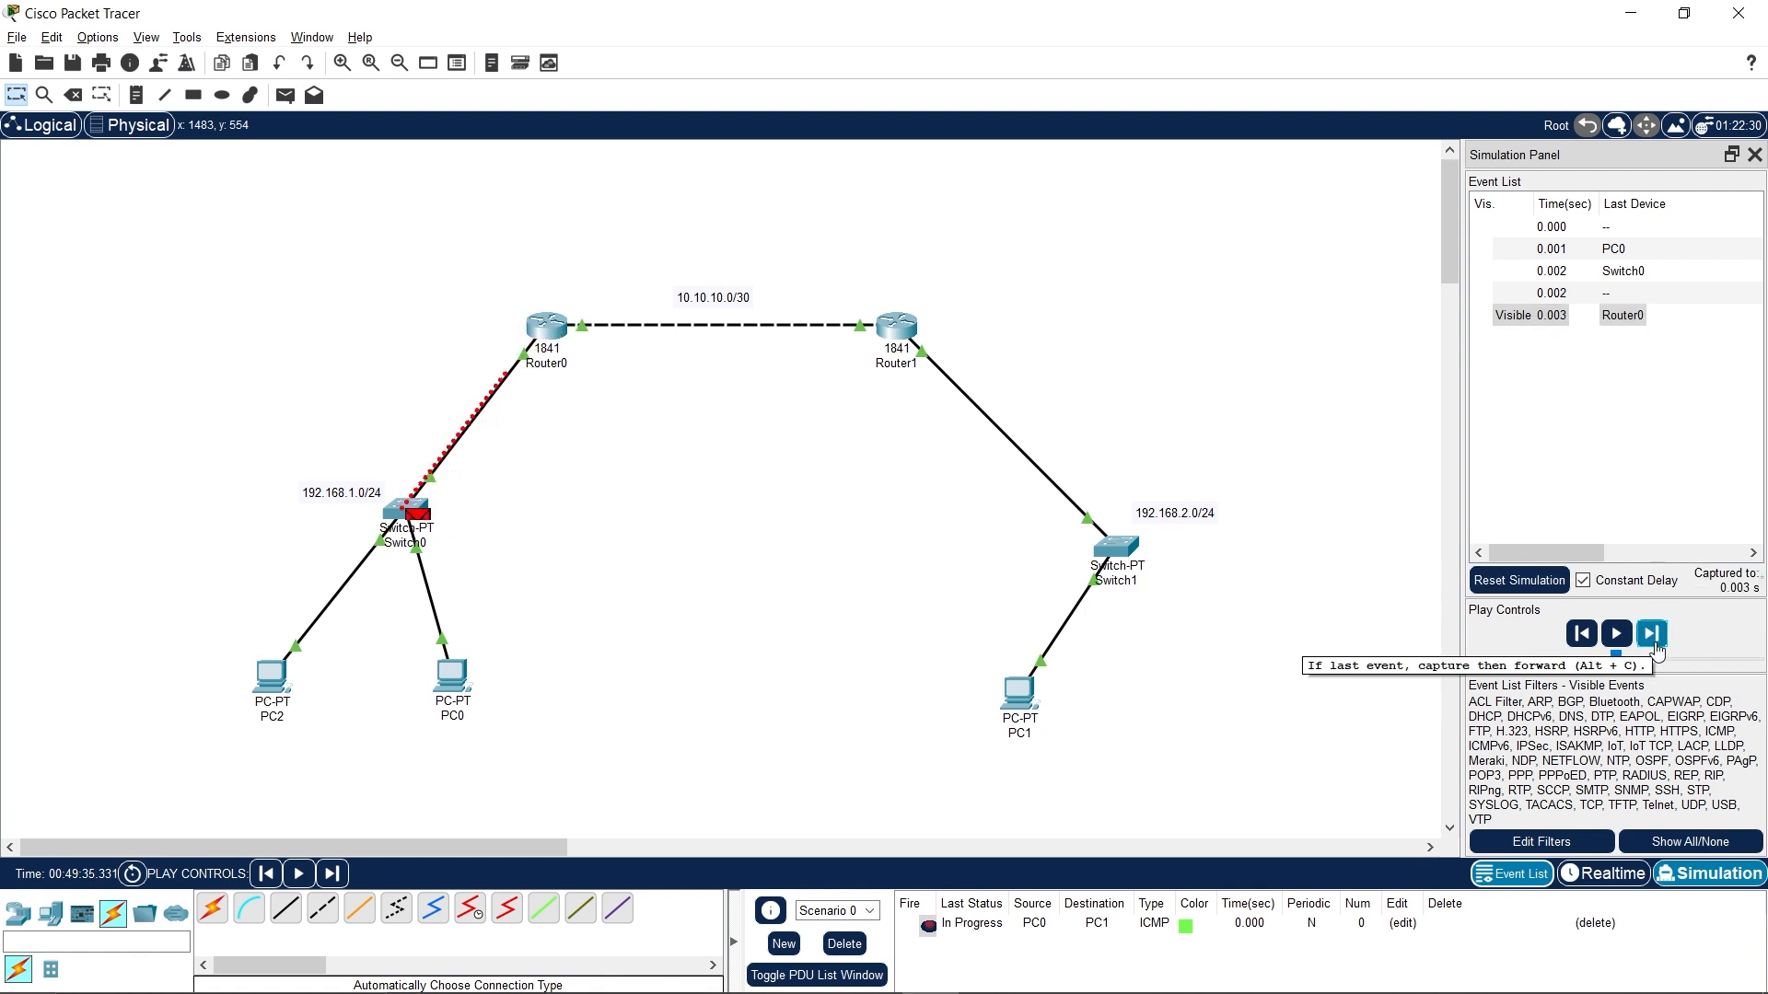
click(1652, 635)
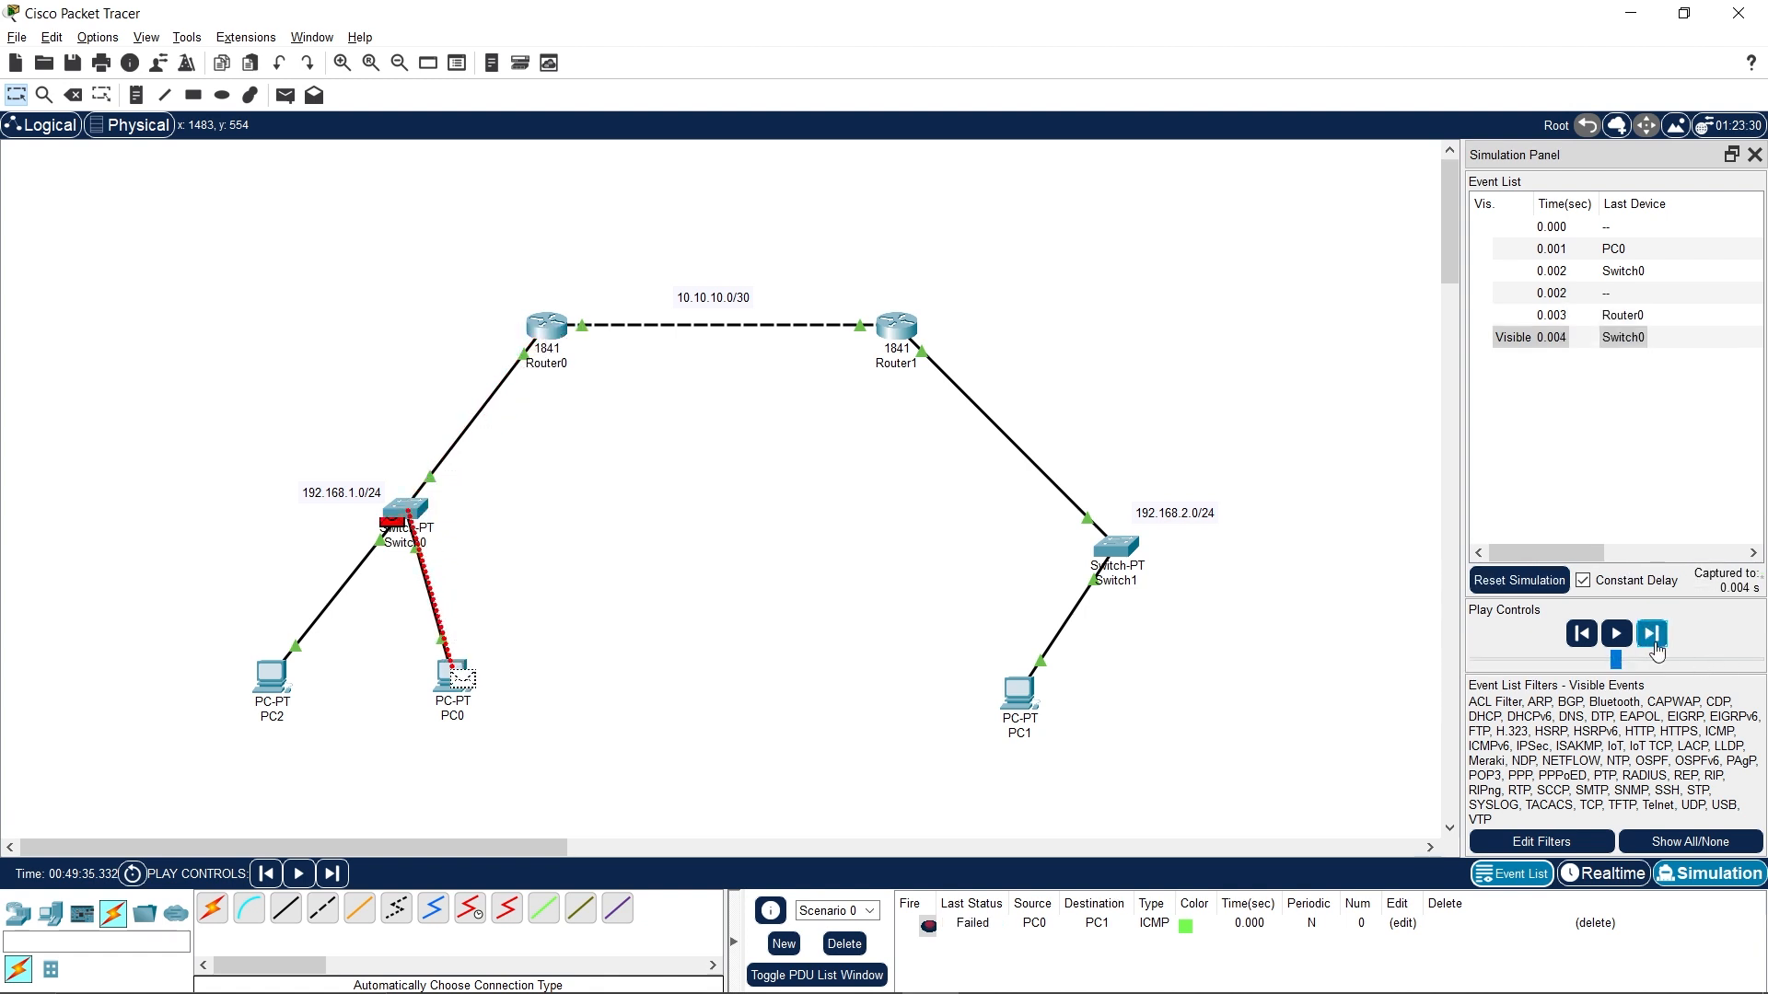
click(1654, 645)
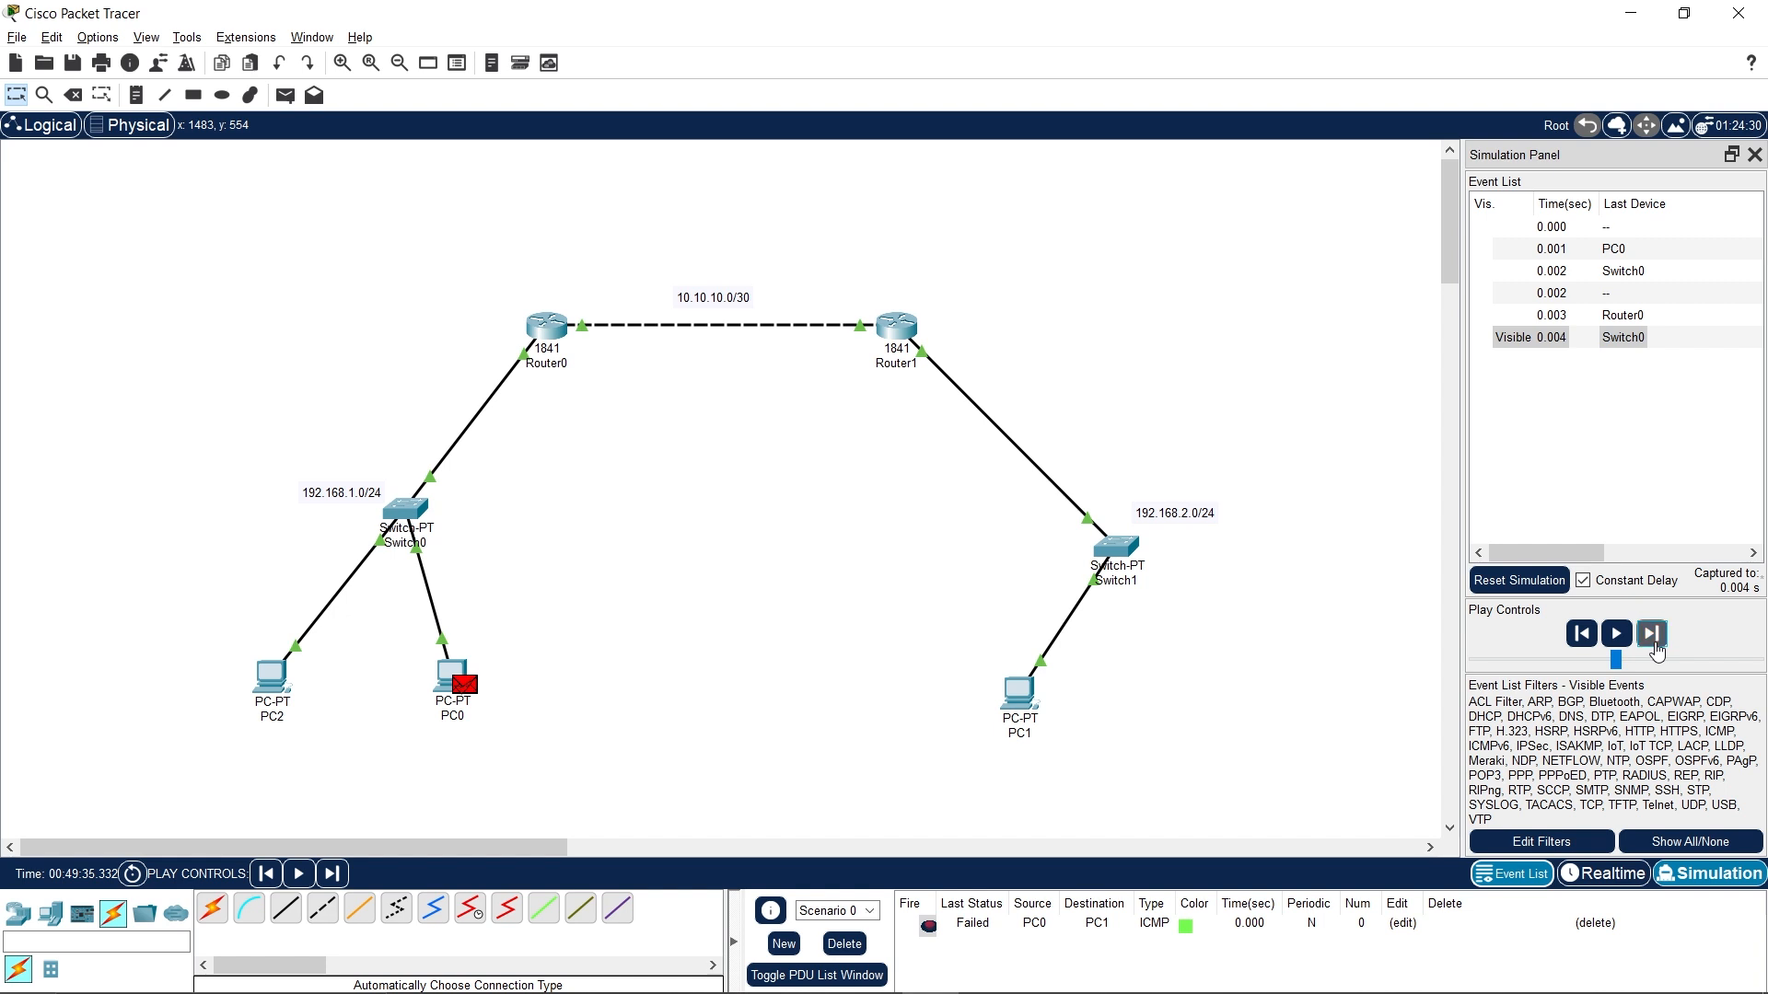
Delete the current PDU scenario and add a simple PDU from PC1 to PC0.
click(845, 943)
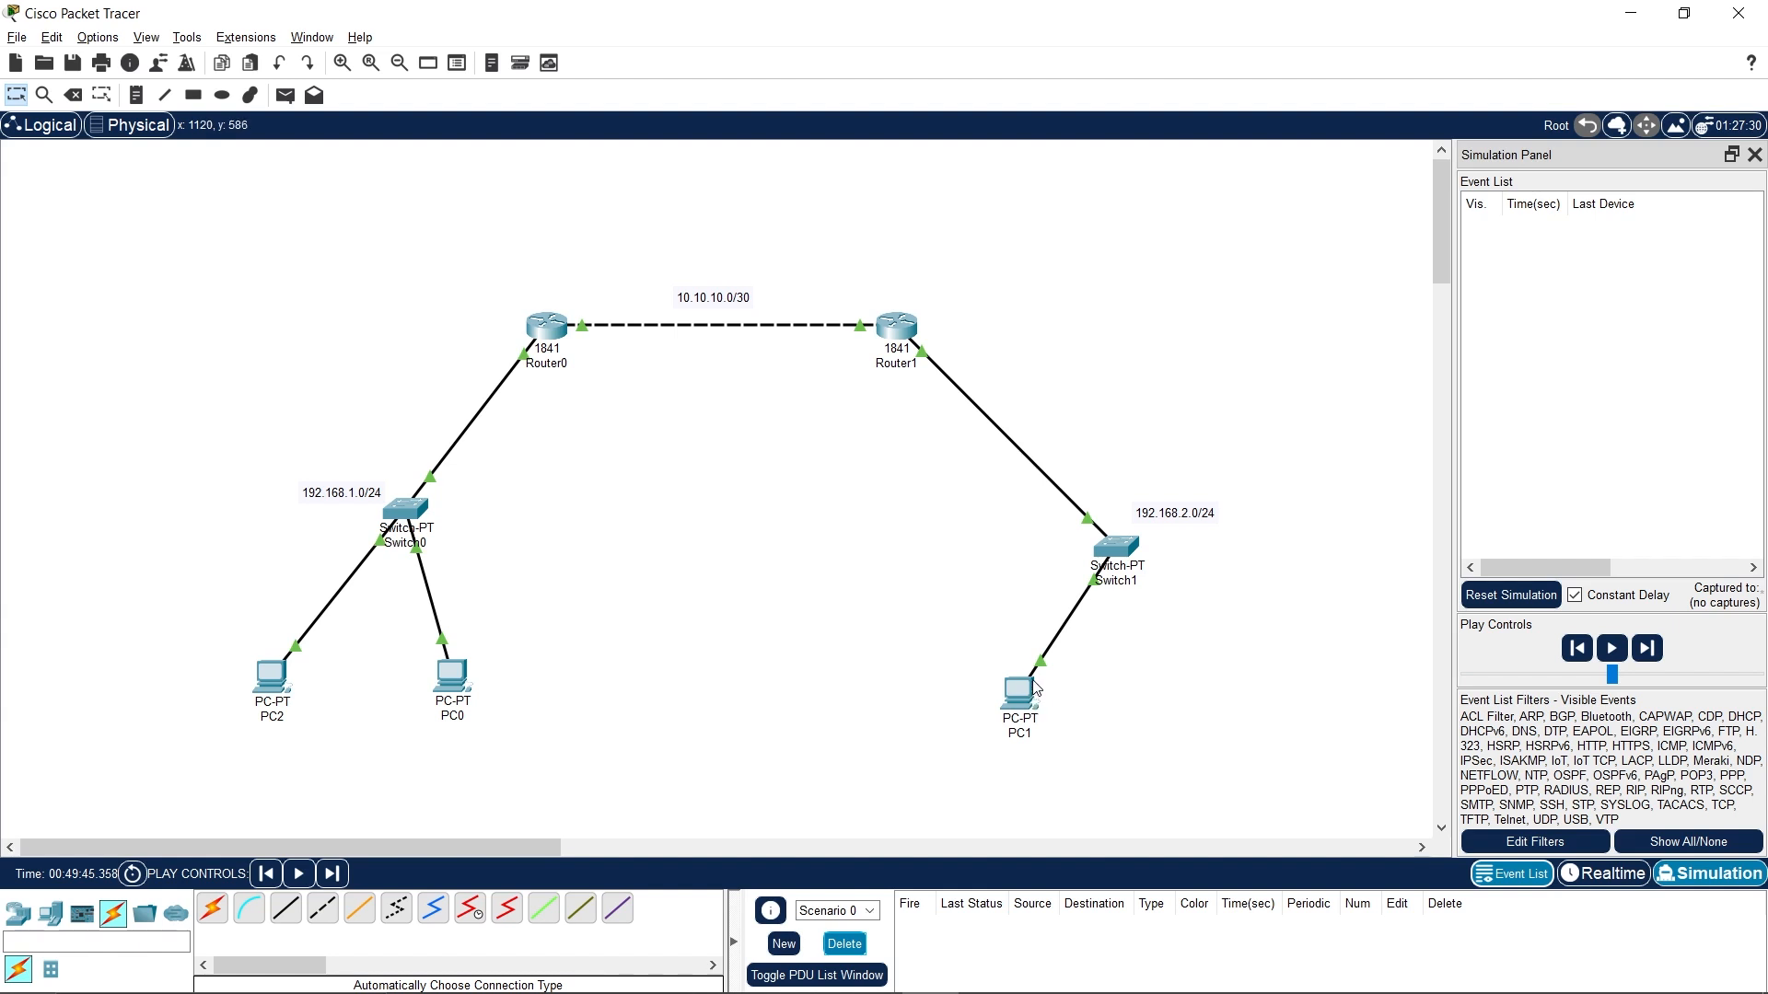
click(284, 95)
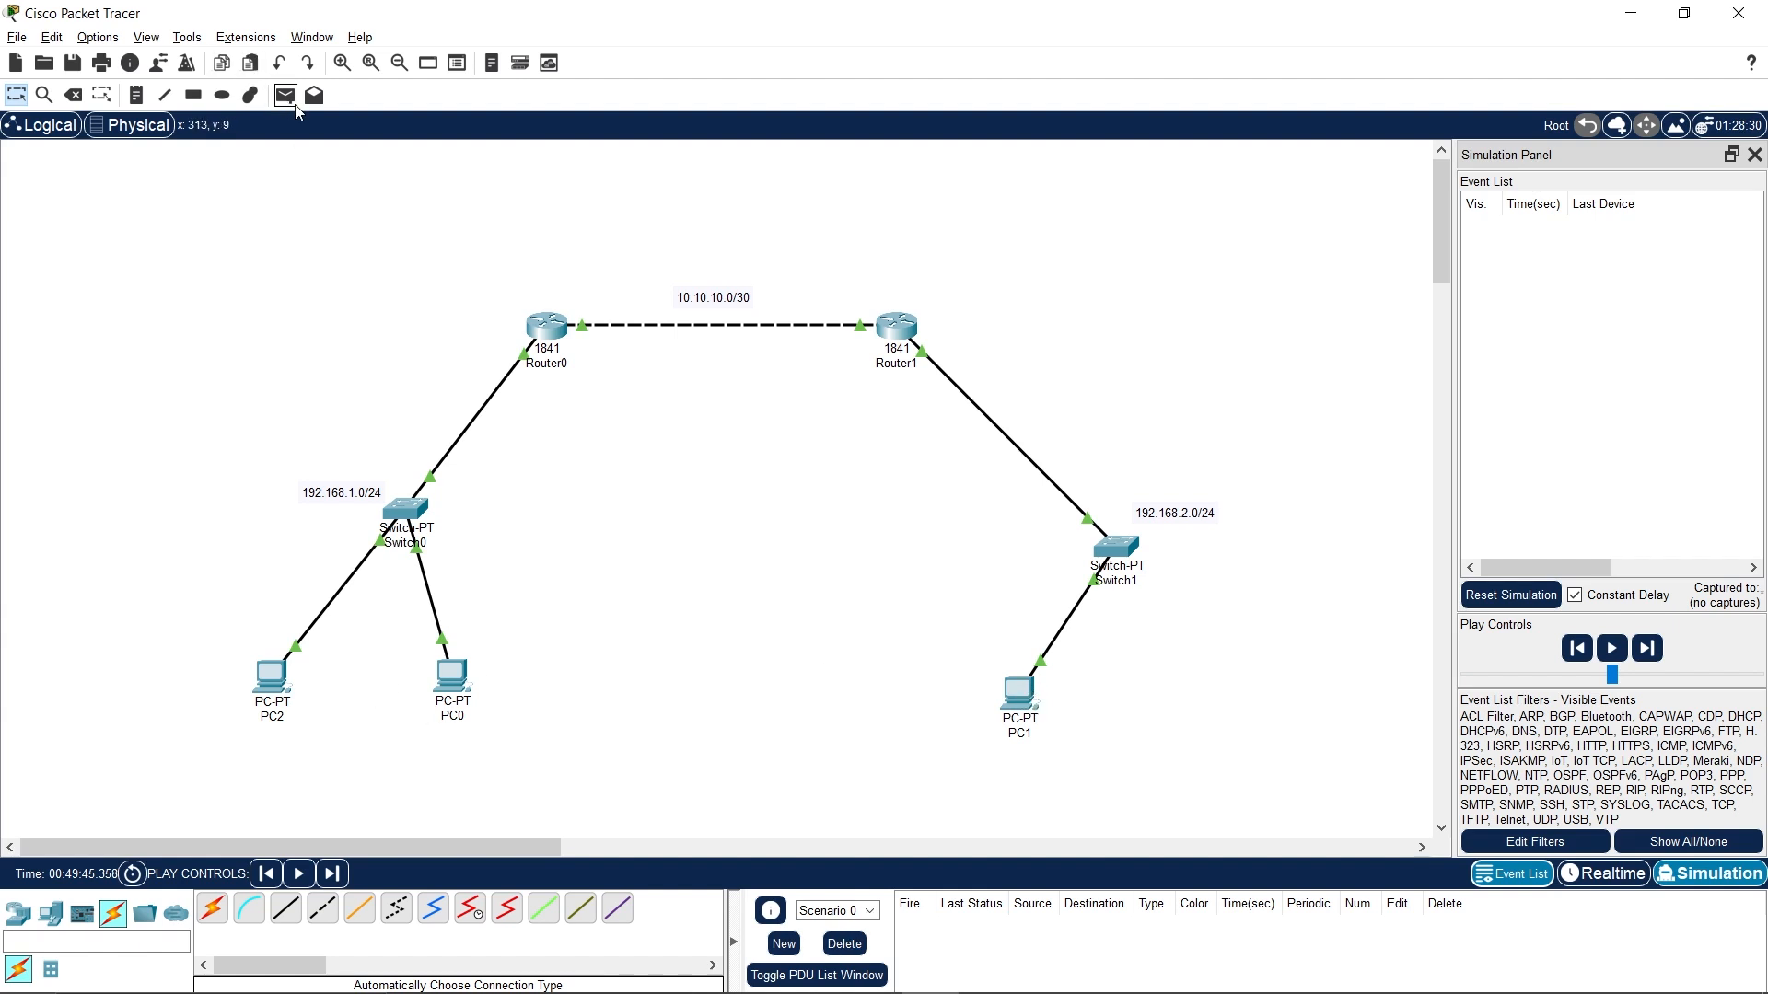
click(1018, 692)
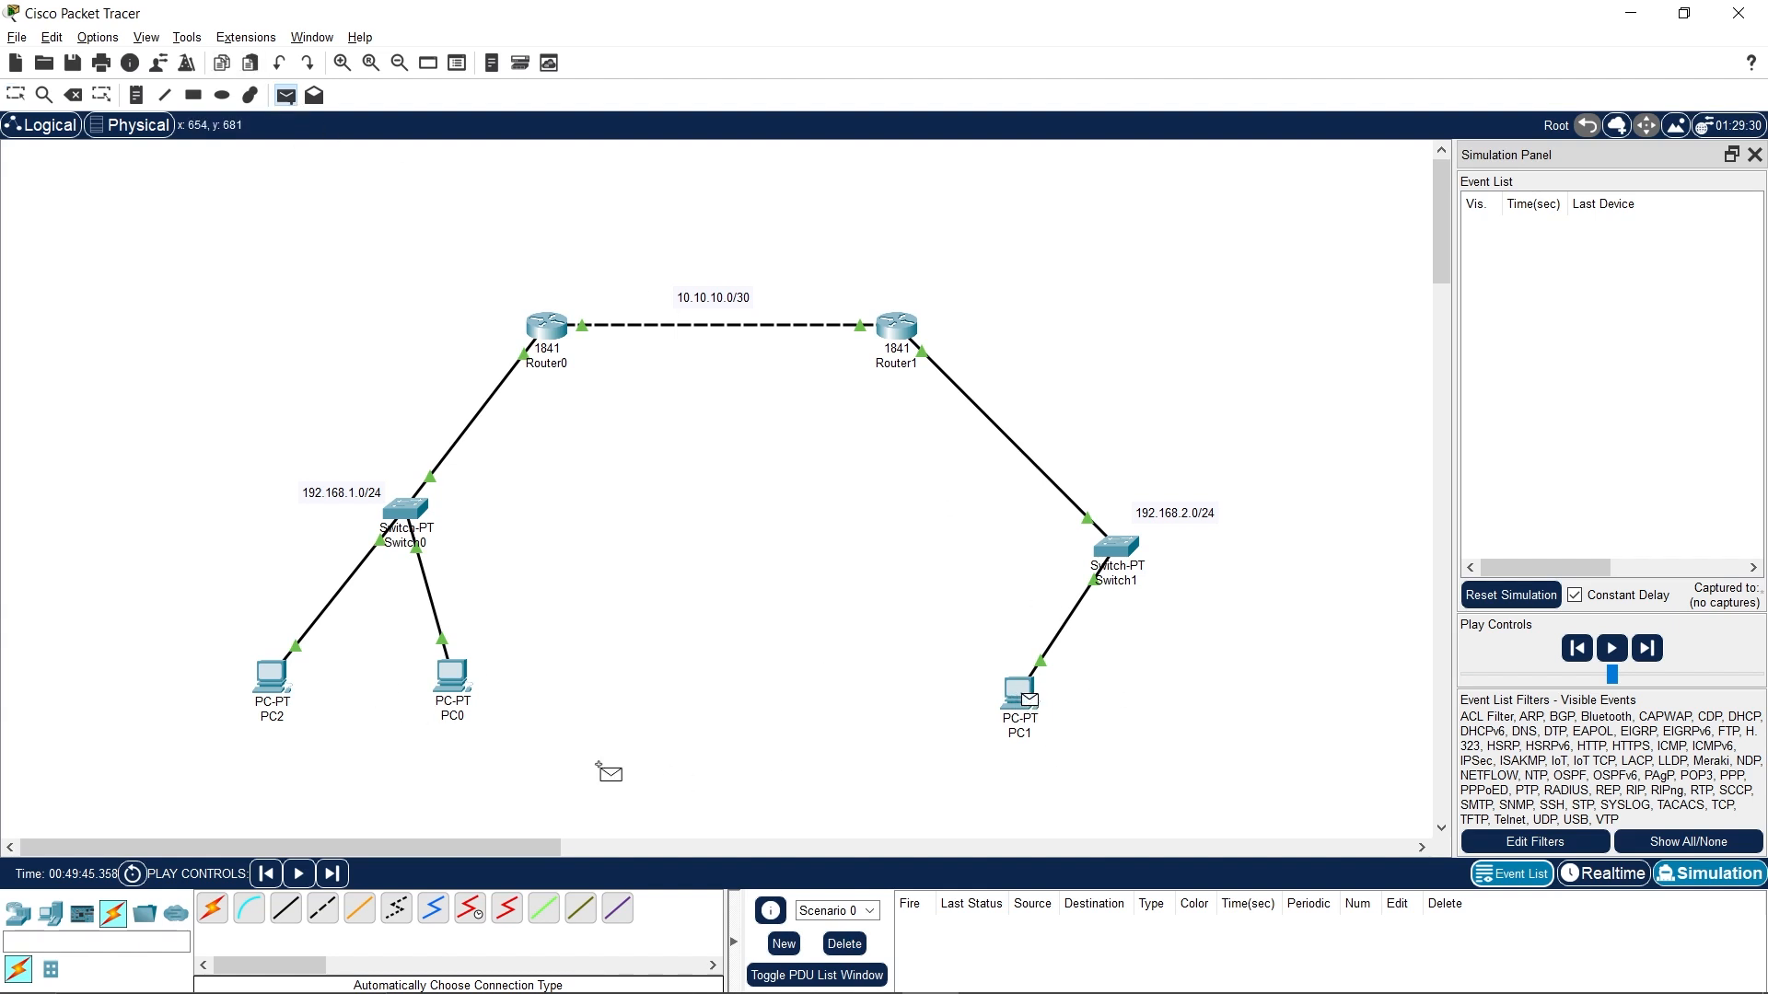
click(453, 678)
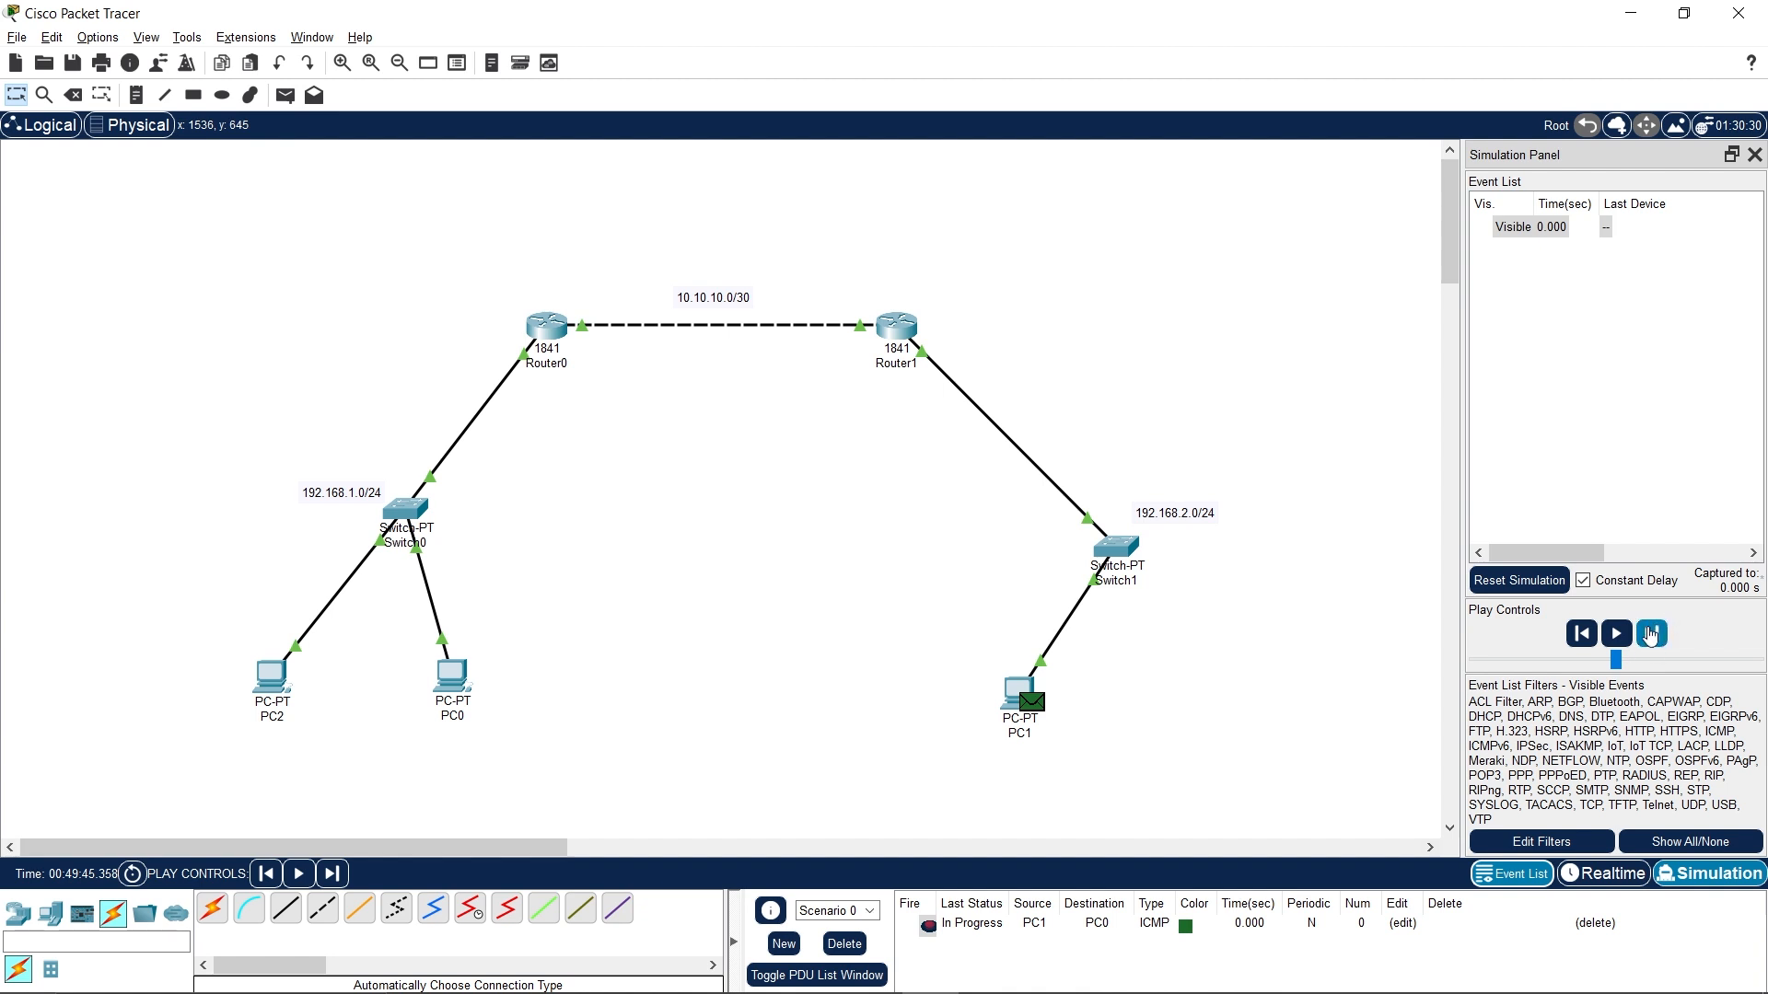
Advance the simulation event by event to follow PC1's ICMP message to PC0 and the reply back to Router0.
click(1661, 638)
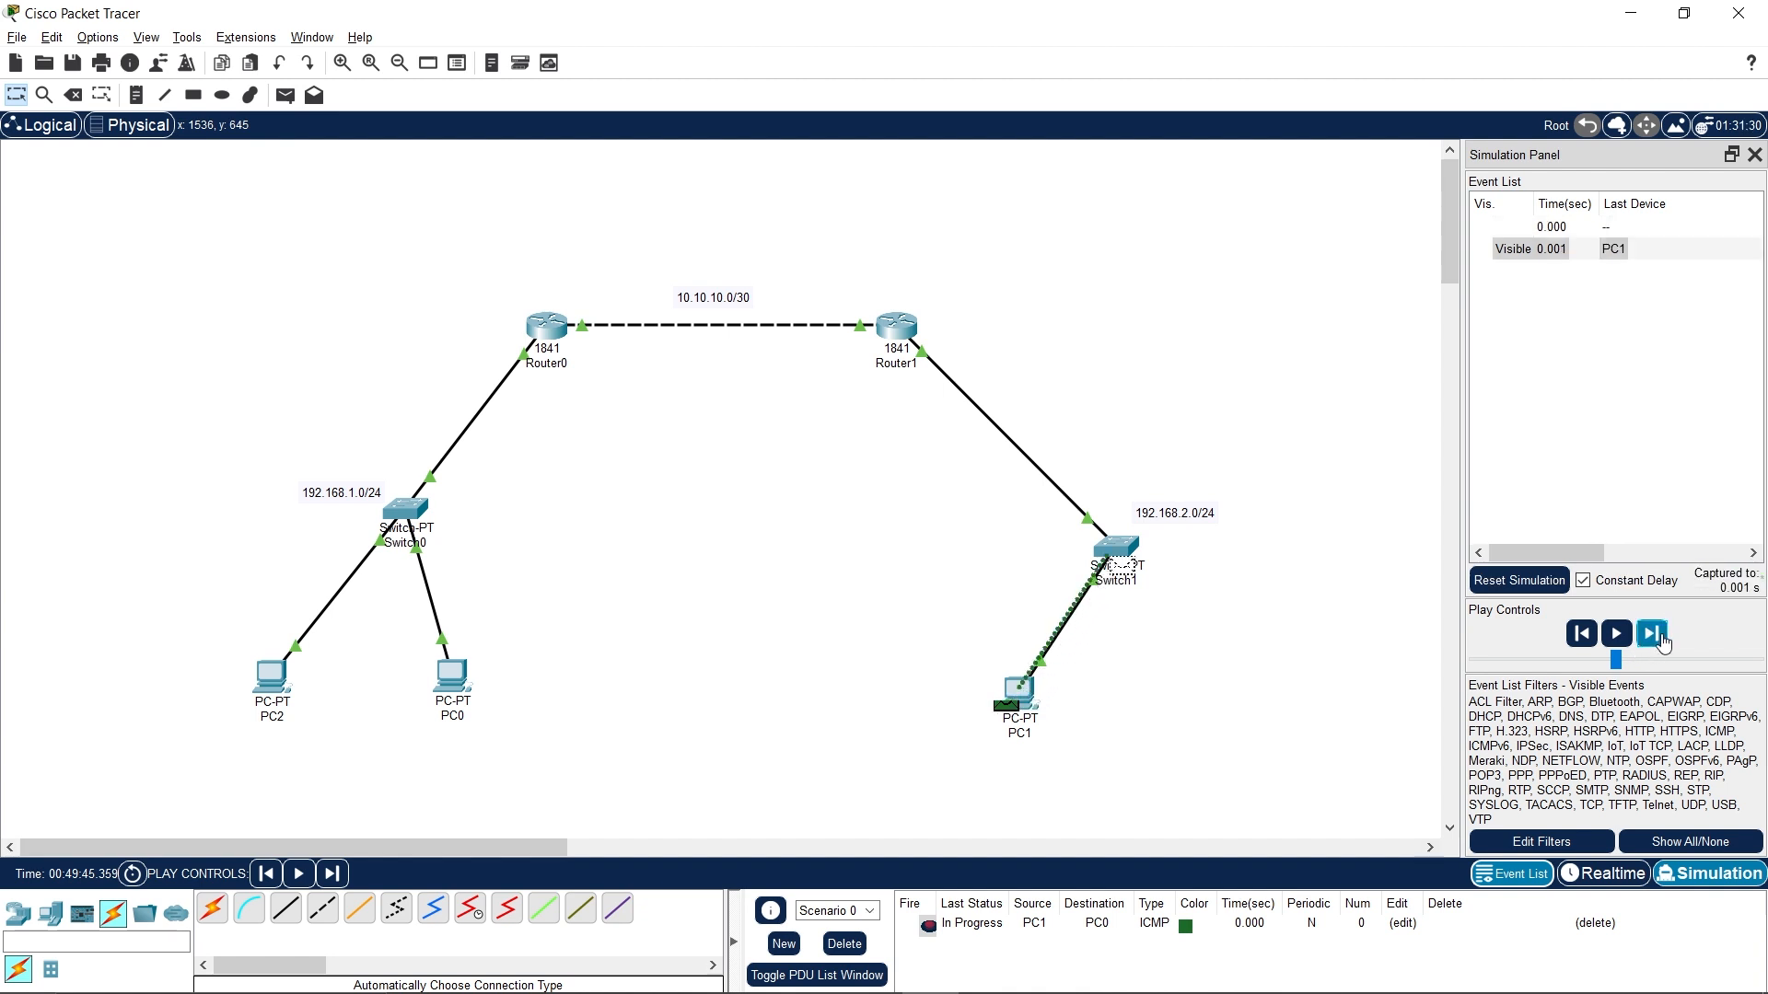
click(1661, 638)
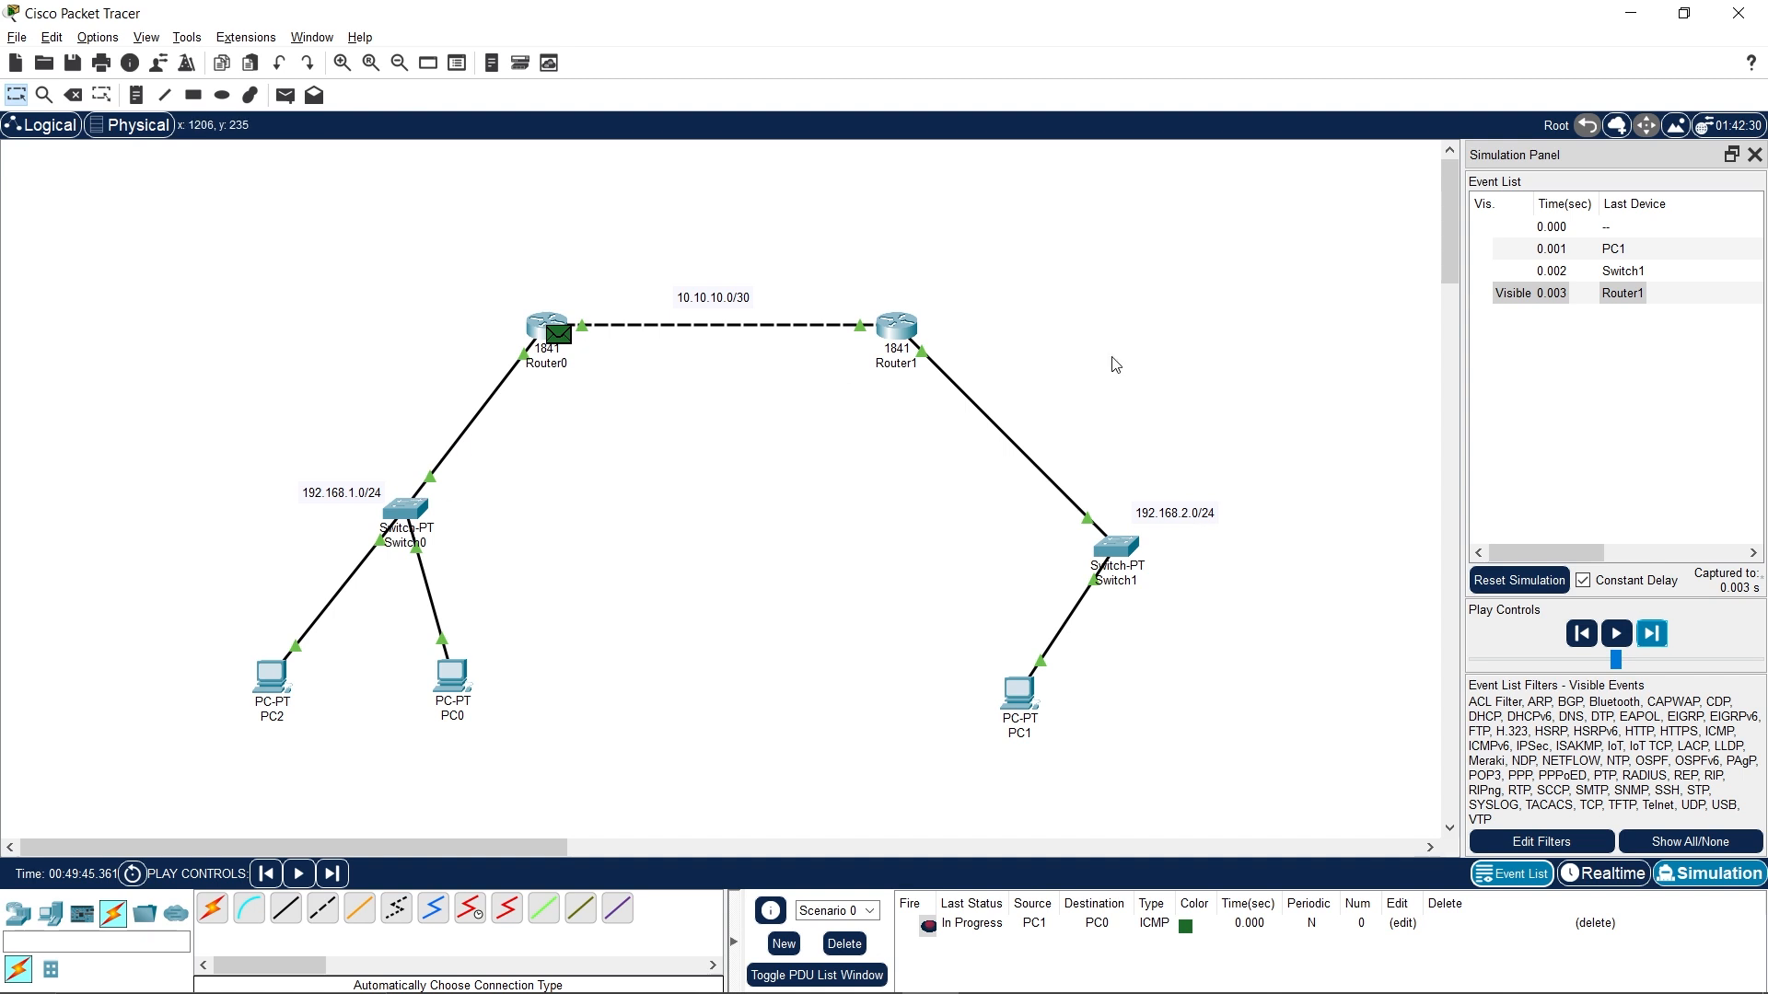
click(1650, 633)
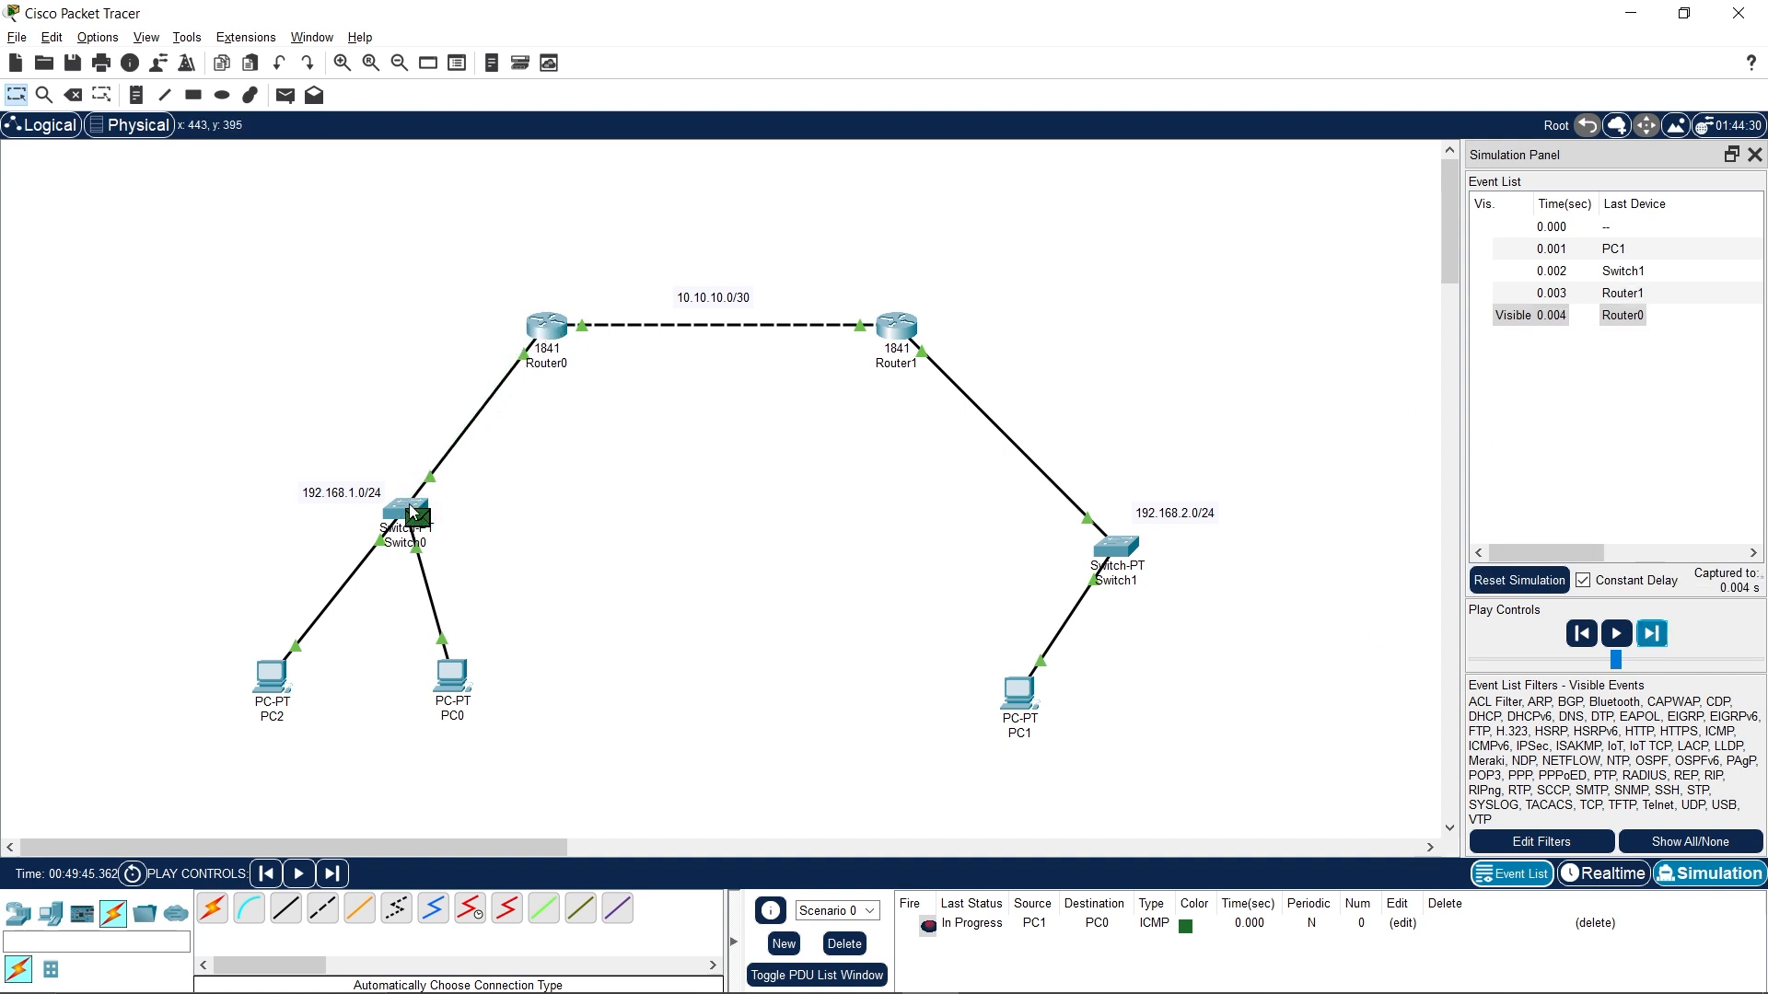
click(1651, 634)
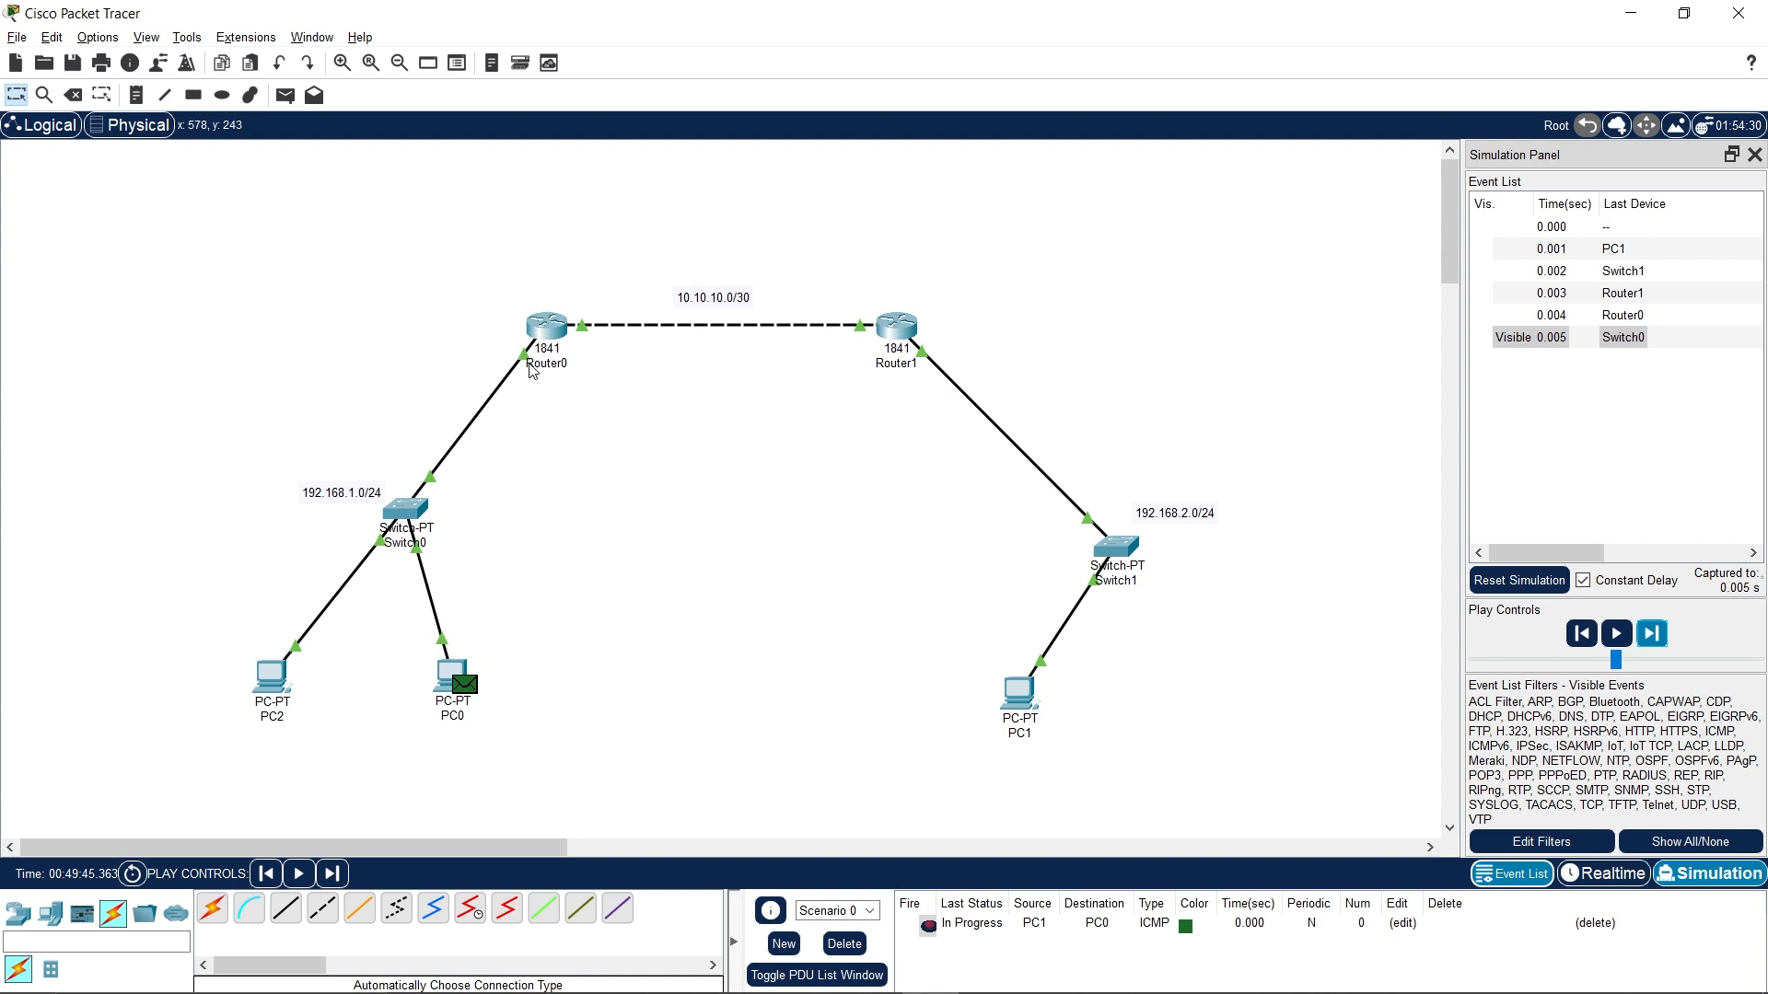
click(1652, 634)
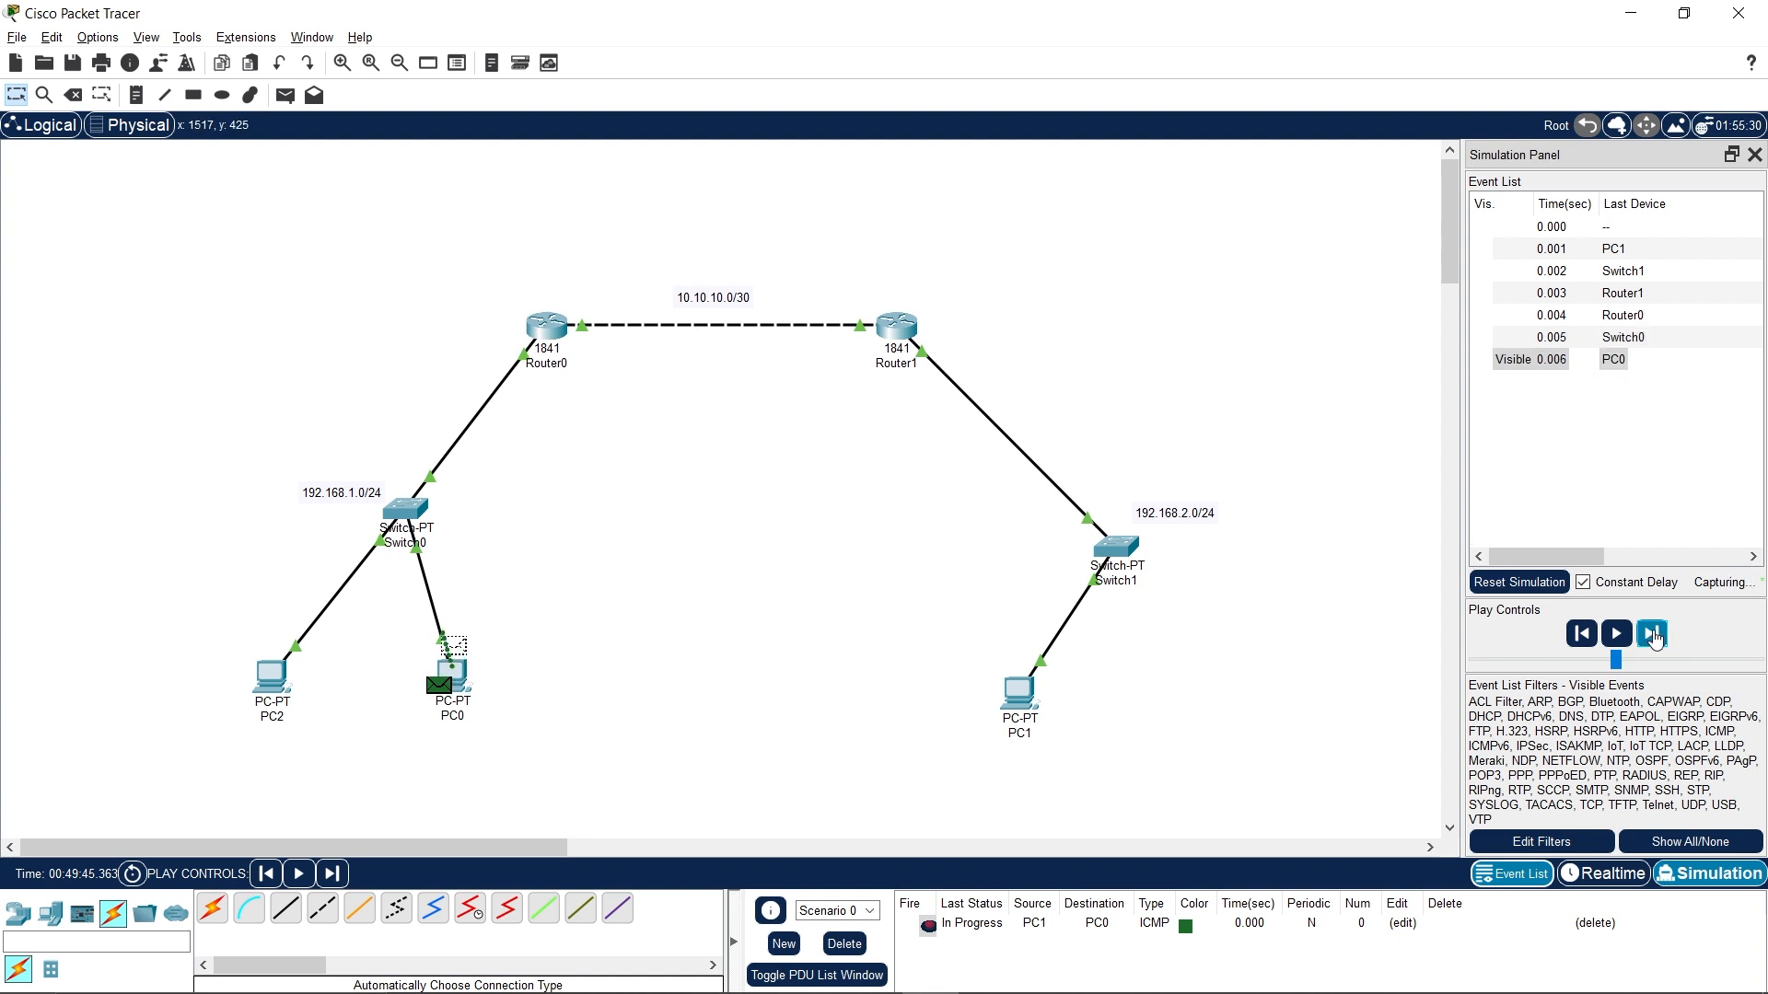
click(1652, 634)
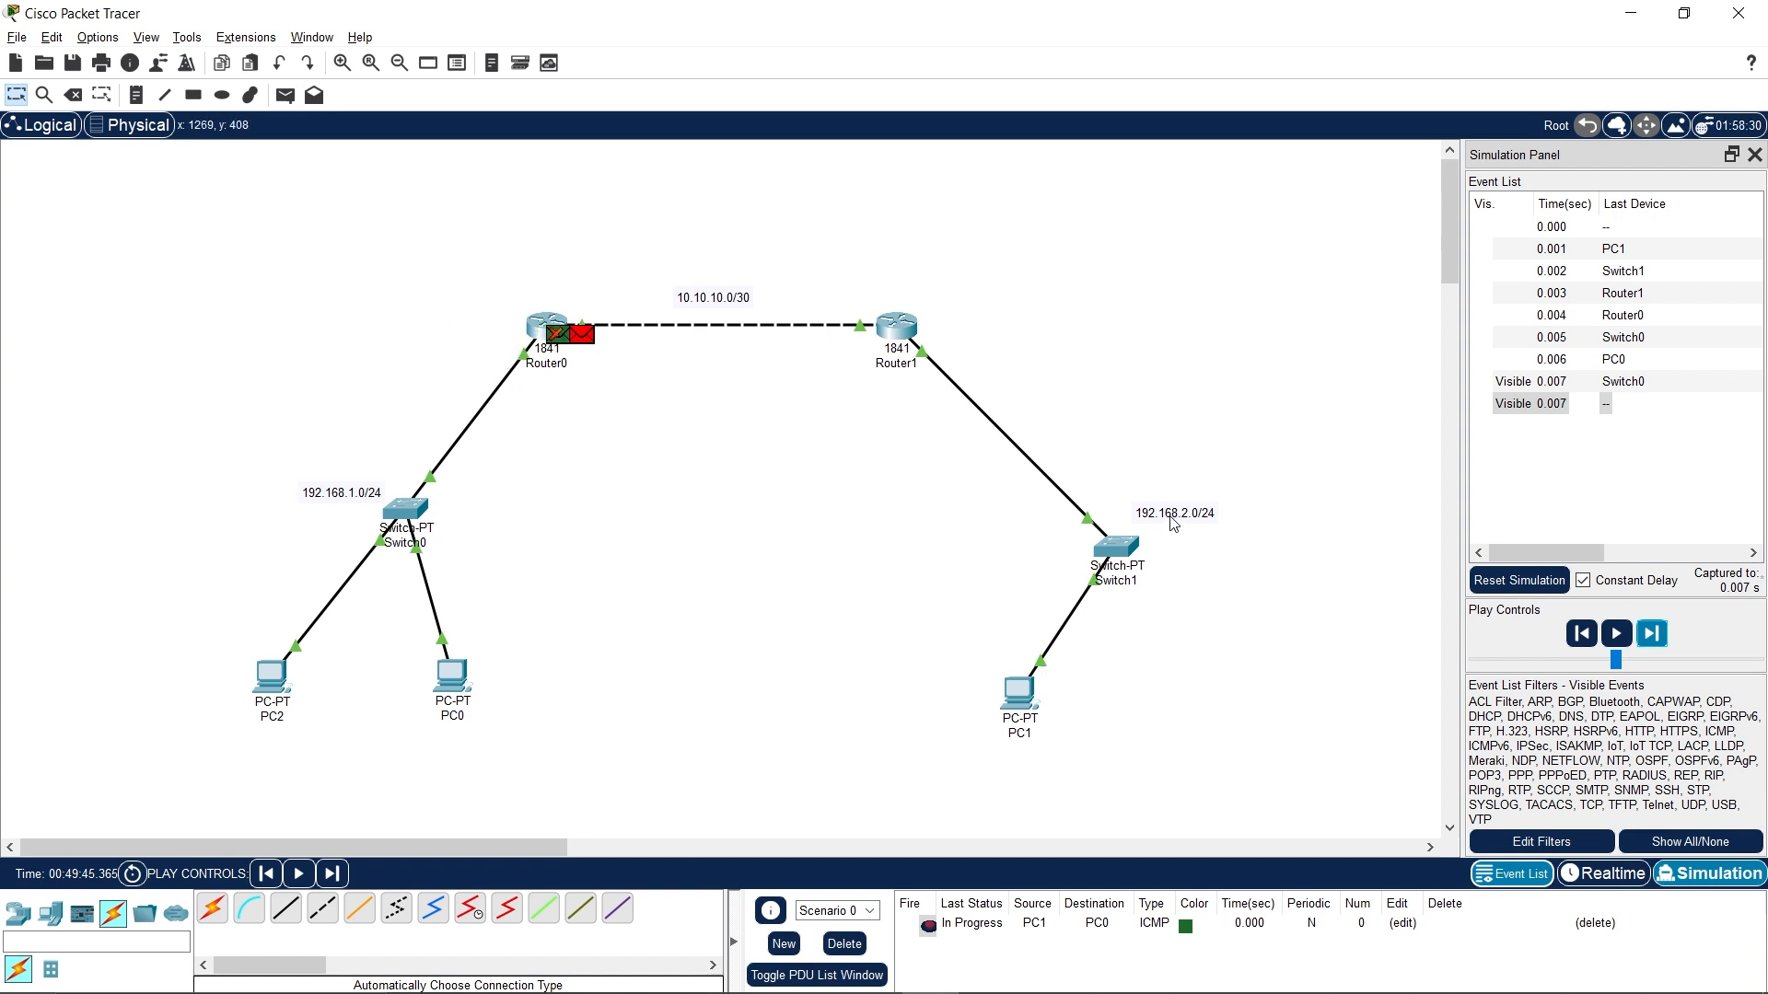
Open the PDU information at Router0, read the layers through outbound Layer 3, highlight its second explanation line, and close it.
click(576, 339)
click(1082, 728)
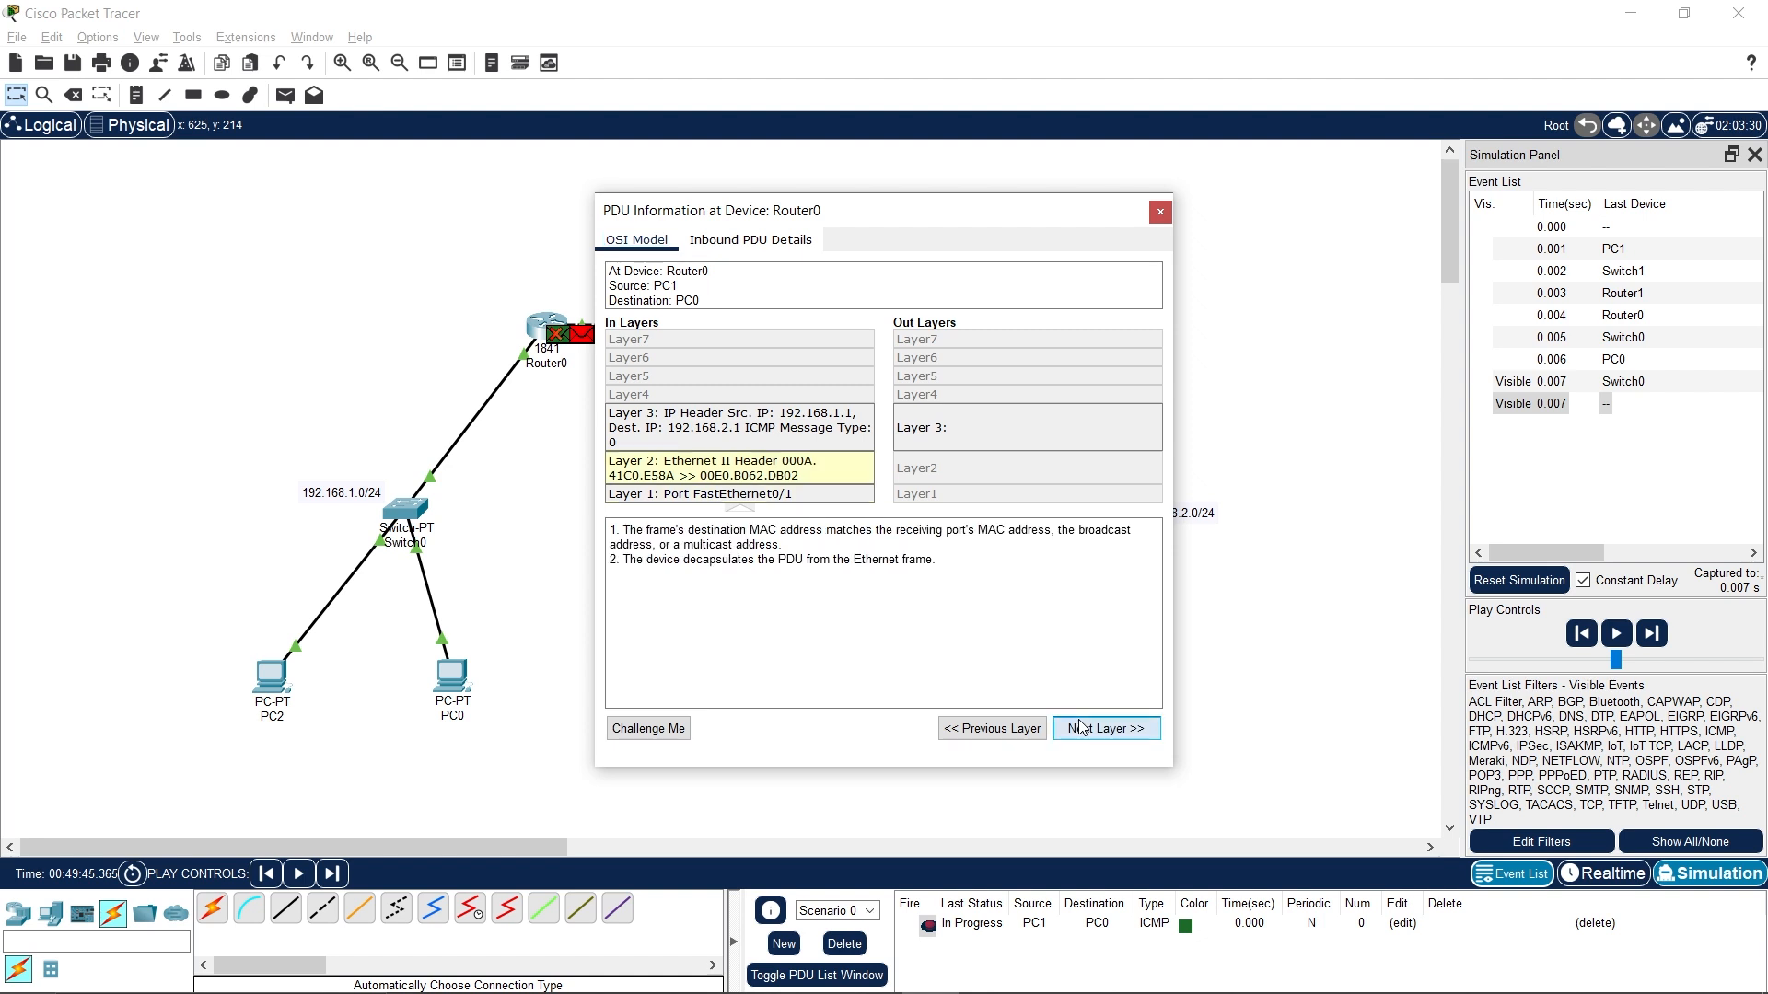
click(1081, 728)
click(1082, 727)
drag(948, 551, 621, 545)
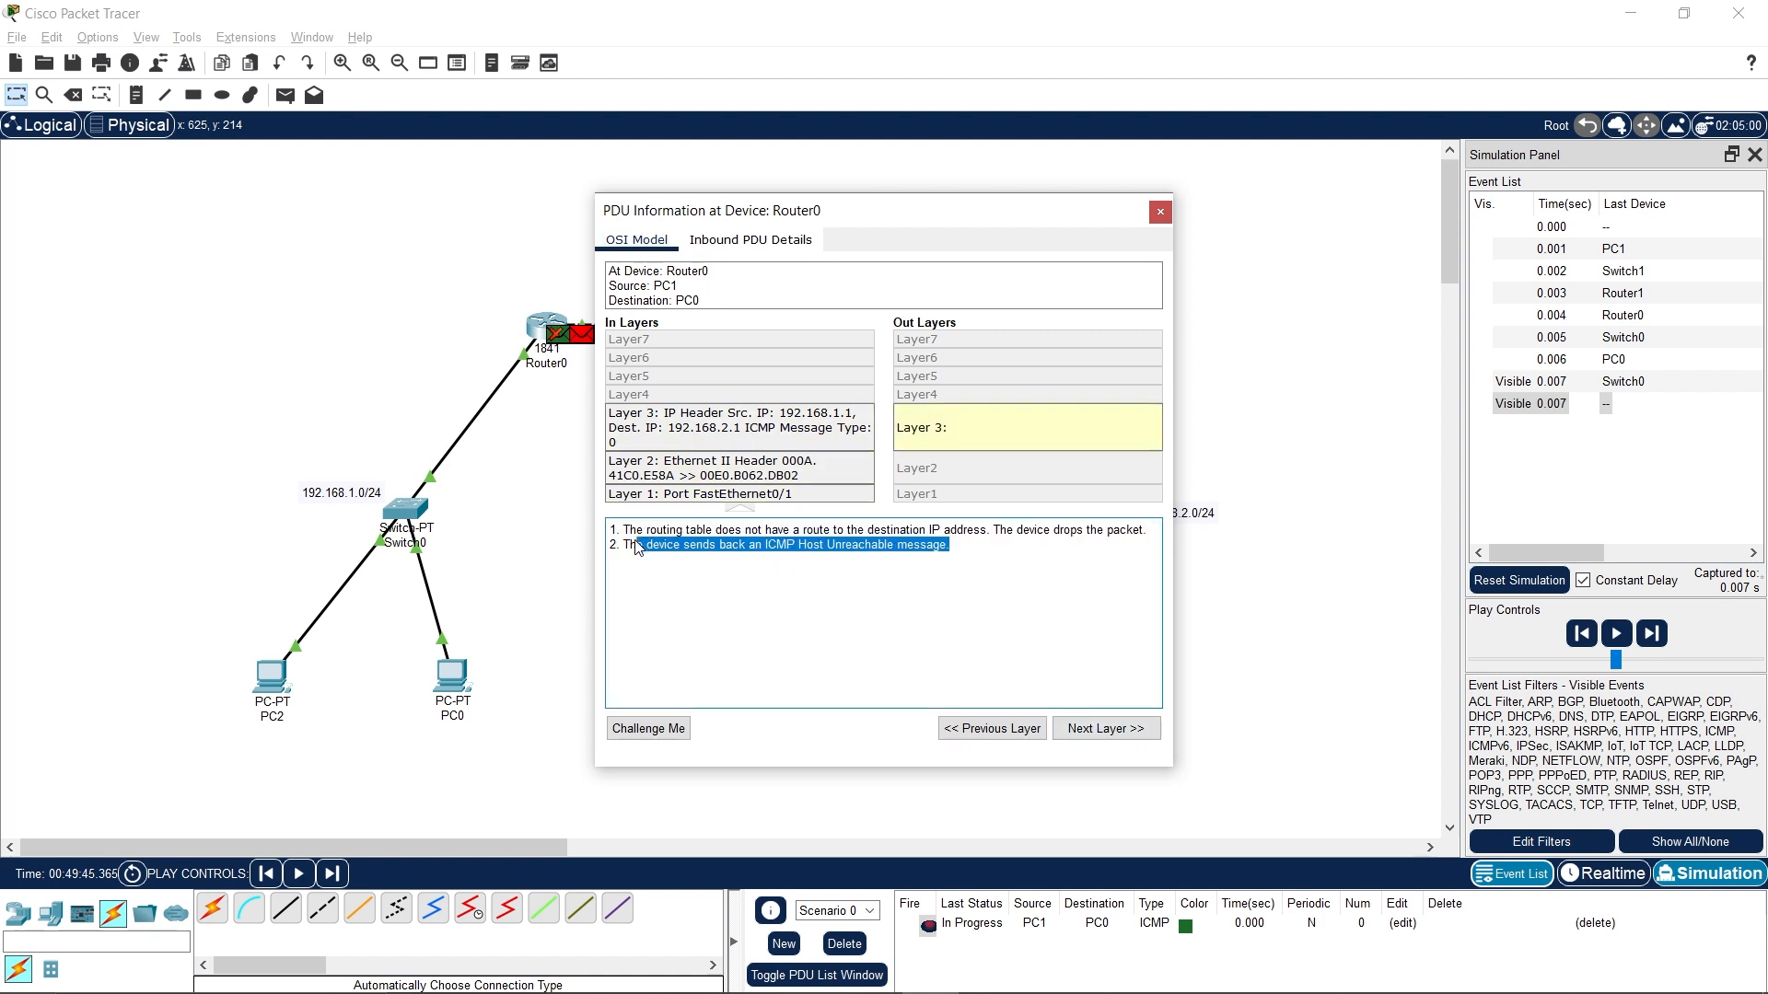
click(1160, 212)
Advance the simulation event by event to follow Router0's ICMP message through Switch0 to PC0.
click(1650, 634)
click(1650, 636)
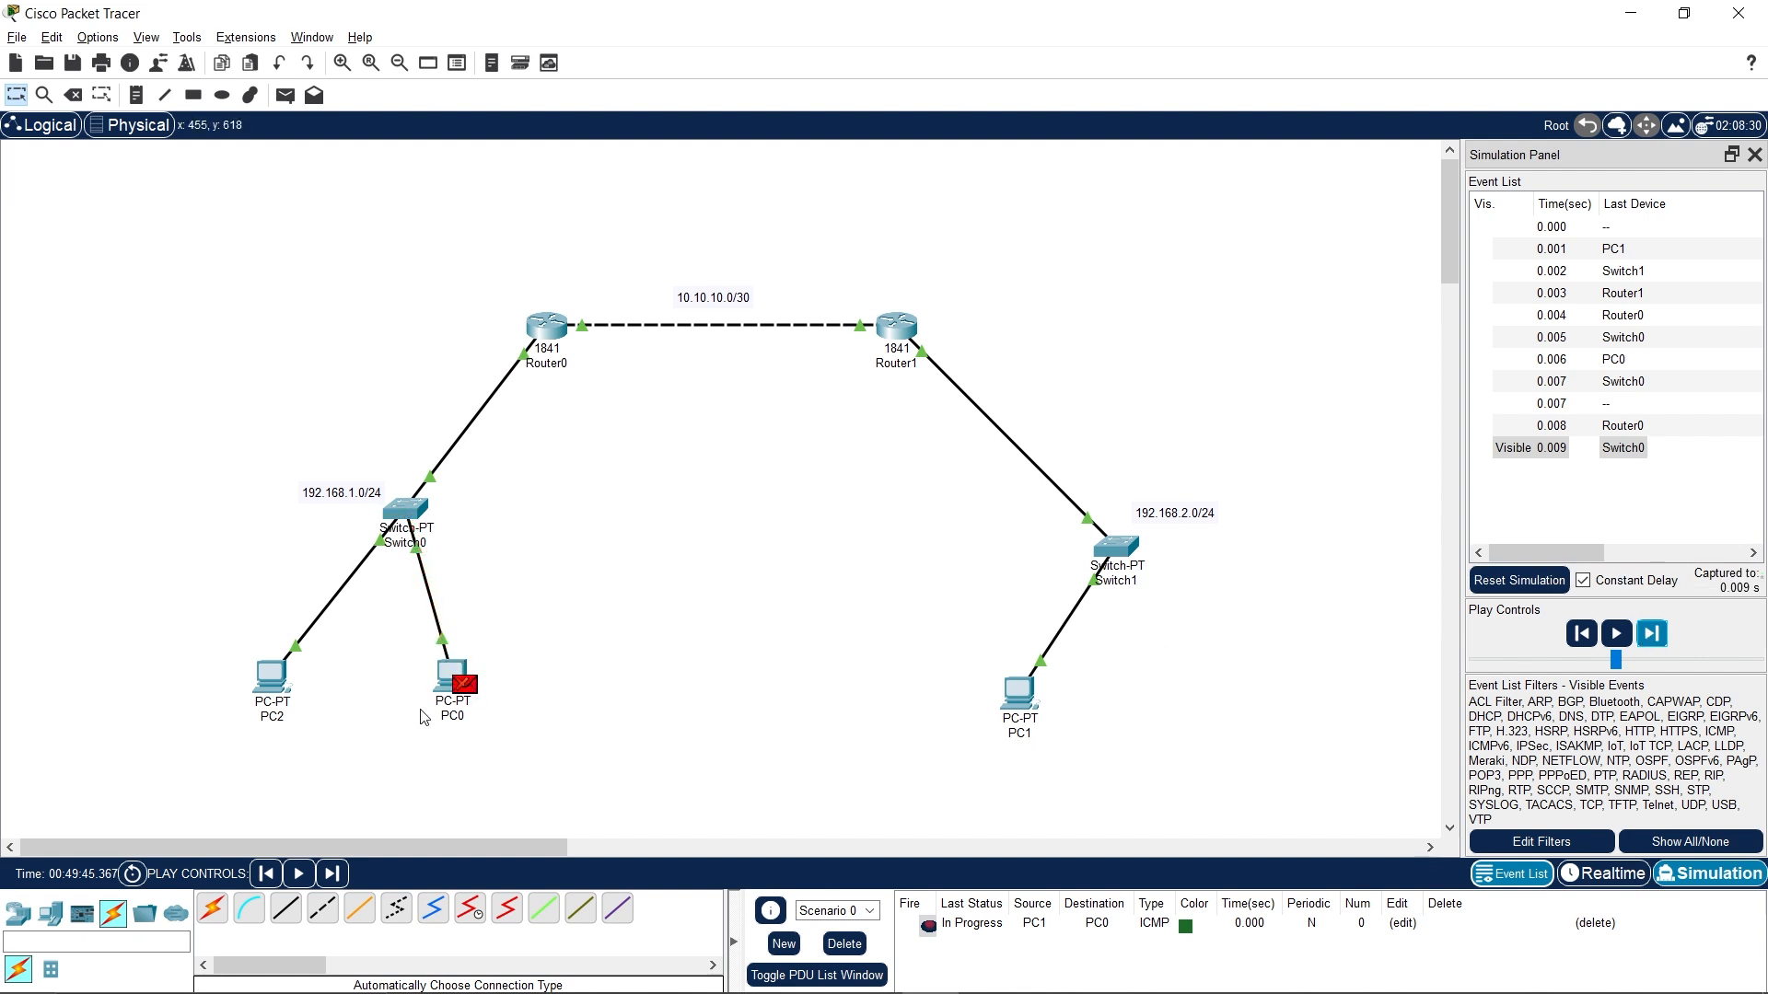
mouse_move(555, 322)
Delete the current PDU scenario and close the Simulation Panel.
click(844, 944)
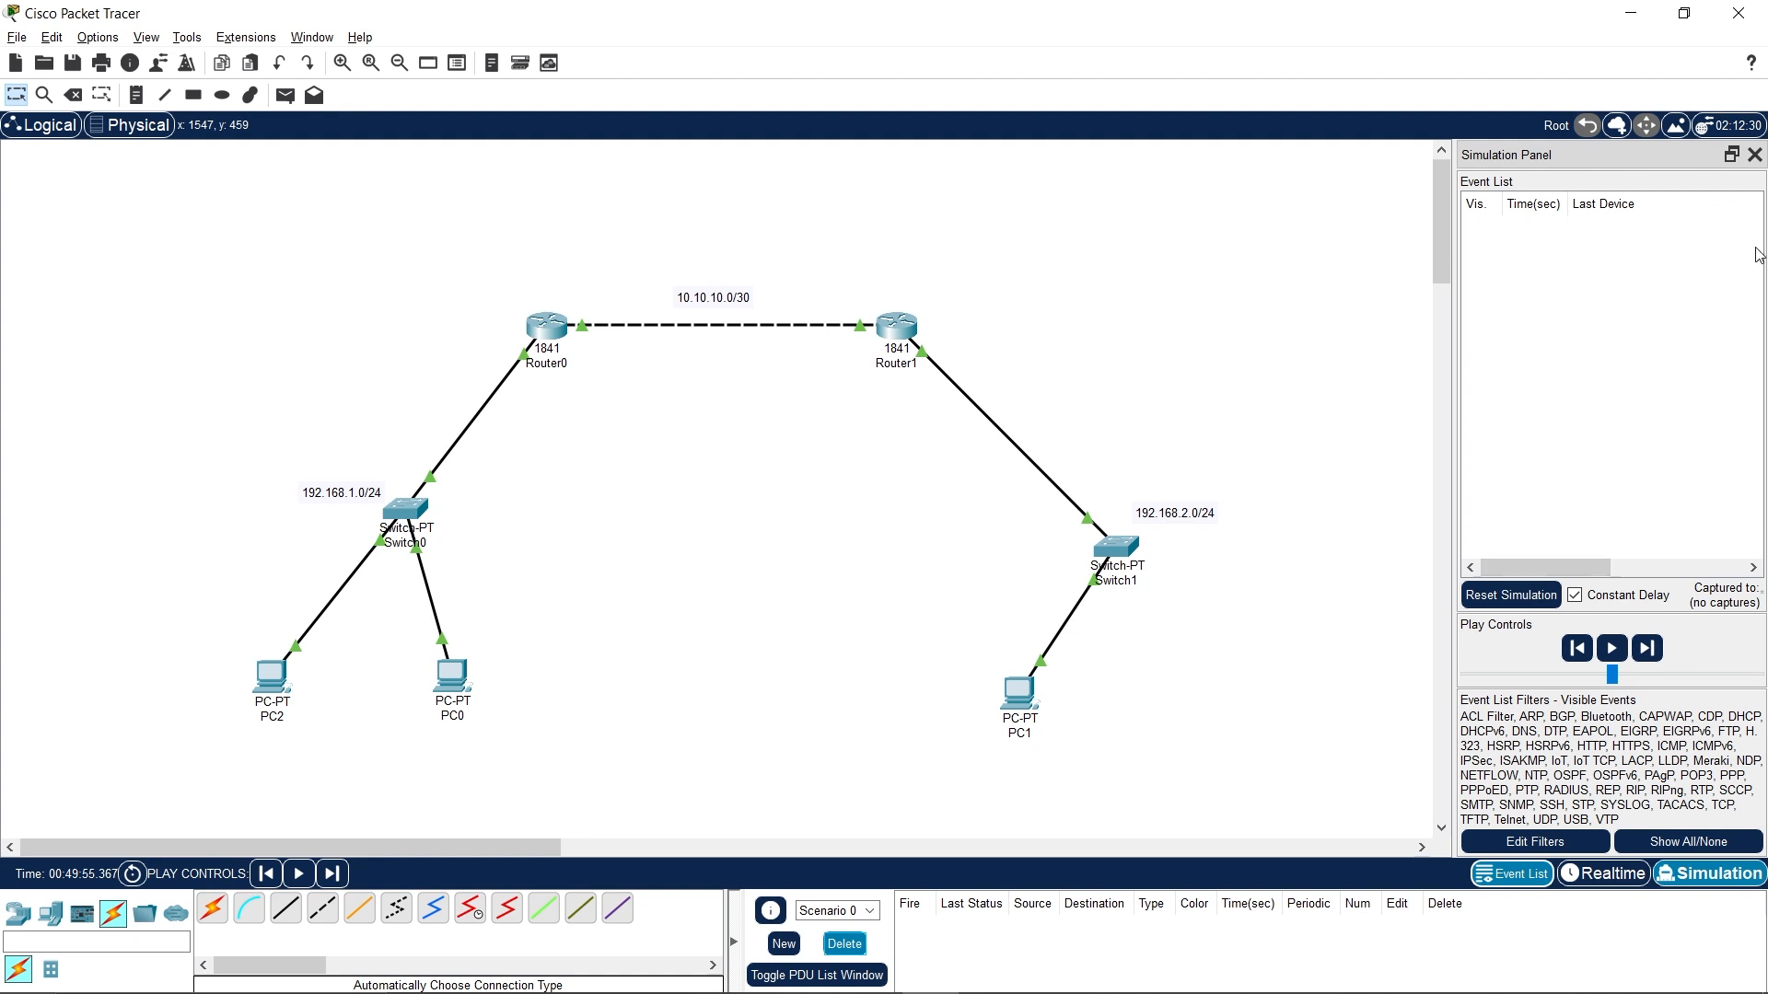
click(1755, 155)
drag(1299, 770, 160, 212)
click(1361, 361)
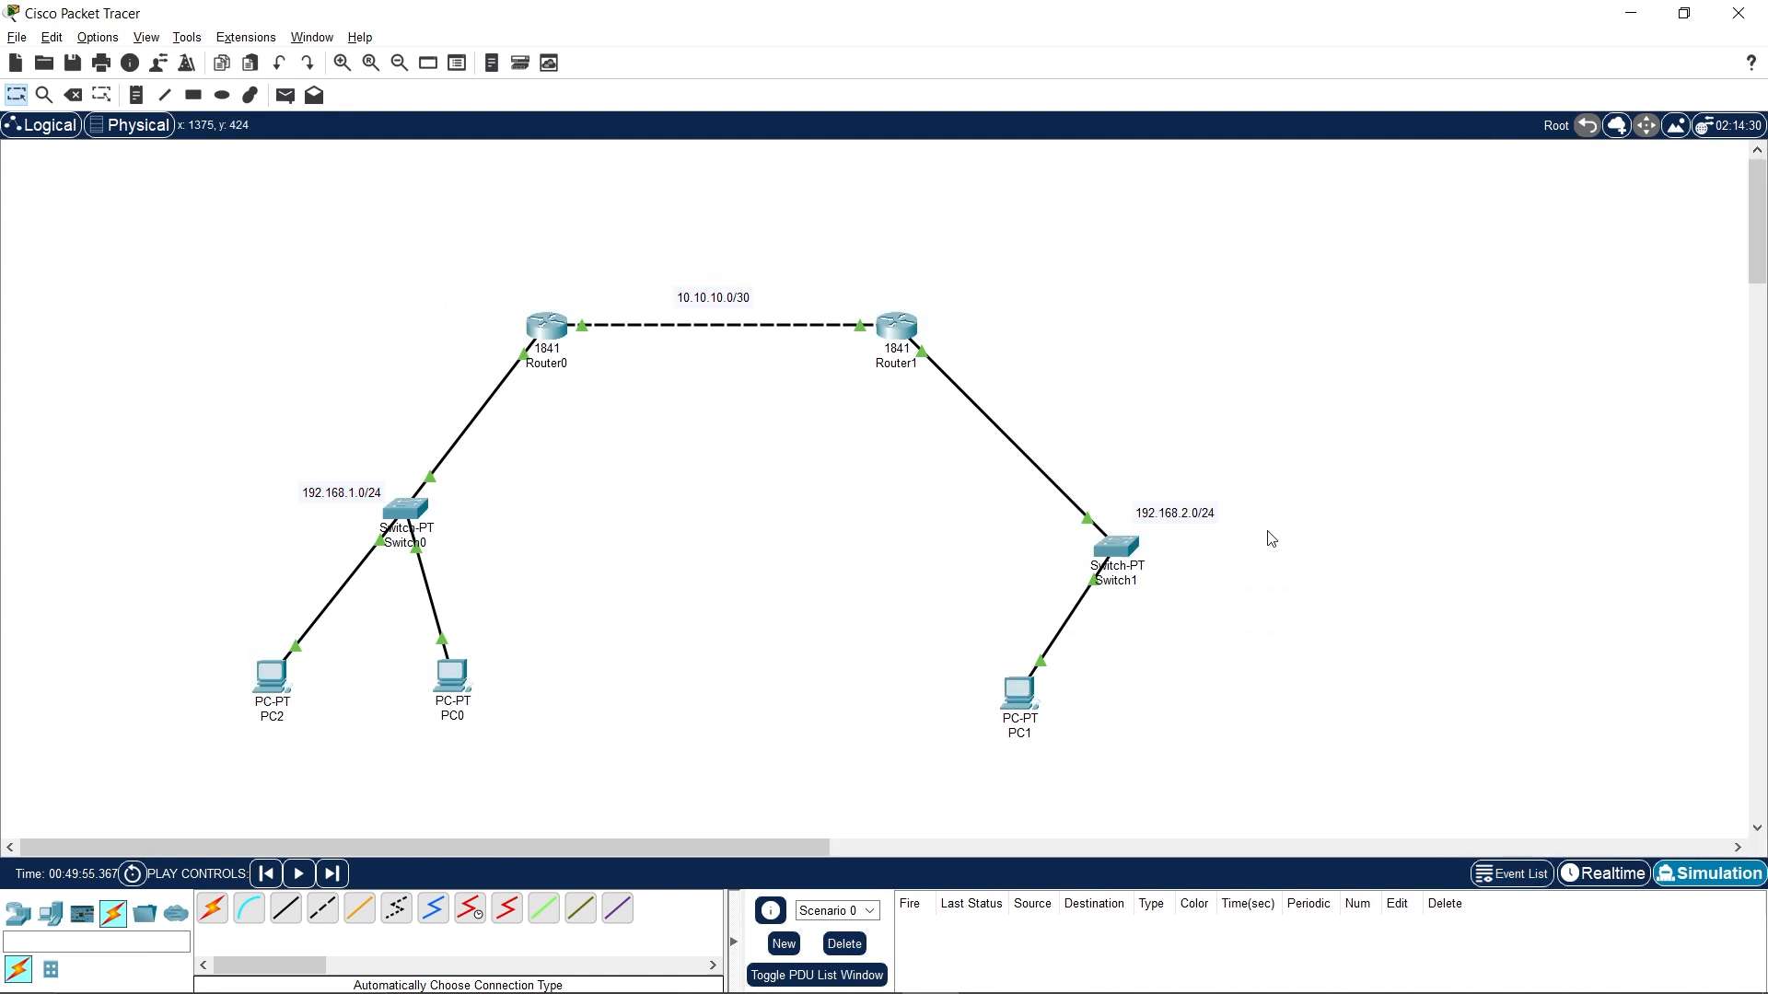
drag(1317, 754, 178, 234)
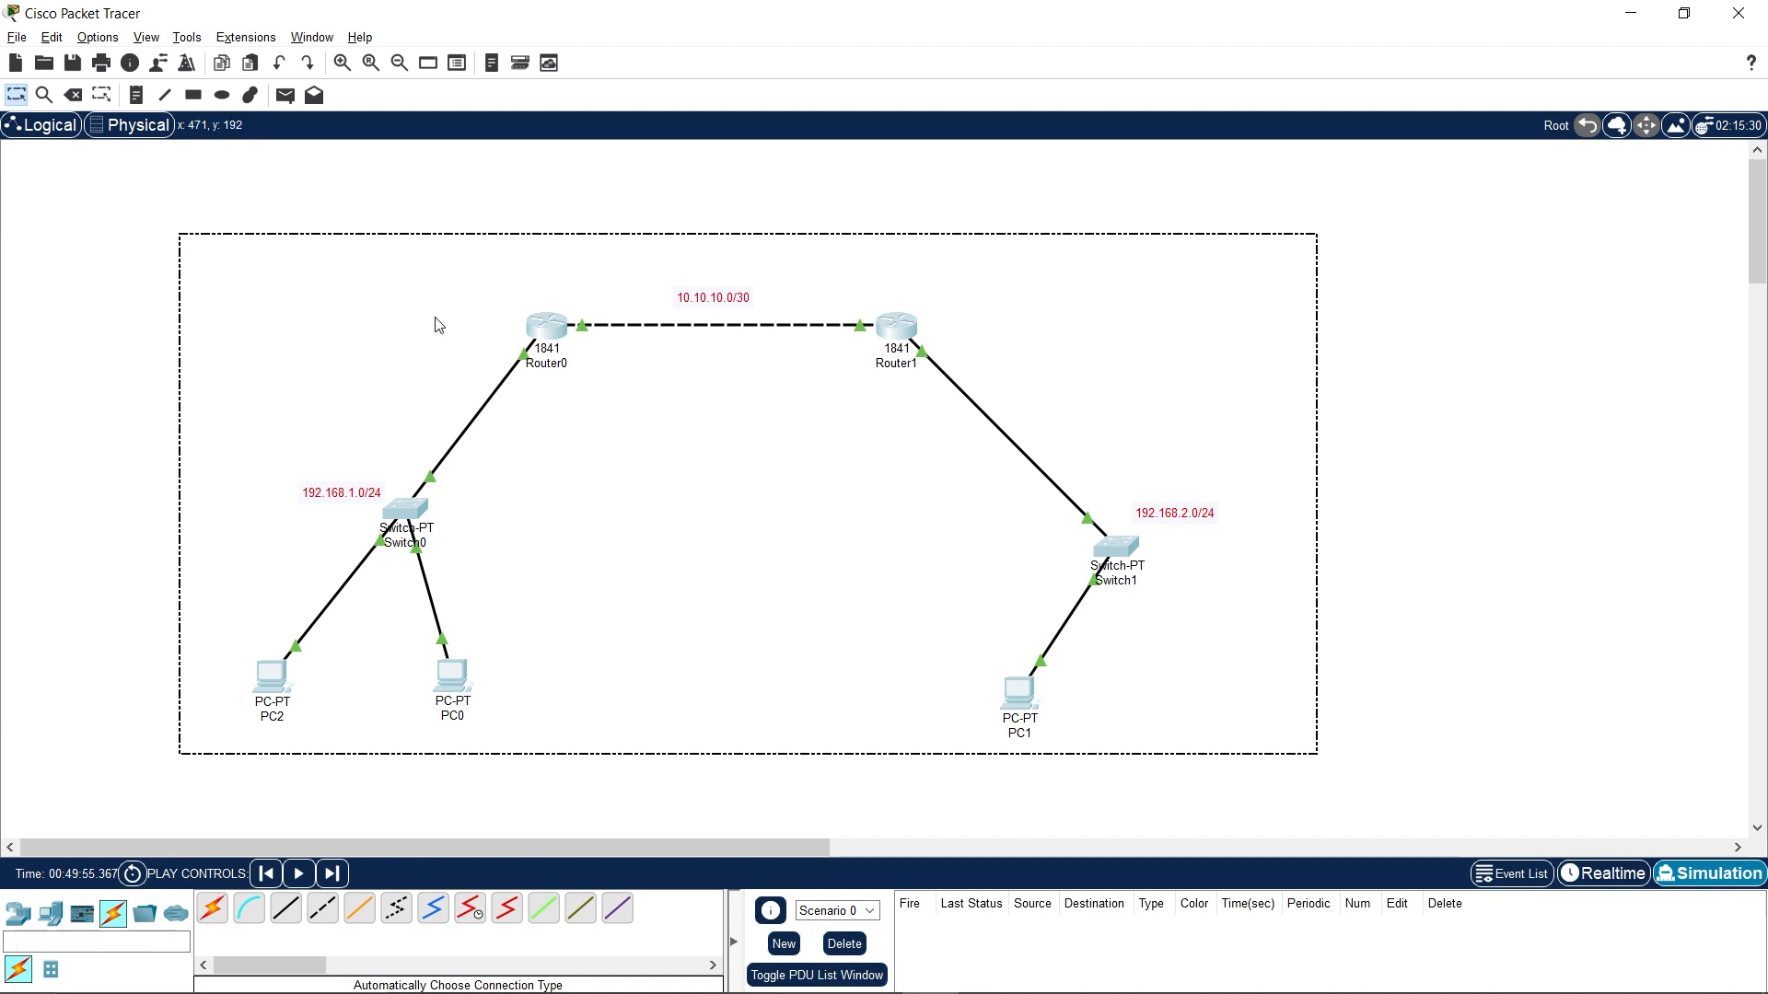
click(118, 192)
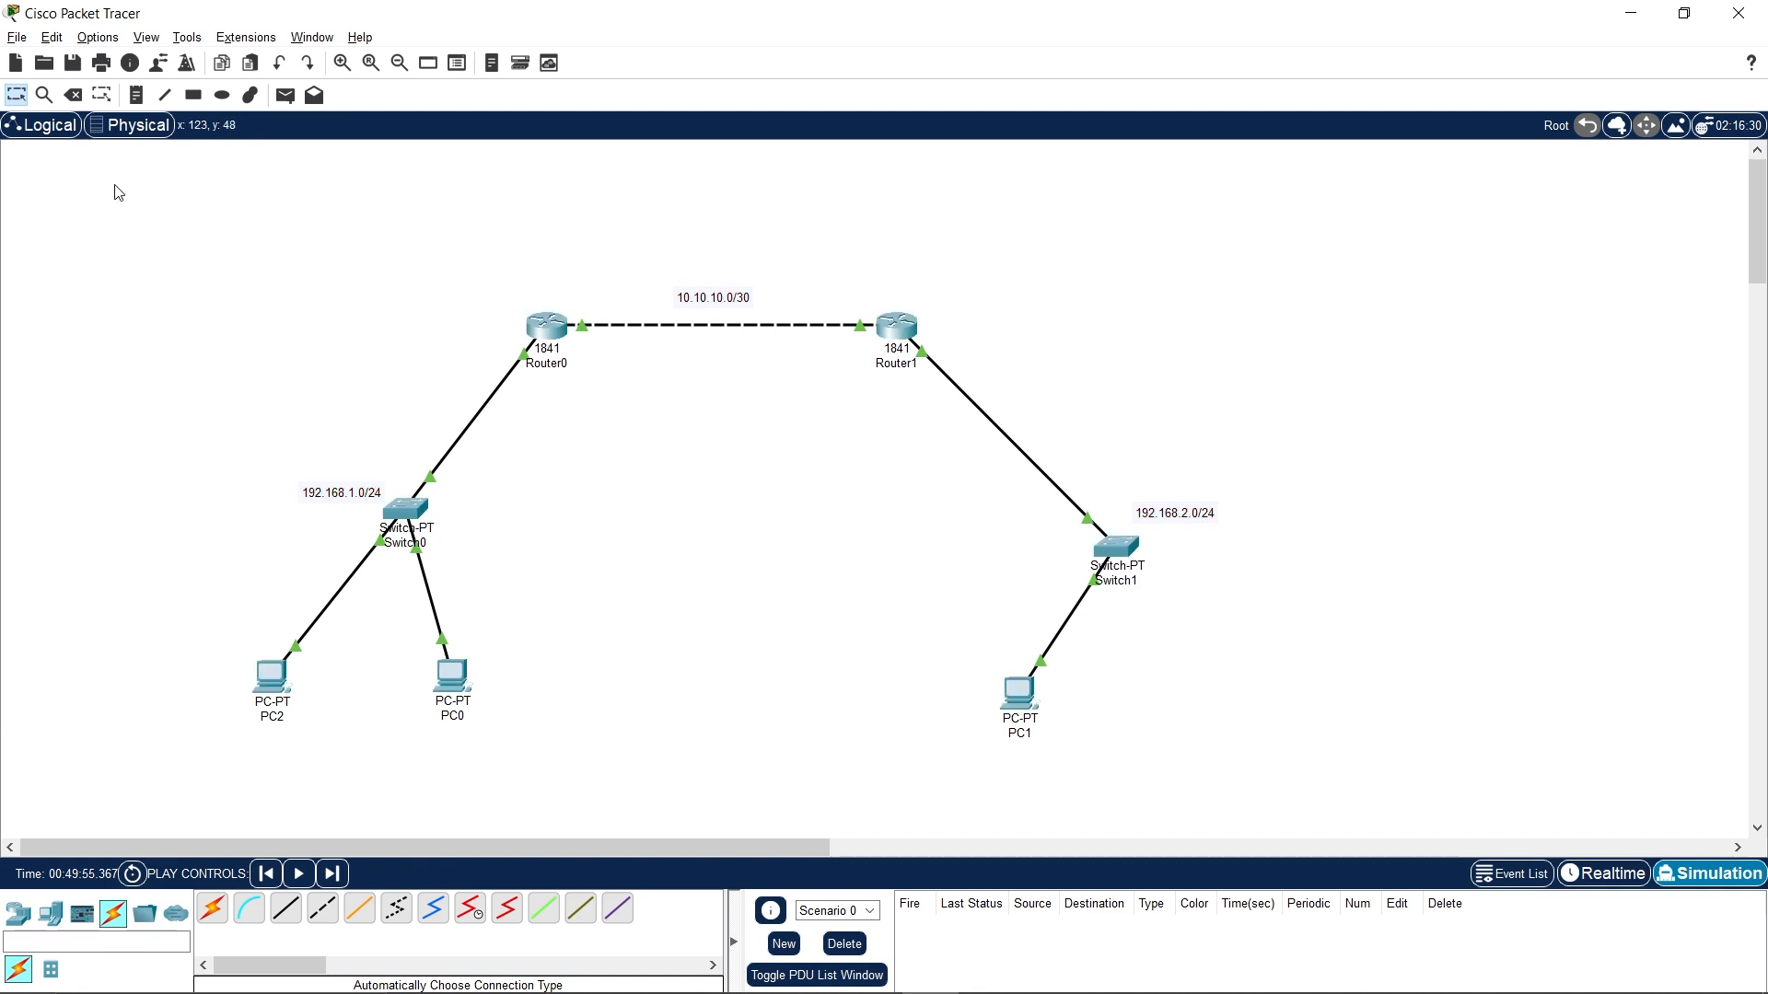
drag(1295, 797, 158, 237)
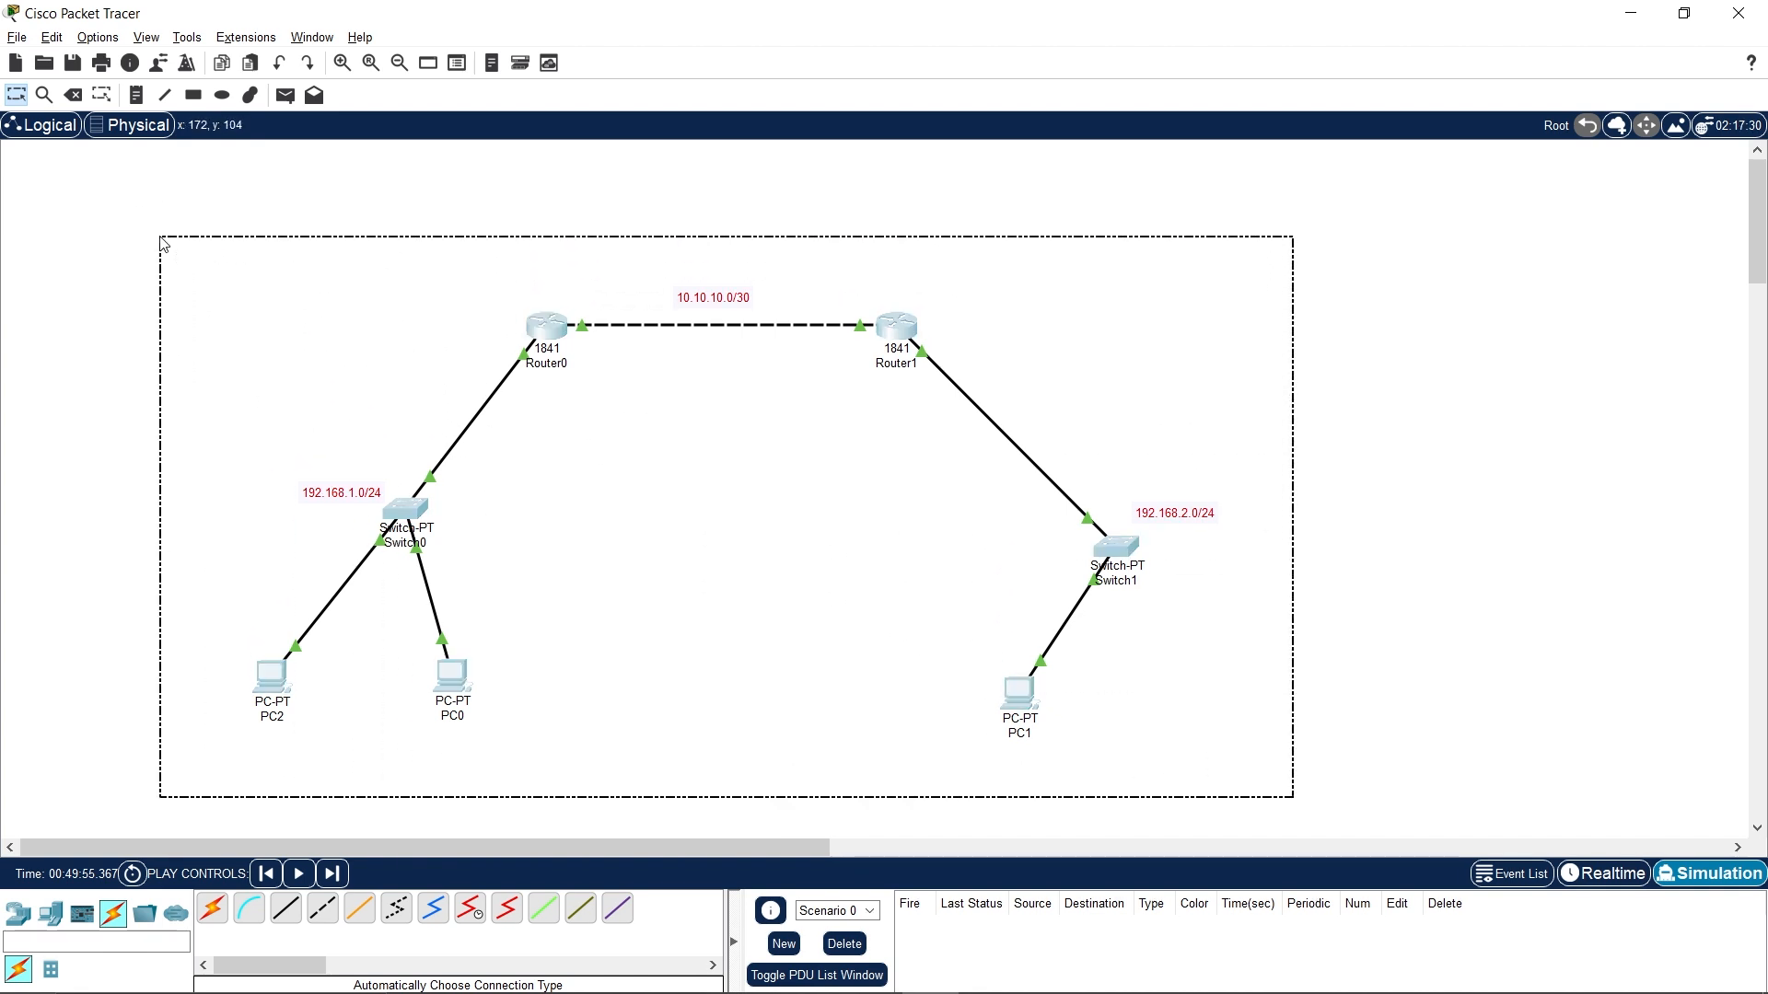
click(119, 226)
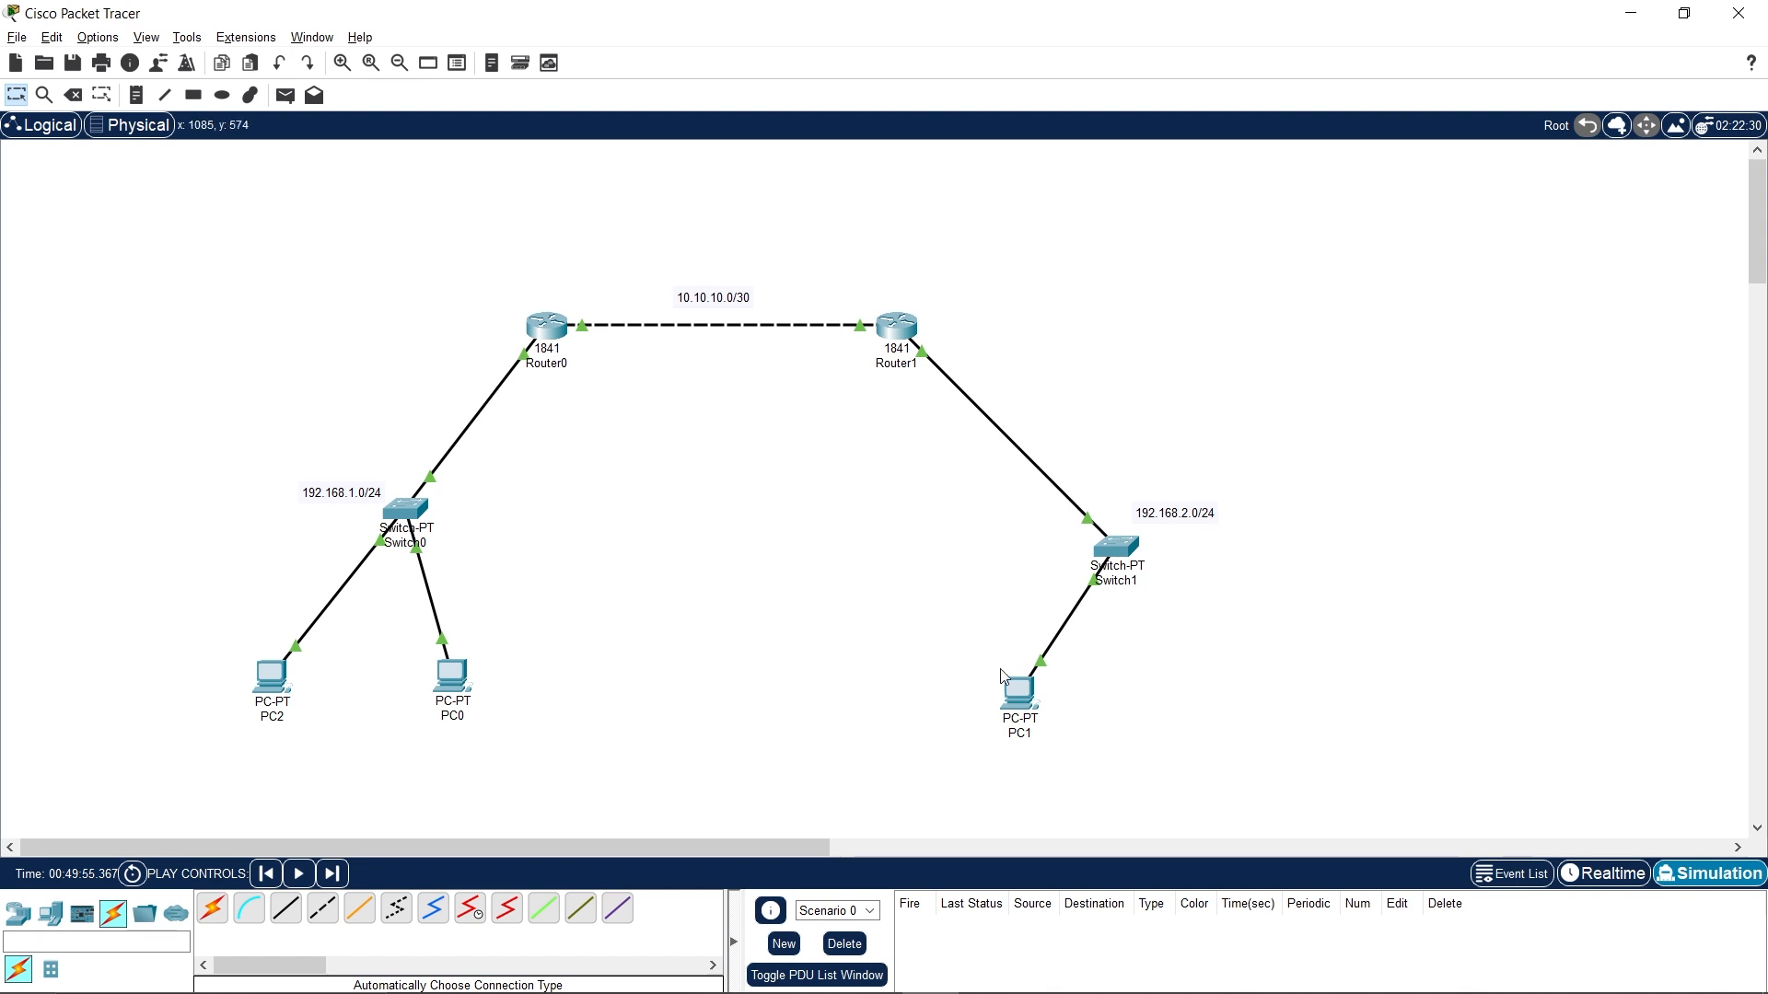
drag(1215, 760, 98, 217)
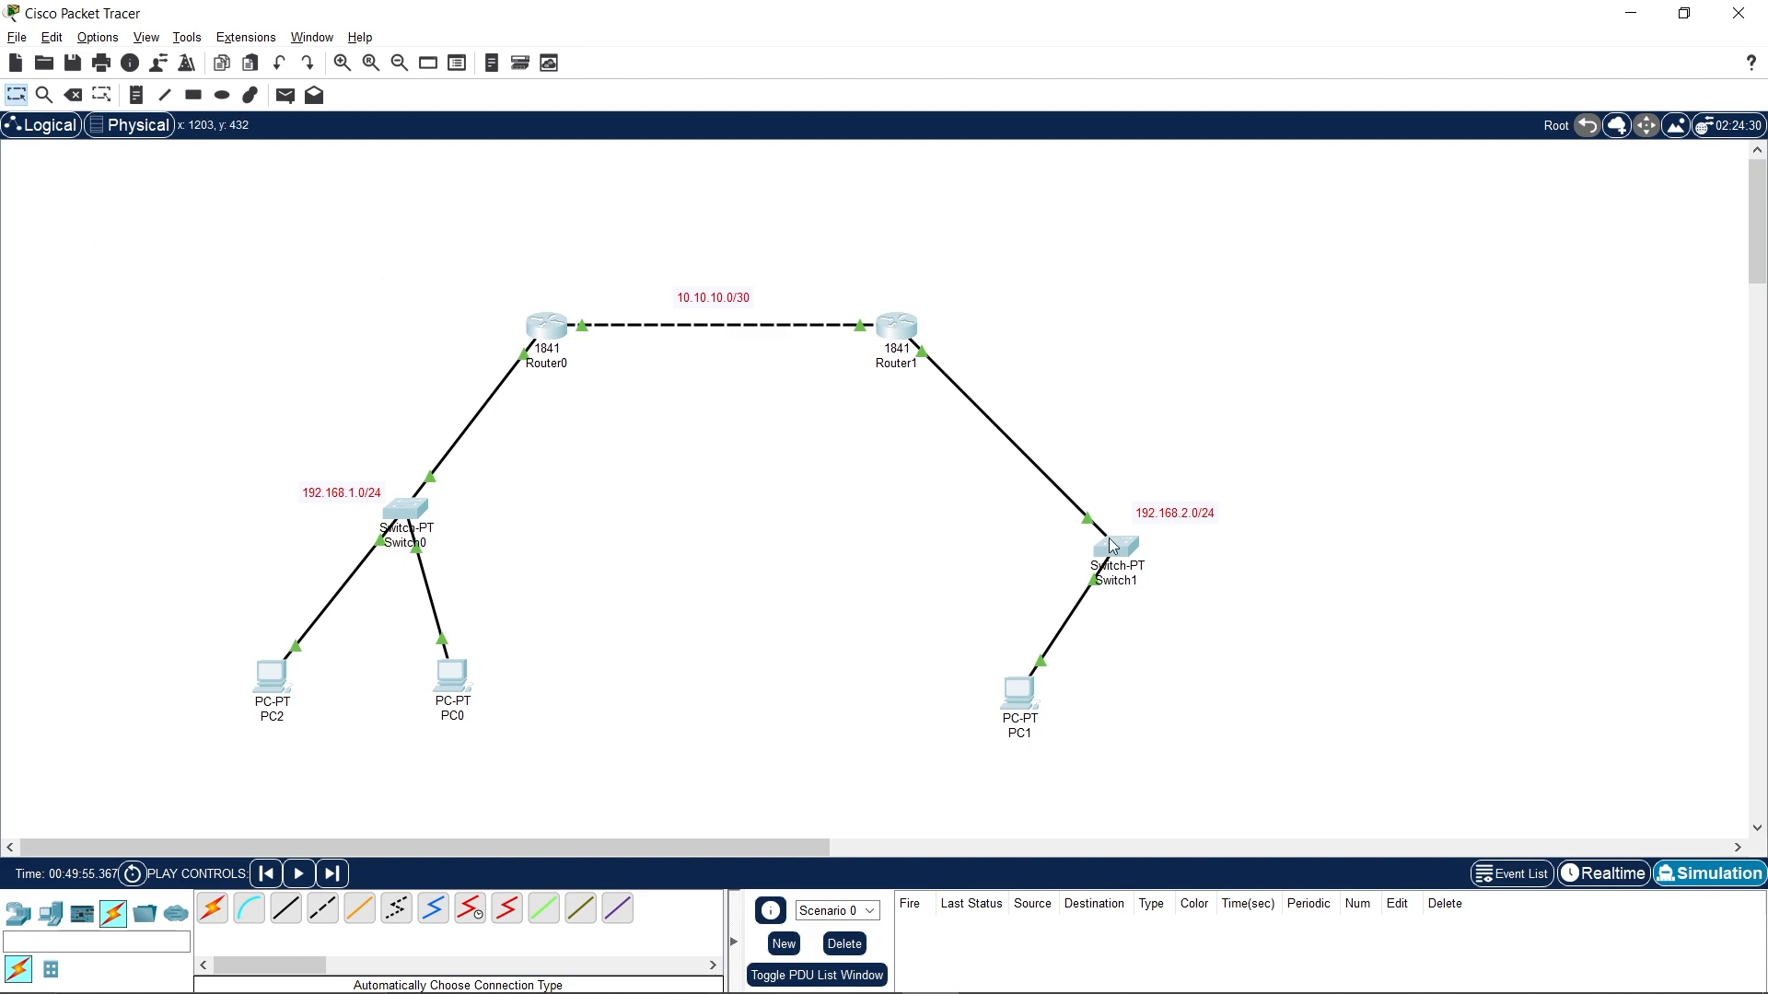